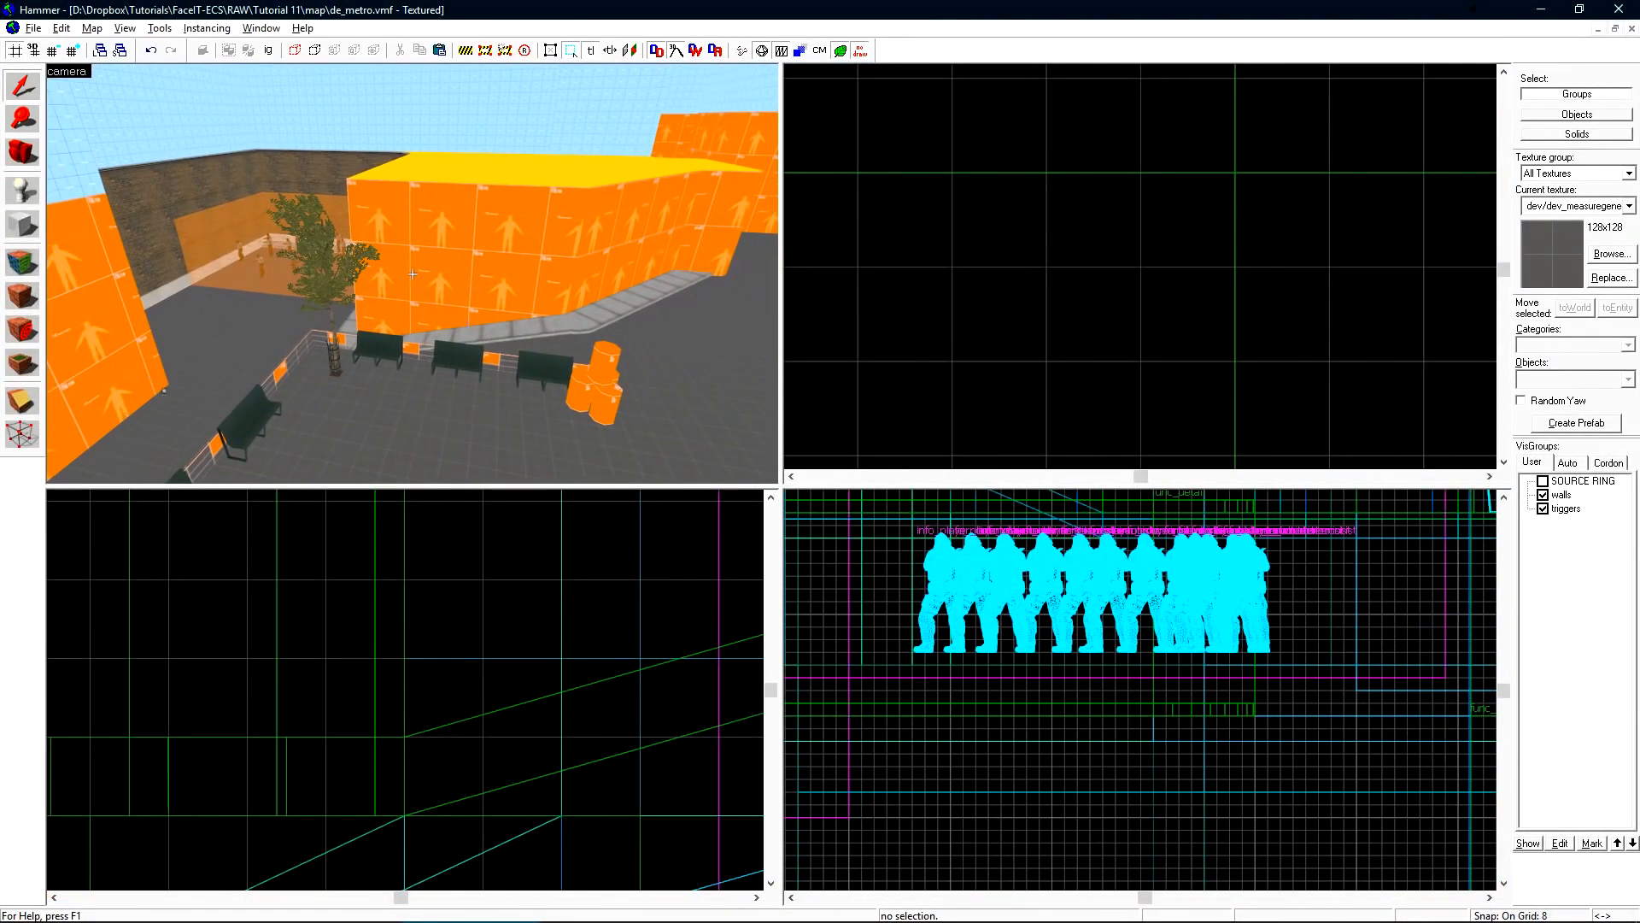
# Open the object properties of the light_environment entity at the foot of the orange wall corner
pyautogui.press('w')
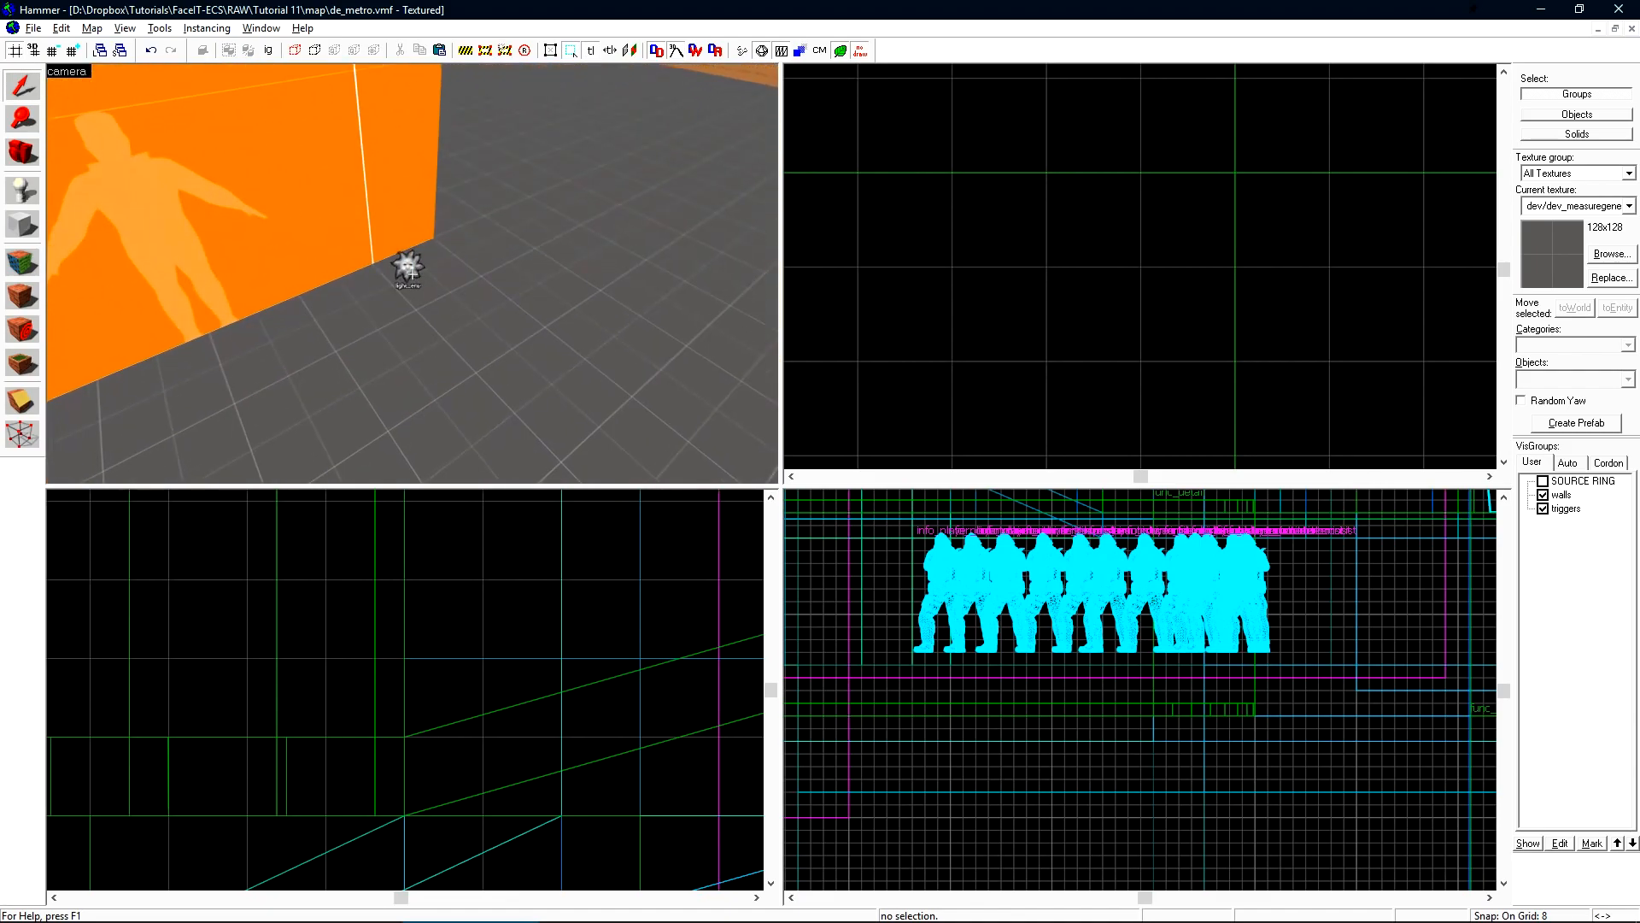
pyautogui.press('w')
pyautogui.press('z')
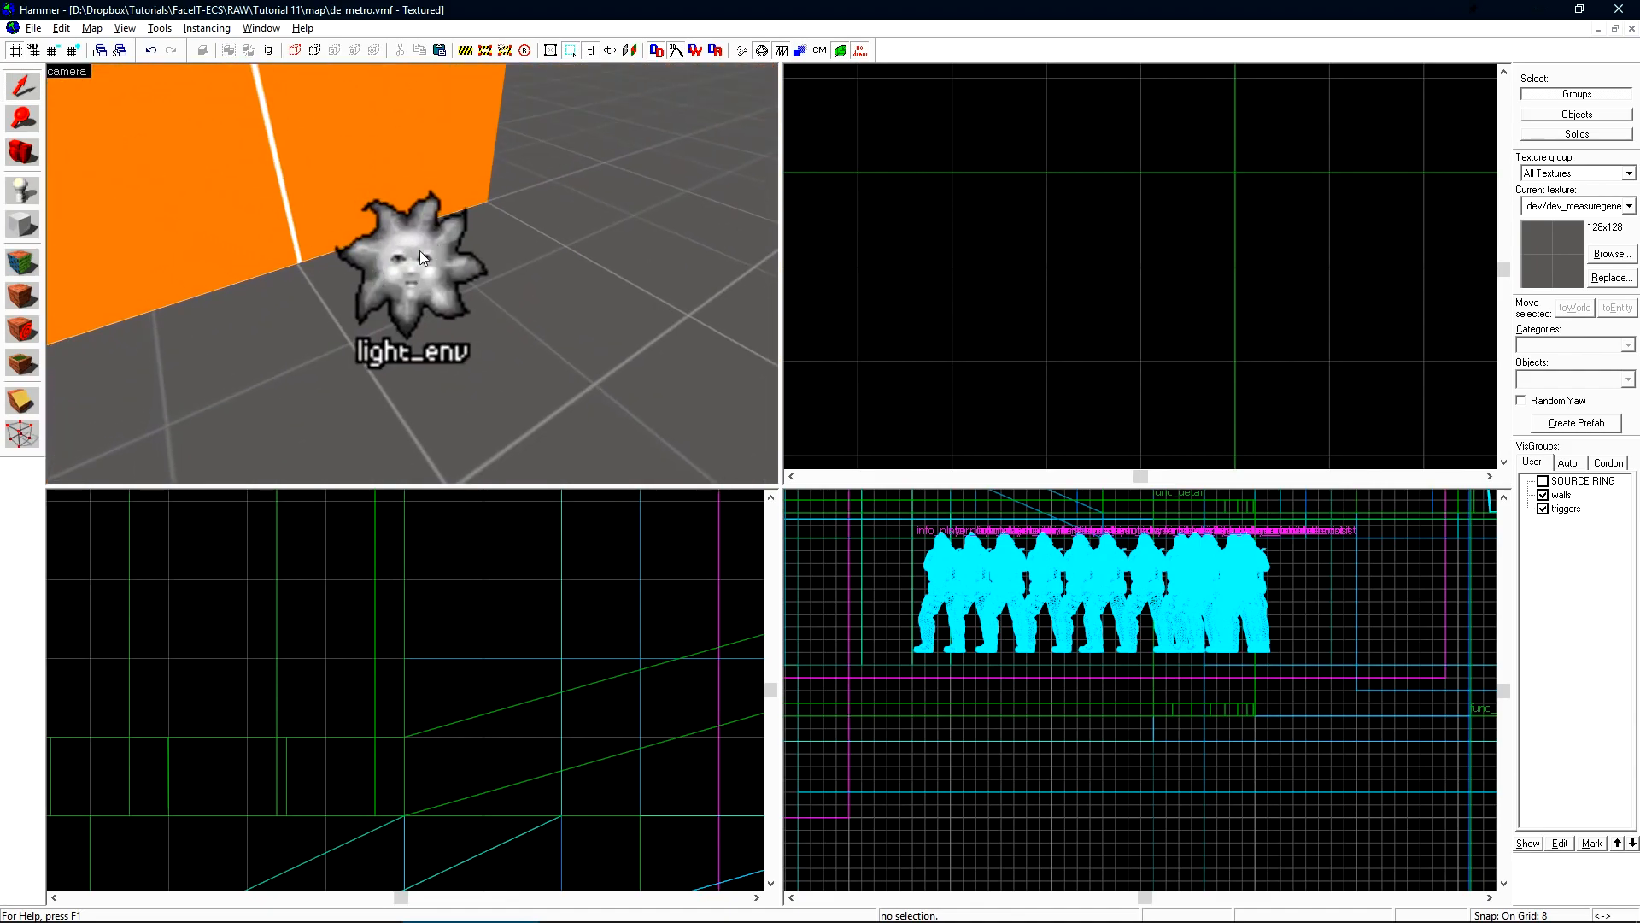
pyautogui.click(427, 261)
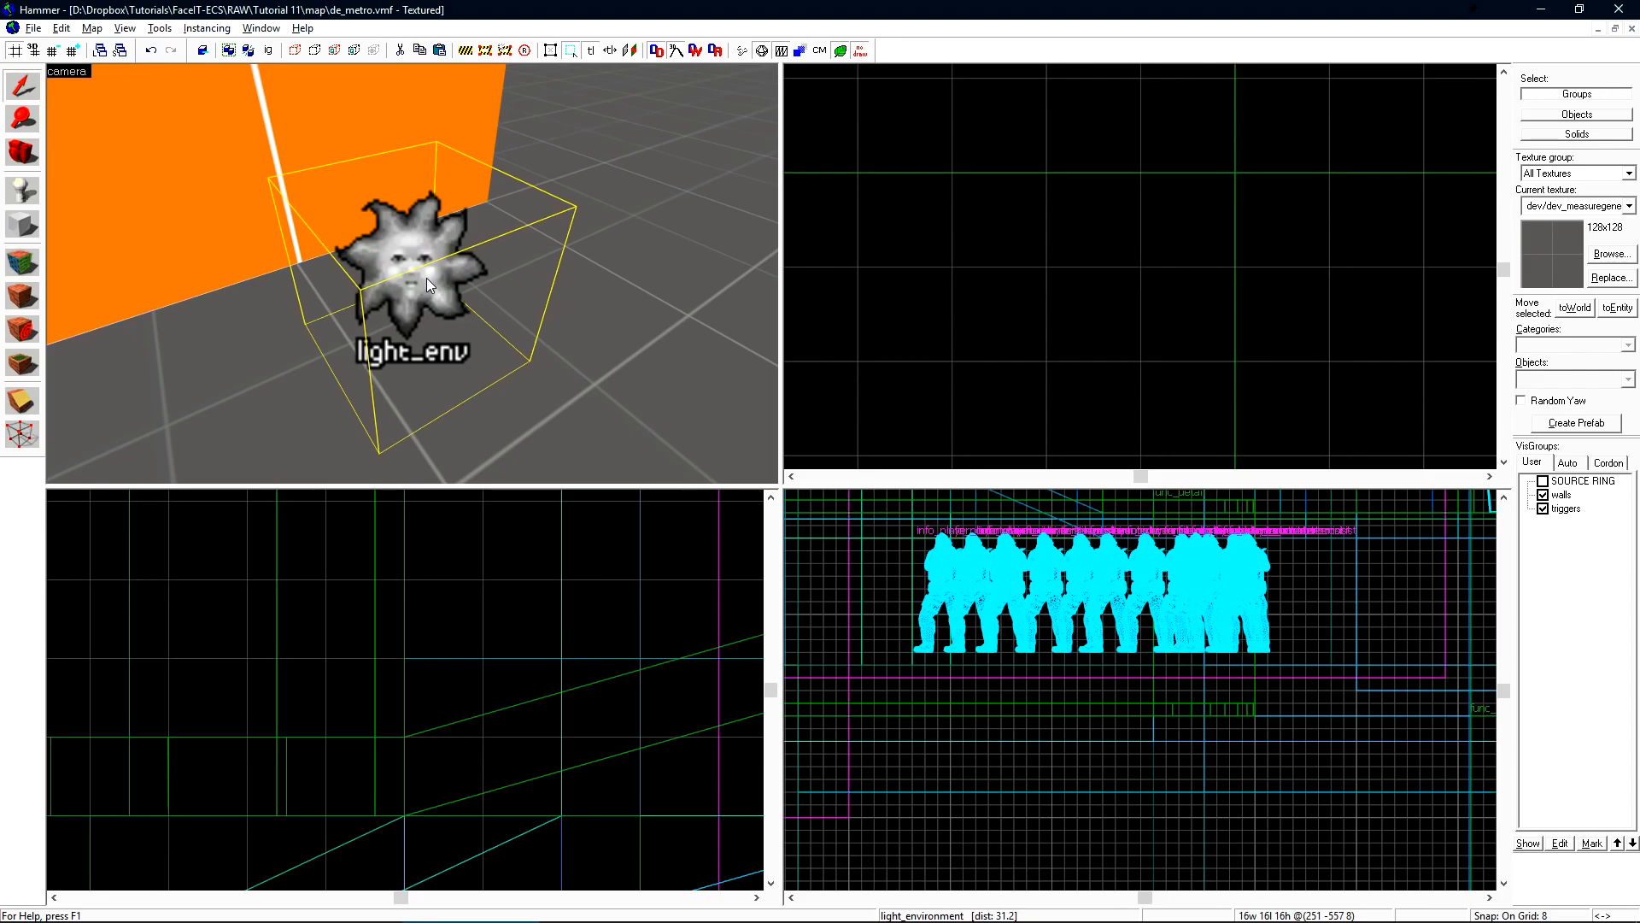
pyautogui.doubleClick(428, 278)
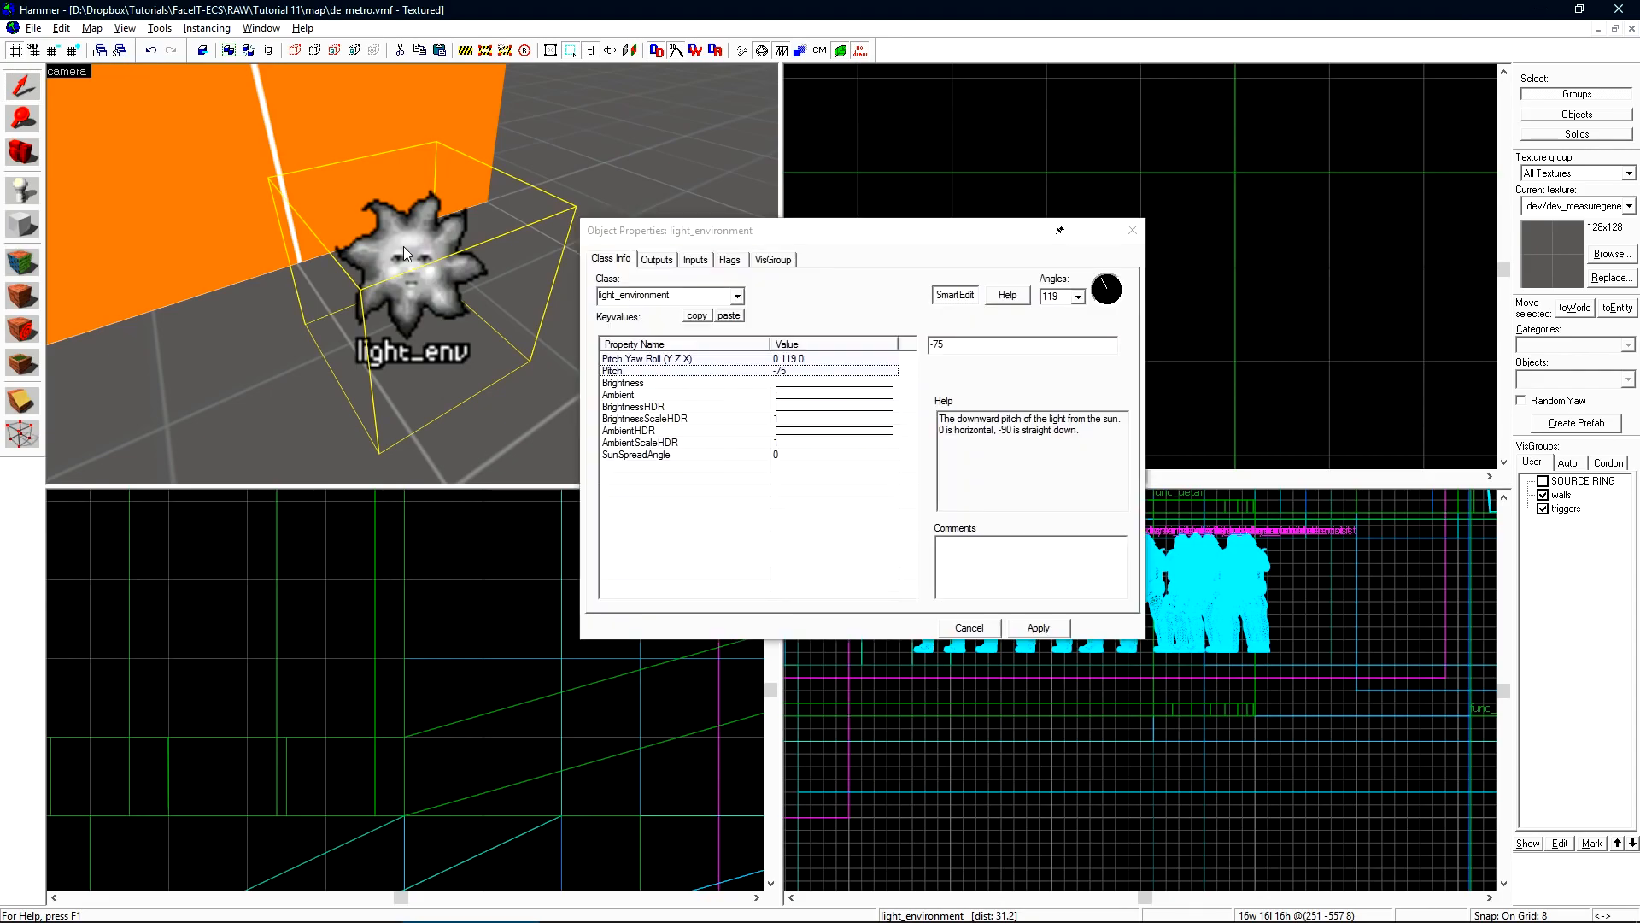
pyautogui.moveTo(875, 236); pyautogui.dragTo(823, 265)
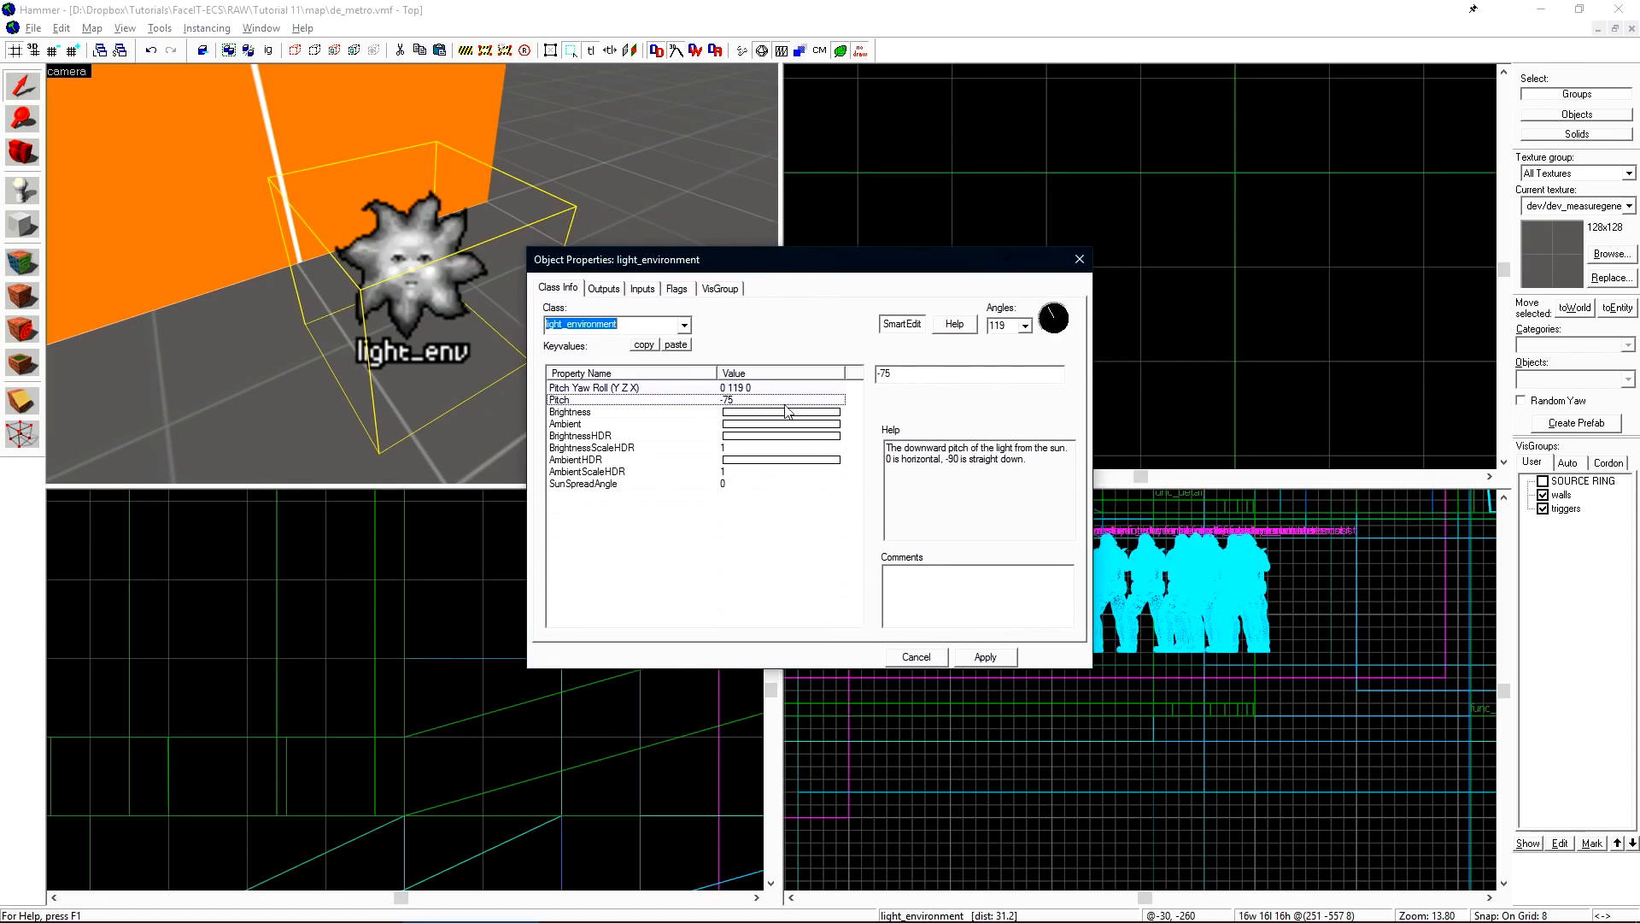
# Review the light_environment's orientation, pitch, brightness, ambient and HDR properties and close them without applying changes
pyautogui.click(738, 390)
pyautogui.click(713, 402)
pyautogui.click(749, 415)
pyautogui.click(749, 425)
pyautogui.click(749, 444)
pyautogui.click(747, 469)
pyautogui.click(745, 401)
pyautogui.click(745, 391)
pyautogui.click(932, 658)
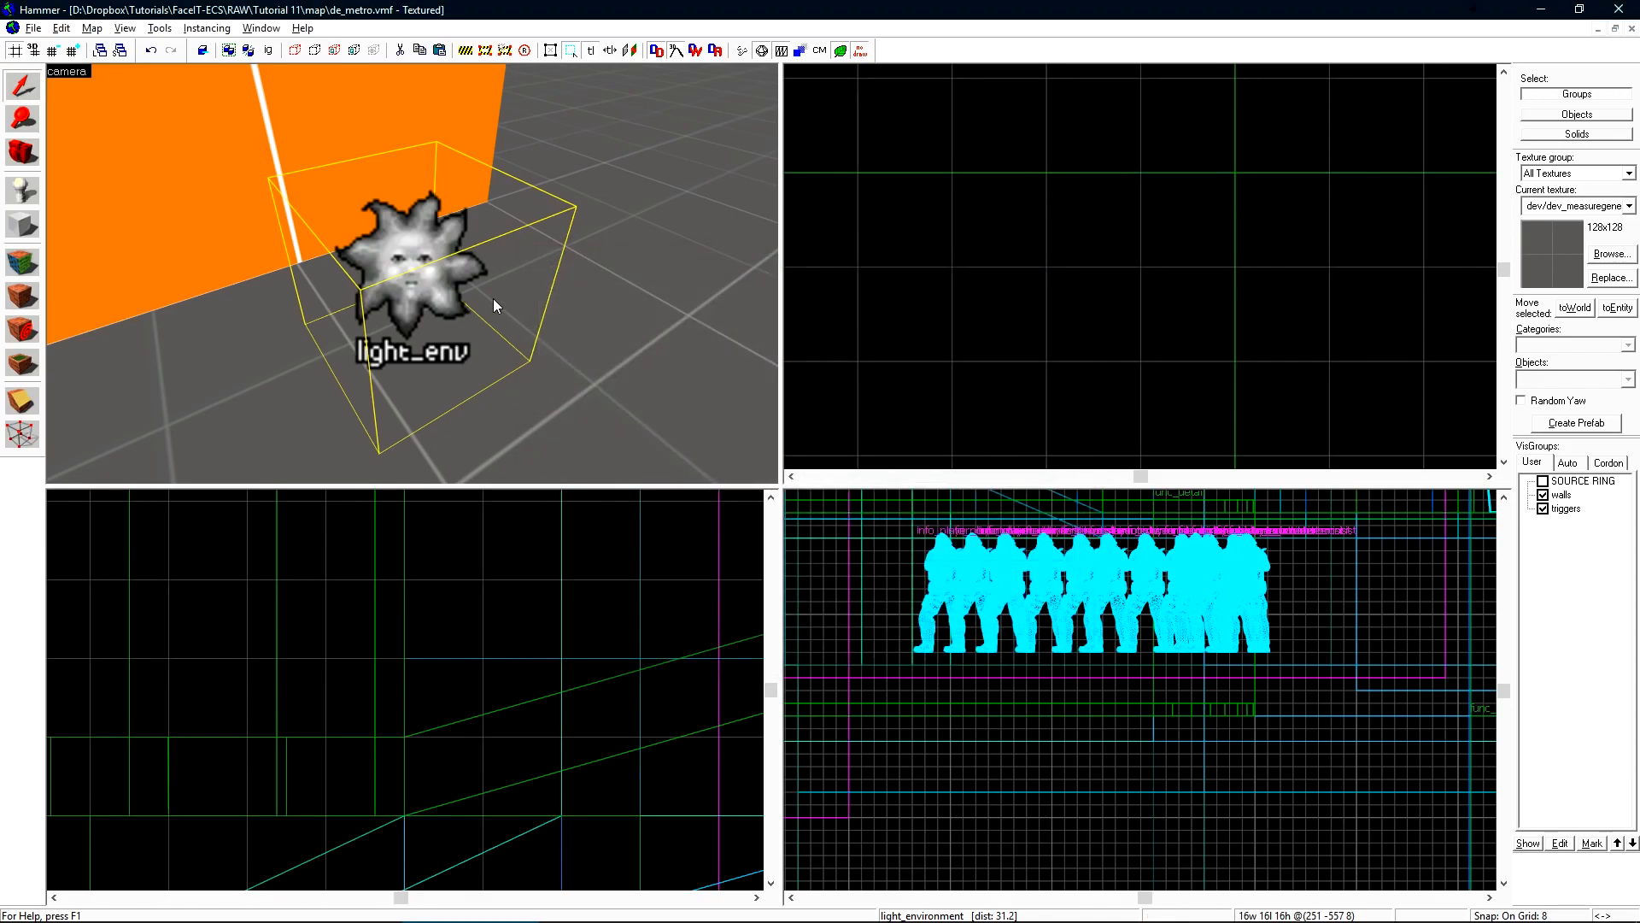
# Inspect the map's street, the forklift area, the player clip walls and the skybox from several viewpoints
pyautogui.press('z')
pyautogui.press('s')
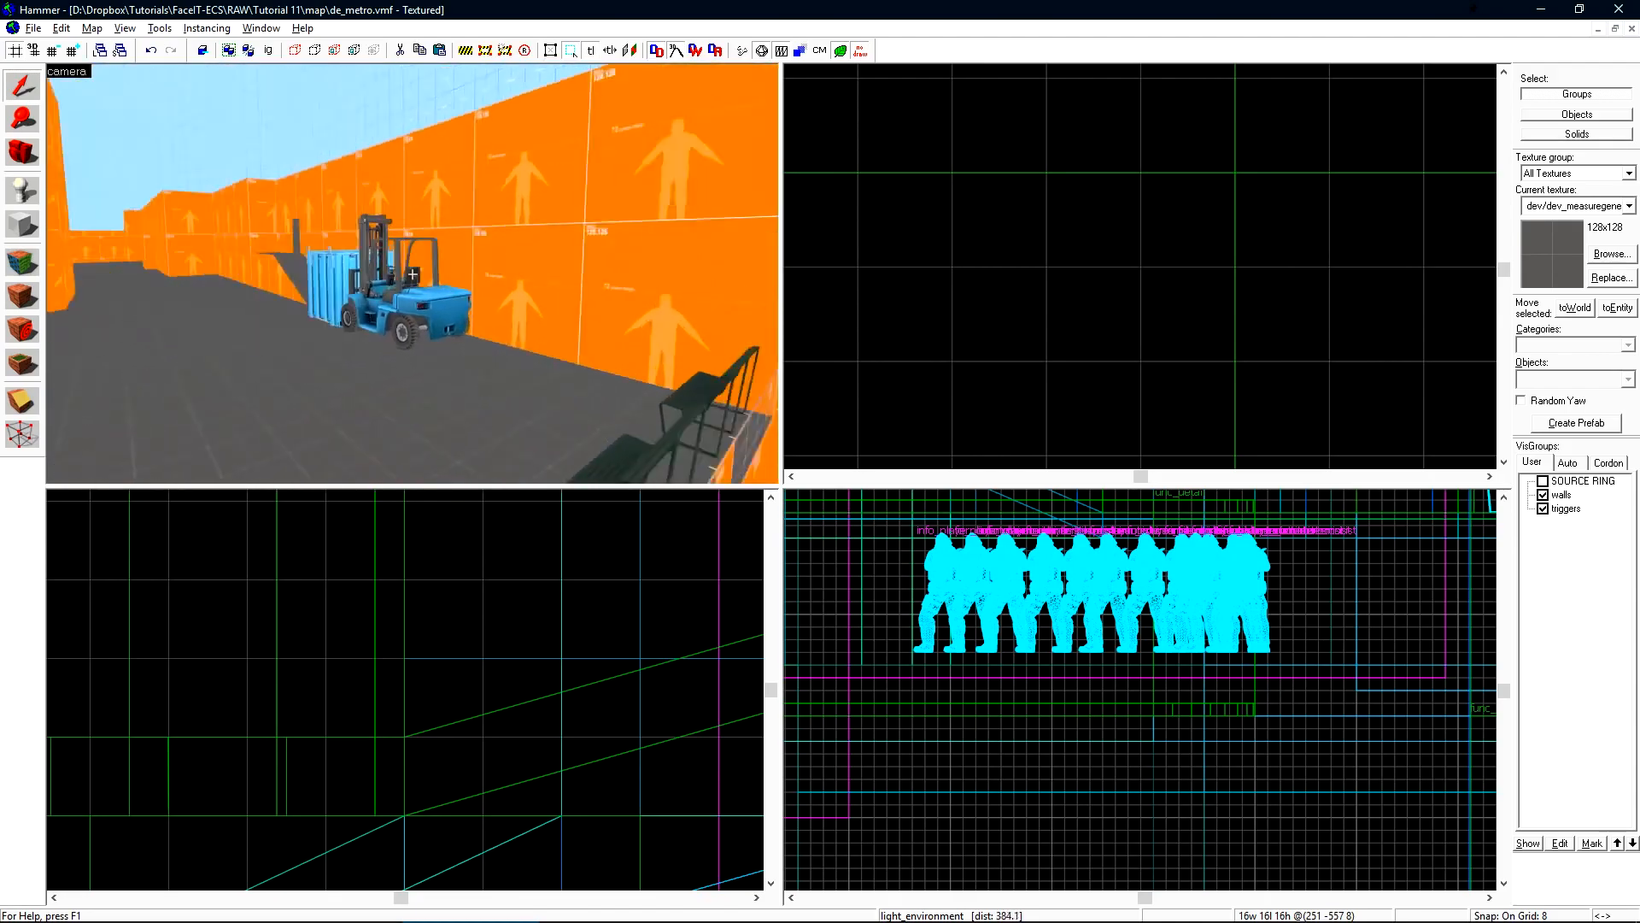
pyautogui.press('s')
pyautogui.press('z')
pyautogui.press('z')
pyautogui.press('s')
pyautogui.press('w')
pyautogui.press('s')
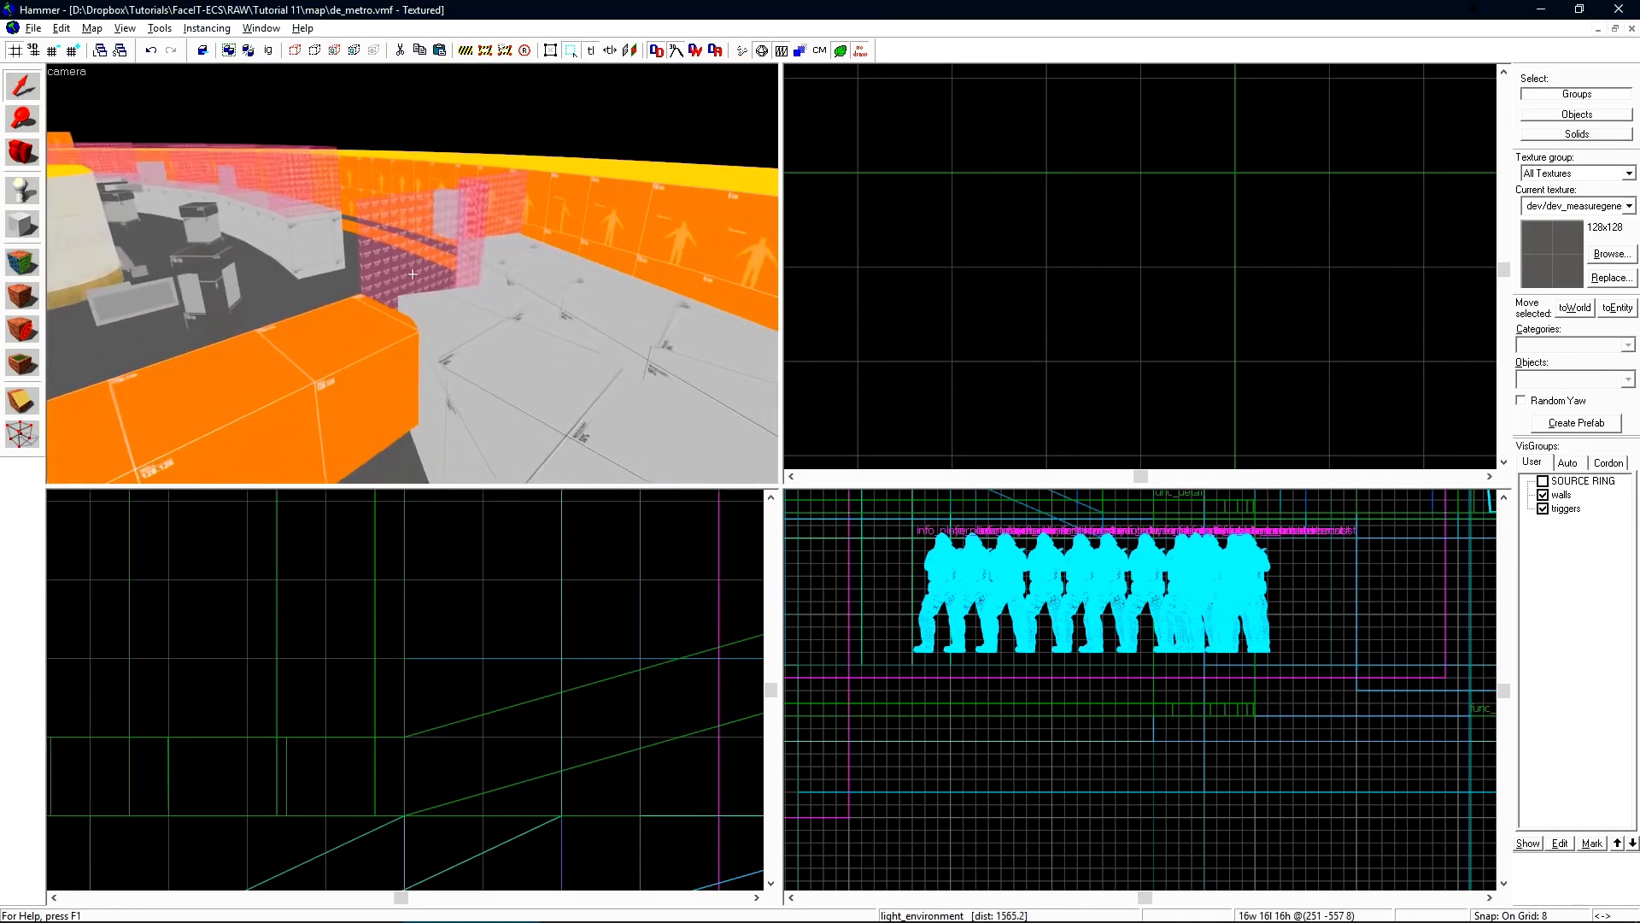
pyautogui.press('z')
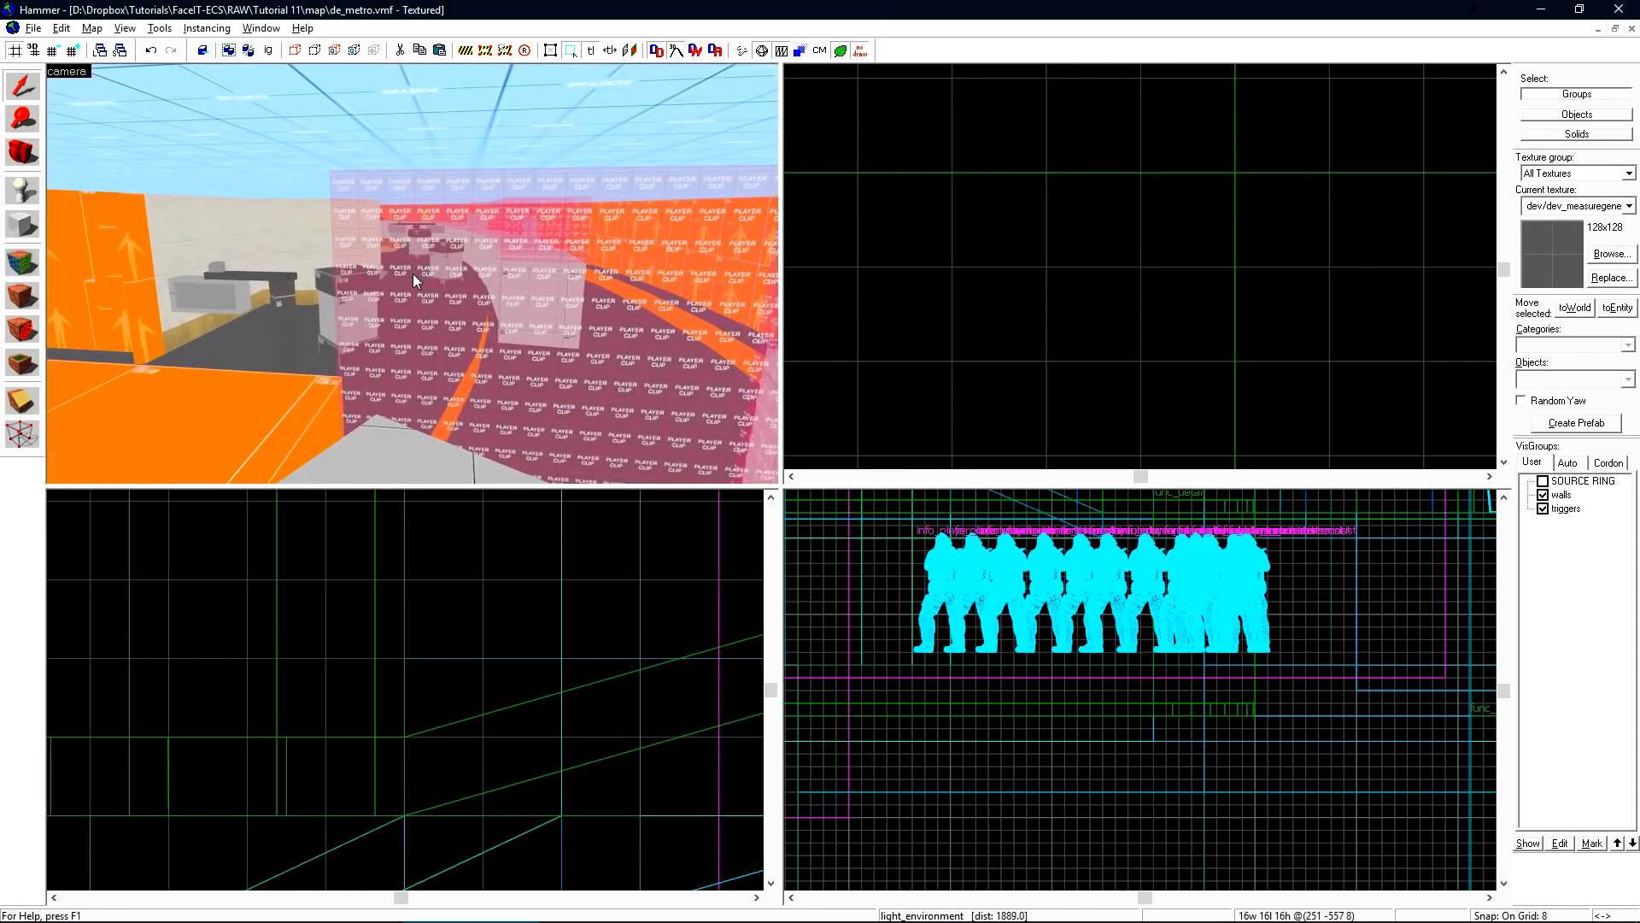
pyautogui.press('z')
# Cut the light_environment from the orange wall corner and paste it high up on the skybox wall
pyautogui.press('w')
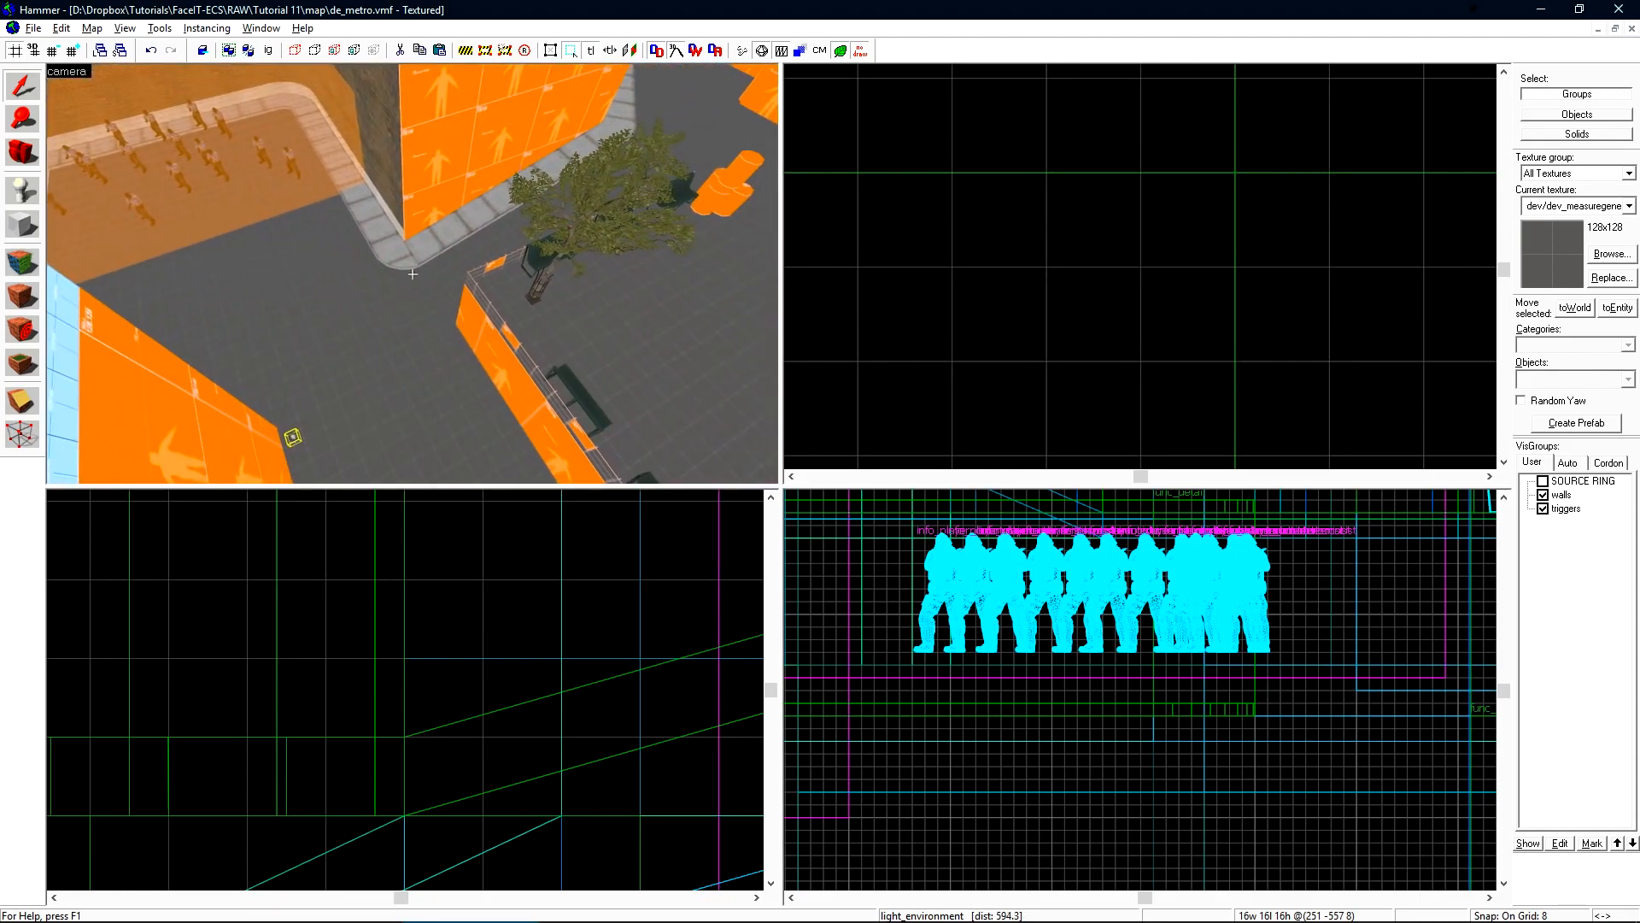
pyautogui.press('z')
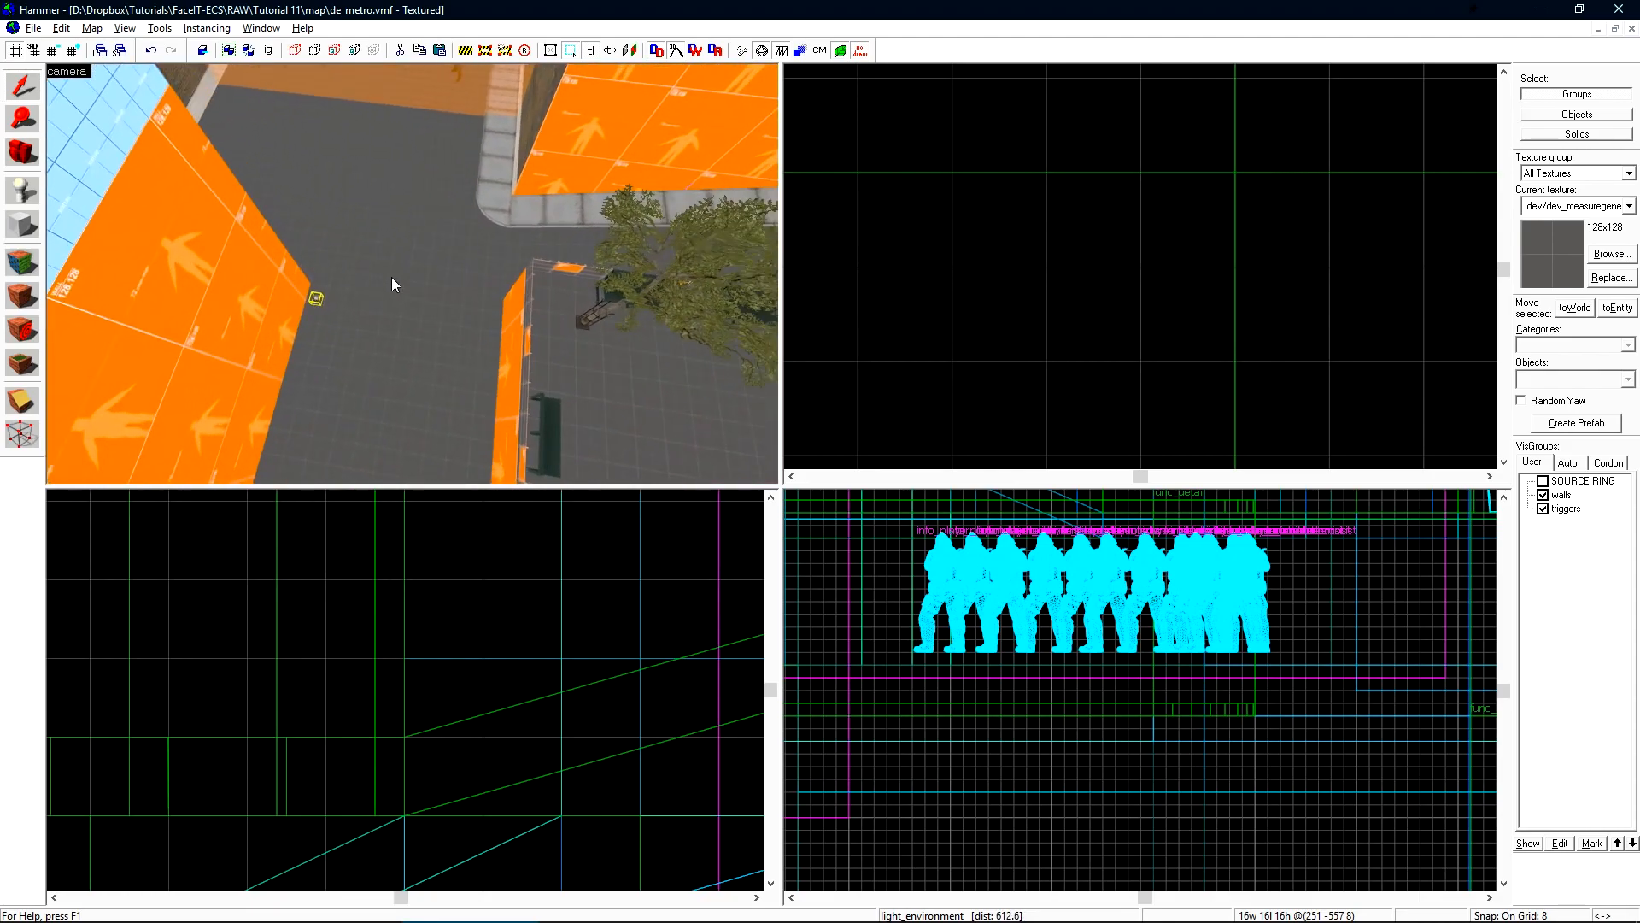
pyautogui.press('Delete')
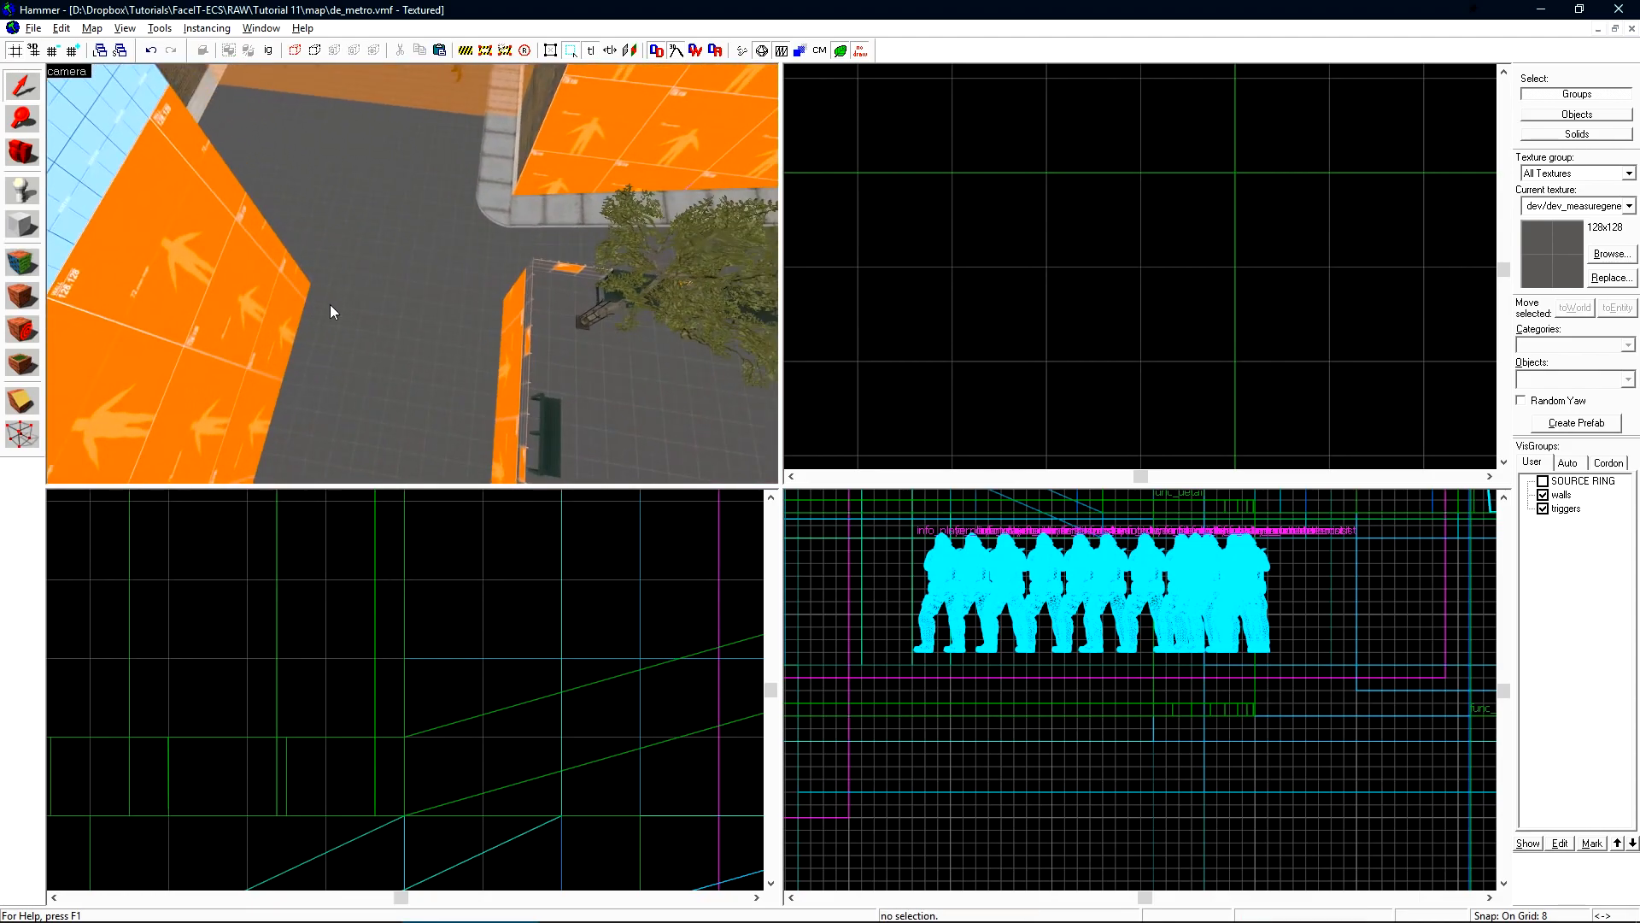
pyautogui.press('z')
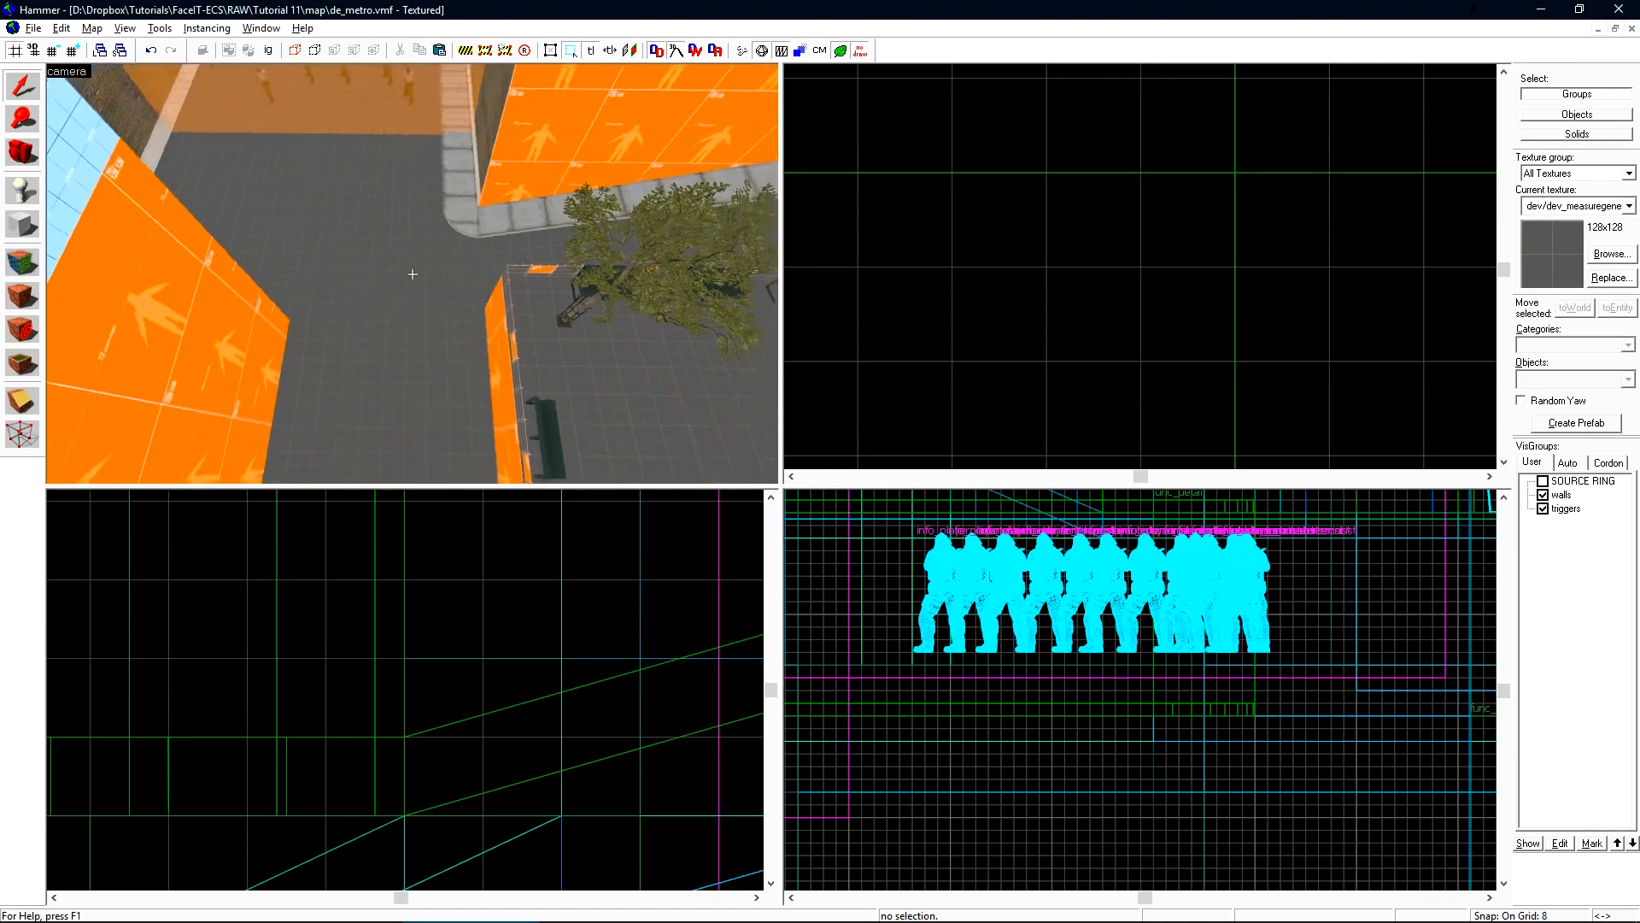
pyautogui.press('w')
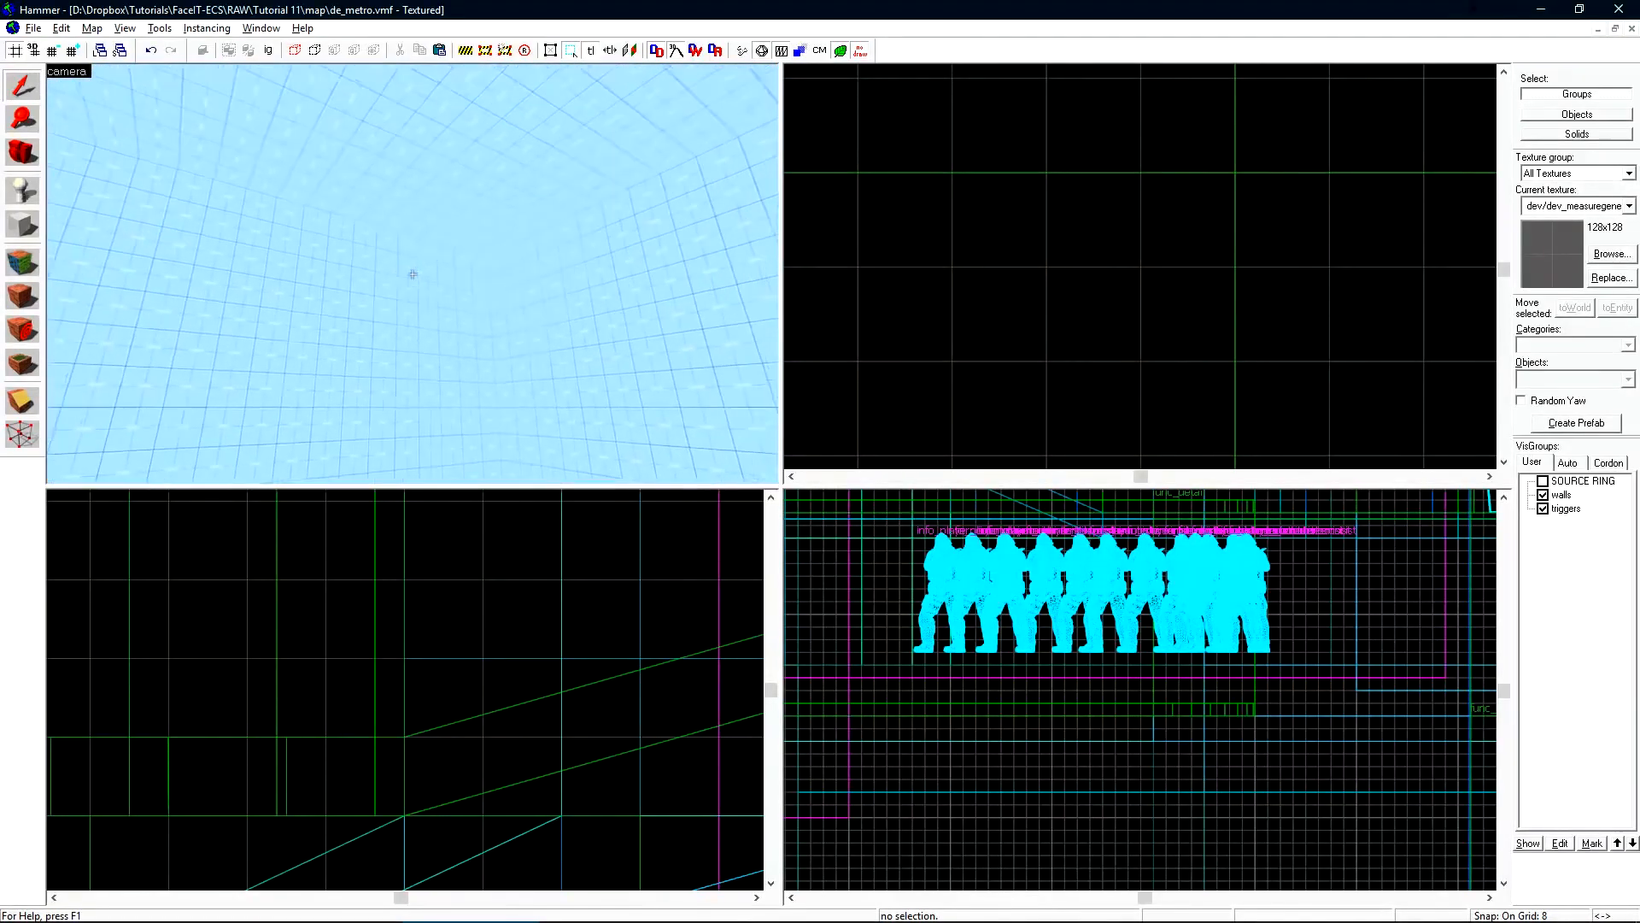
pyautogui.hotkey('ctrl', 'v')
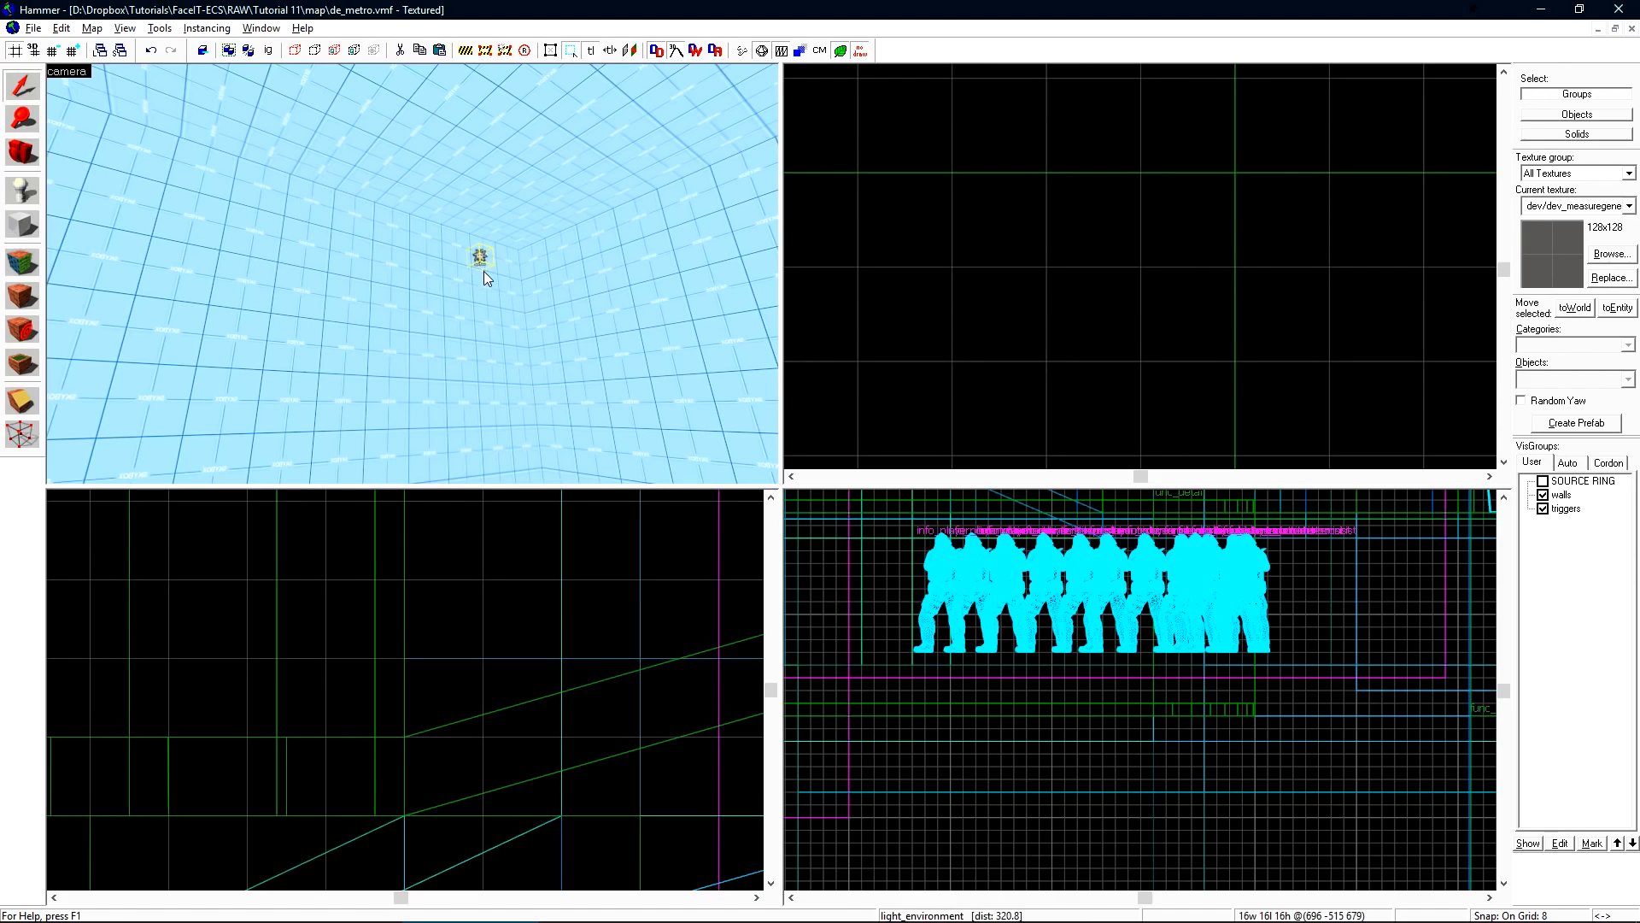
# From the light's own position in a maximized 3D view, use Point At to aim light_environment at the sidewalk corner, about -37 144 0
pyautogui.press('z')
pyautogui.press('w')
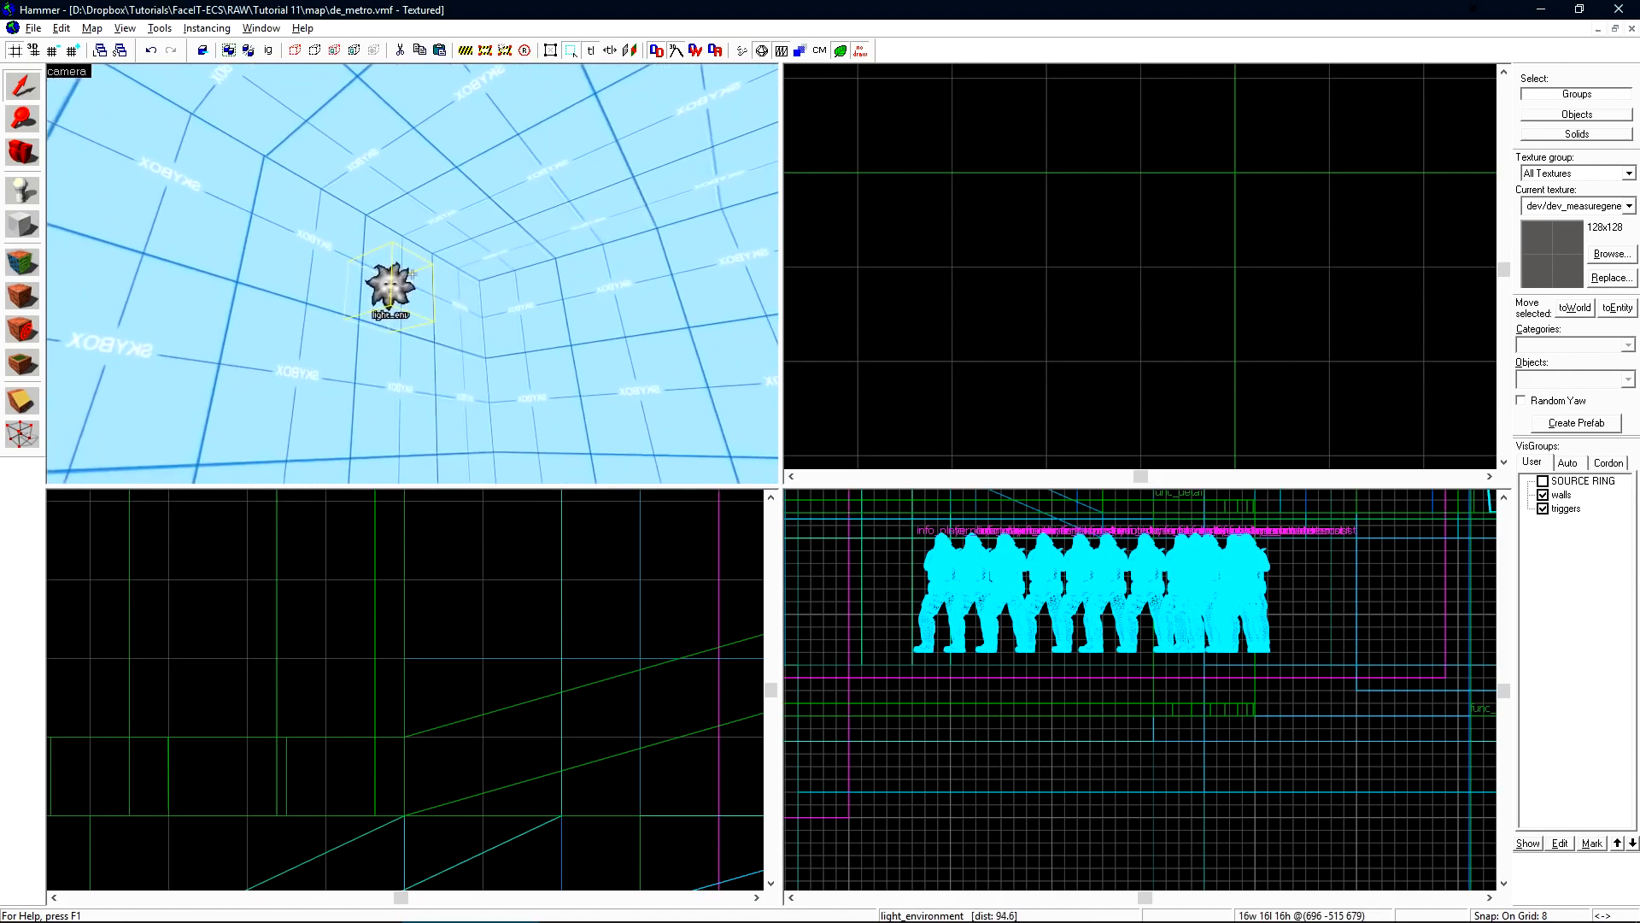
pyautogui.press('w')
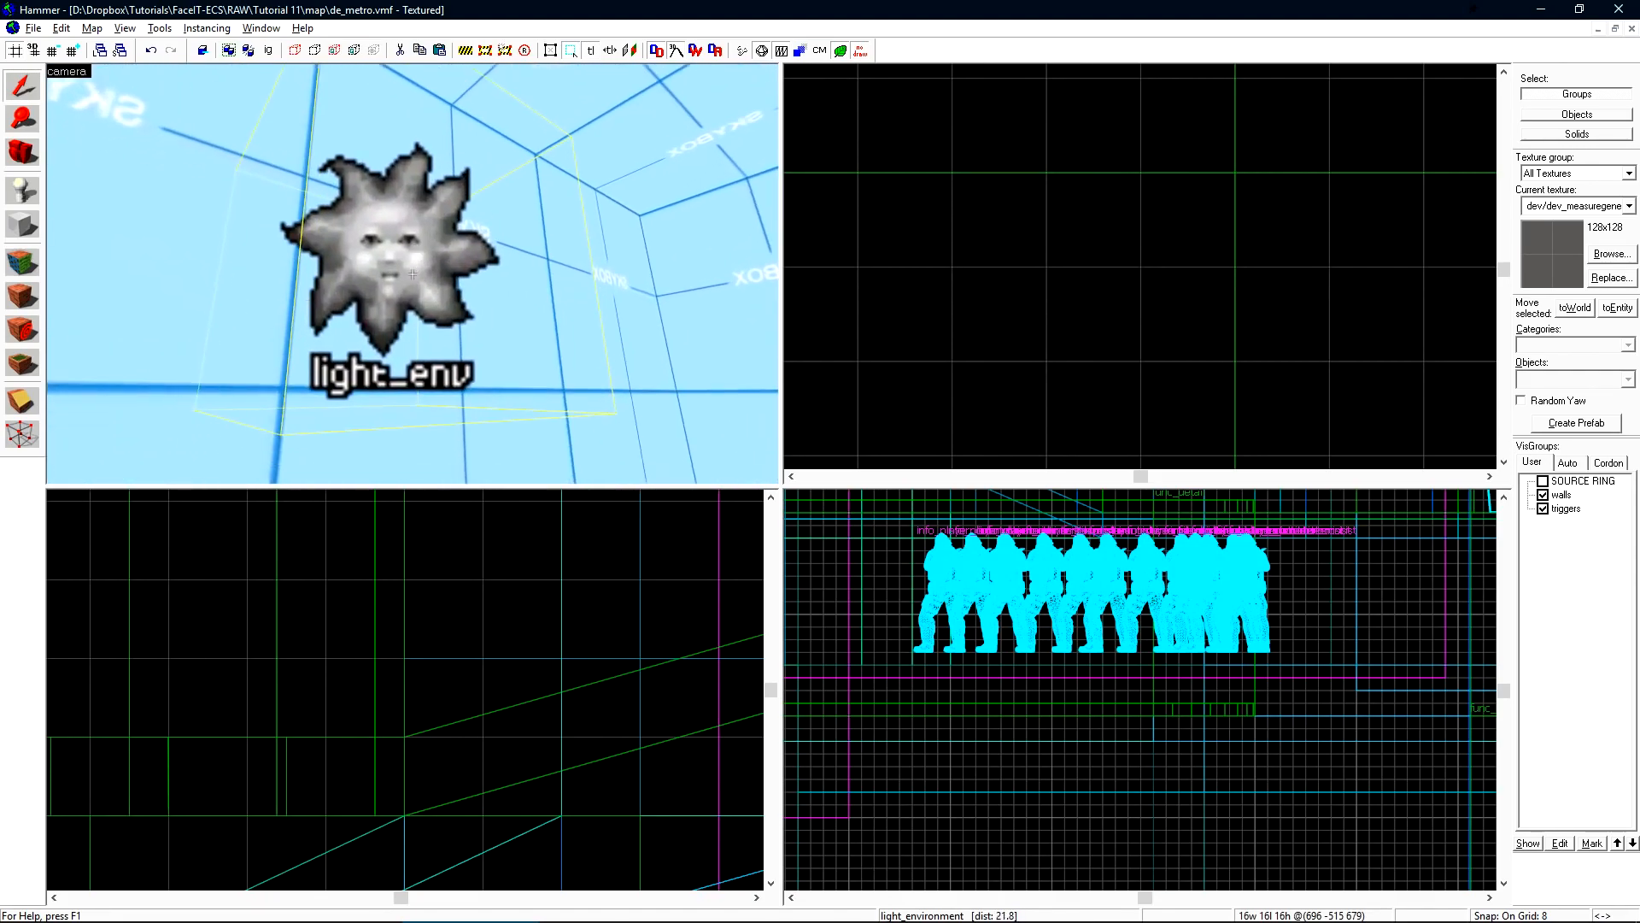
pyautogui.press('w')
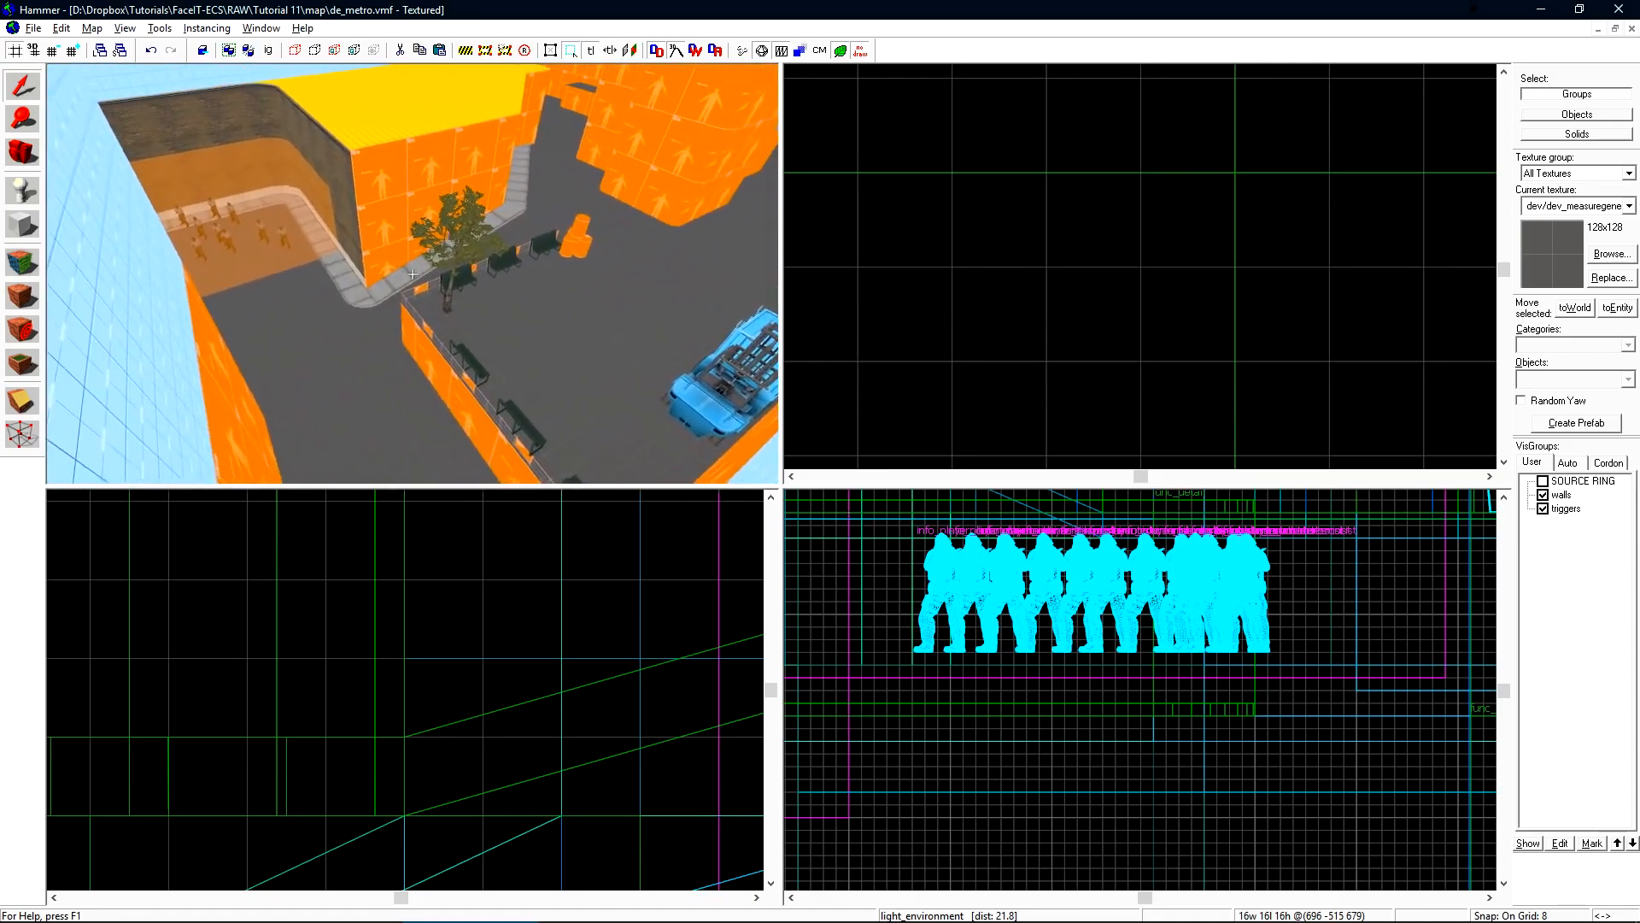
pyautogui.hotkey('shift', 'z')
pyautogui.press('z')
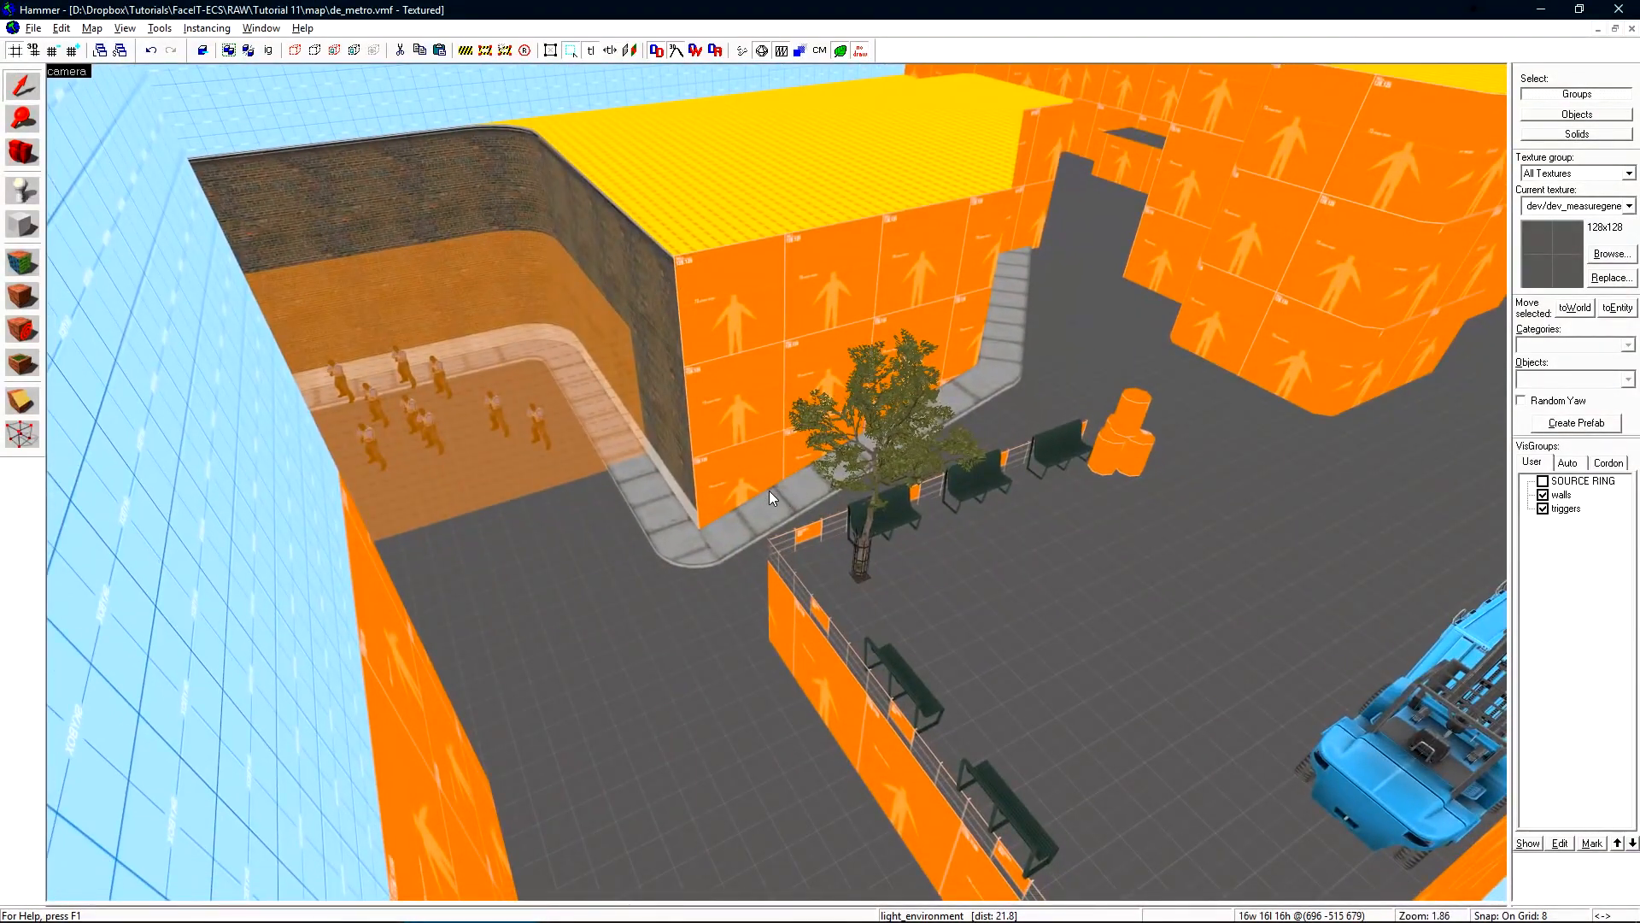
pyautogui.hotkey('alt', 'Return')
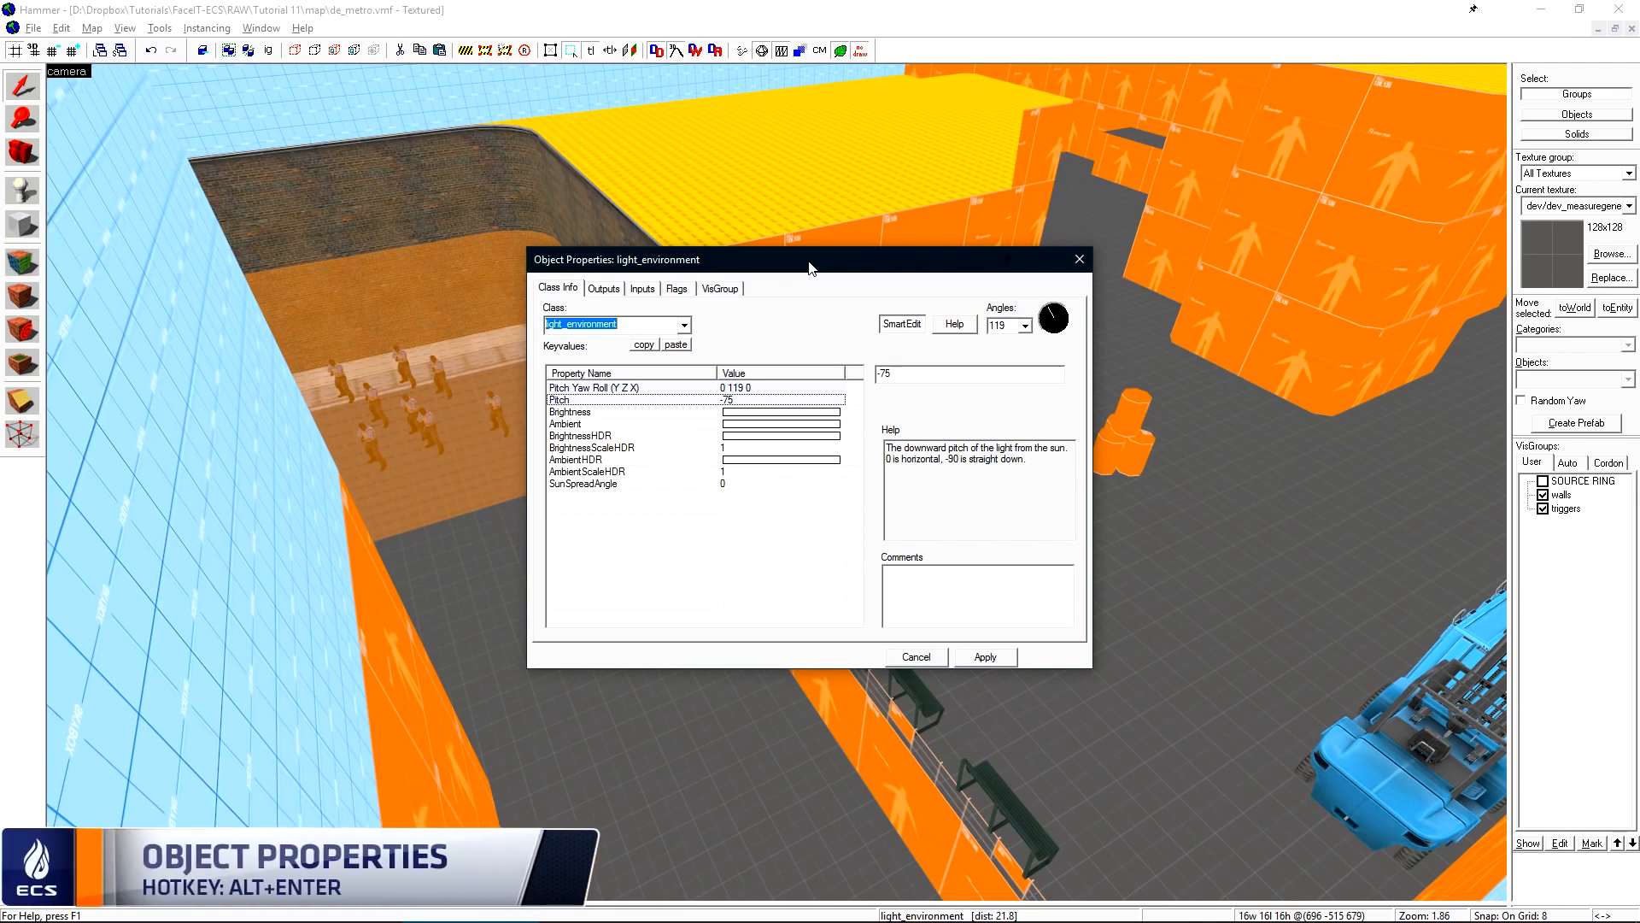
pyautogui.moveTo(1096, 228); pyautogui.dragTo(1314, 74)
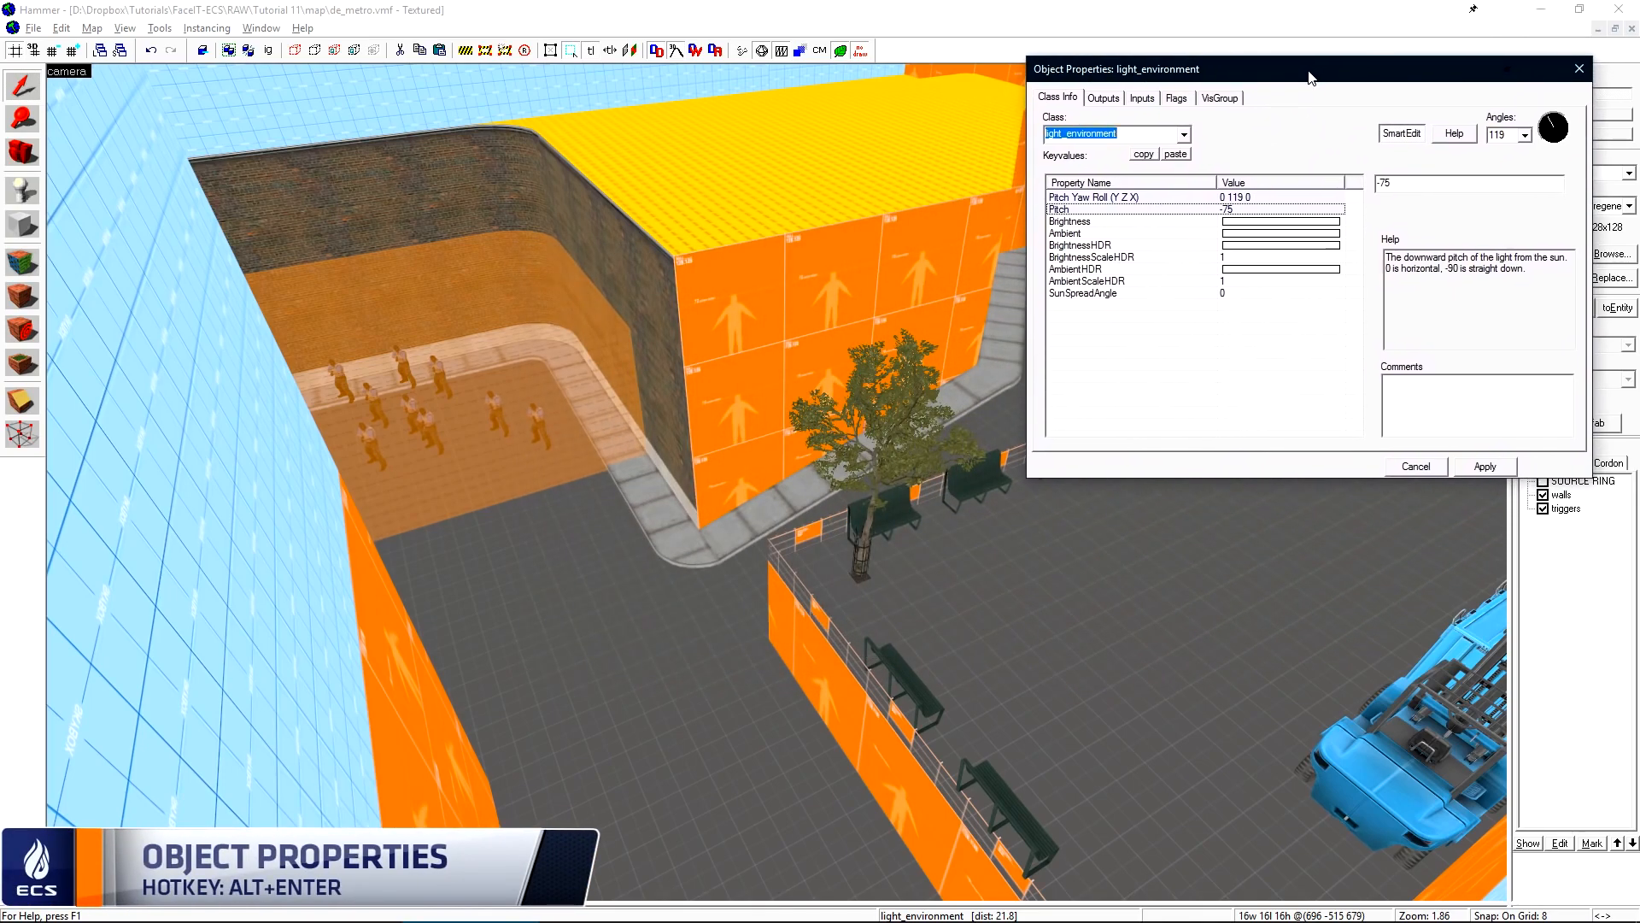
pyautogui.click(1106, 198)
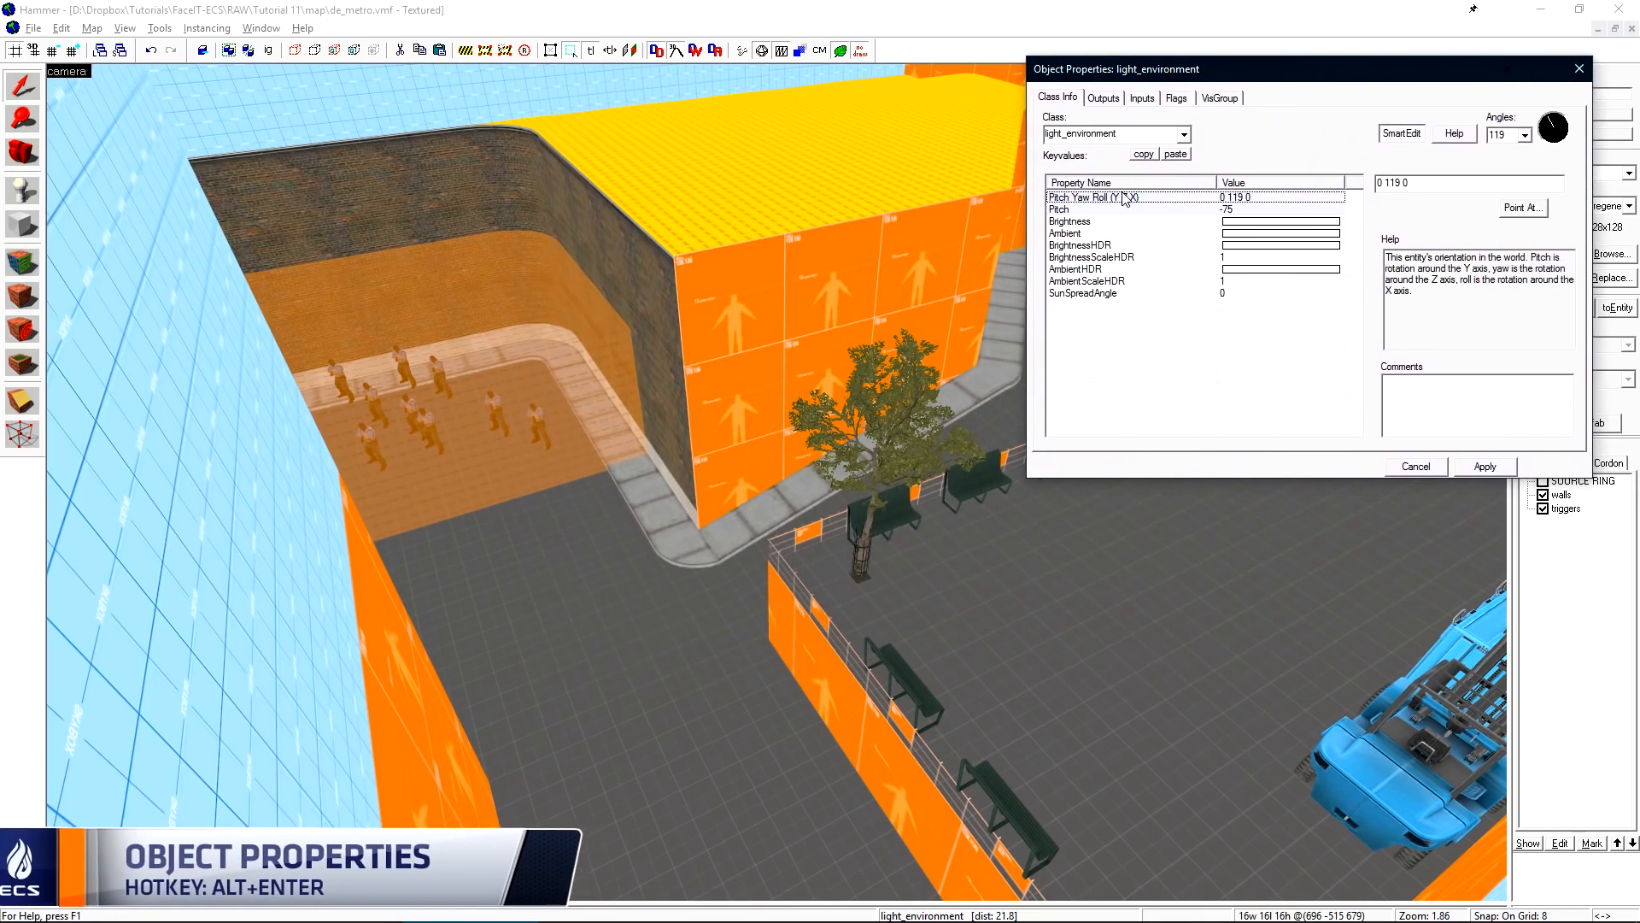
pyautogui.click(1524, 208)
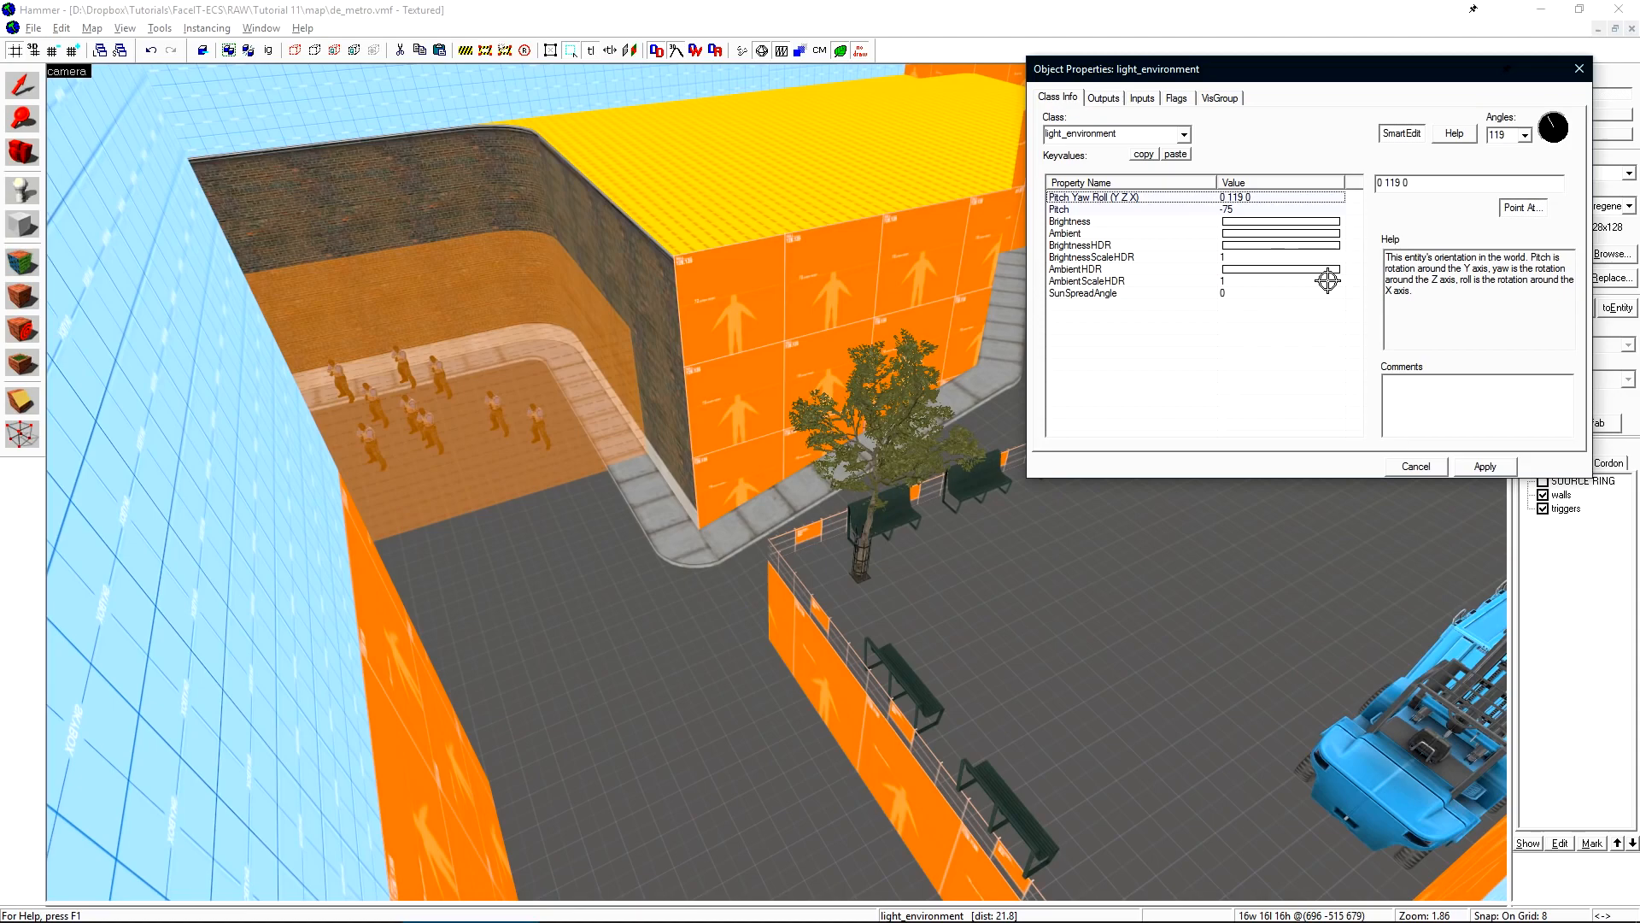
pyautogui.click(777, 488)
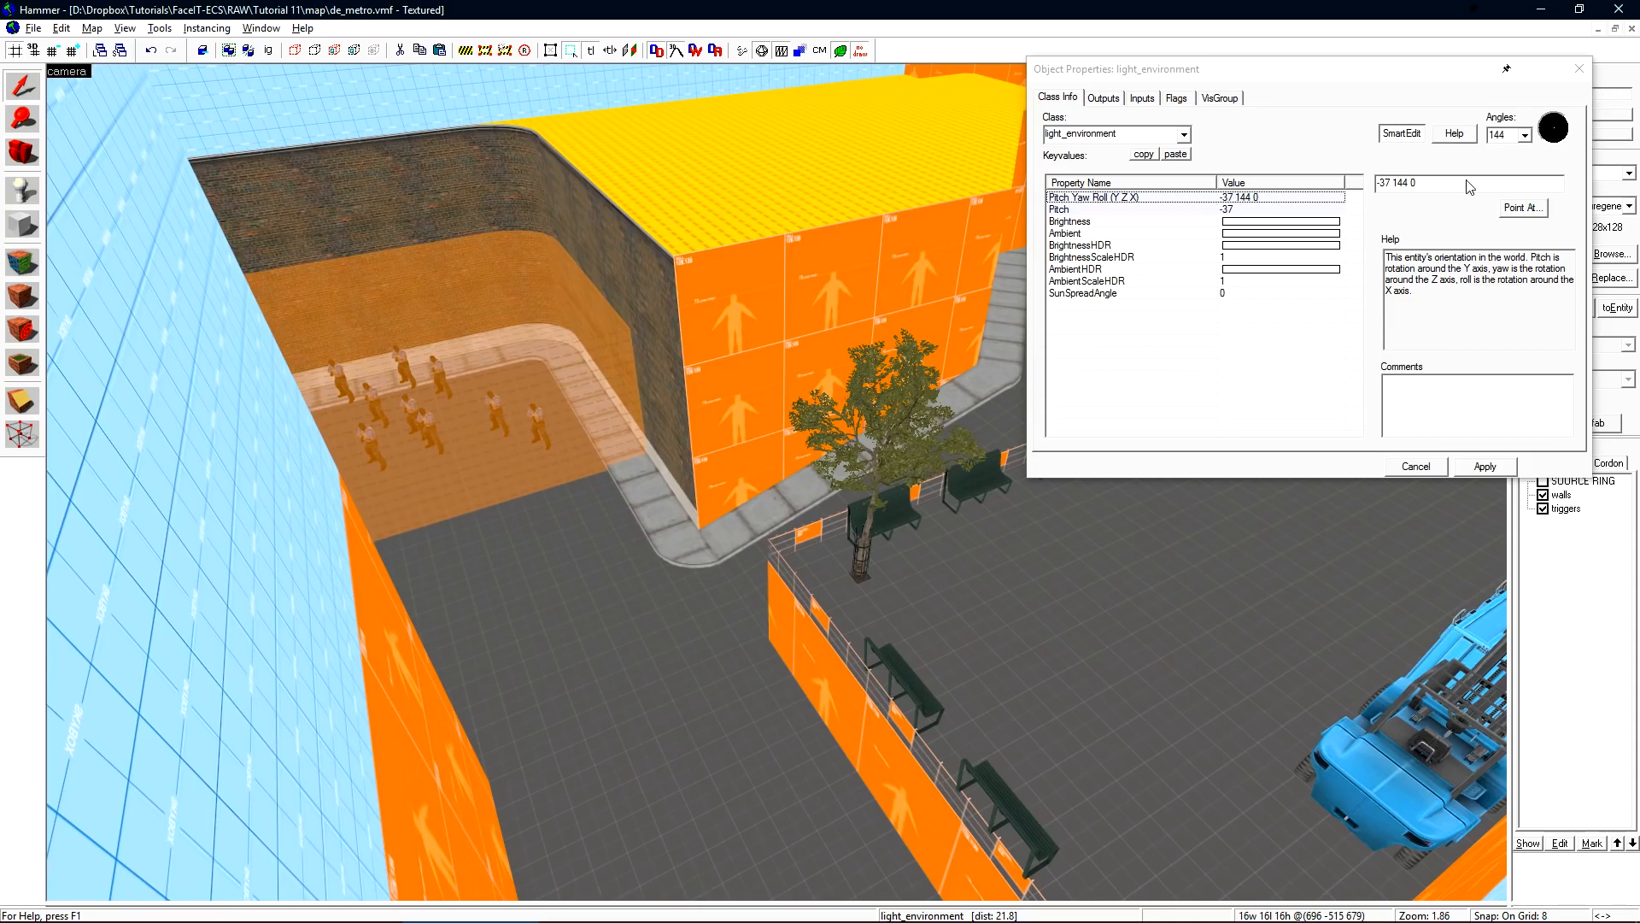
pyautogui.doubleClick(1383, 183)
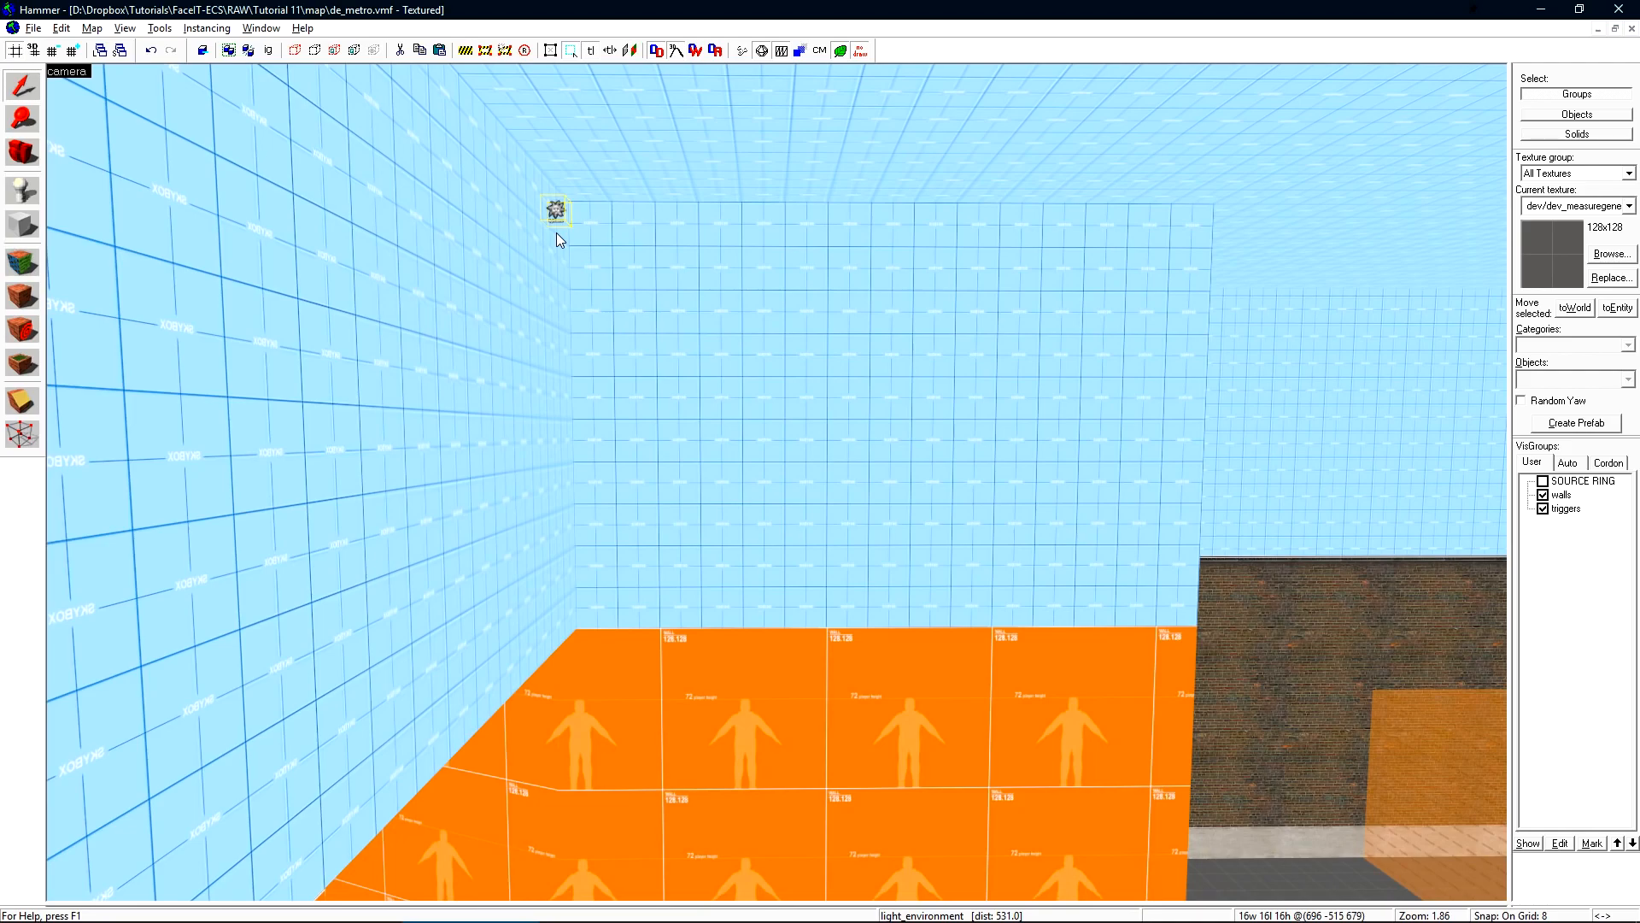
# Return to the four-view layout and move the light_environment by cut and paste from the skybox to the sidewalk beside the brick wall
pyautogui.hotkey('shift', 'z')
pyautogui.press('Escape')
pyautogui.press('z')
pyautogui.press('w')
pyautogui.press('z')
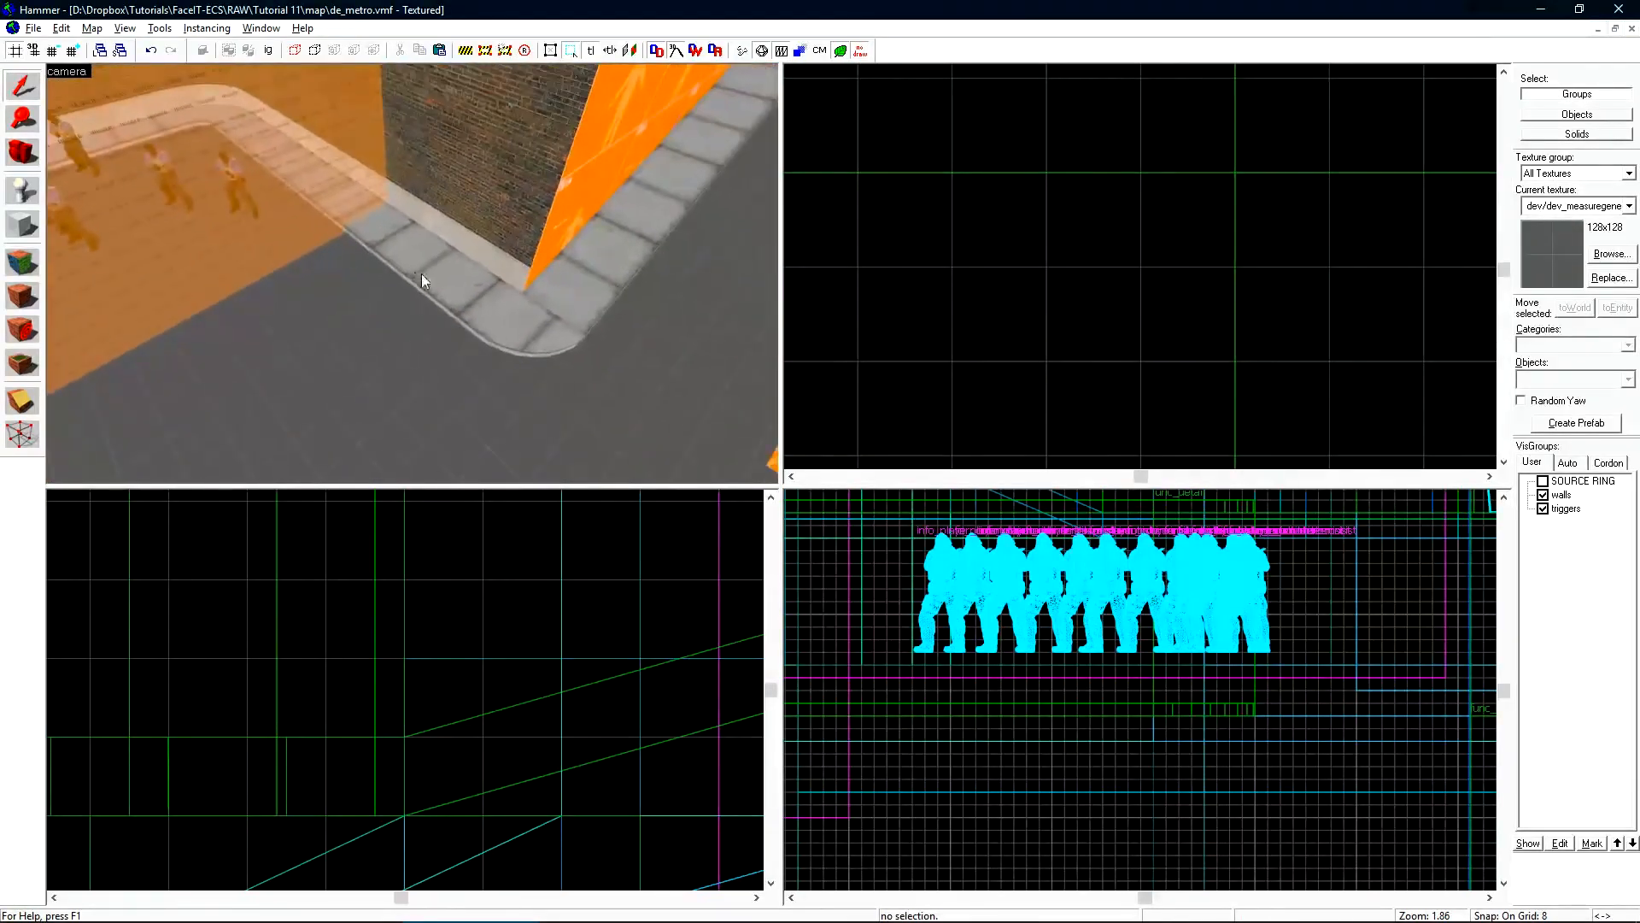
pyautogui.hotkey('ctrl', 'v')
pyautogui.hotkey('ctrl', 'e')
# Reposition the light_environment to about -16 -272 24, raised above the sidewalk next to the brick wall corner
pyautogui.scroll(-11, 1217, 205)
pyautogui.scroll(6, 1216, 207)
pyautogui.moveTo(1044, 279); pyautogui.dragTo(1158, 248)
pyautogui.moveTo(465, 695); pyautogui.dragTo(470, 643)
pyautogui.hotkey('ctrl', 'shift', 'e')
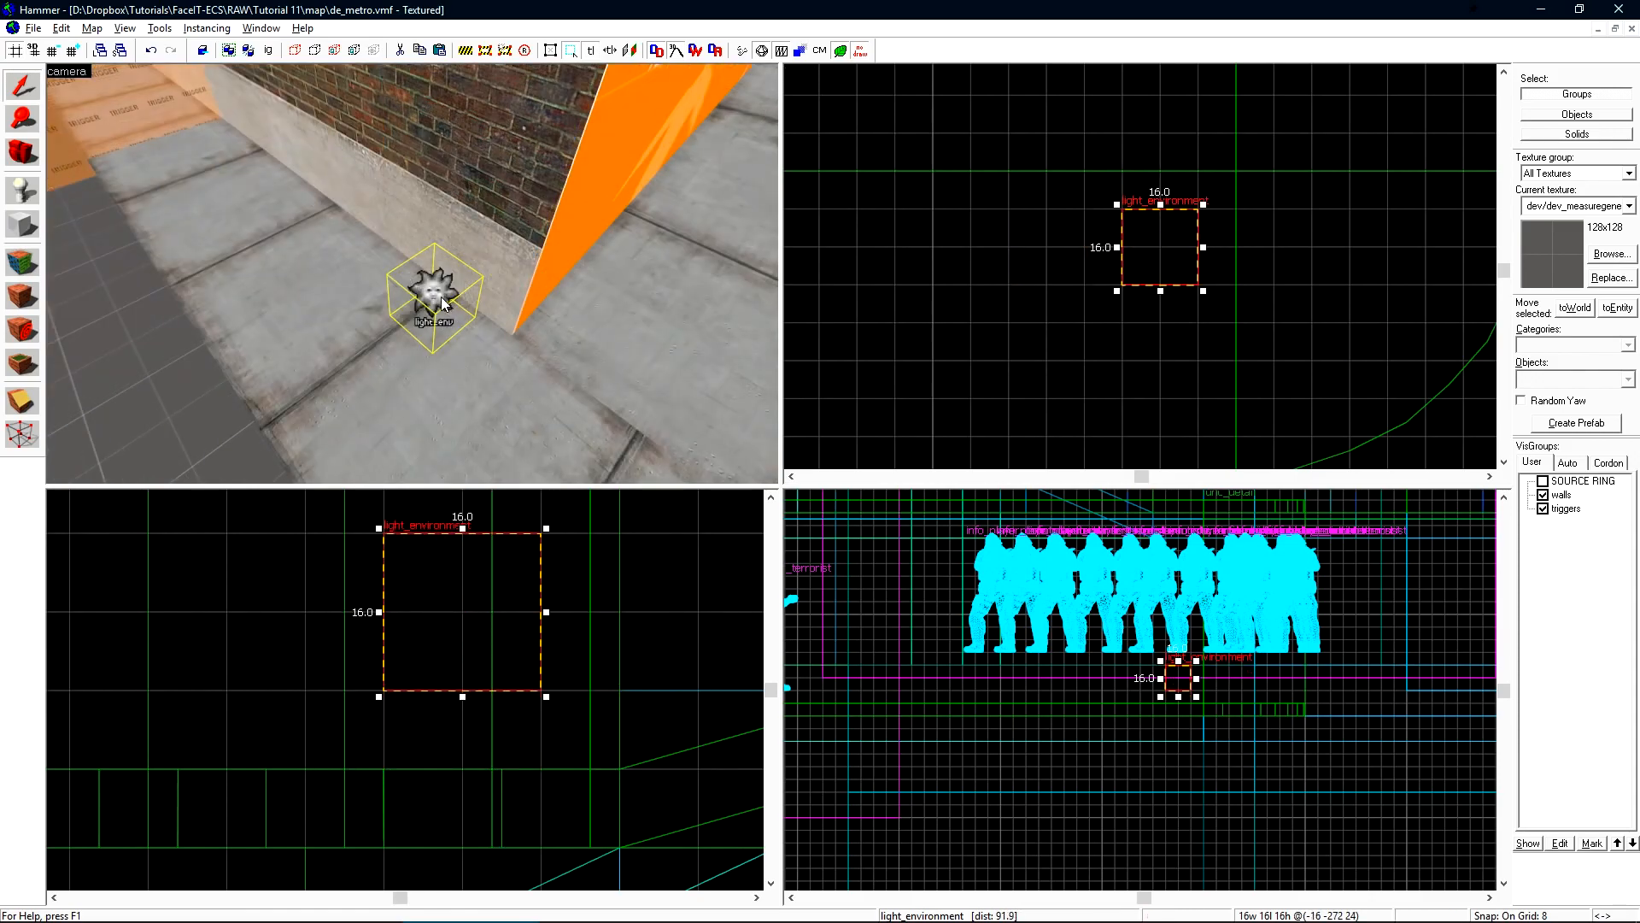
# Pick a pale warm yellow, 254 244 216, as the light_environment's Brightness color
pyautogui.doubleClick(437, 299)
pyautogui.click(1138, 222)
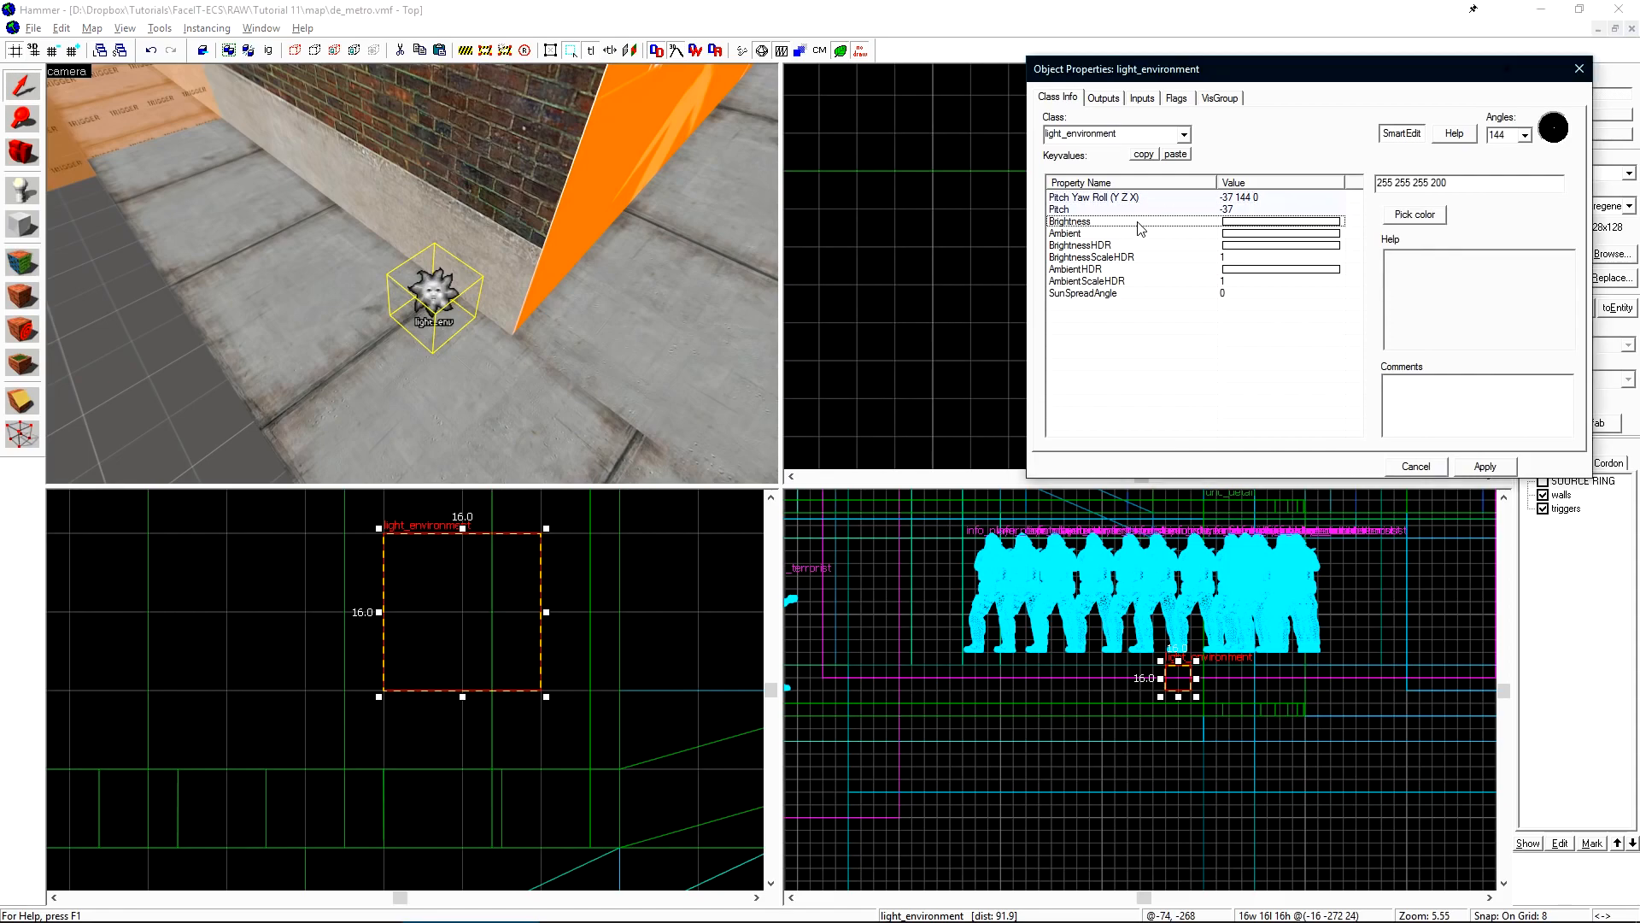
pyautogui.moveTo(1159, 78); pyautogui.dragTo(993, 97)
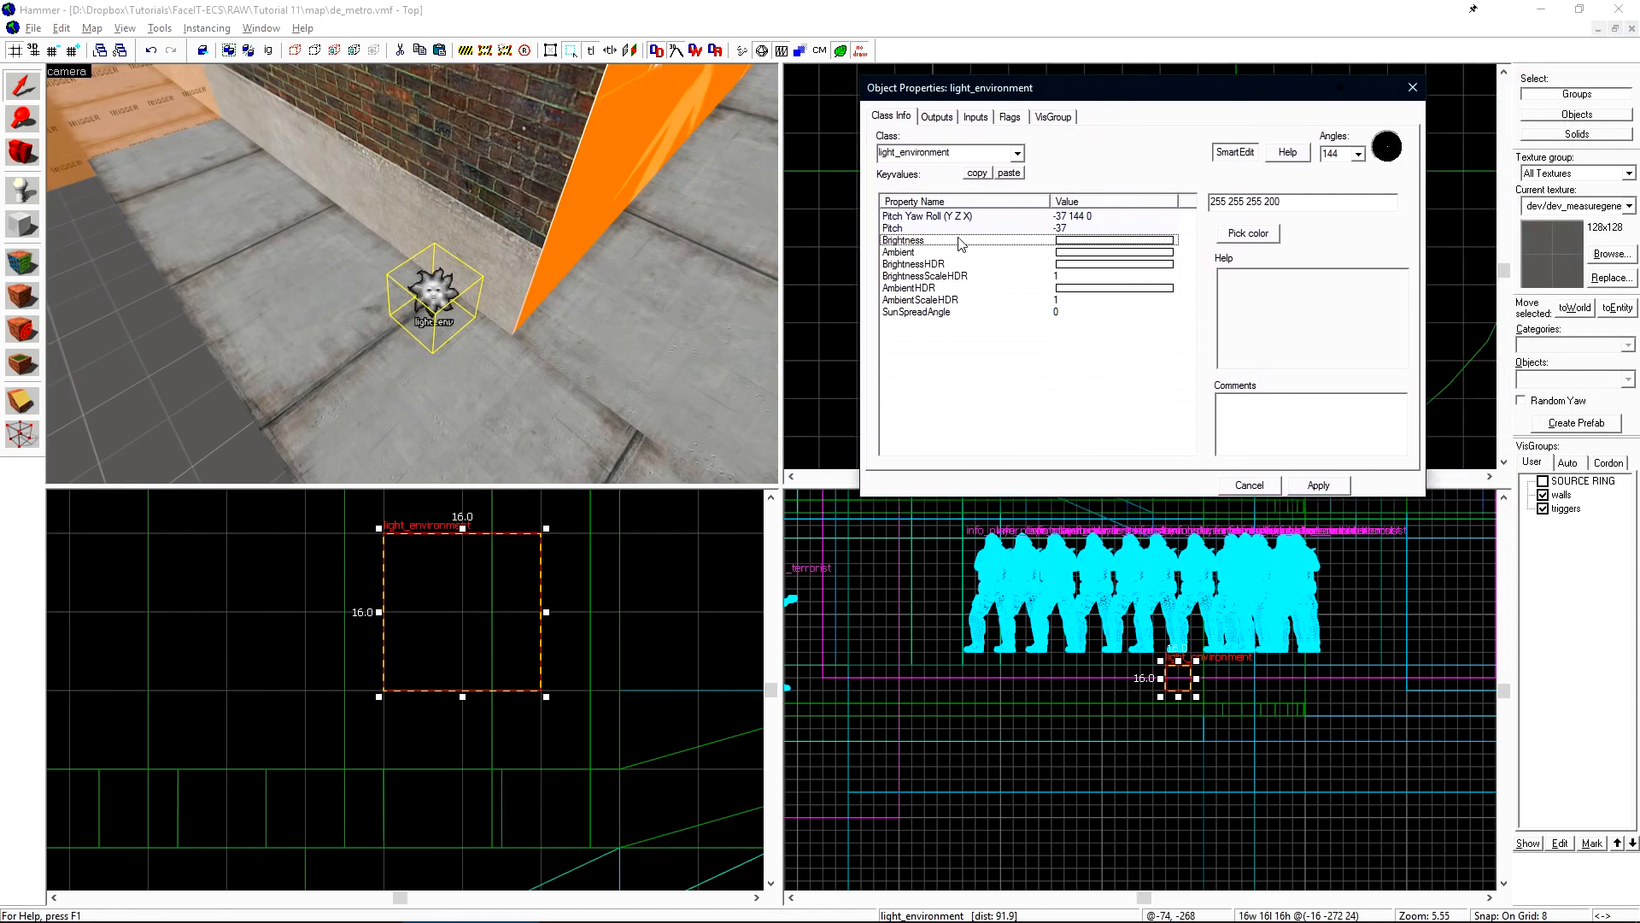
pyautogui.click(1245, 238)
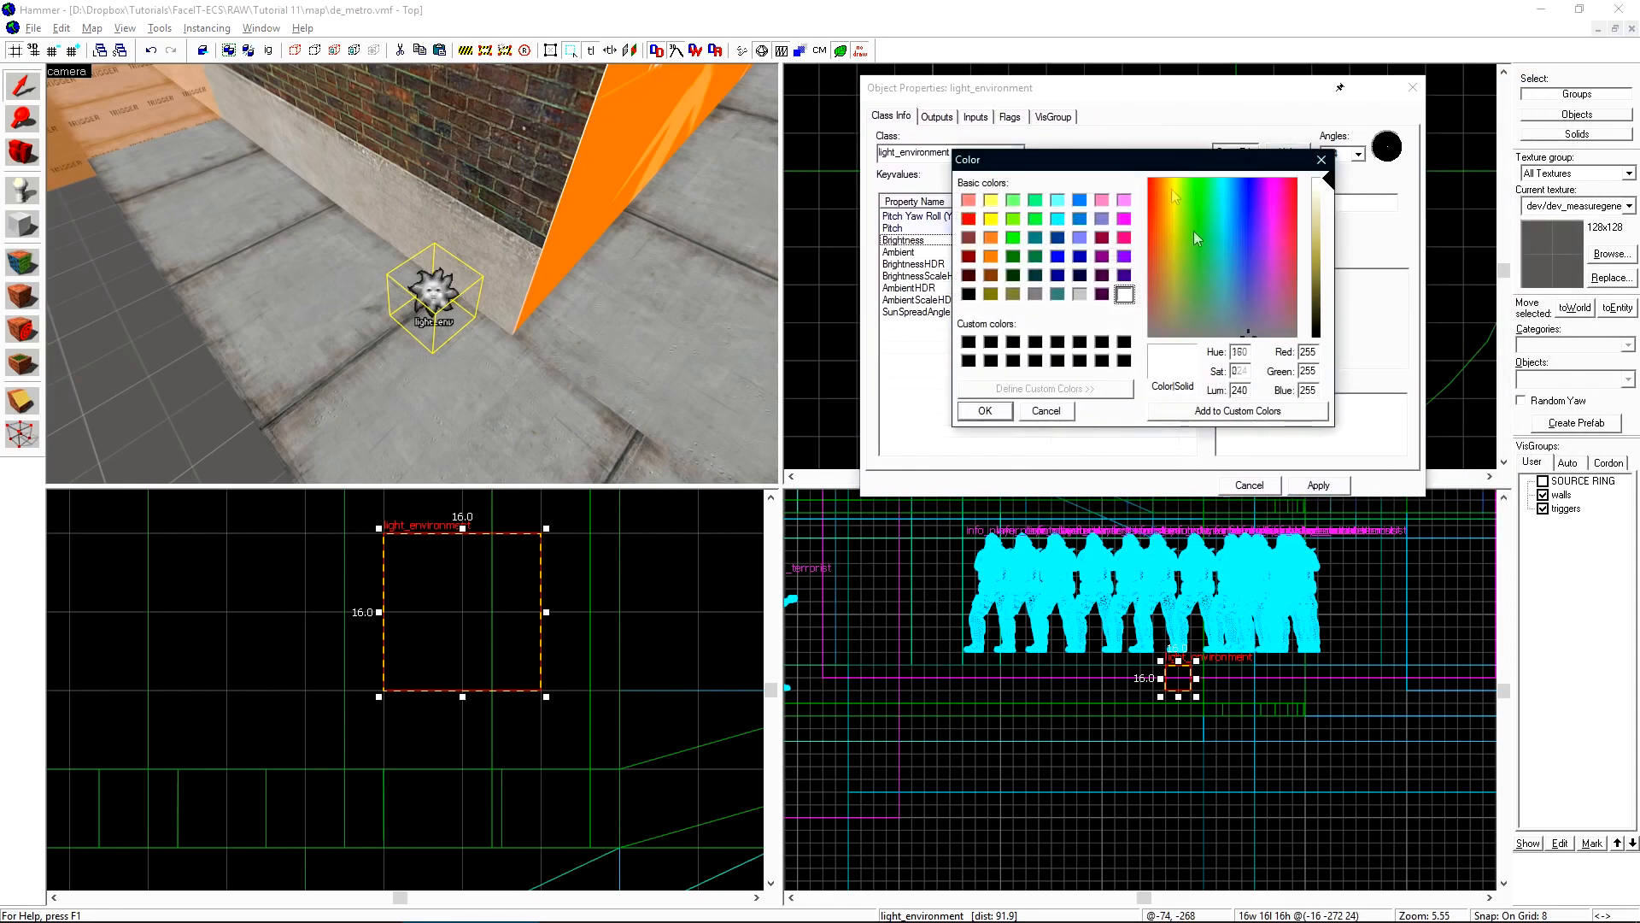
pyautogui.moveTo(1326, 181); pyautogui.dragTo(1324, 197)
pyautogui.click(990, 412)
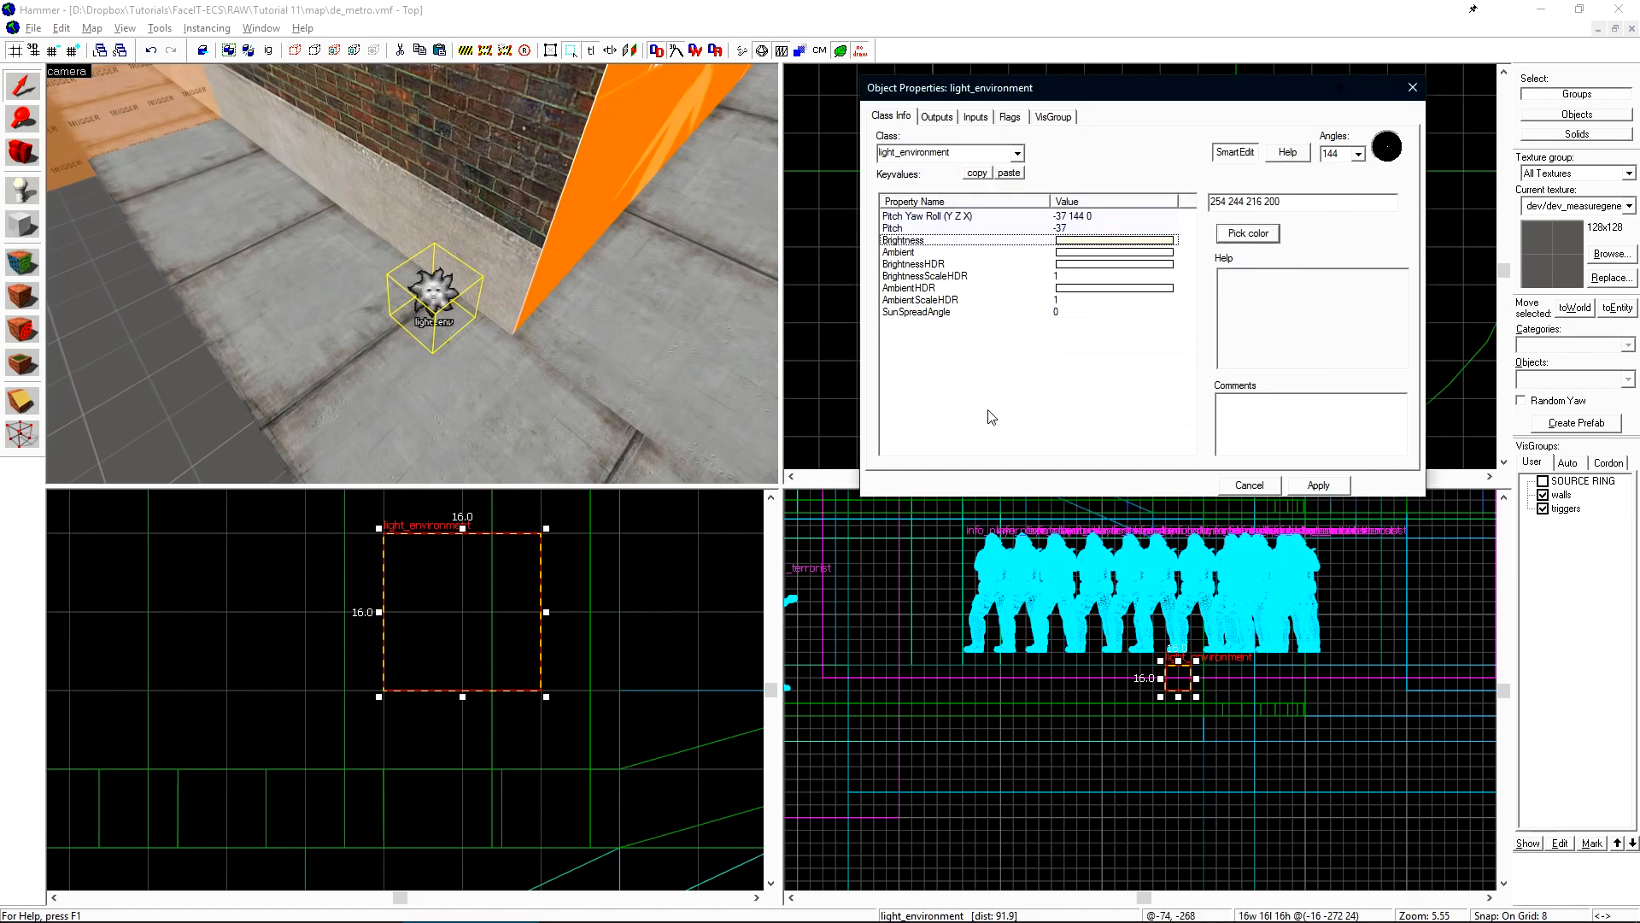
pyautogui.doubleClick(1220, 201)
pyautogui.moveTo(1223, 202); pyautogui.dragTo(1292, 202)
pyautogui.click(1293, 204)
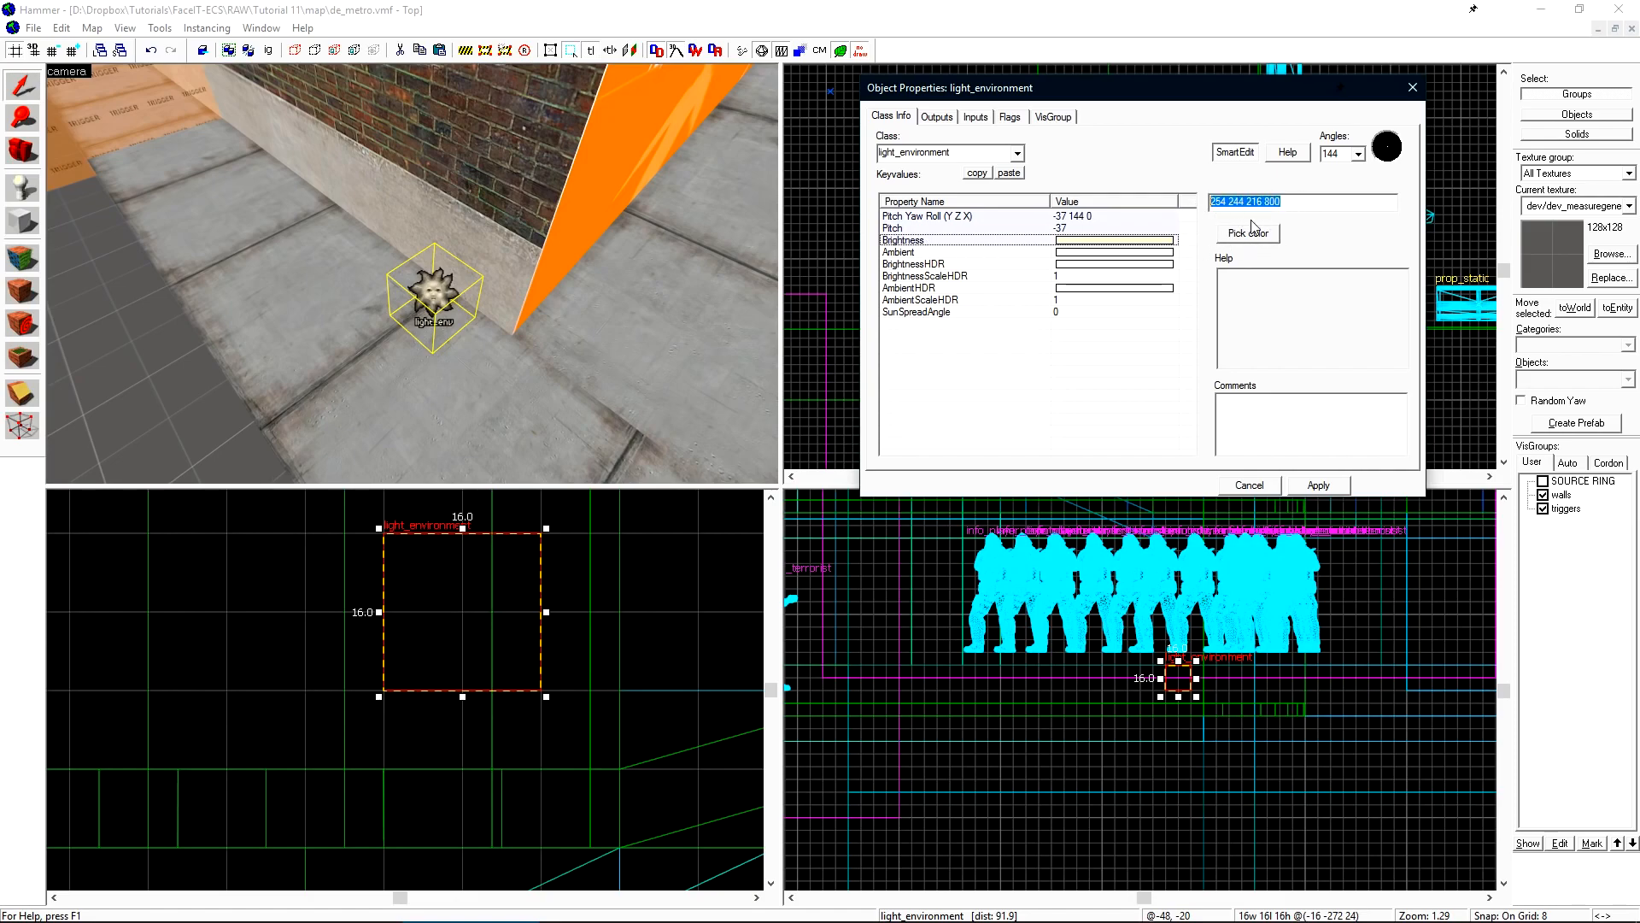
# Review the light_environment's HDR brightness, HDR ambient and HDR scale properties
pyautogui.click(1129, 265)
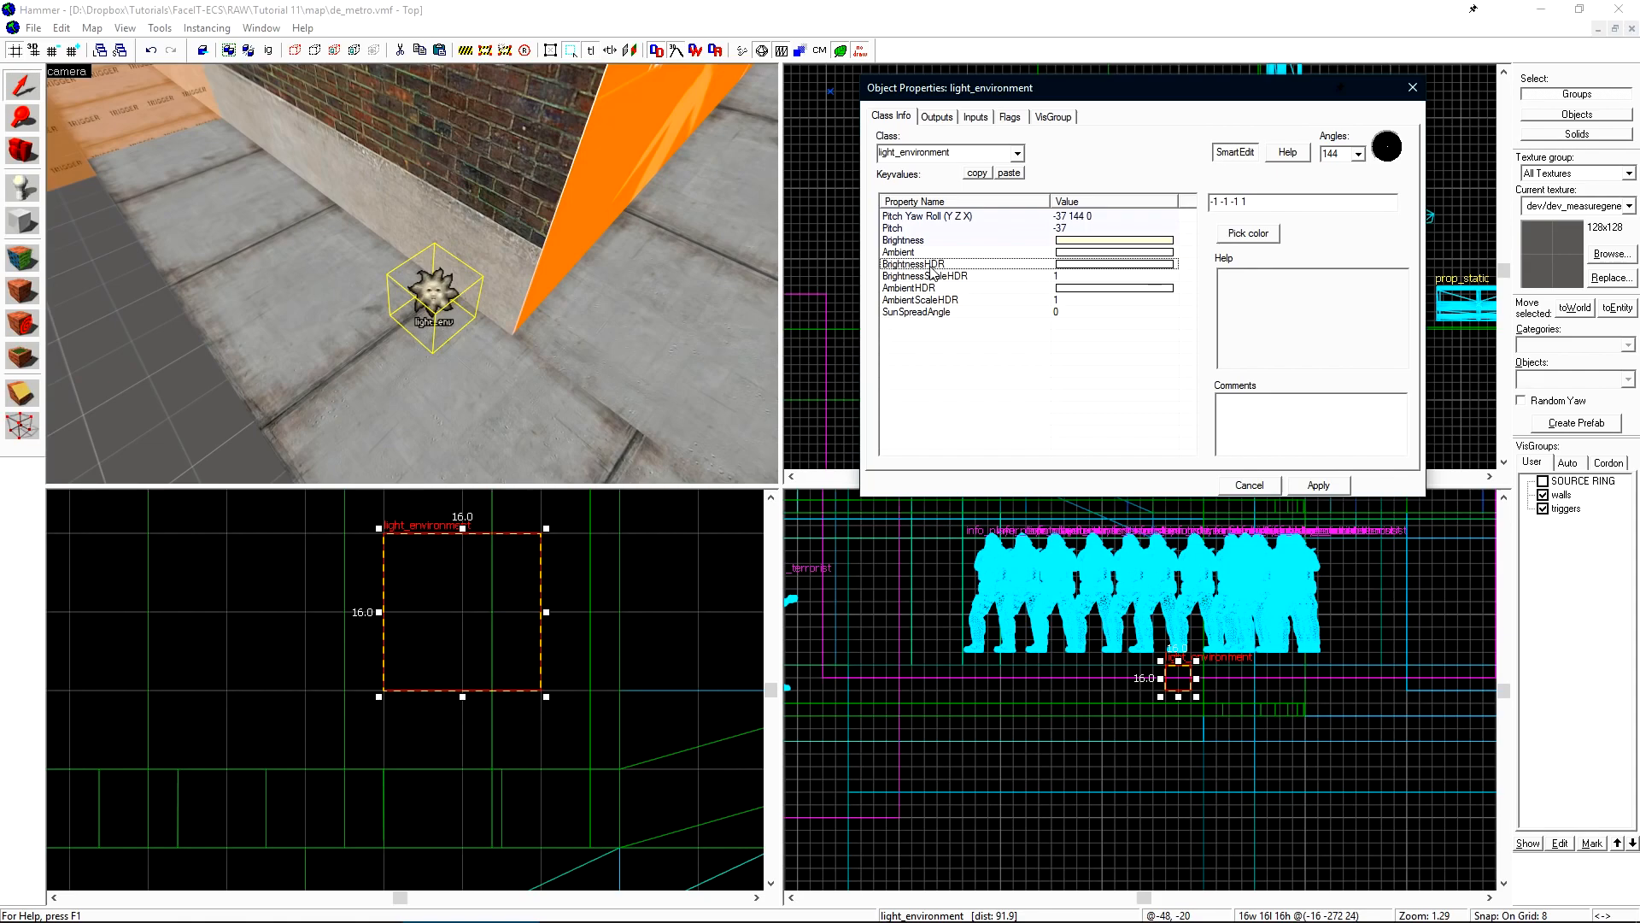
pyautogui.click(962, 276)
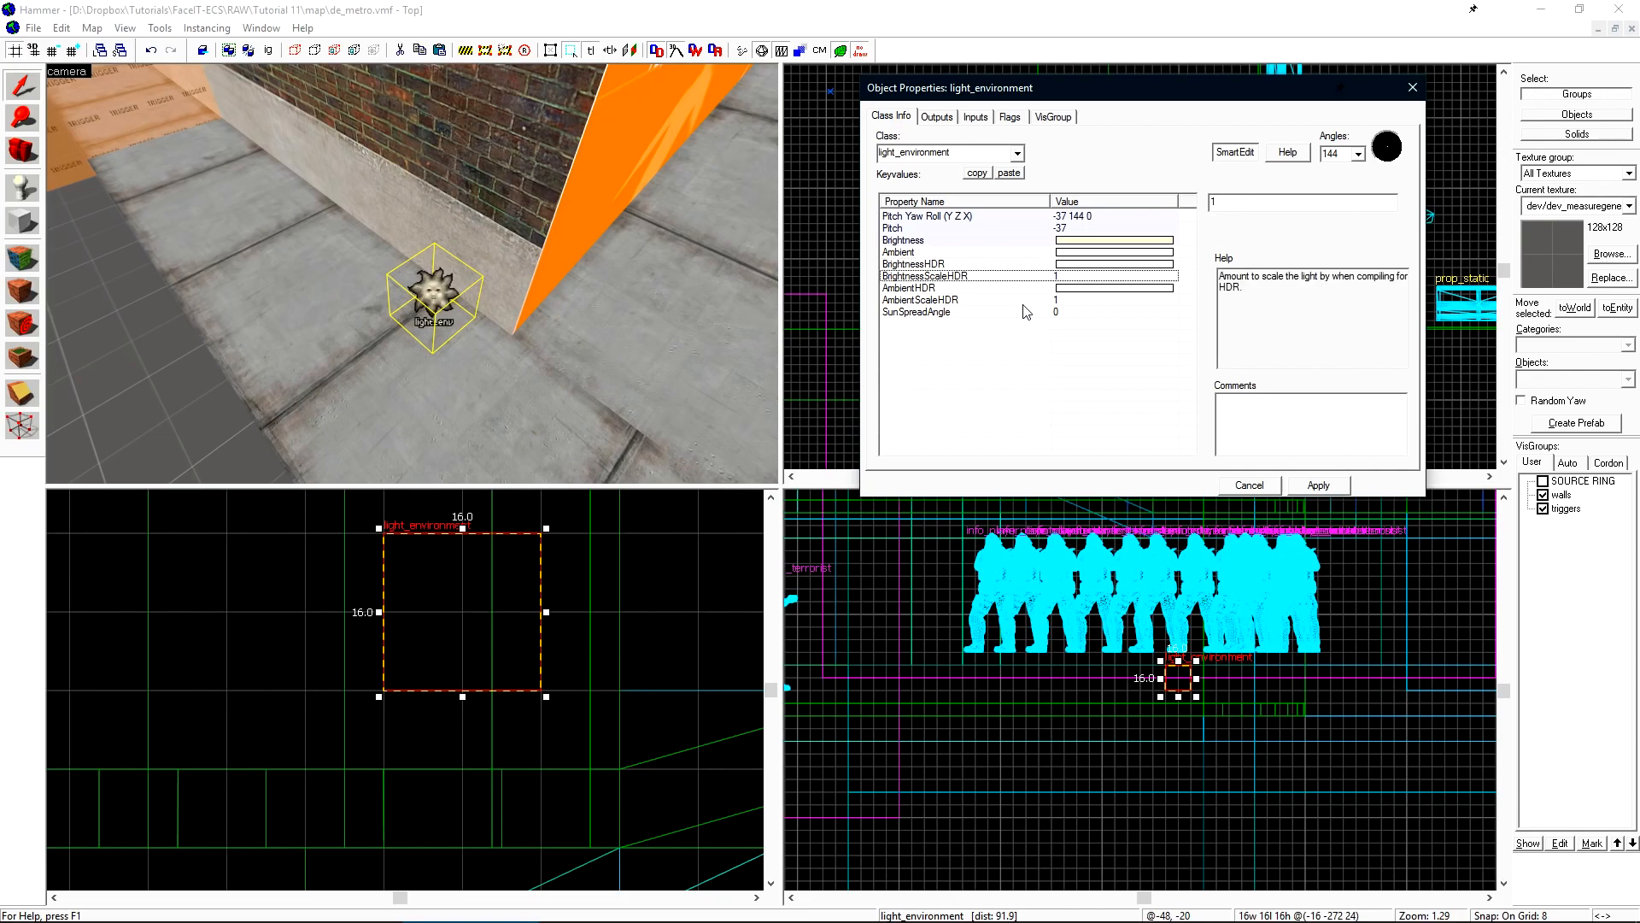
pyautogui.click(974, 289)
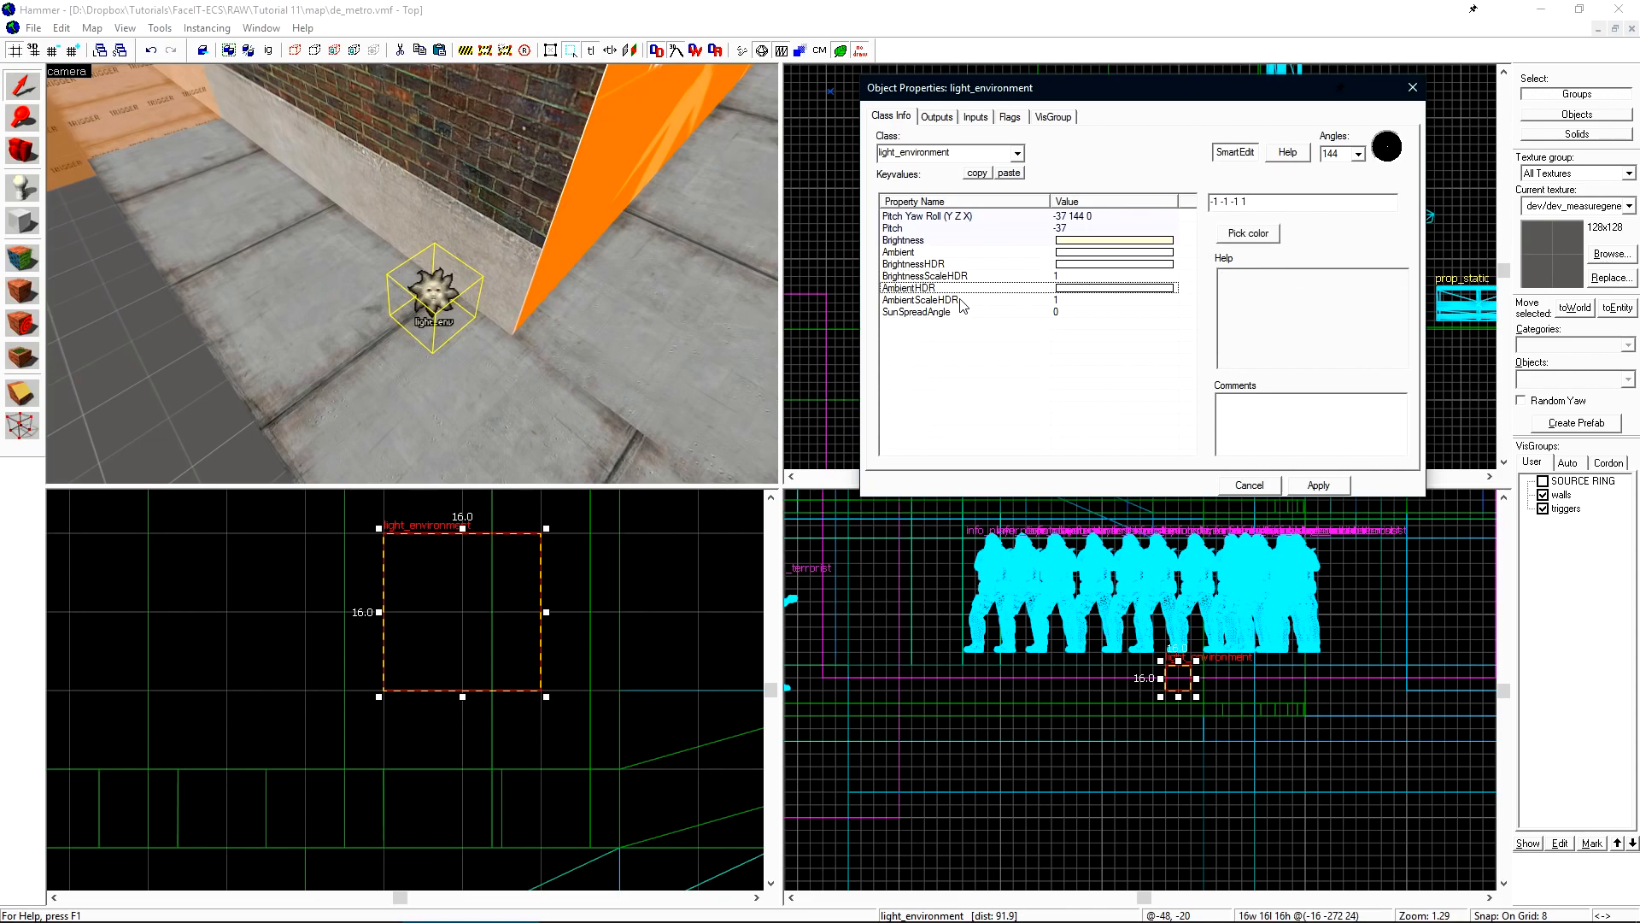
pyautogui.click(968, 300)
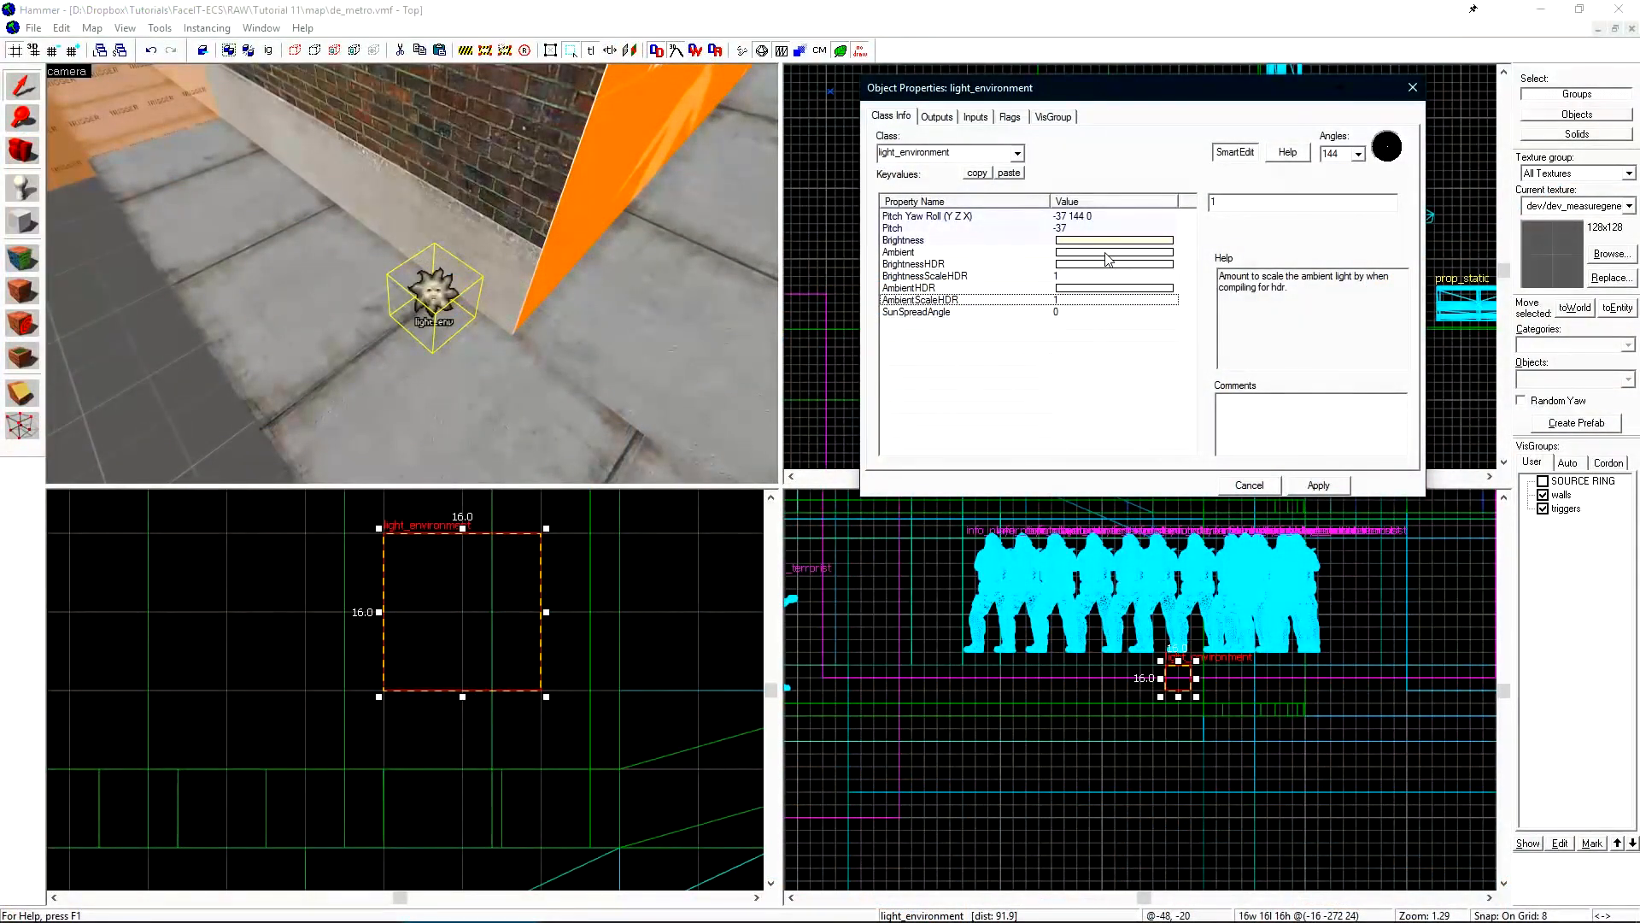
# Try a red Ambient color, 228 78 82, with an intensity of 200 on the light_environment
pyautogui.click(1108, 255)
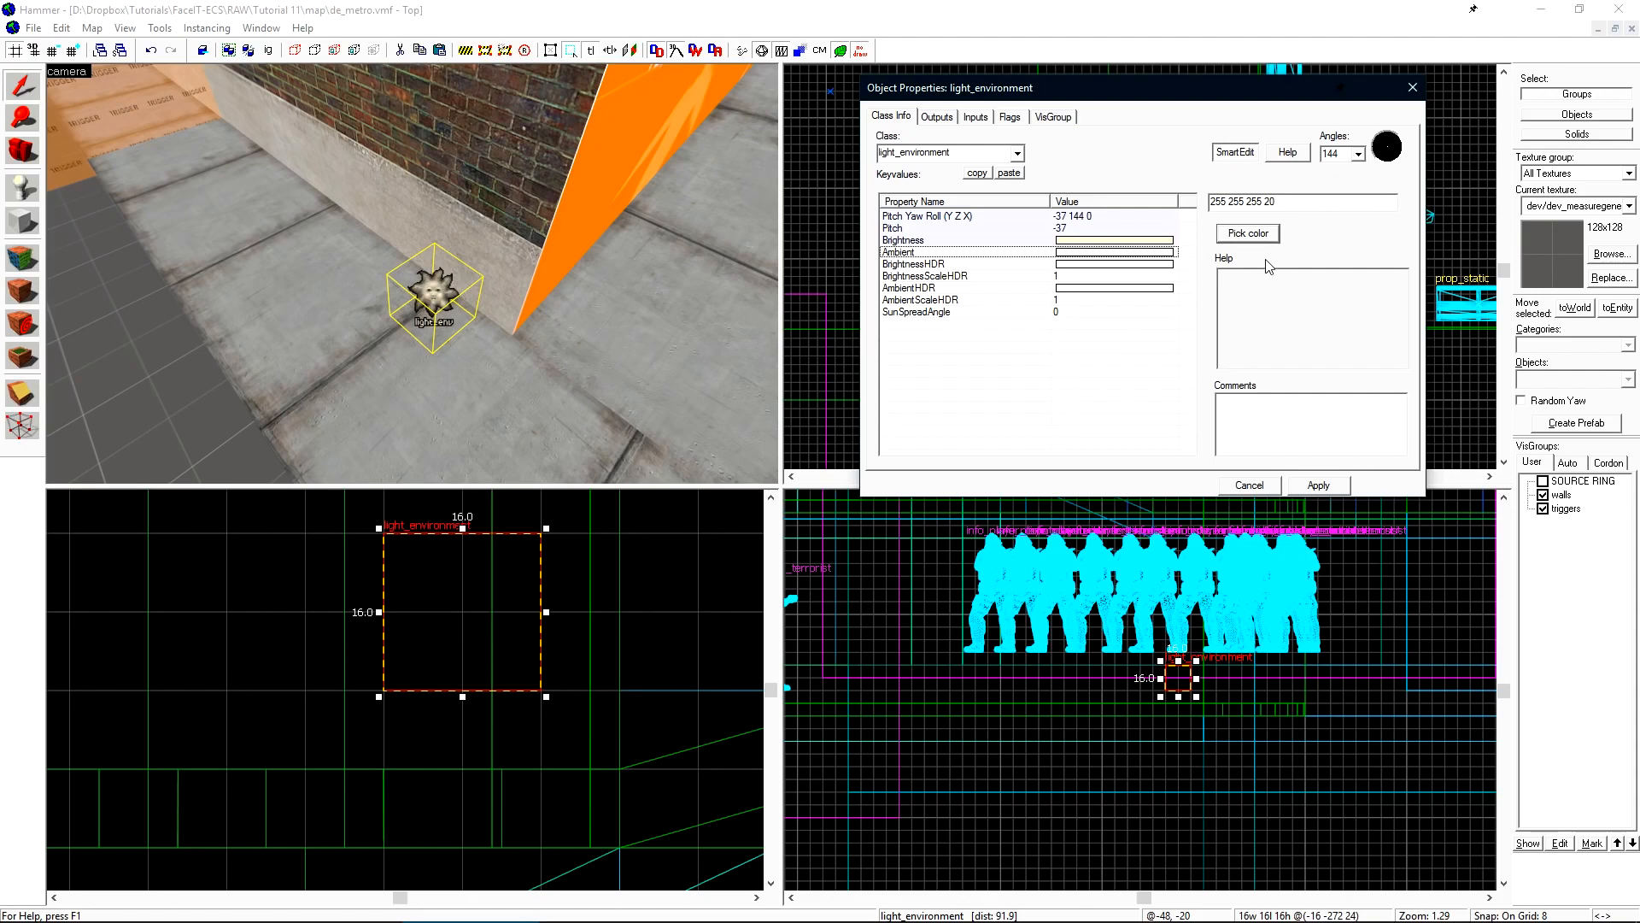
pyautogui.click(1248, 232)
pyautogui.click(1292, 220)
pyautogui.moveTo(1326, 221); pyautogui.dragTo(1326, 249)
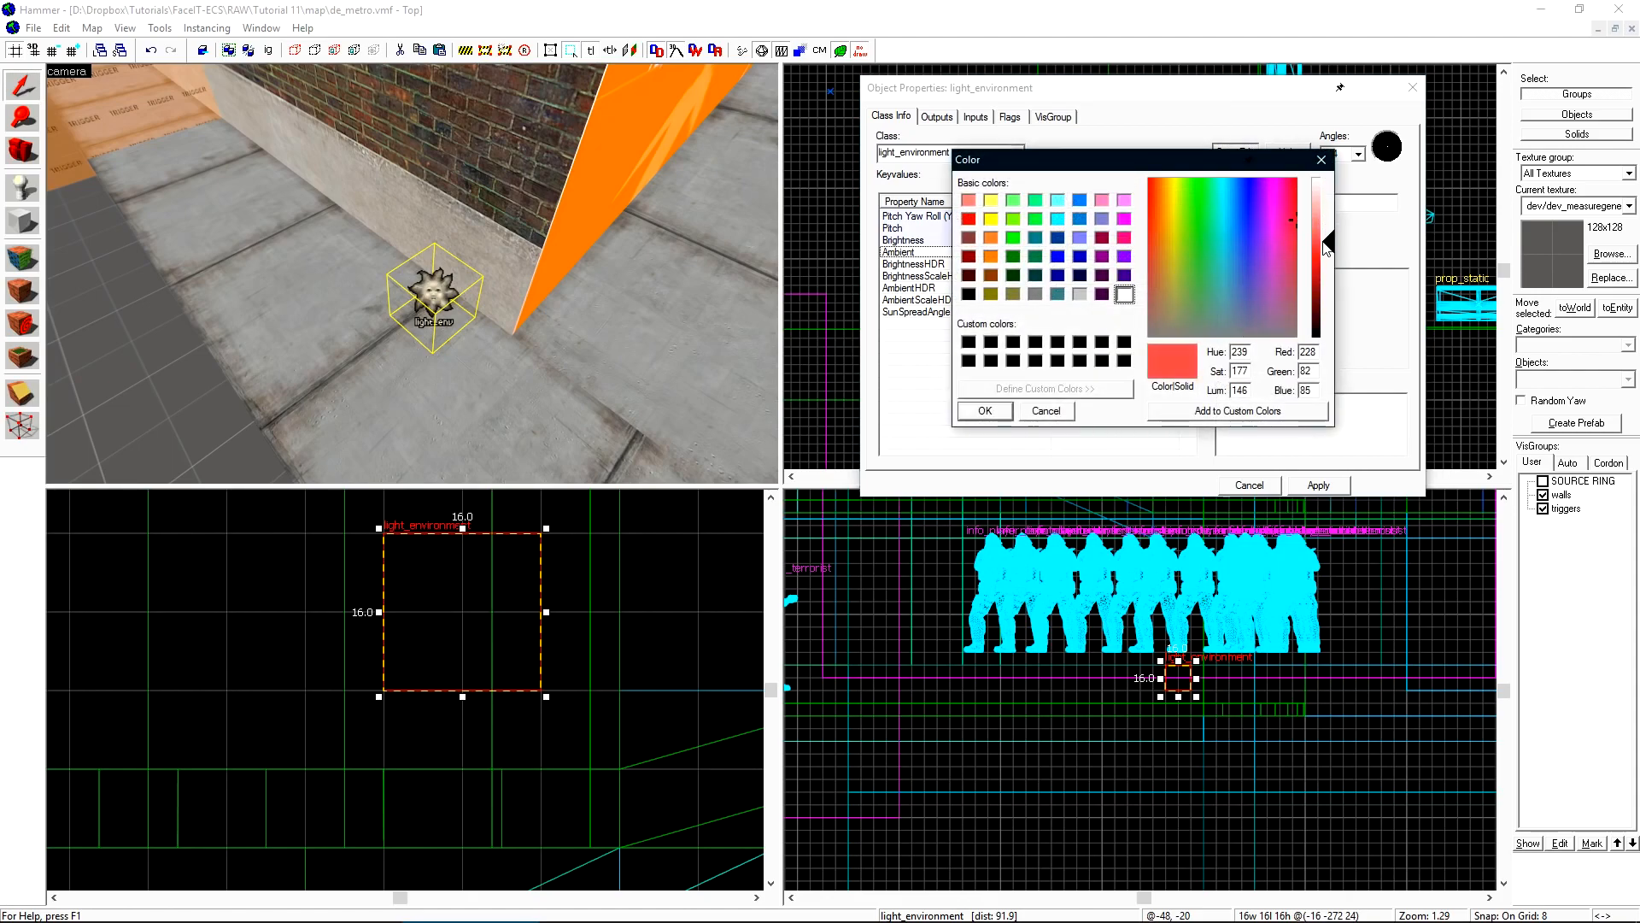
pyautogui.click(1005, 413)
pyautogui.write('00')
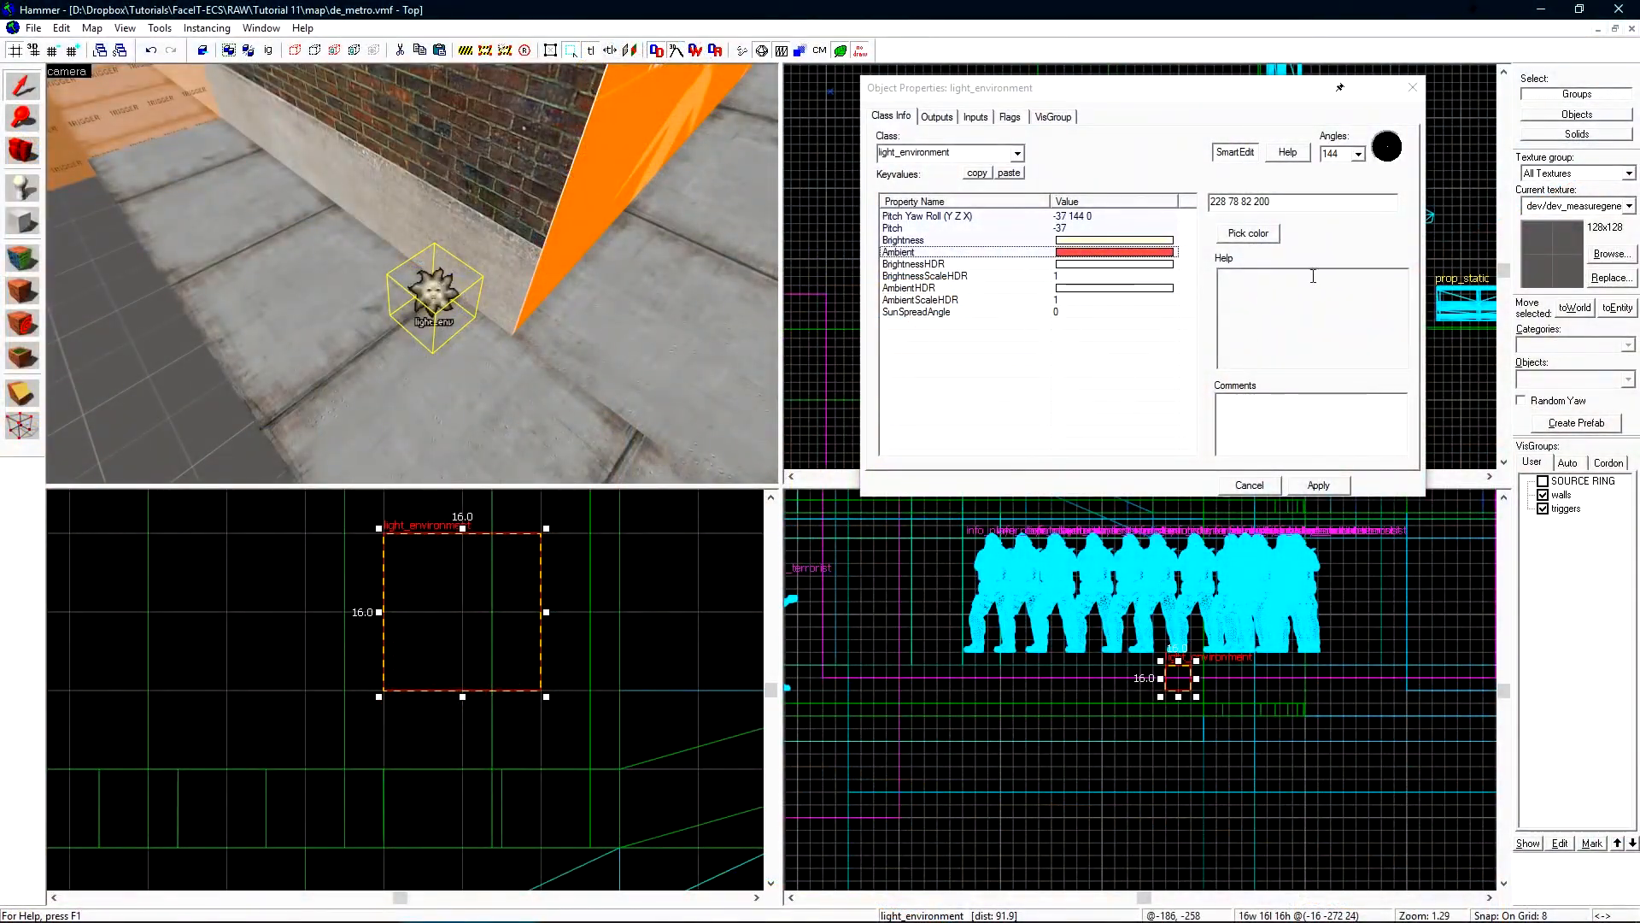
# Change the light_environment's Ambient color to light blue, 156 173 243, and adjust the intensity in that value
pyautogui.click(1249, 236)
pyautogui.moveTo(1262, 263); pyautogui.dragTo(1253, 208)
pyautogui.moveTo(1327, 240); pyautogui.dragTo(1243, 212)
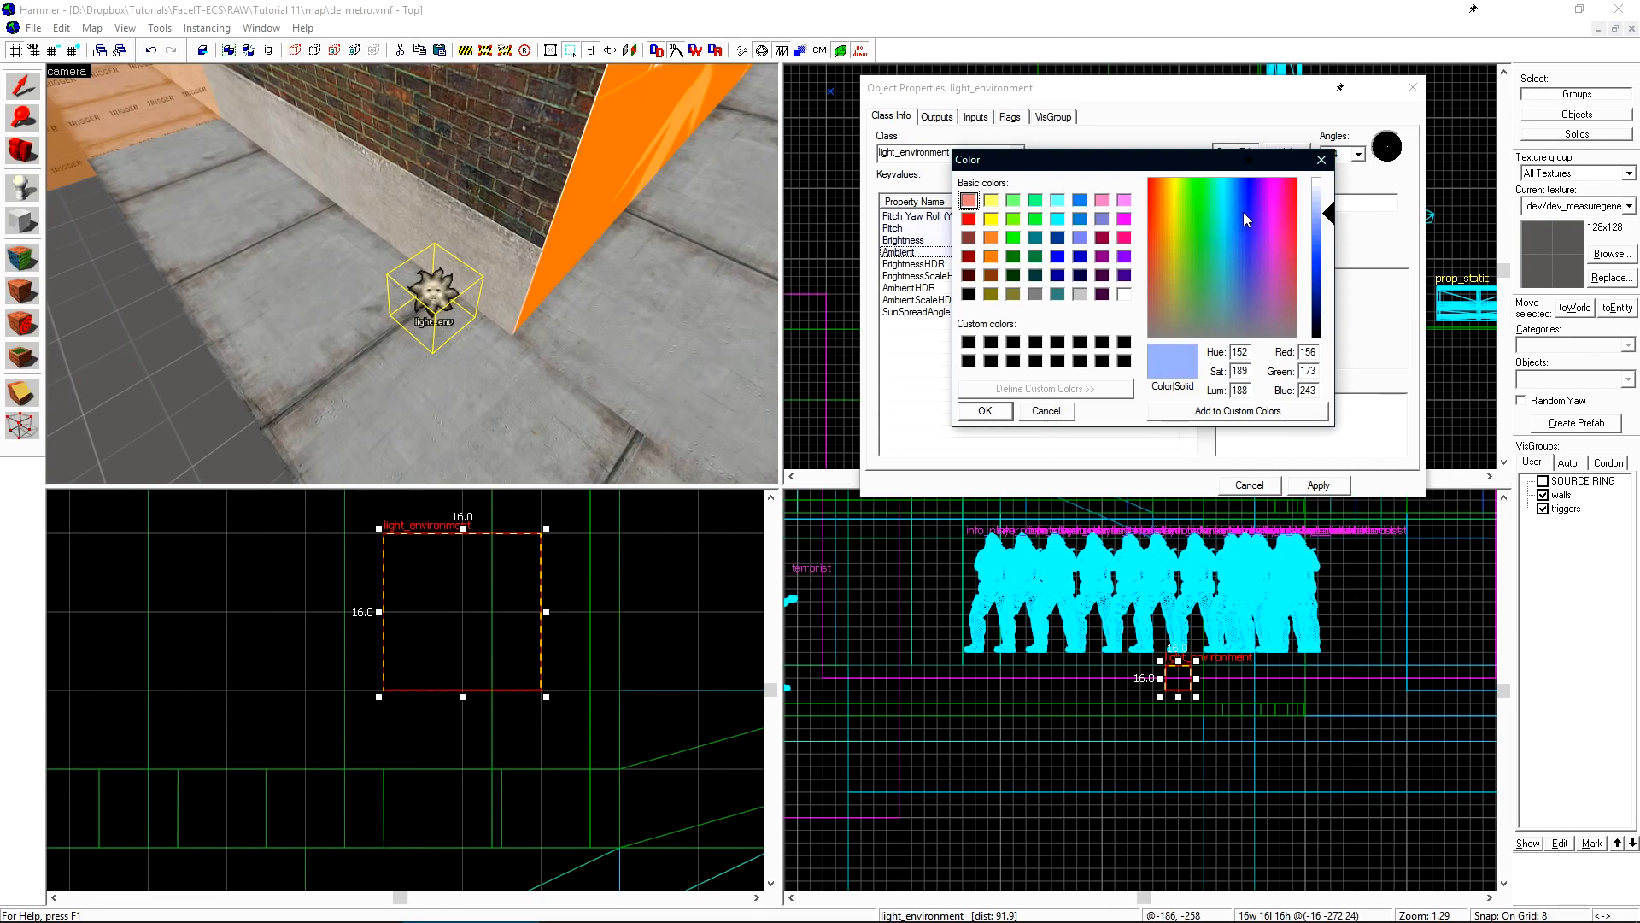
pyautogui.click(993, 410)
pyautogui.click(1318, 485)
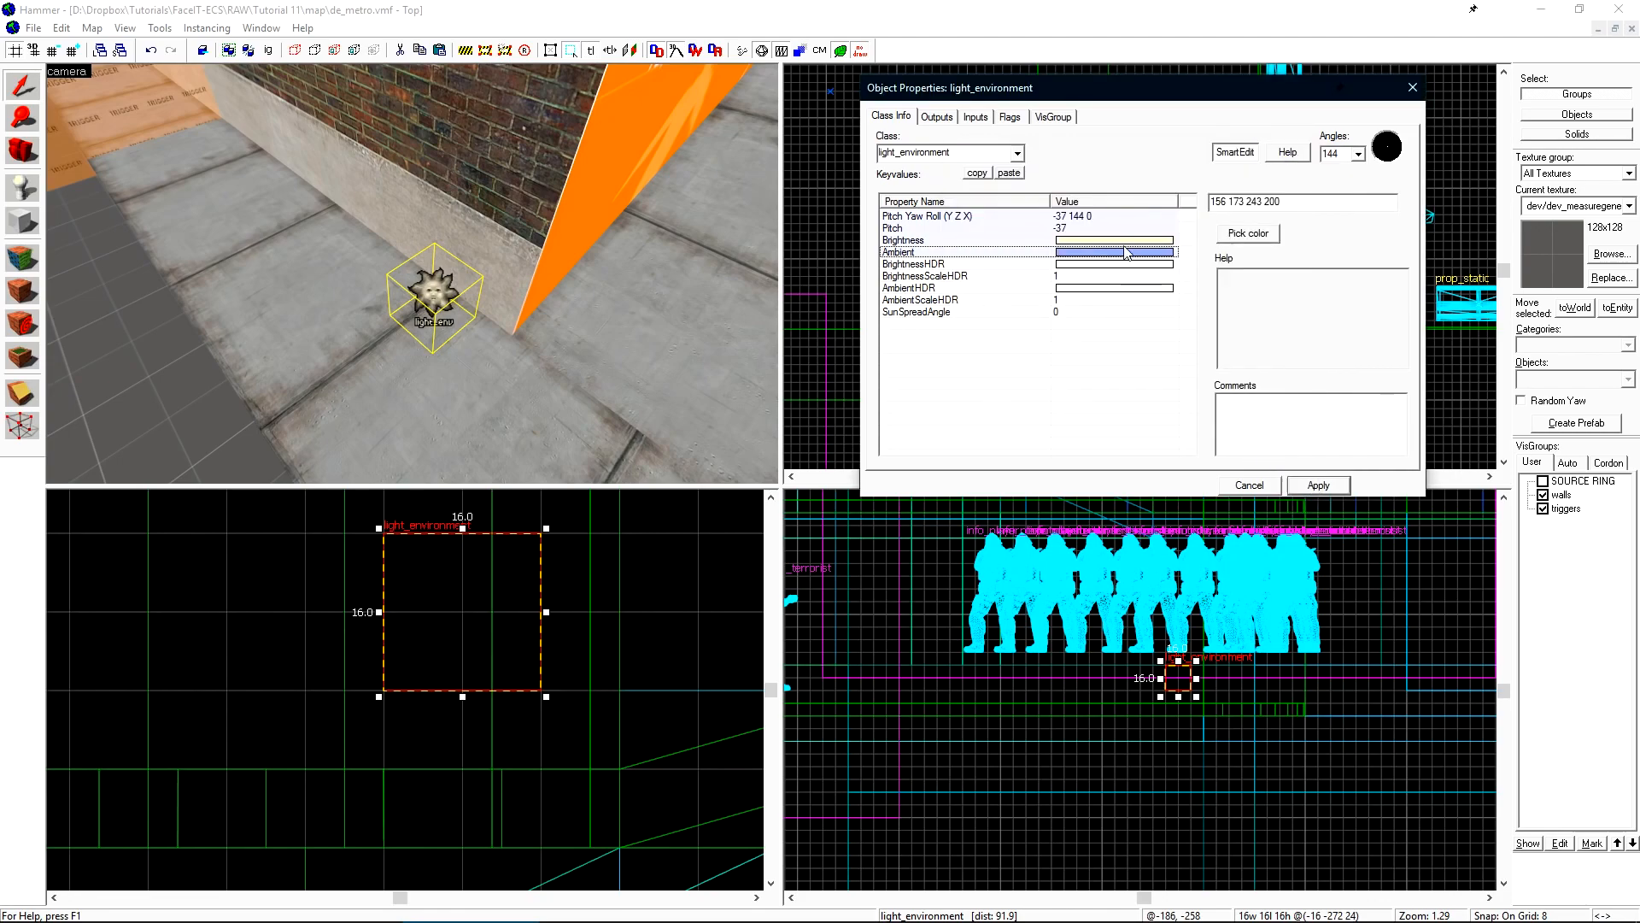
pyautogui.moveTo(1270, 203); pyautogui.dragTo(1289, 202)
pyautogui.press('BackSpace')
pyautogui.press('BackSpace')
pyautogui.write('40')
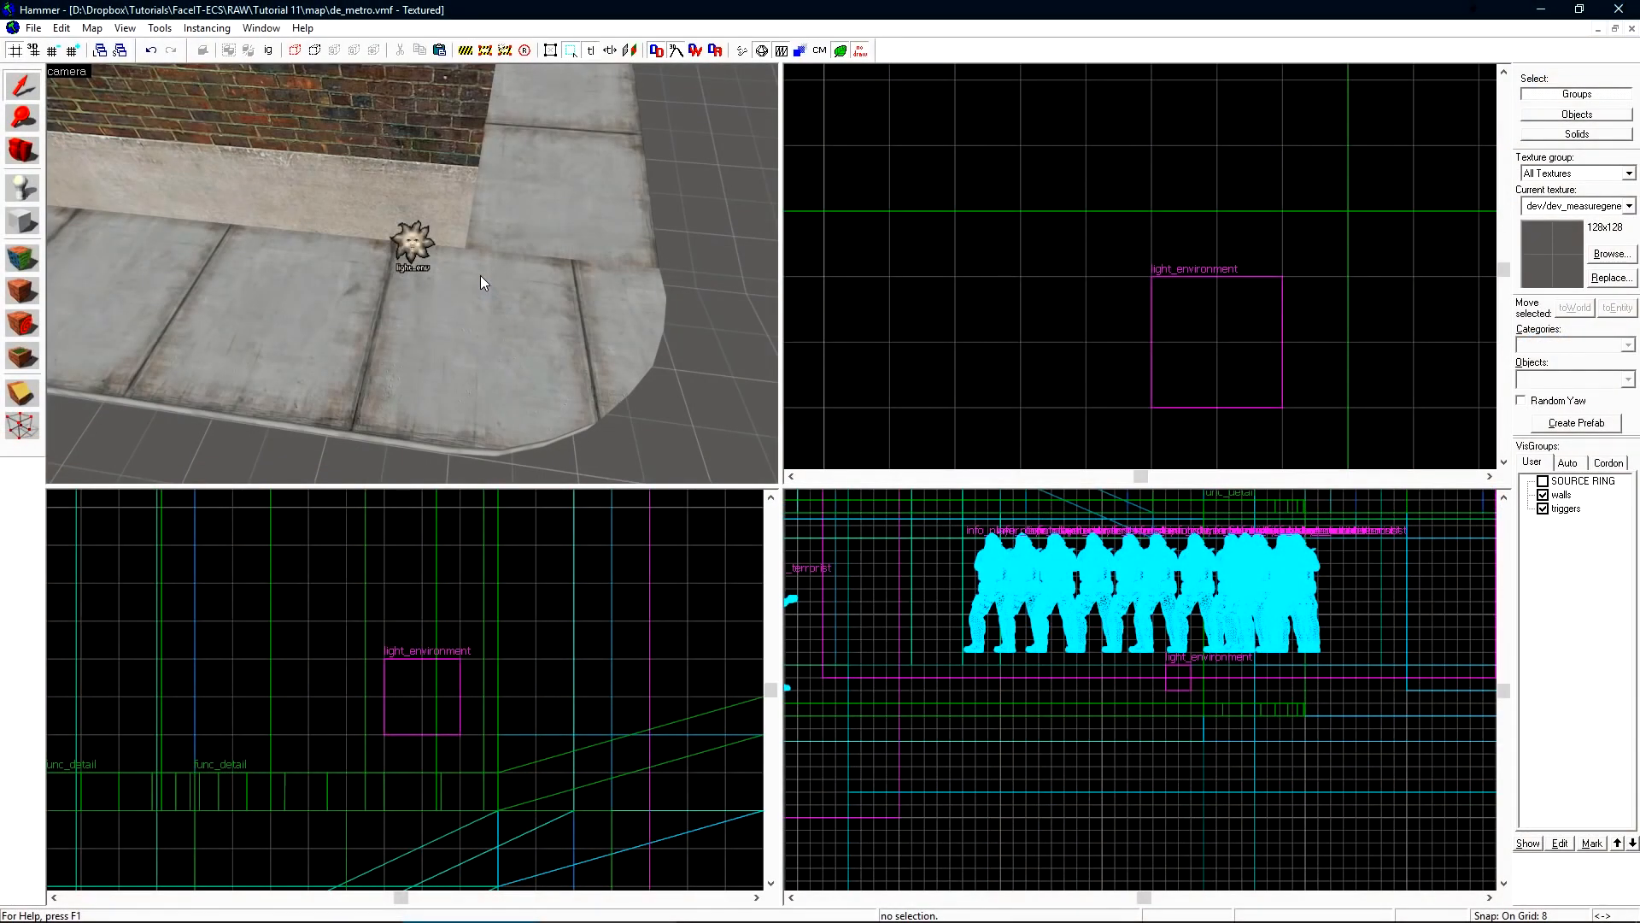
# Duplicate the light_environment directly beside the original, at about -32 -272 24
pyautogui.press('w')
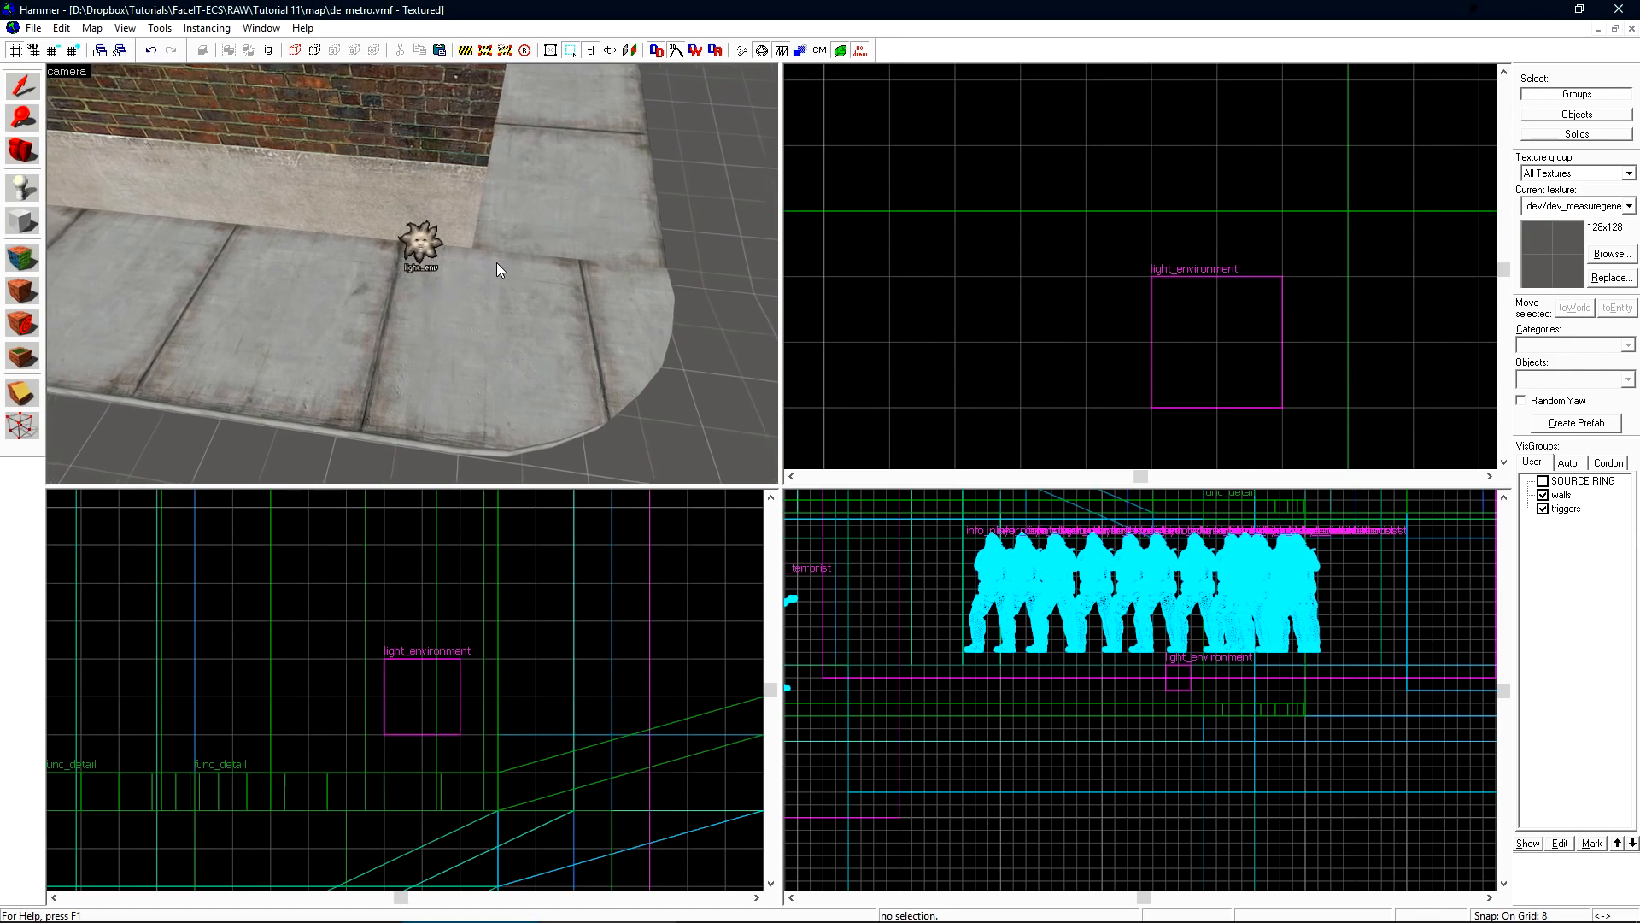
pyautogui.press('a')
pyautogui.click(494, 207)
pyautogui.scroll(-2, 1169, 343)
pyautogui.keyDown('shift'); pyautogui.moveTo(1169, 343); pyautogui.dragTo(1111, 329); pyautogui.keyUp('shift')
# Change the class of the copied light_environment to env_sun
pyautogui.hotkey('alt', 'Return')
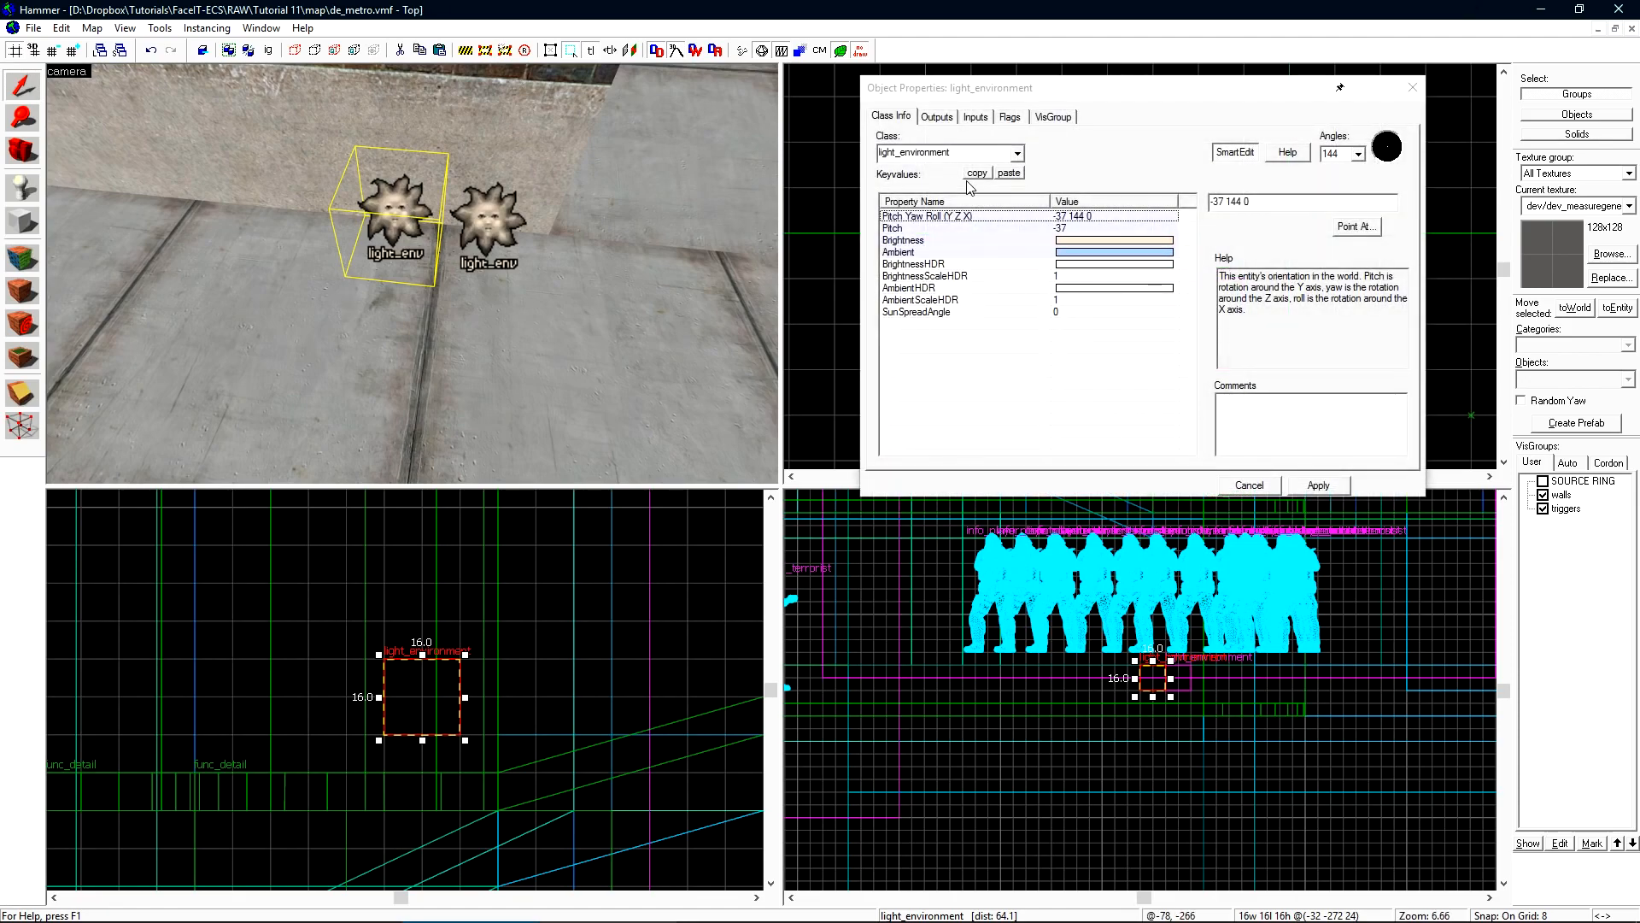
pyautogui.doubleClick(974, 154)
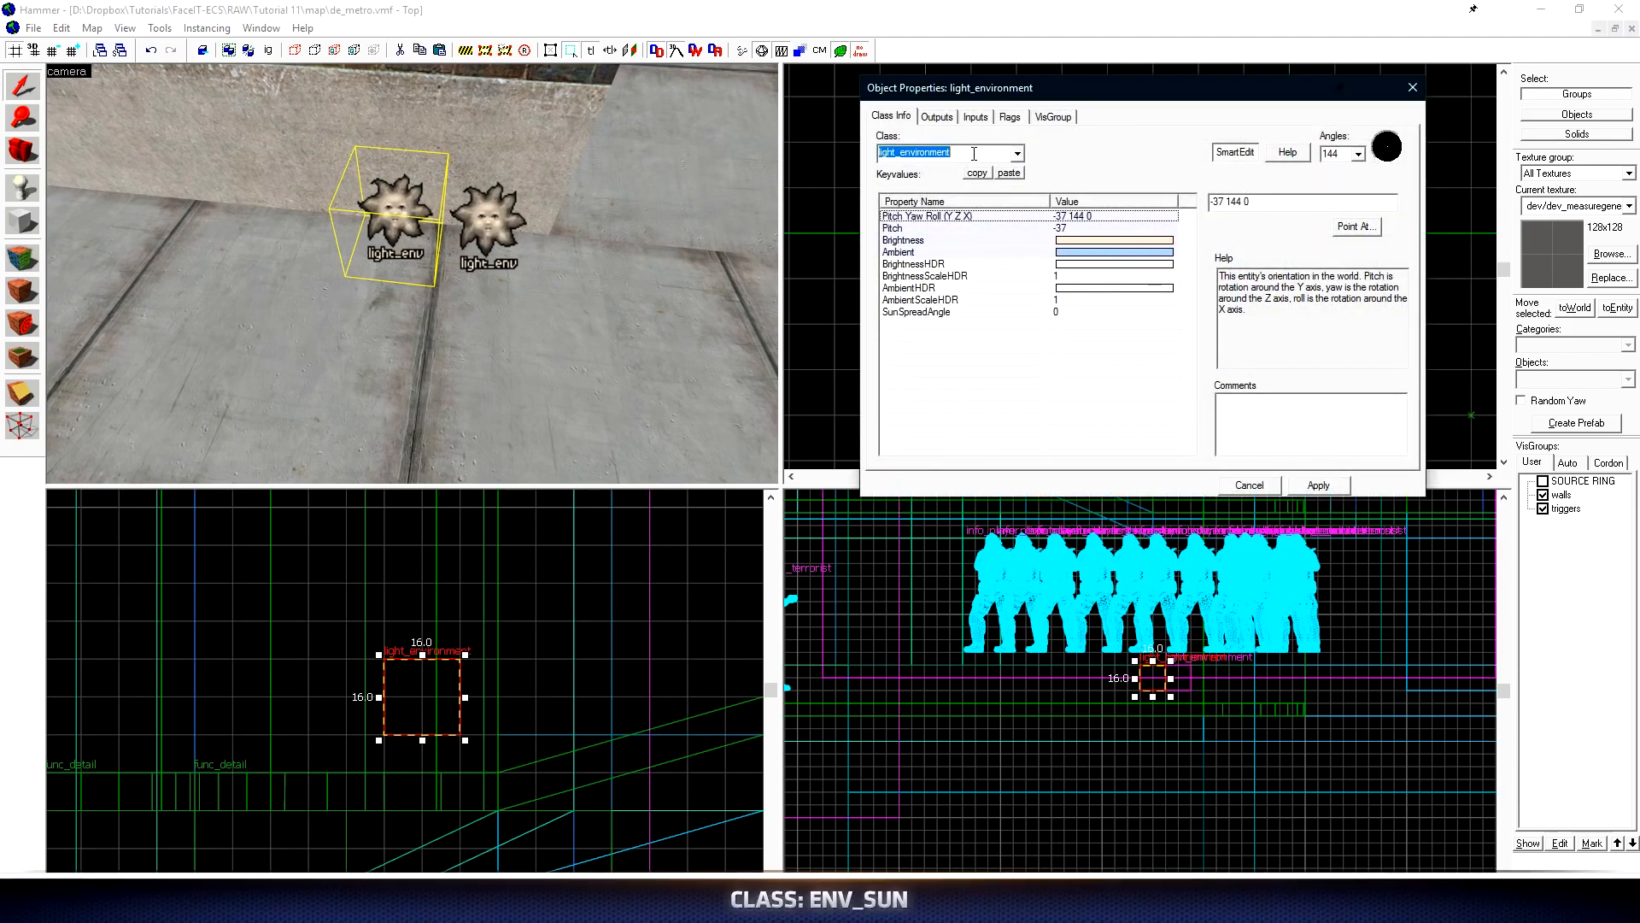
pyautogui.write('env_sun')
pyautogui.press('Return')
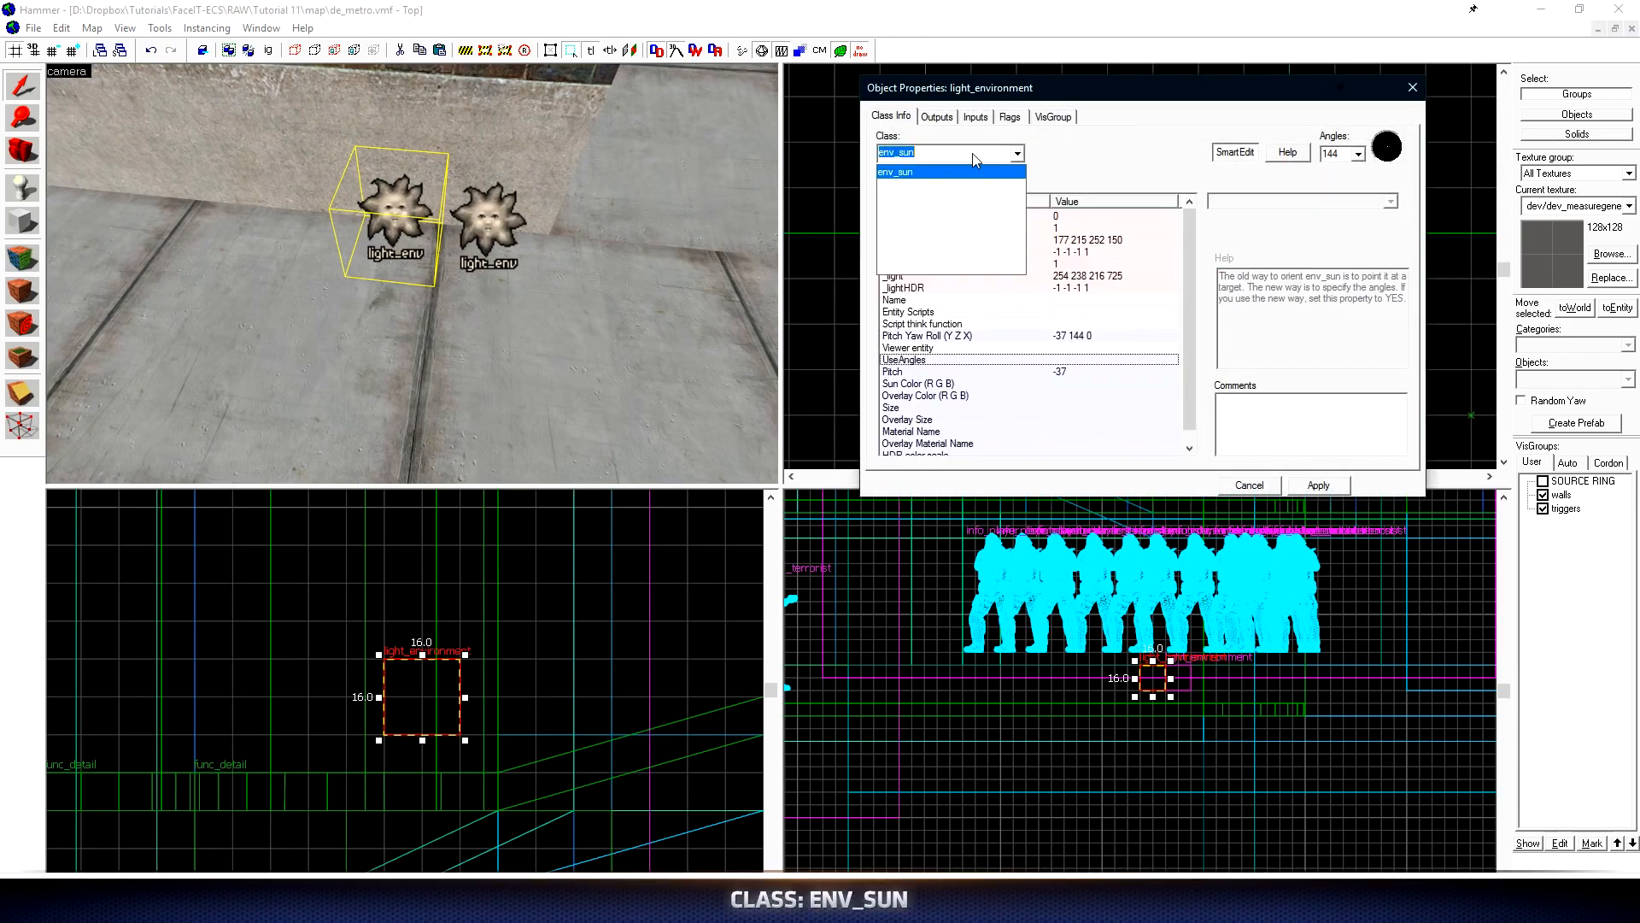
pyautogui.click(1029, 252)
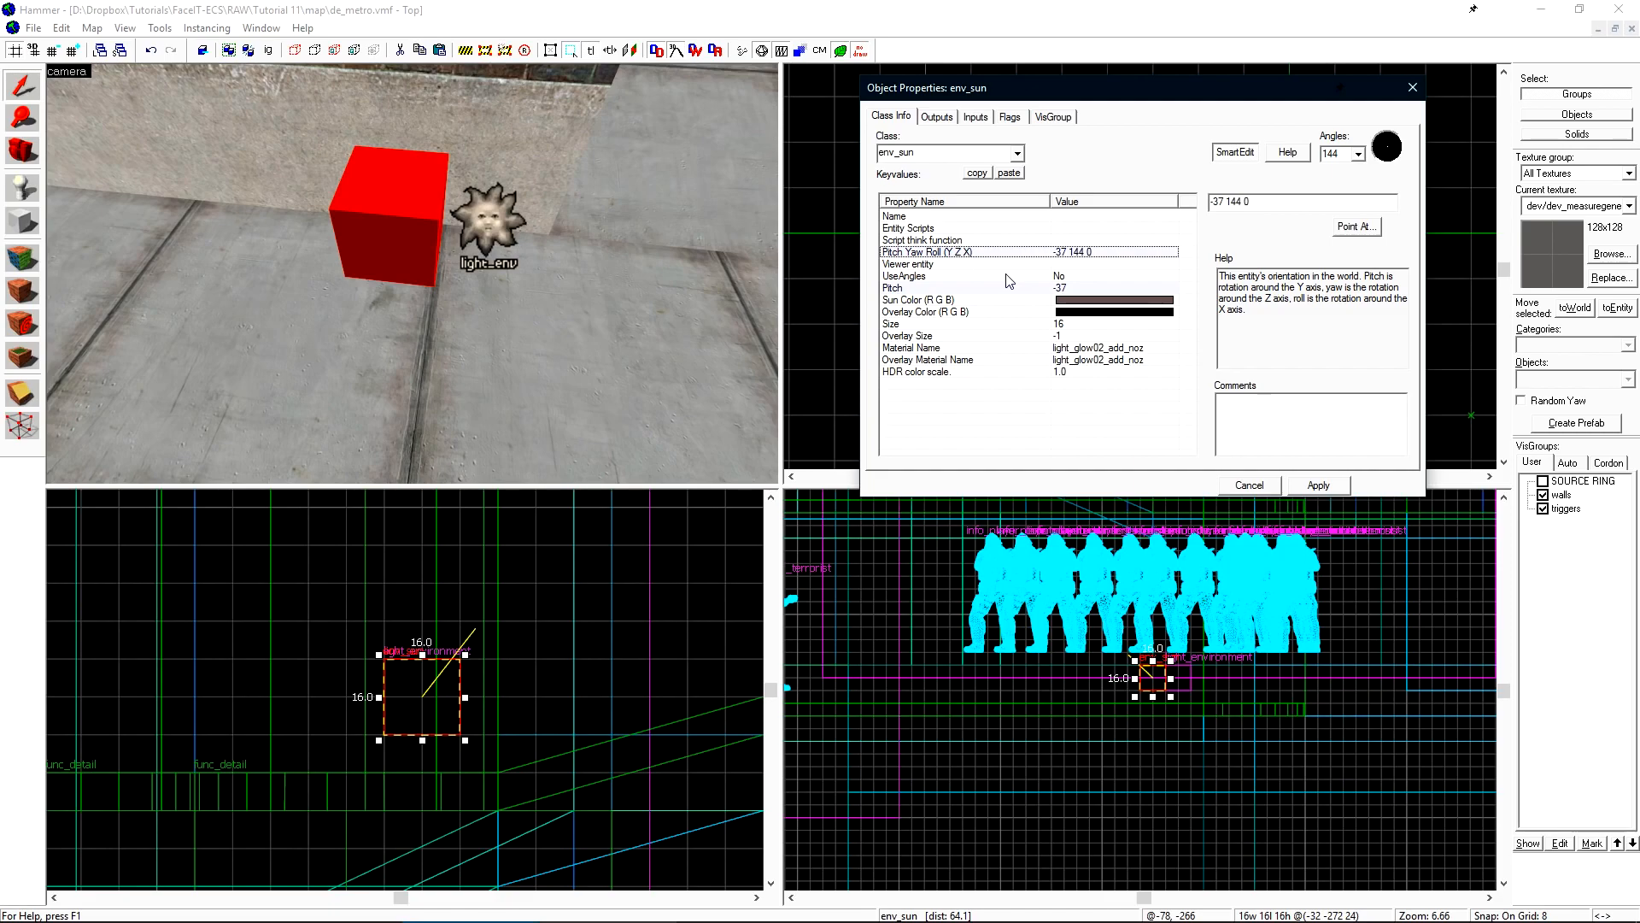
# Set the env_sun's Size to 24
pyautogui.click(1068, 325)
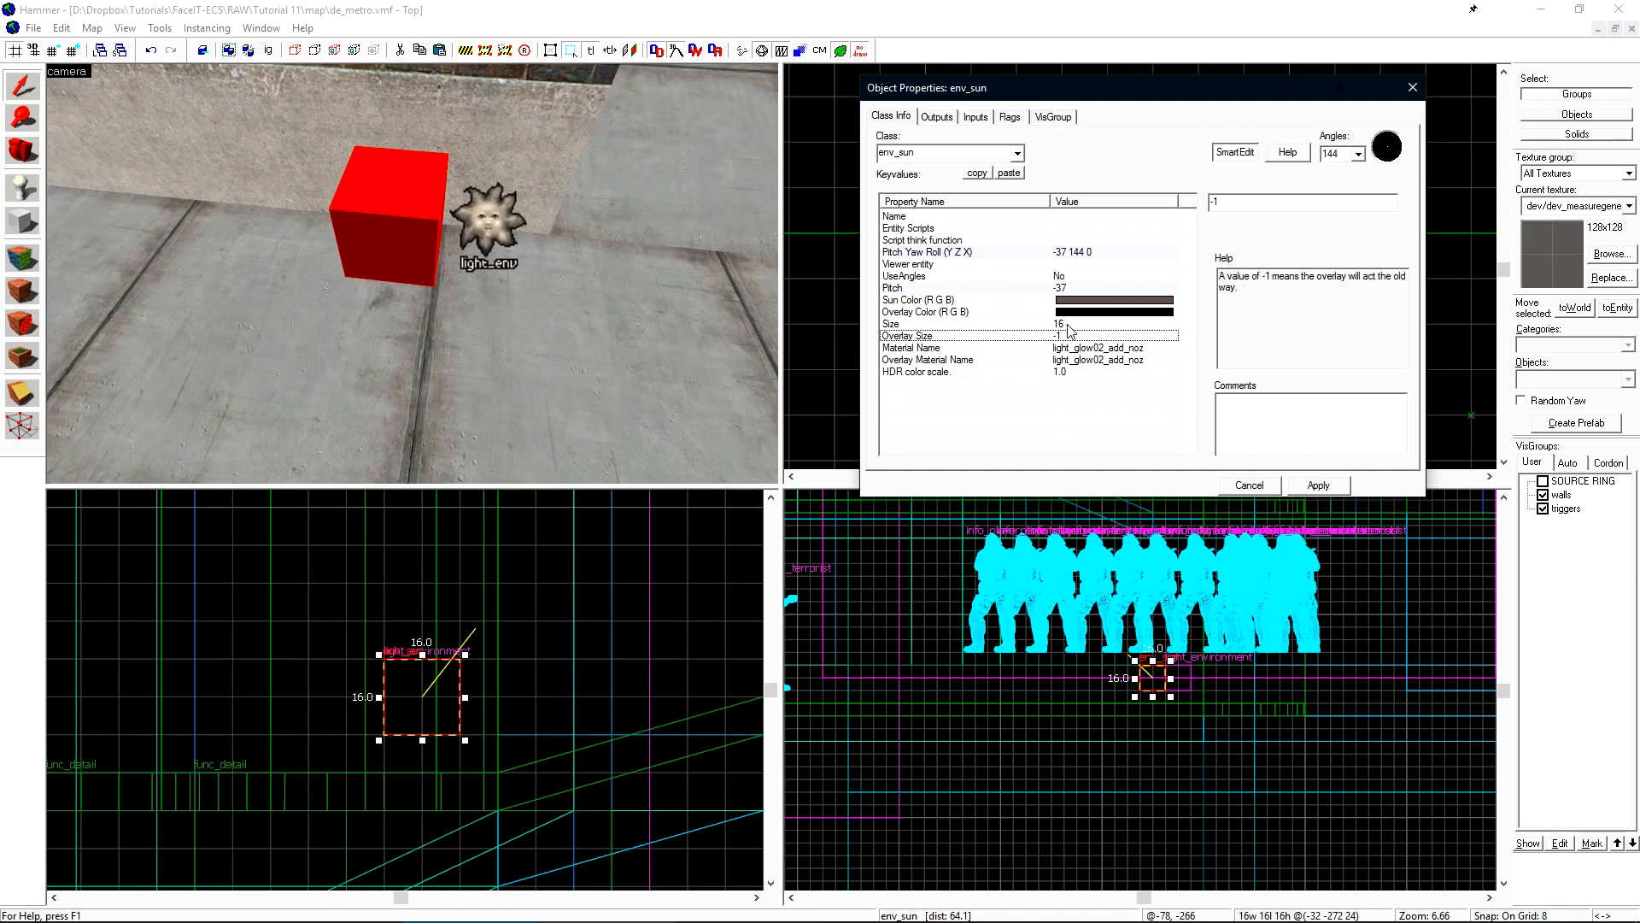
pyautogui.click(1067, 339)
pyautogui.click(1071, 326)
pyautogui.click(1071, 334)
pyautogui.click(1072, 323)
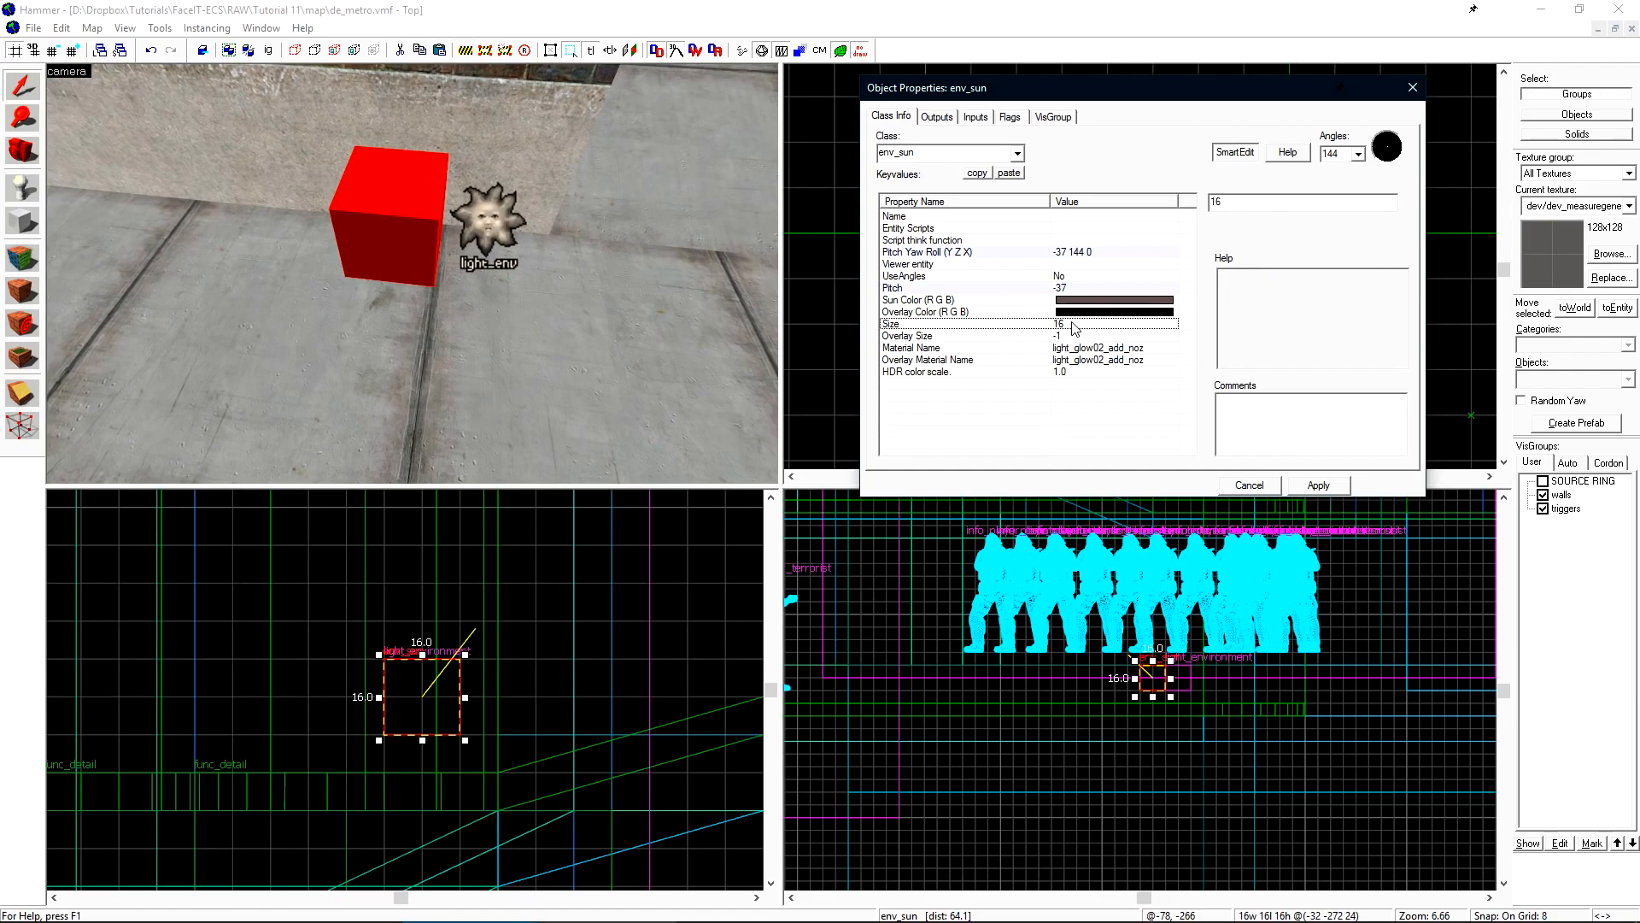
pyautogui.moveTo(1237, 204); pyautogui.dragTo(1166, 224)
pyautogui.write('24')
# Set the env_sun's UseAngles property to Yes and apply the changes
pyautogui.click(1032, 289)
pyautogui.click(1032, 277)
pyautogui.click(1391, 201)
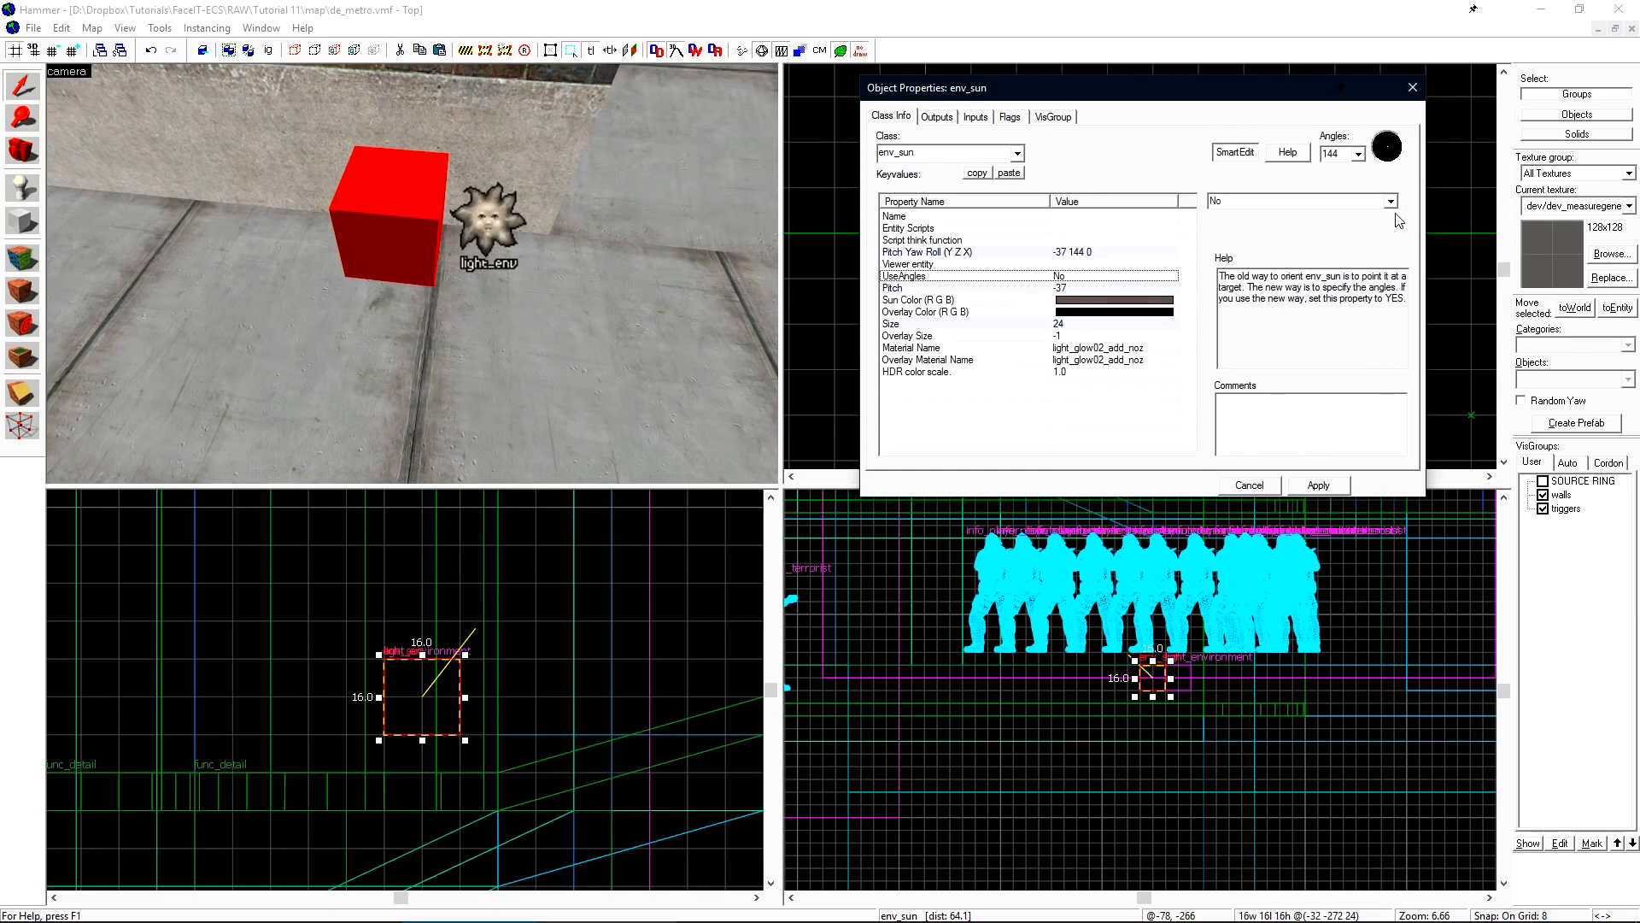
pyautogui.click(1397, 219)
pyautogui.click(1316, 485)
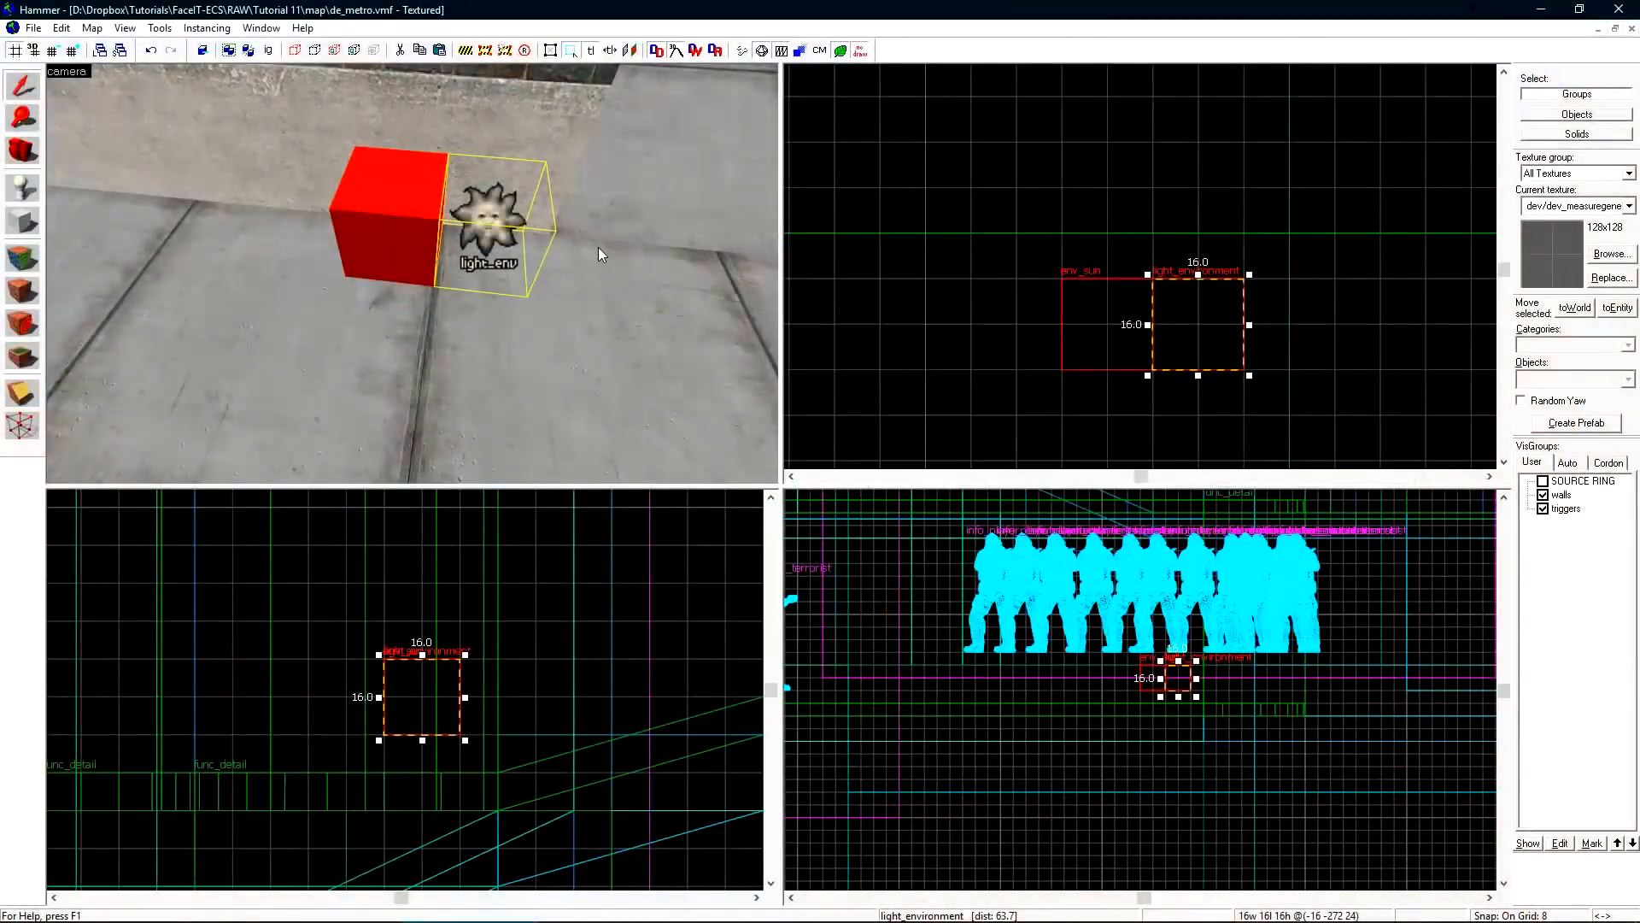
# Go inside the orange dev-textured room and place a new point entity on its floor
pyautogui.press('z')
pyautogui.press('s')
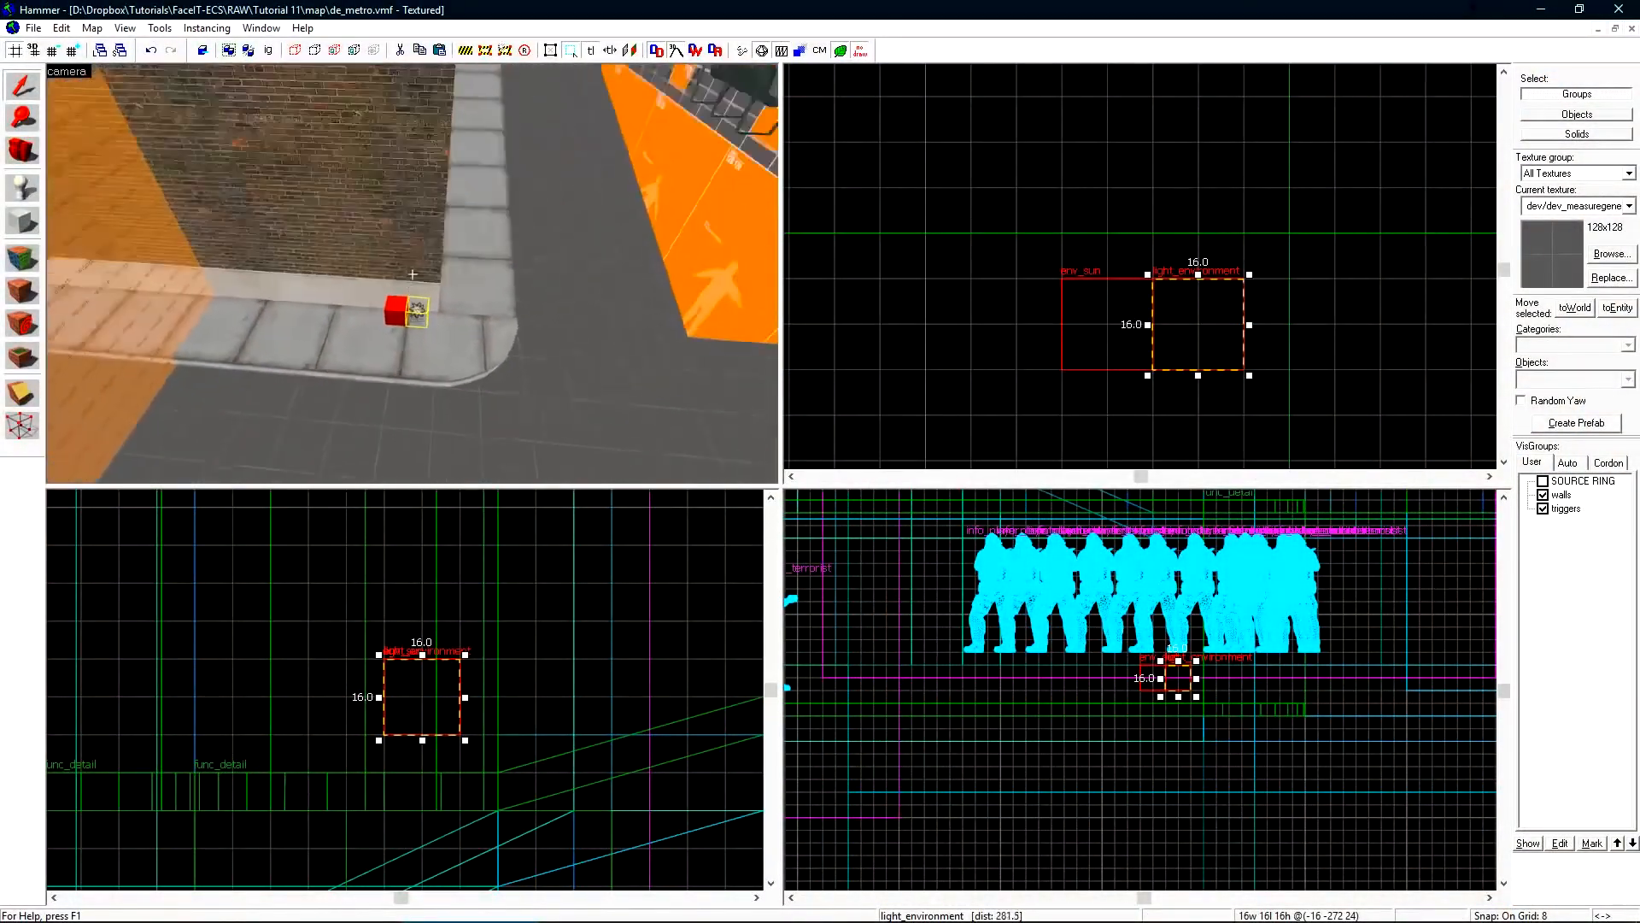
pyautogui.press('w')
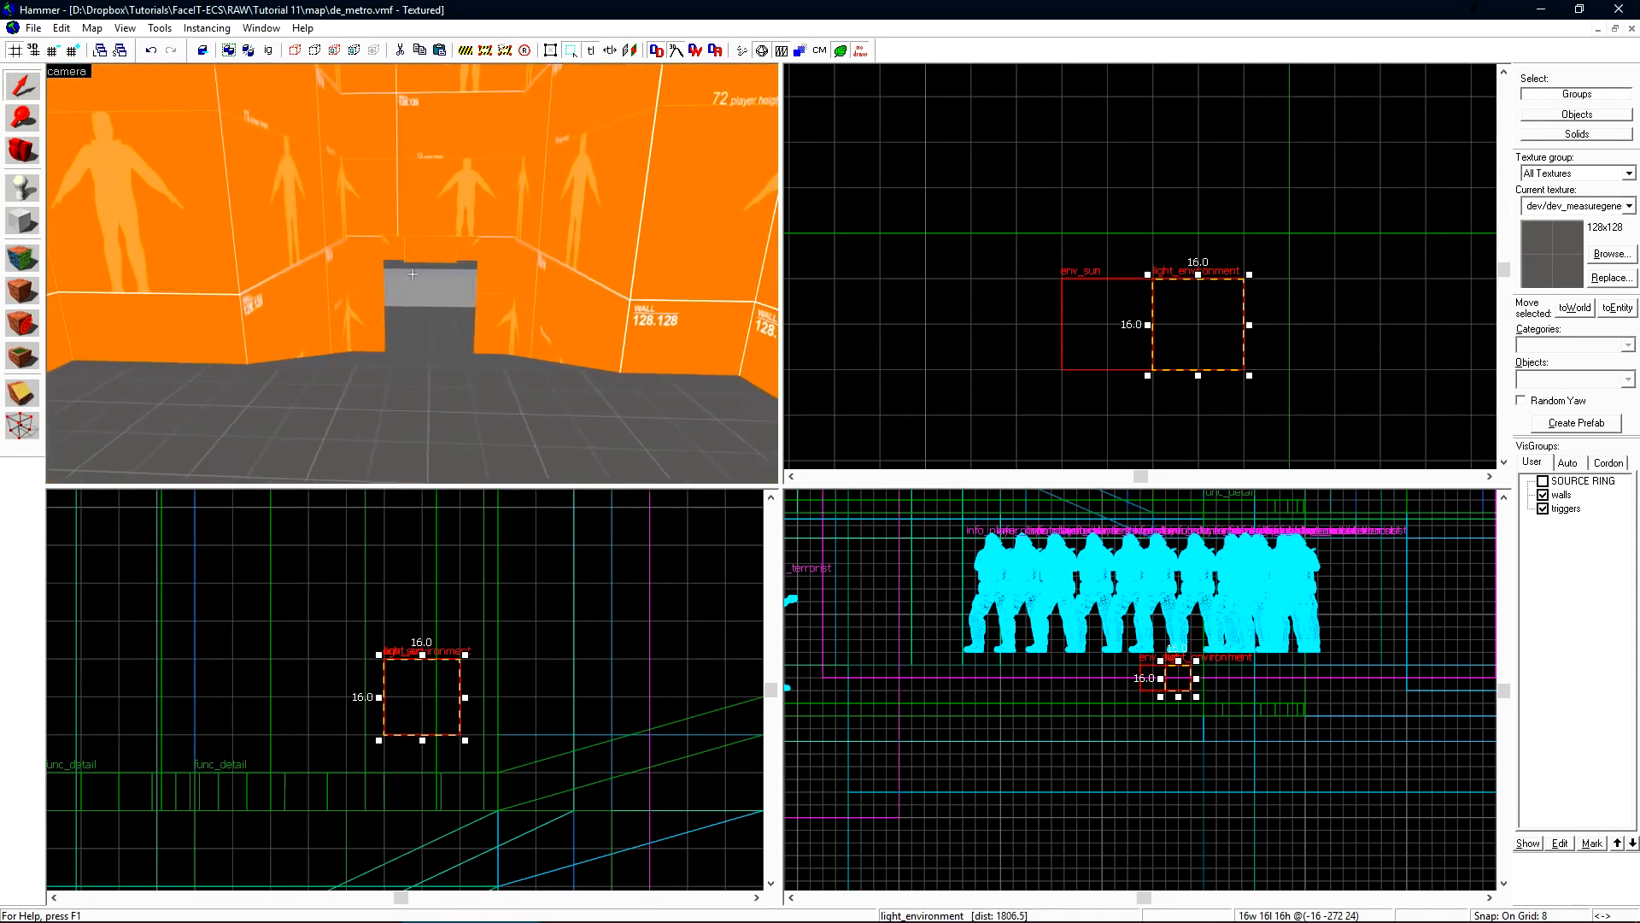
pyautogui.press('z')
pyautogui.hotkey('shift', 'e')
pyautogui.click(448, 411)
pyautogui.hotkey('shift', 's')
# Change the class of the entity on the room floor to prop_static
pyautogui.hotkey('alt', 'Return')
pyautogui.doubleClick(994, 154)
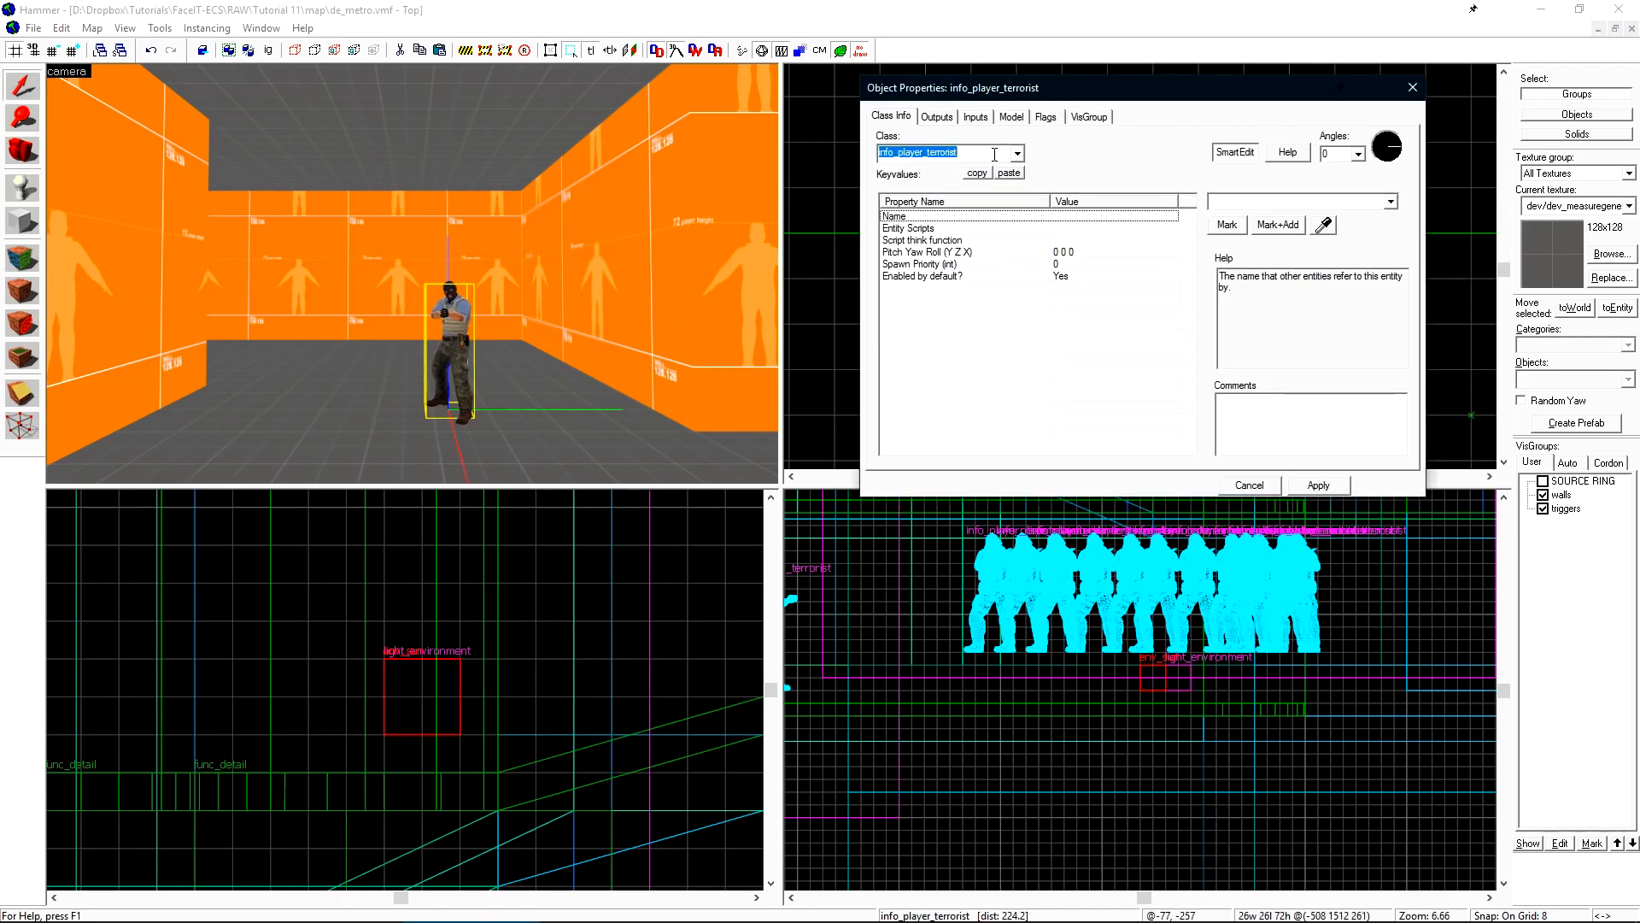
pyautogui.write('static')
pyautogui.press('Down')
pyautogui.press('Return')
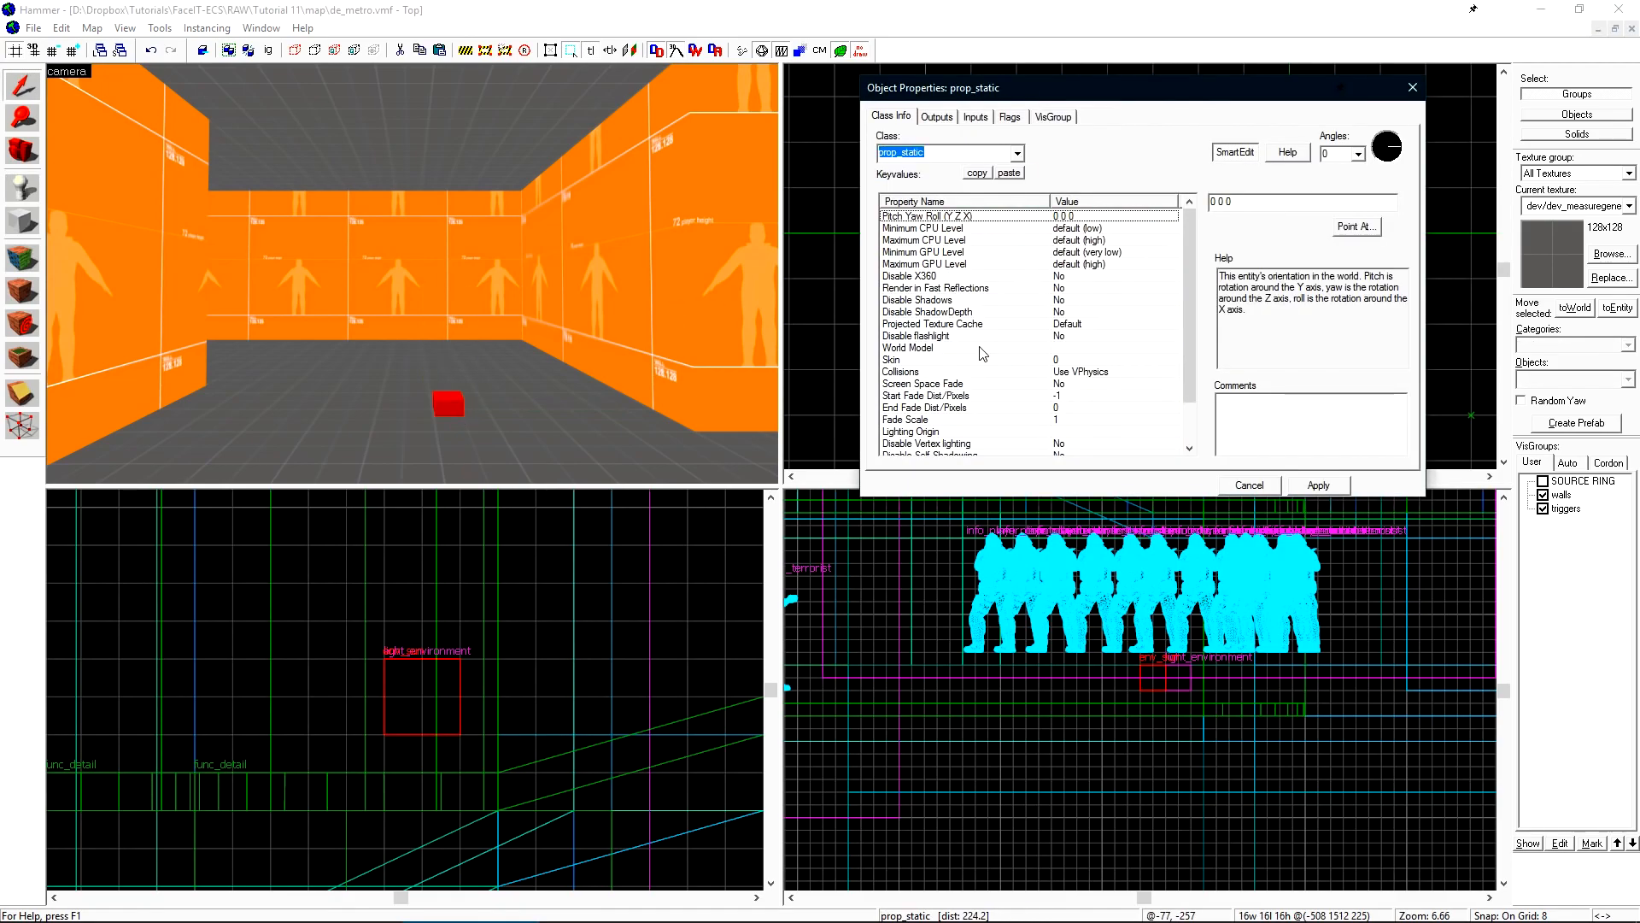
# Assign the model props_lighting/lightbulb01a.mdl as the prop_static's World Model
pyautogui.doubleClick(980, 347)
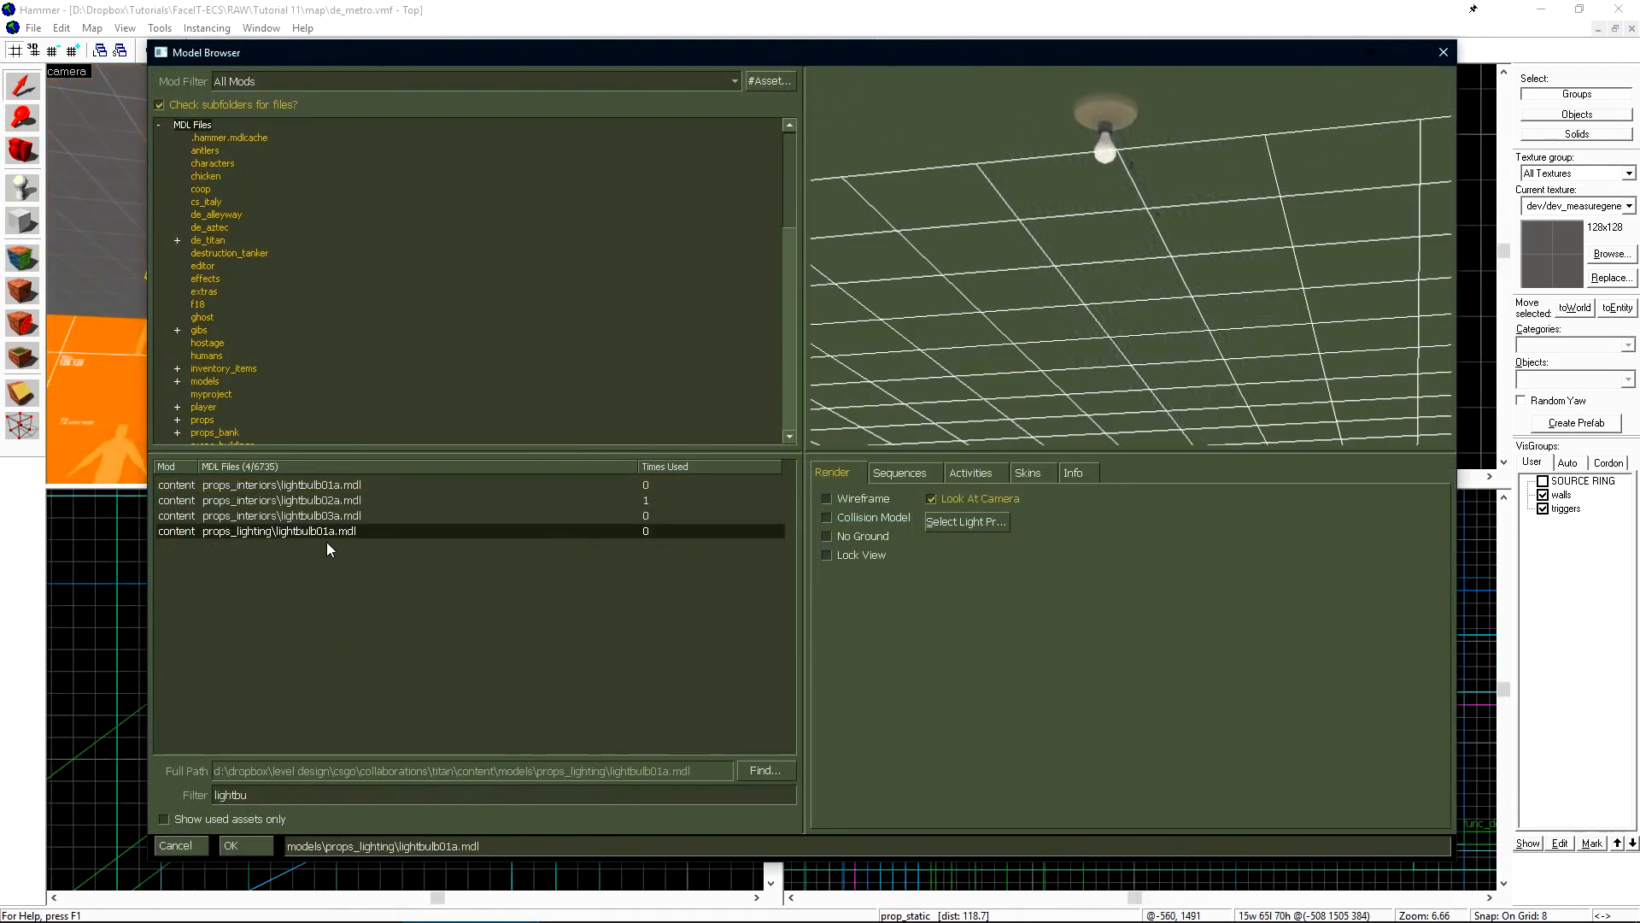
pyautogui.click(295, 533)
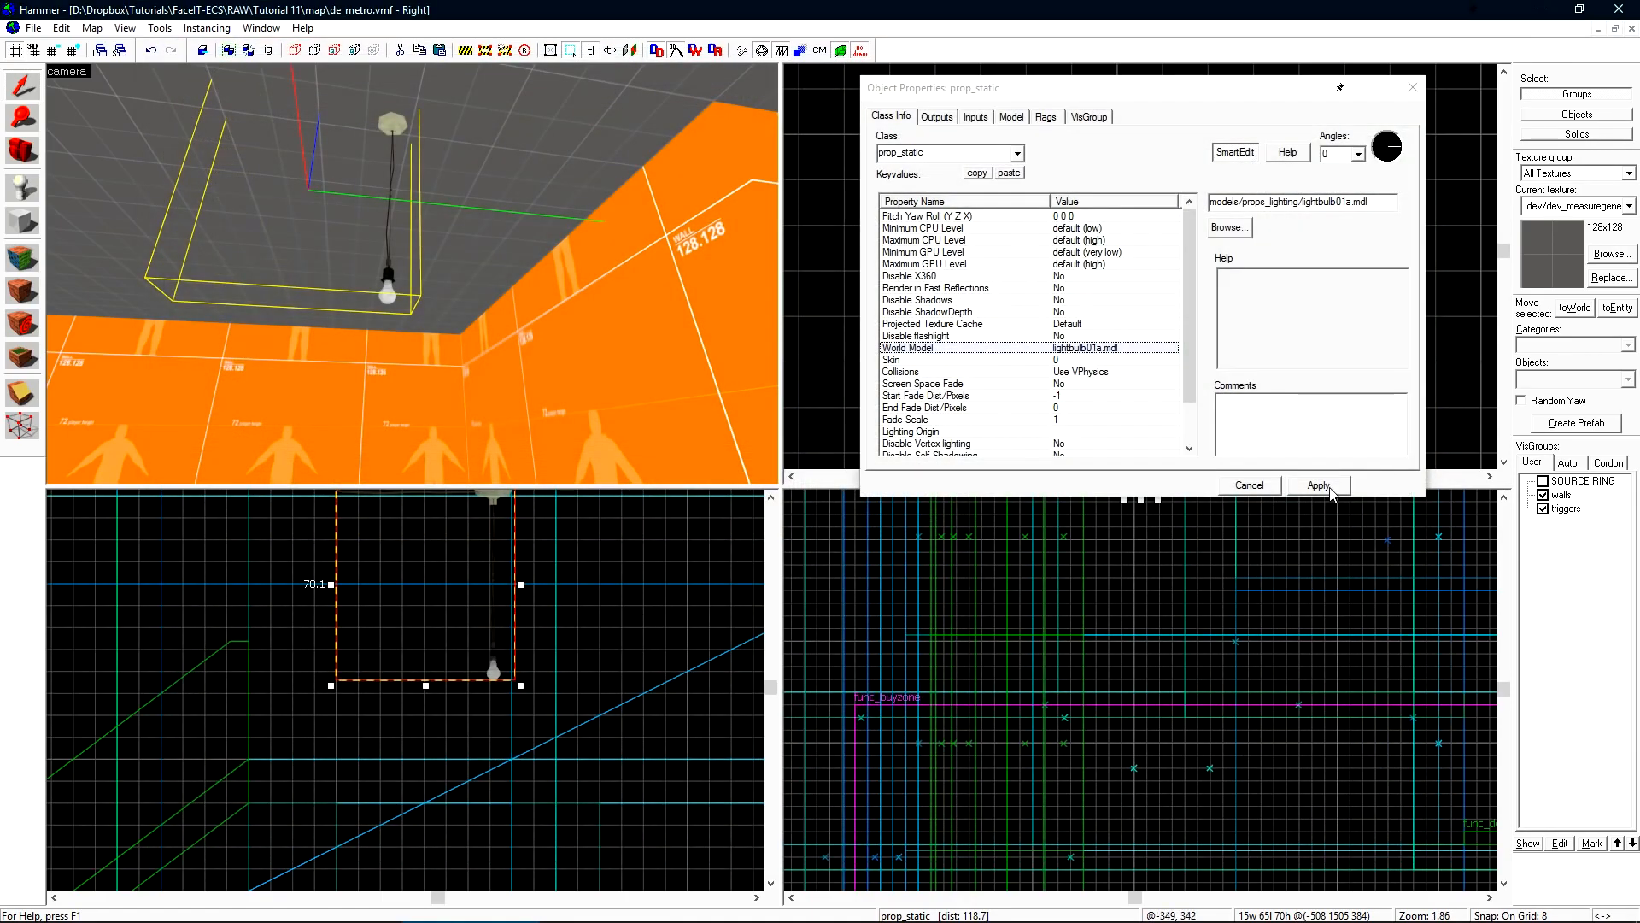
pyautogui.press('Escape')
pyautogui.moveTo(457, 729); pyautogui.dragTo(476, 786, button='middle')
pyautogui.moveTo(466, 609); pyautogui.dragTo(428, 656)
pyautogui.scroll(-13, 1115, 257)
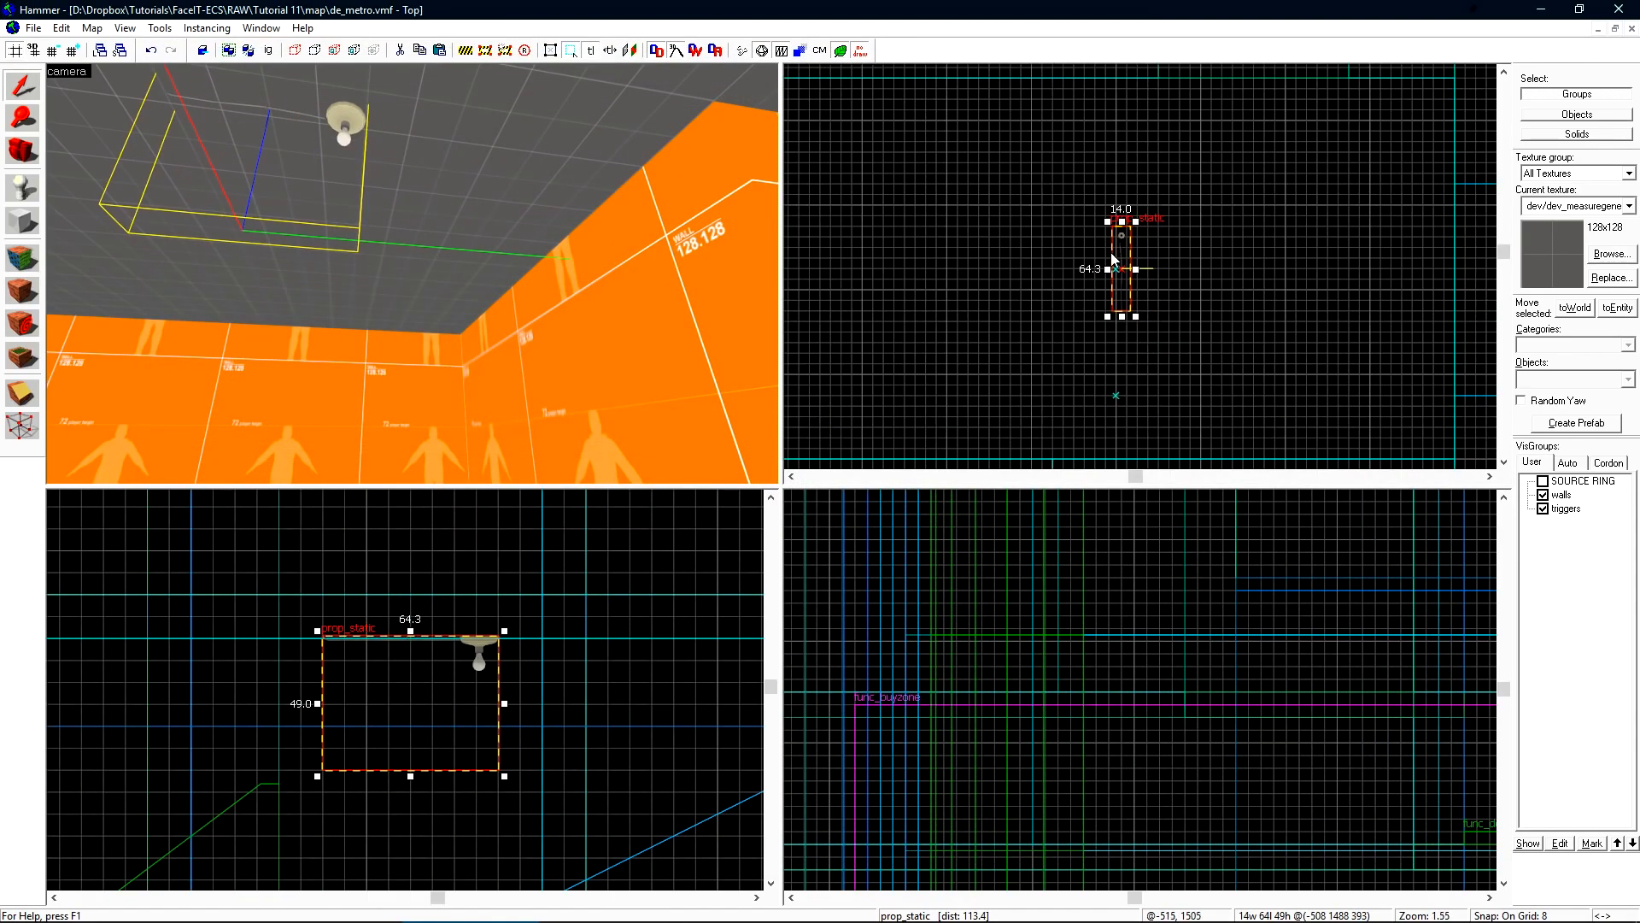
pyautogui.scroll(6, 1113, 255)
pyautogui.moveTo(1123, 270); pyautogui.dragTo(1117, 335)
pyautogui.press('z')
pyautogui.press('z')
pyautogui.scroll(10, 391, 662)
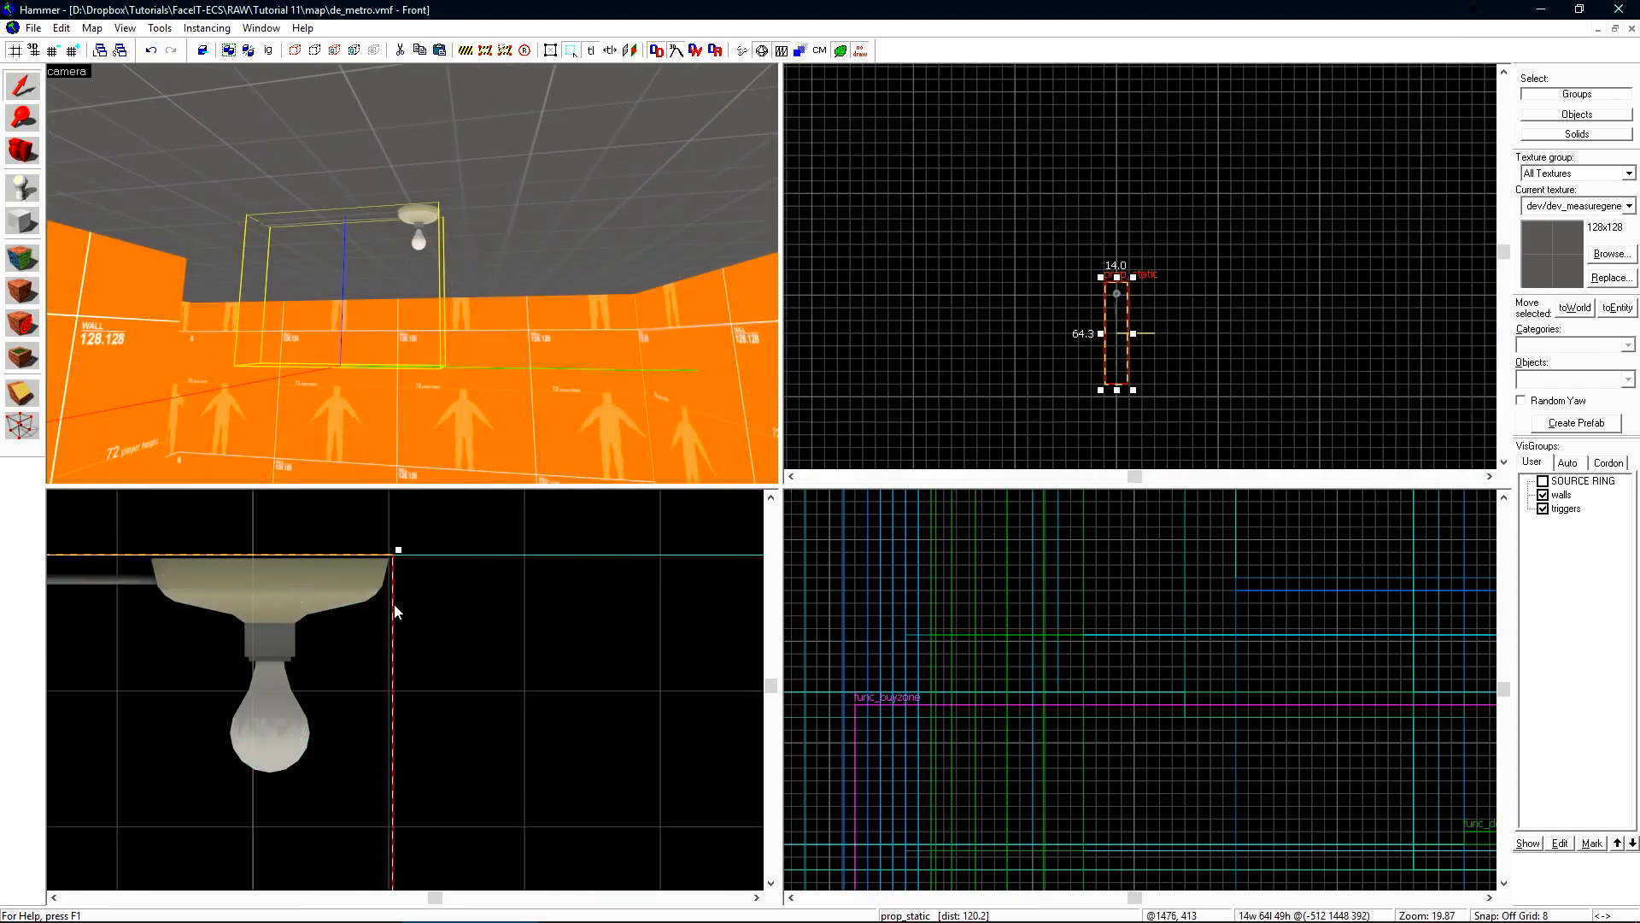
pyautogui.click(510, 634)
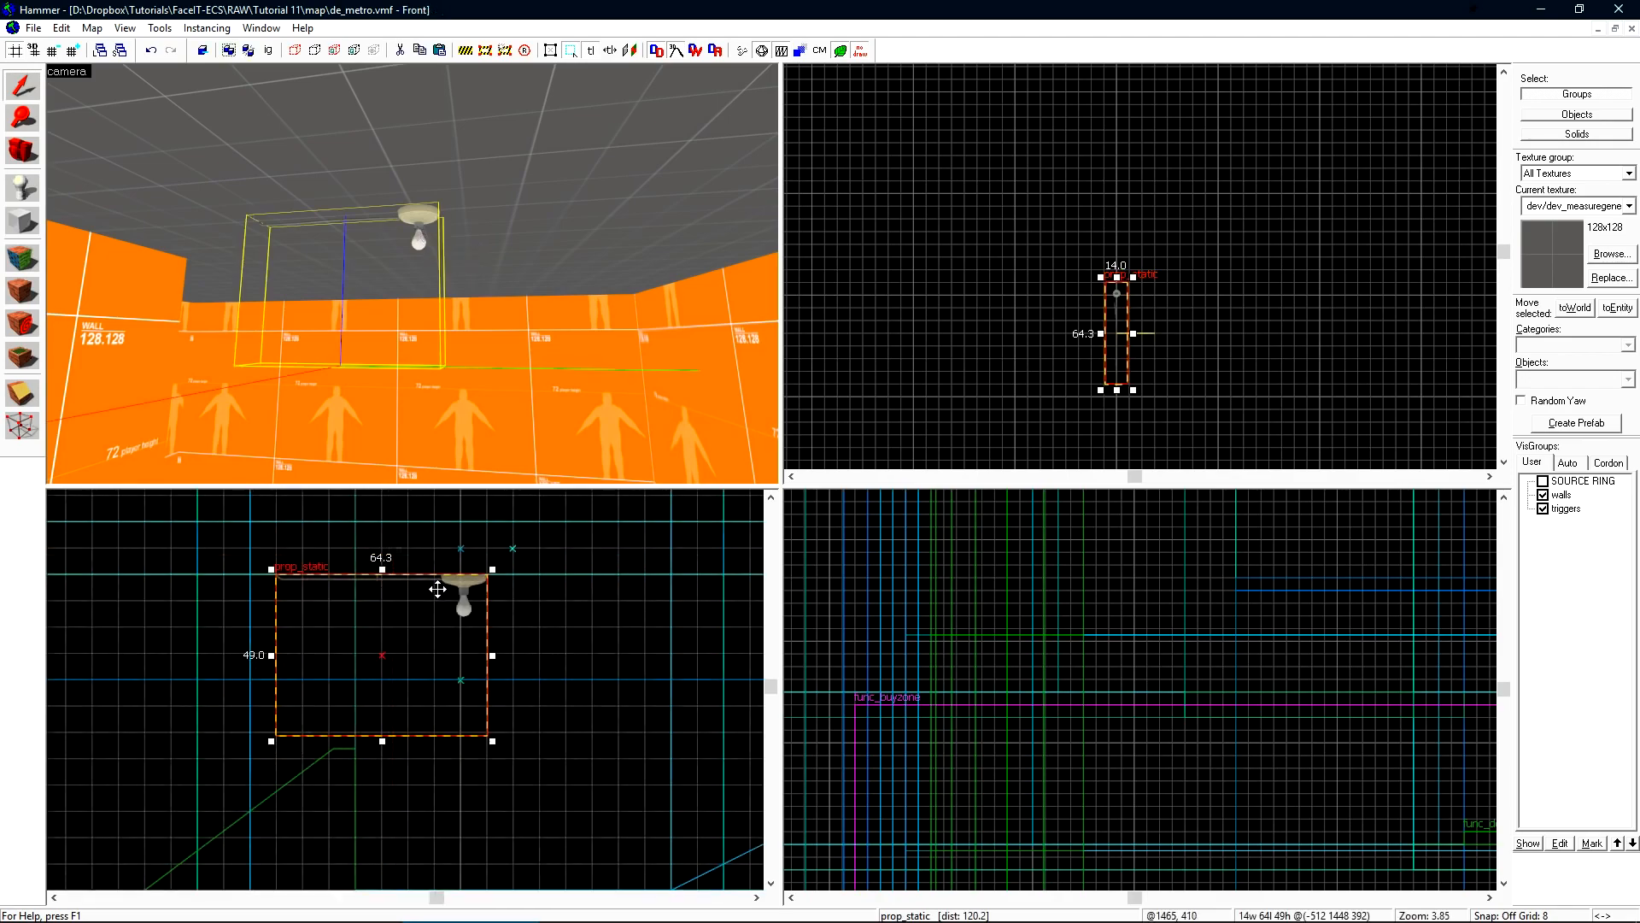
# Duplicate the light bulb prop just below the original and change the copy's class to light
pyautogui.keyDown('shift'); pyautogui.moveTo(438, 589); pyautogui.dragTo(450, 654); pyautogui.keyUp('shift')
pyautogui.doubleClick(422, 285)
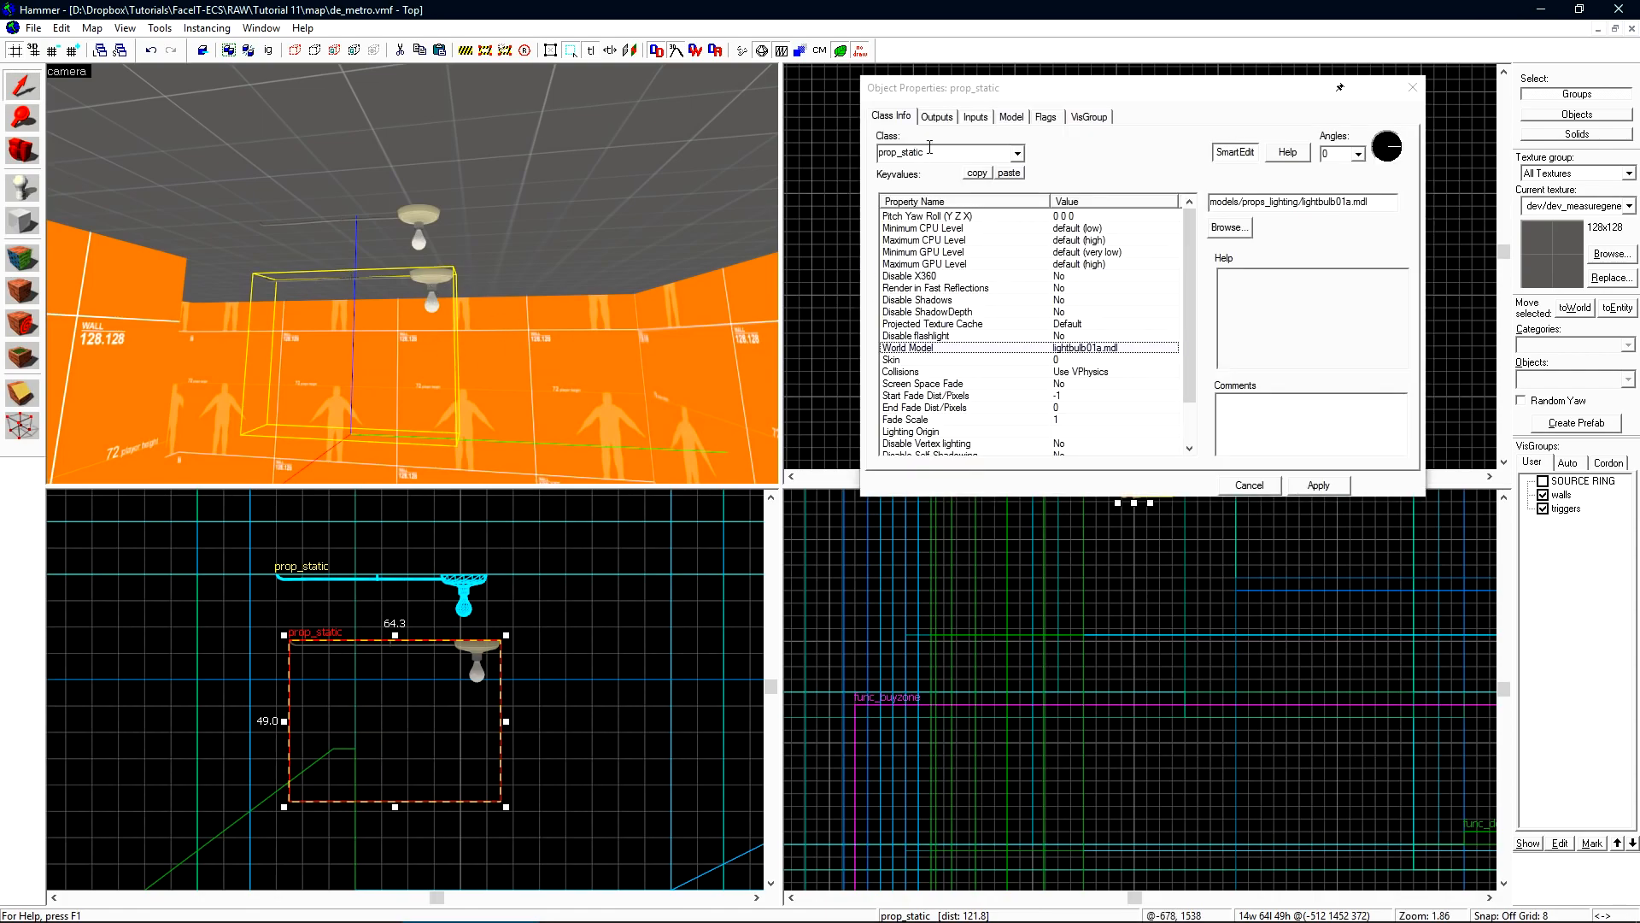
pyautogui.write('light')
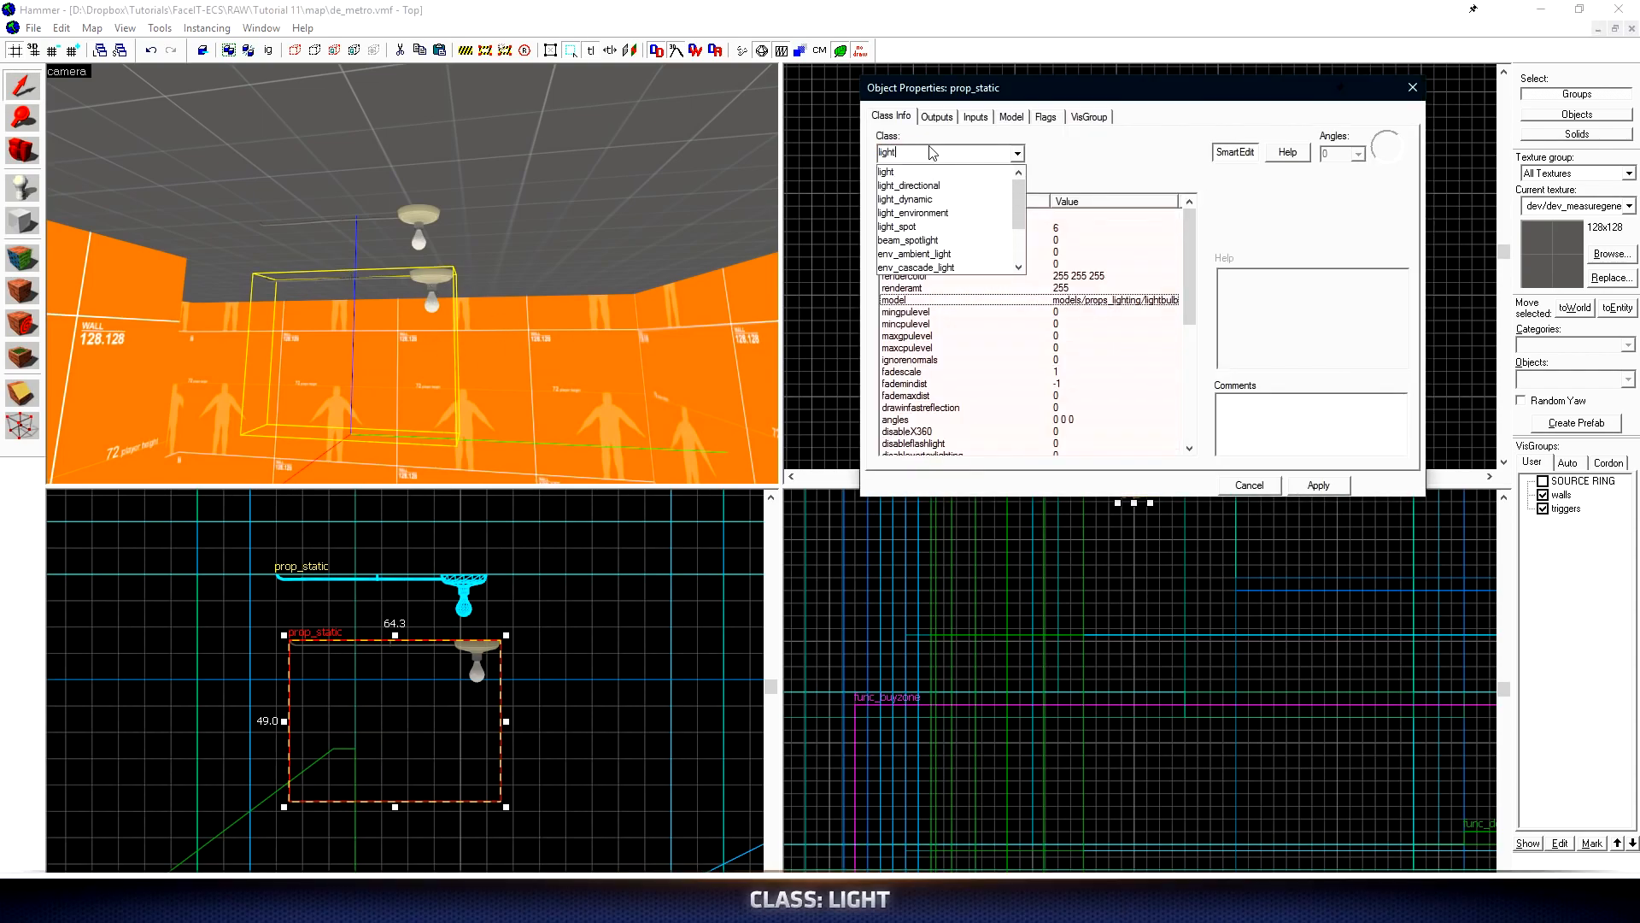
pyautogui.press('Return')
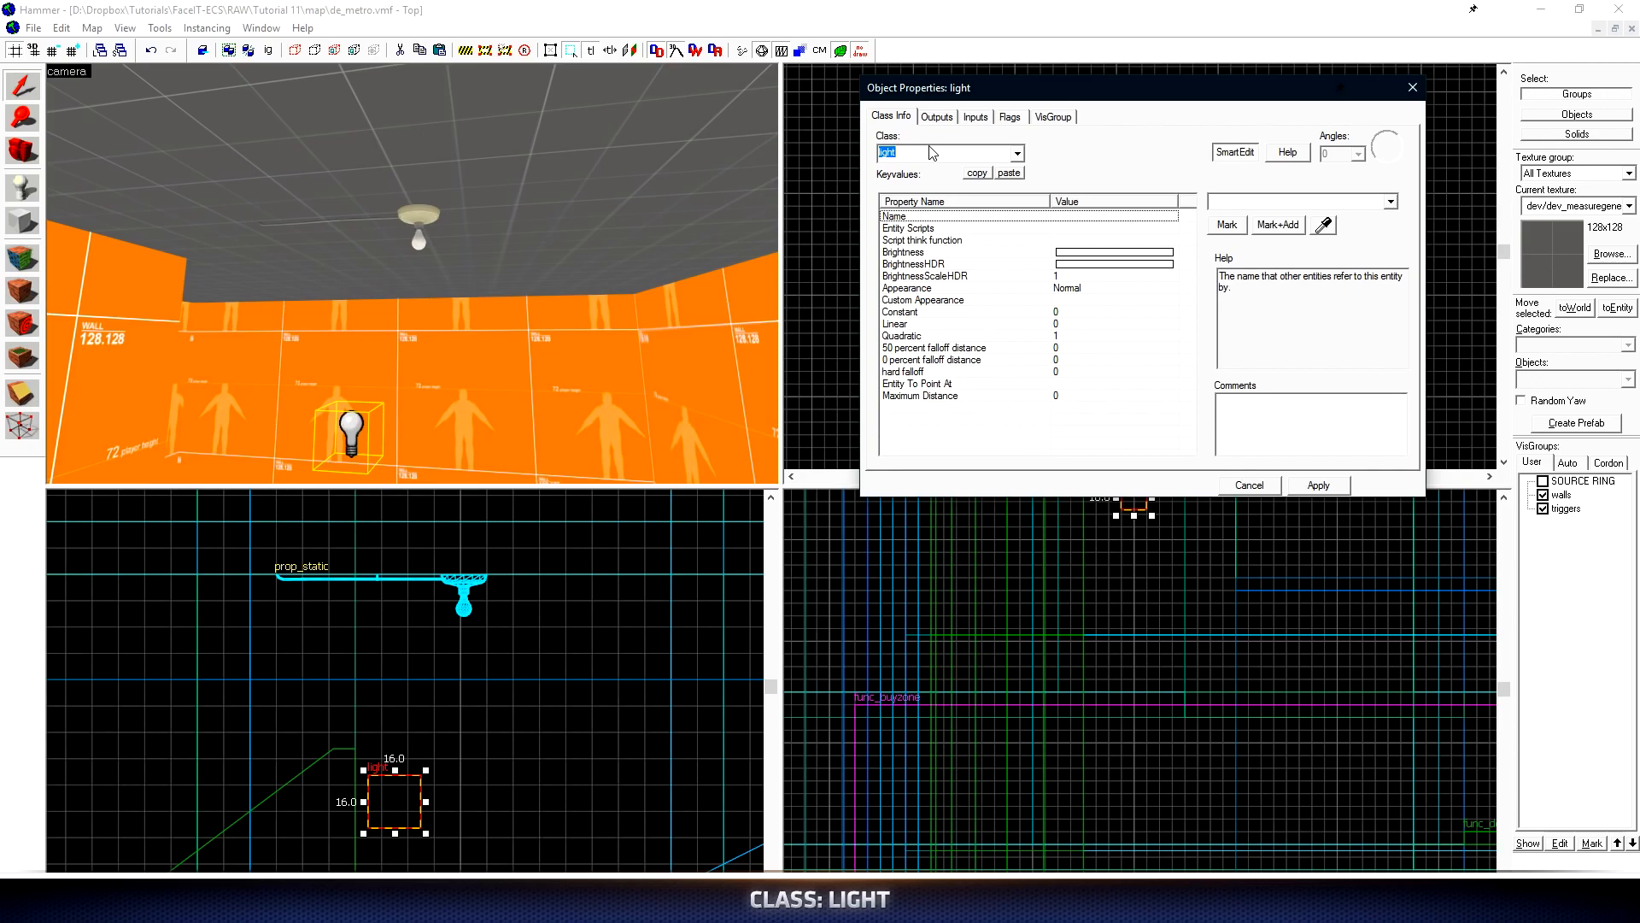
pyautogui.scroll(2, 398, 707)
pyautogui.moveTo(401, 797); pyautogui.dragTo(487, 645)
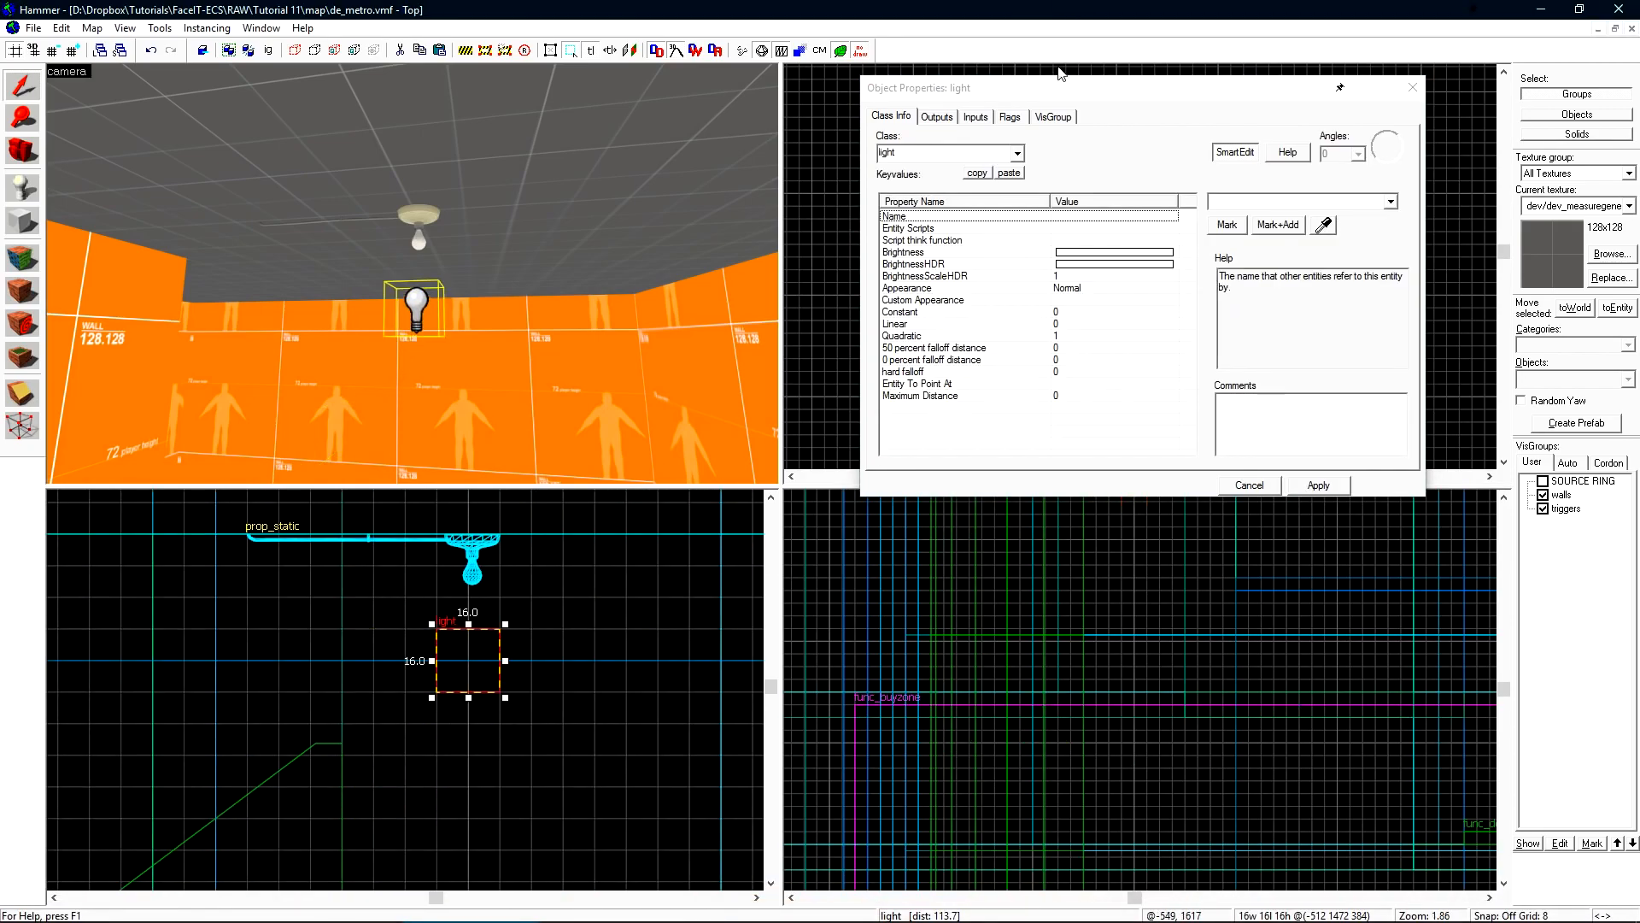
pyautogui.moveTo(1057, 90); pyautogui.dragTo(1024, 531)
pyautogui.scroll(10, 1117, 286)
pyautogui.click(1106, 277)
pyautogui.moveTo(1135, 272); pyautogui.dragTo(1136, 287)
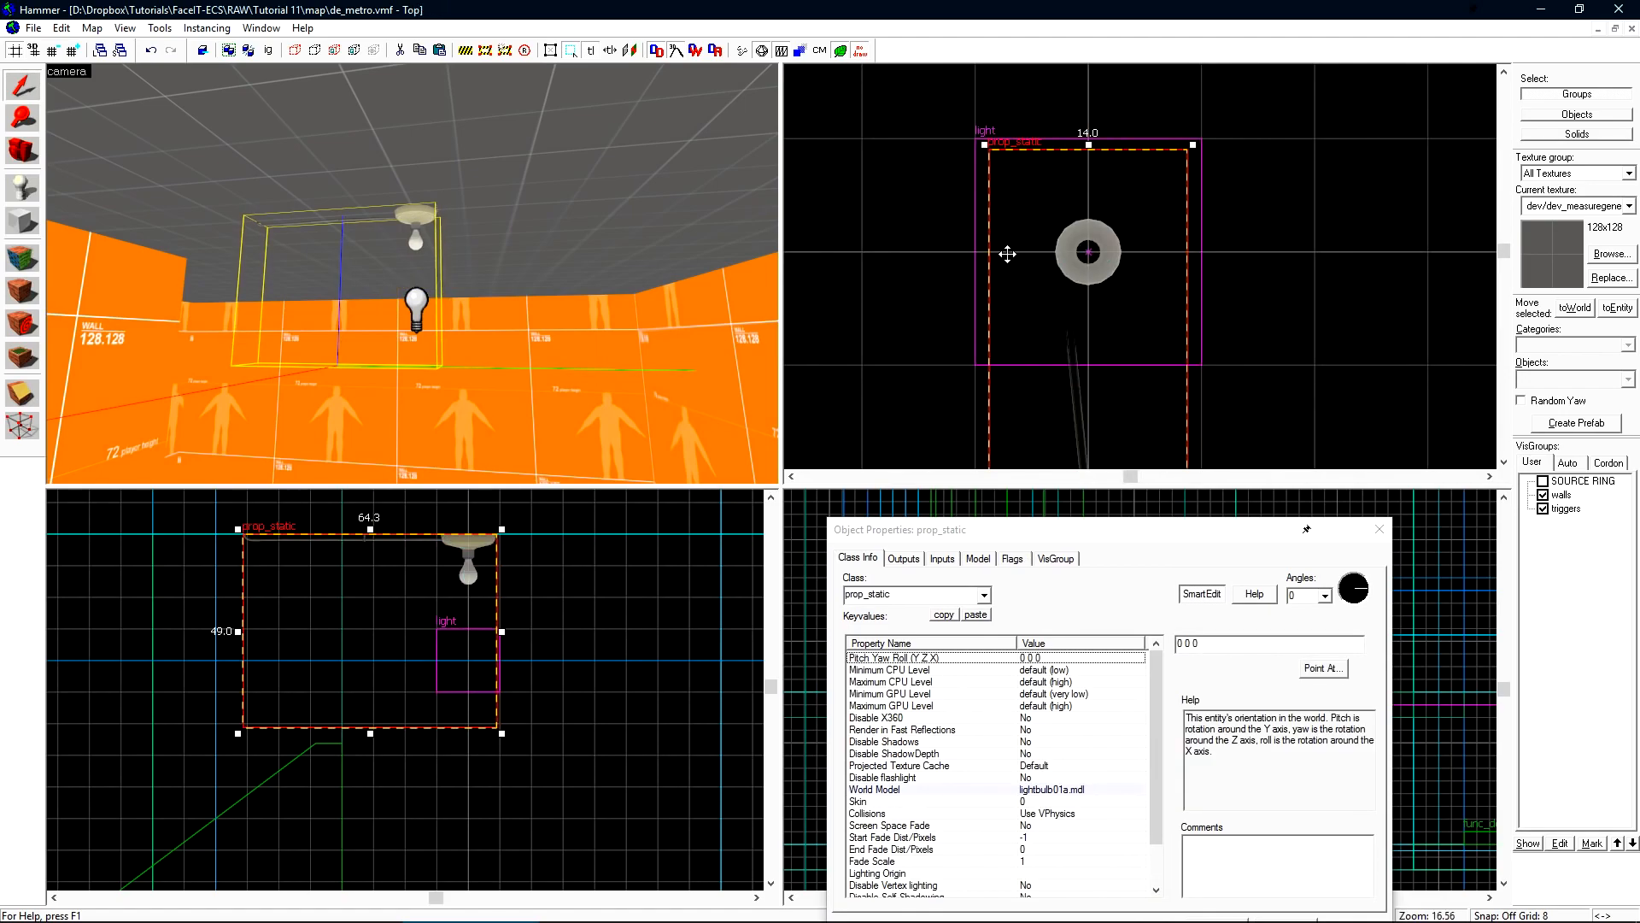
# Examine the light entity's Brightness, BrightnessHDR, BrightnessScaleHDR, Appearance and Custom Appearance properties
pyautogui.press('w')
pyautogui.click(417, 366)
pyautogui.scroll(-3, 530, 653)
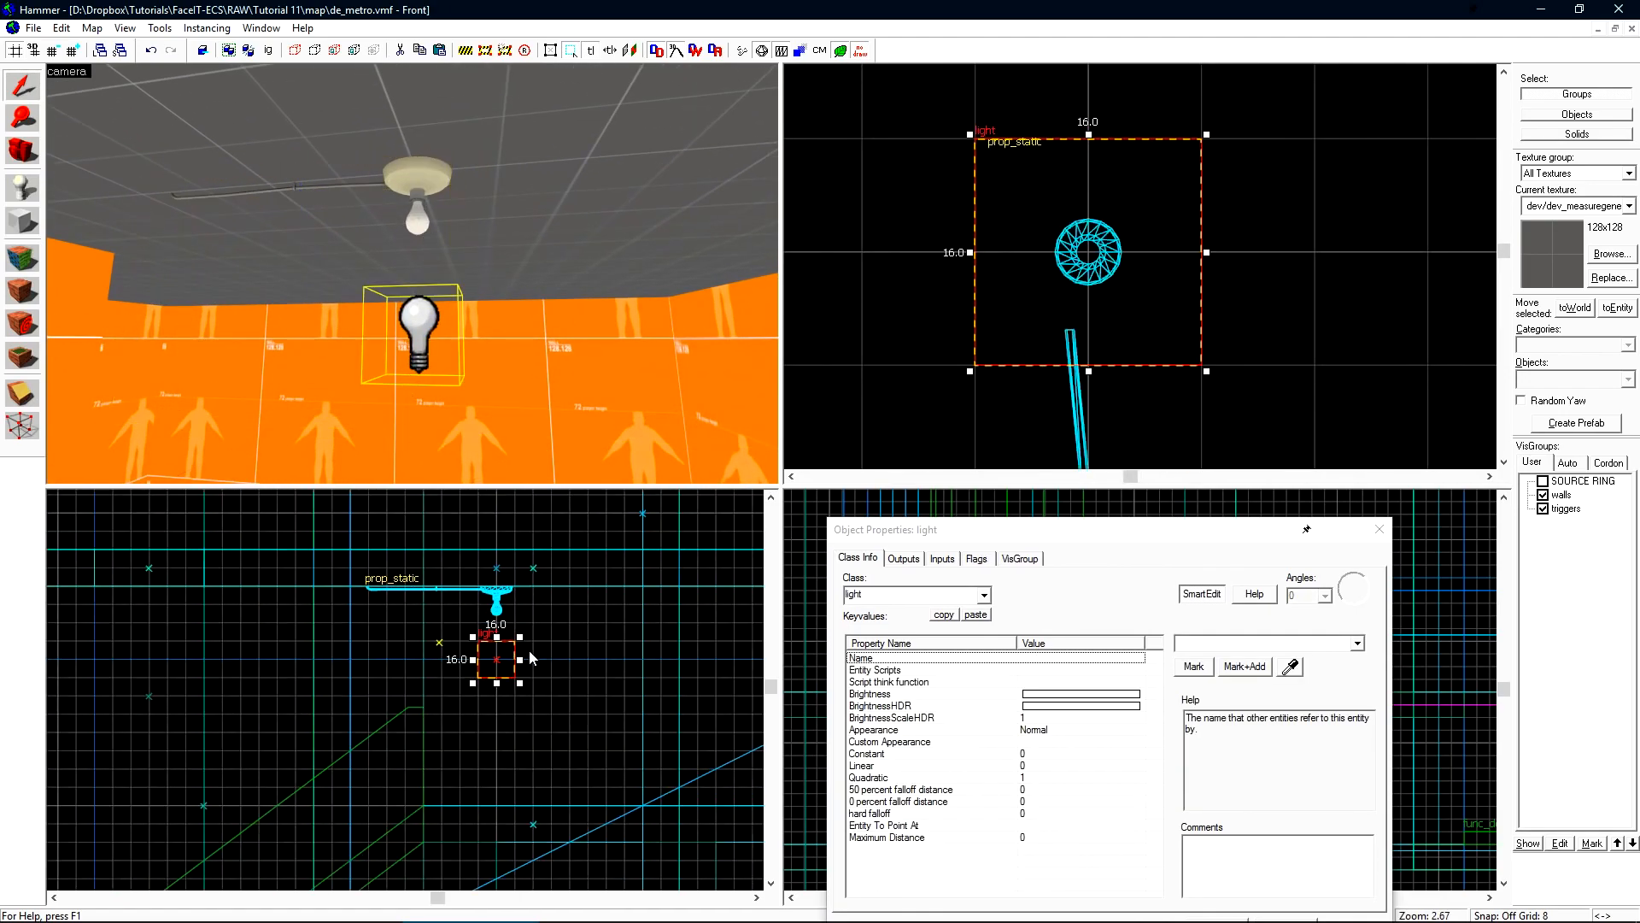
pyautogui.scroll(5, 531, 626)
pyautogui.moveTo(953, 538); pyautogui.dragTo(685, 272)
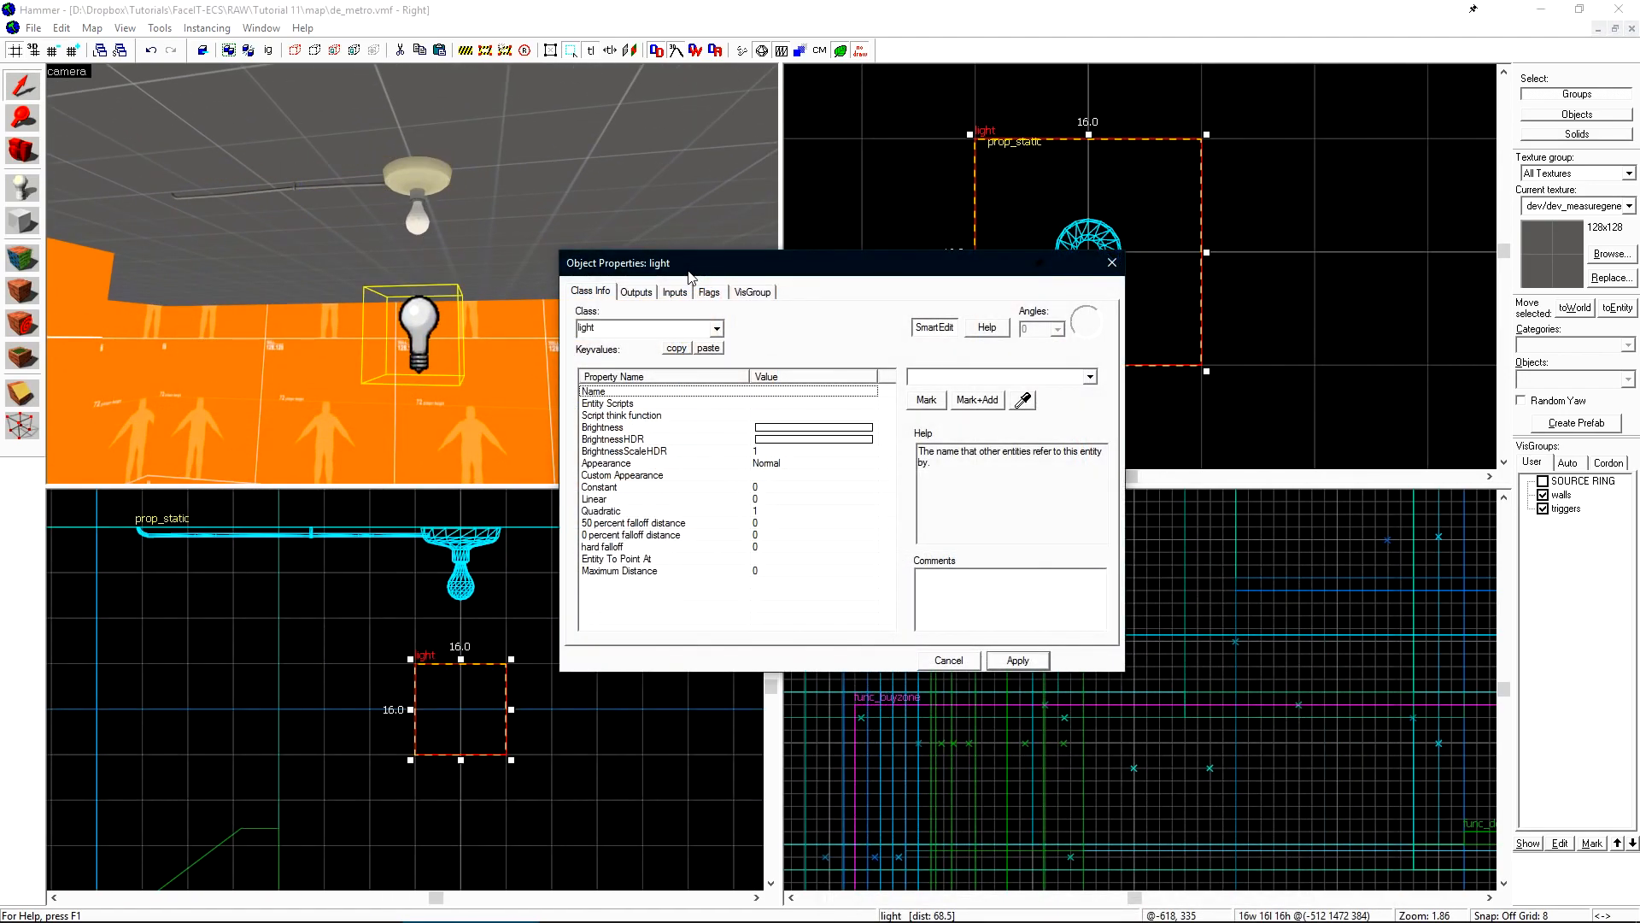
pyautogui.click(645, 440)
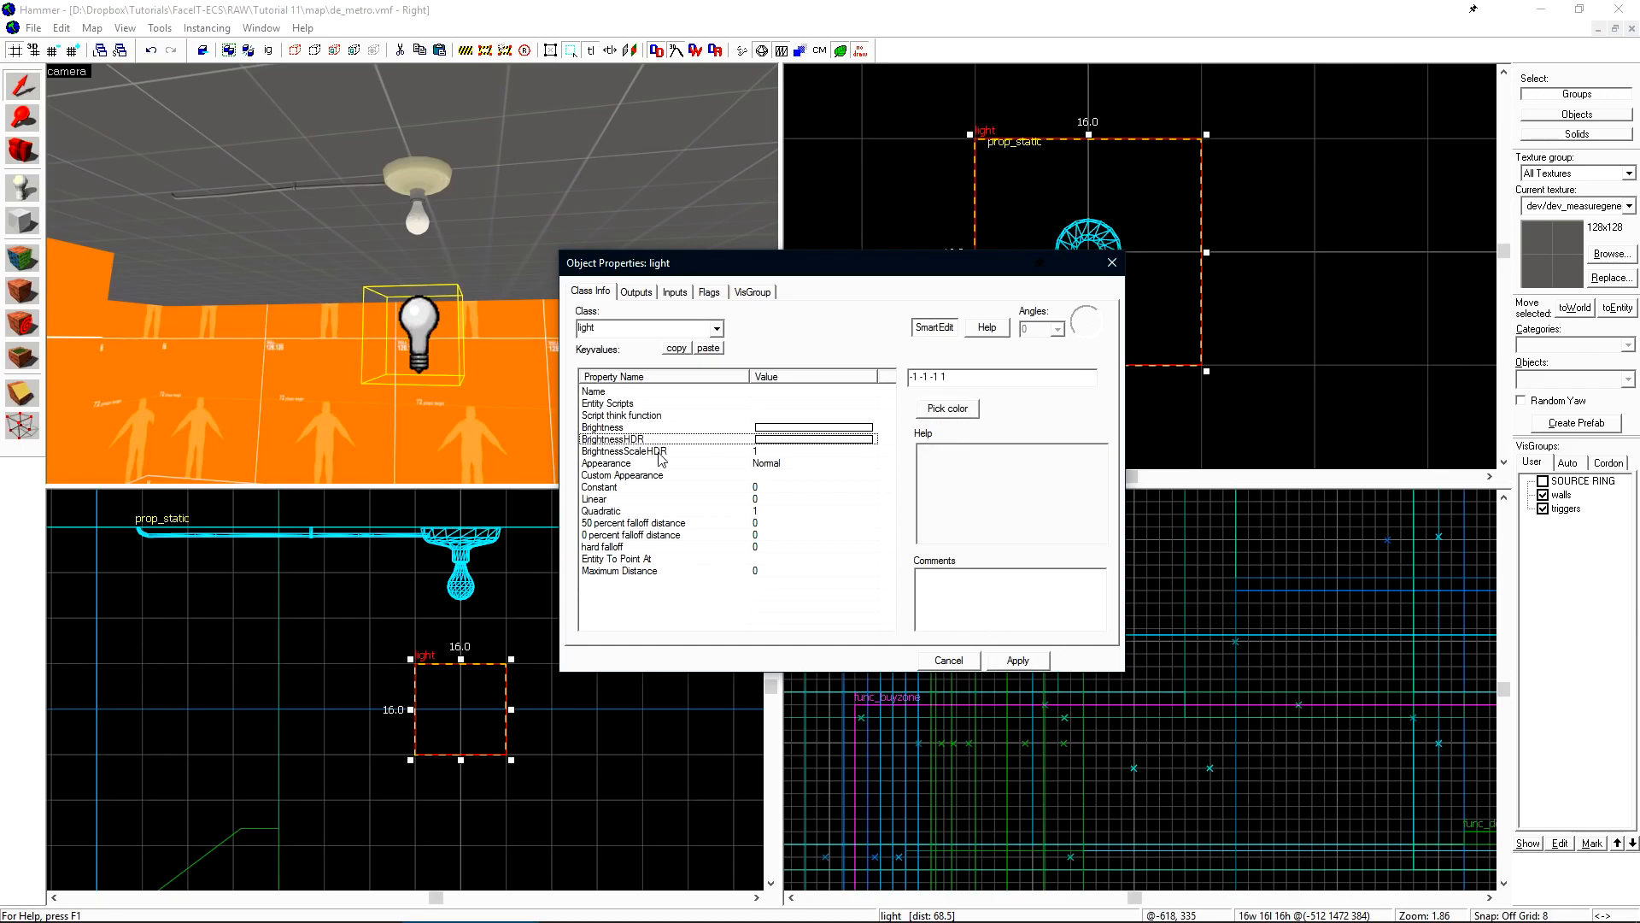
pyautogui.click(673, 451)
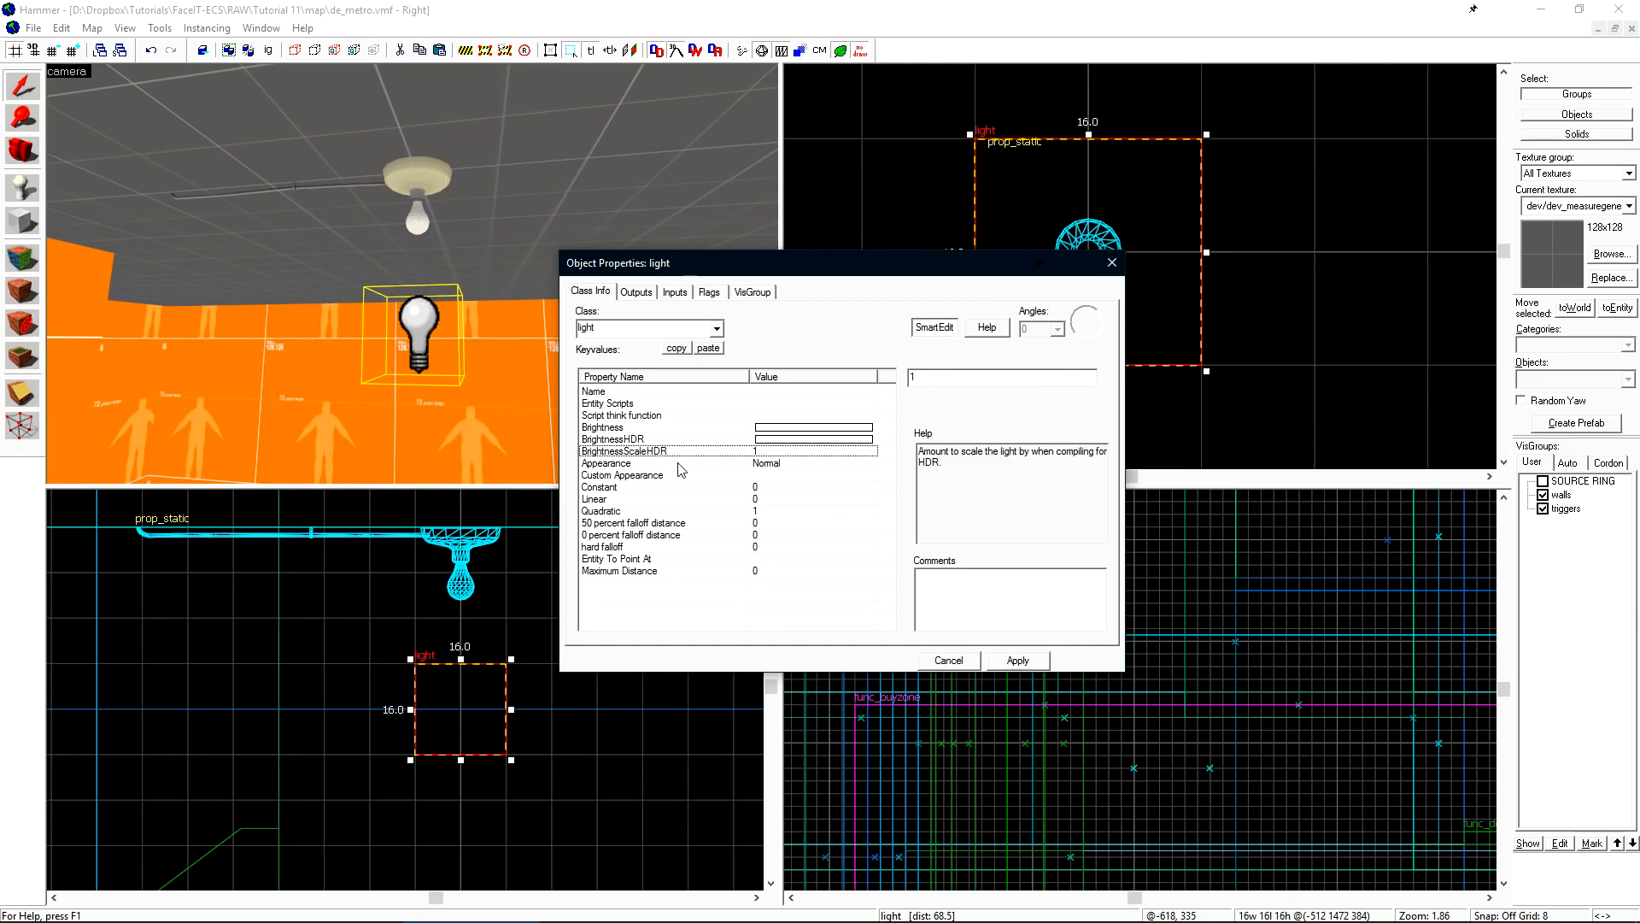
pyautogui.click(637, 440)
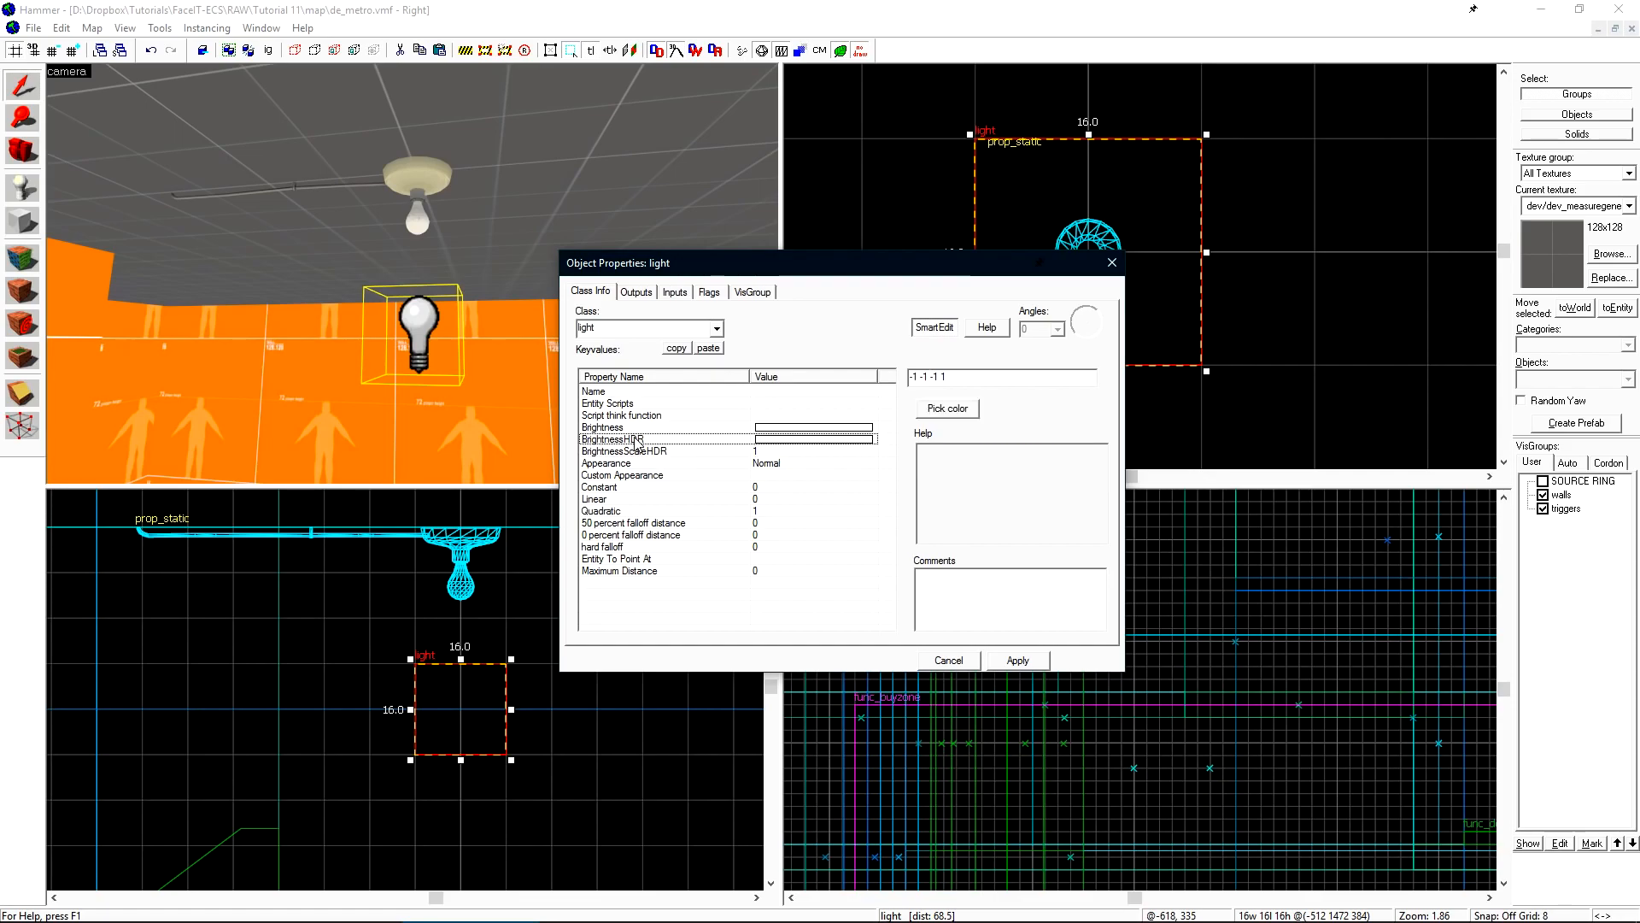
pyautogui.click(654, 451)
pyautogui.click(639, 439)
pyautogui.click(683, 465)
pyautogui.click(673, 475)
pyautogui.click(636, 392)
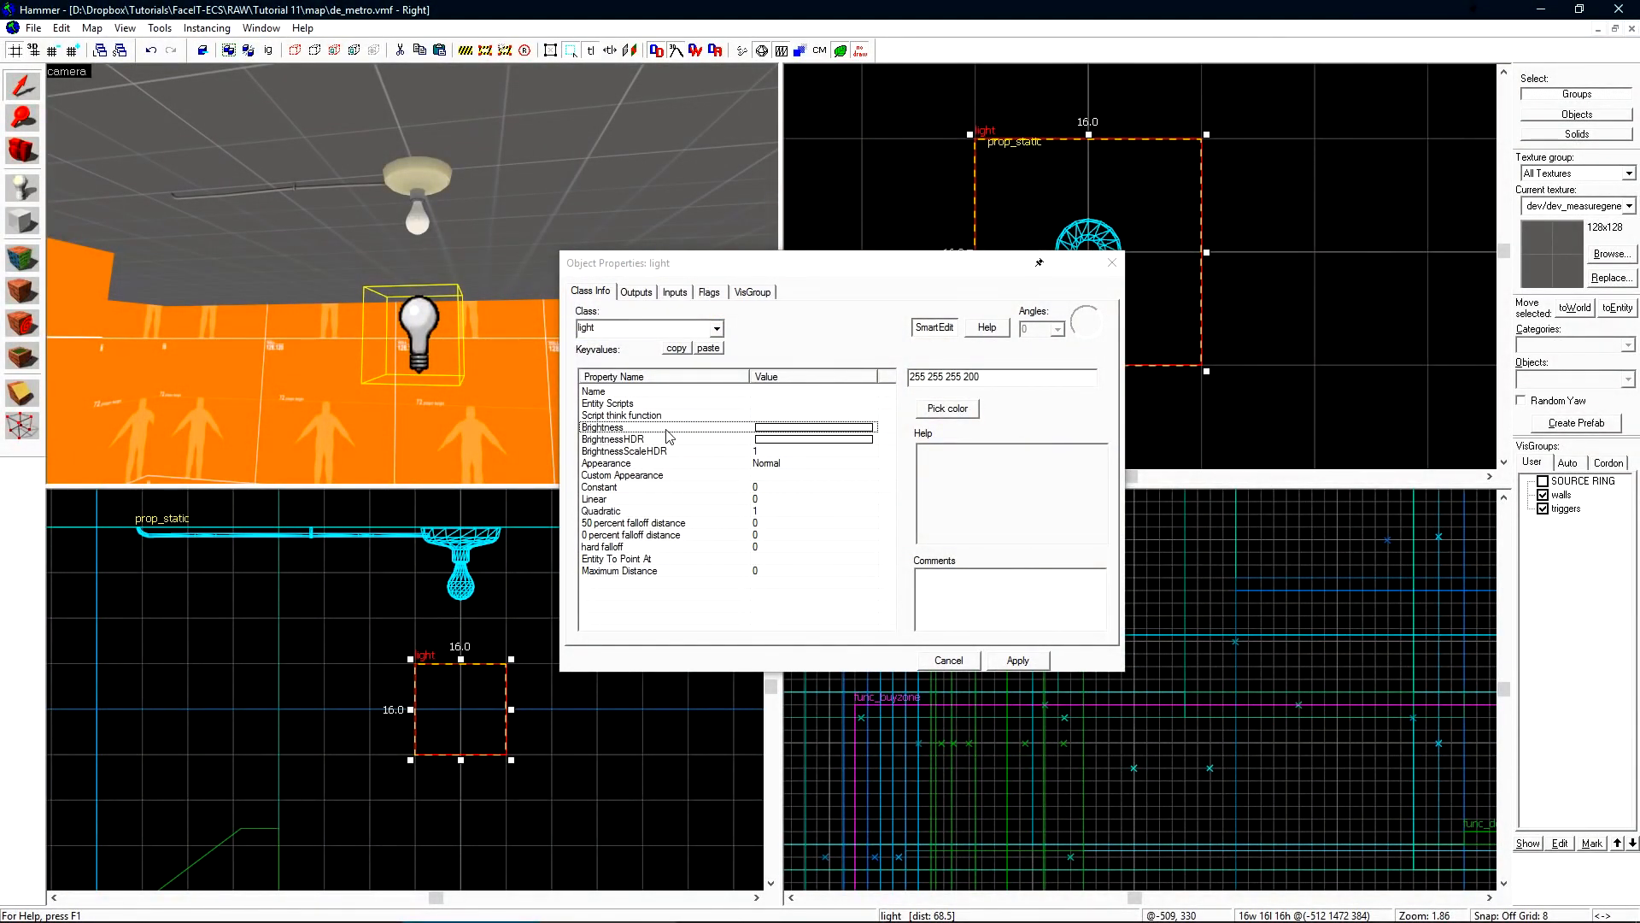
# Set the light entity's Brightness to a warm white of 255 248 225 with an intensity of 250
pyautogui.click(944, 409)
pyautogui.click(870, 354)
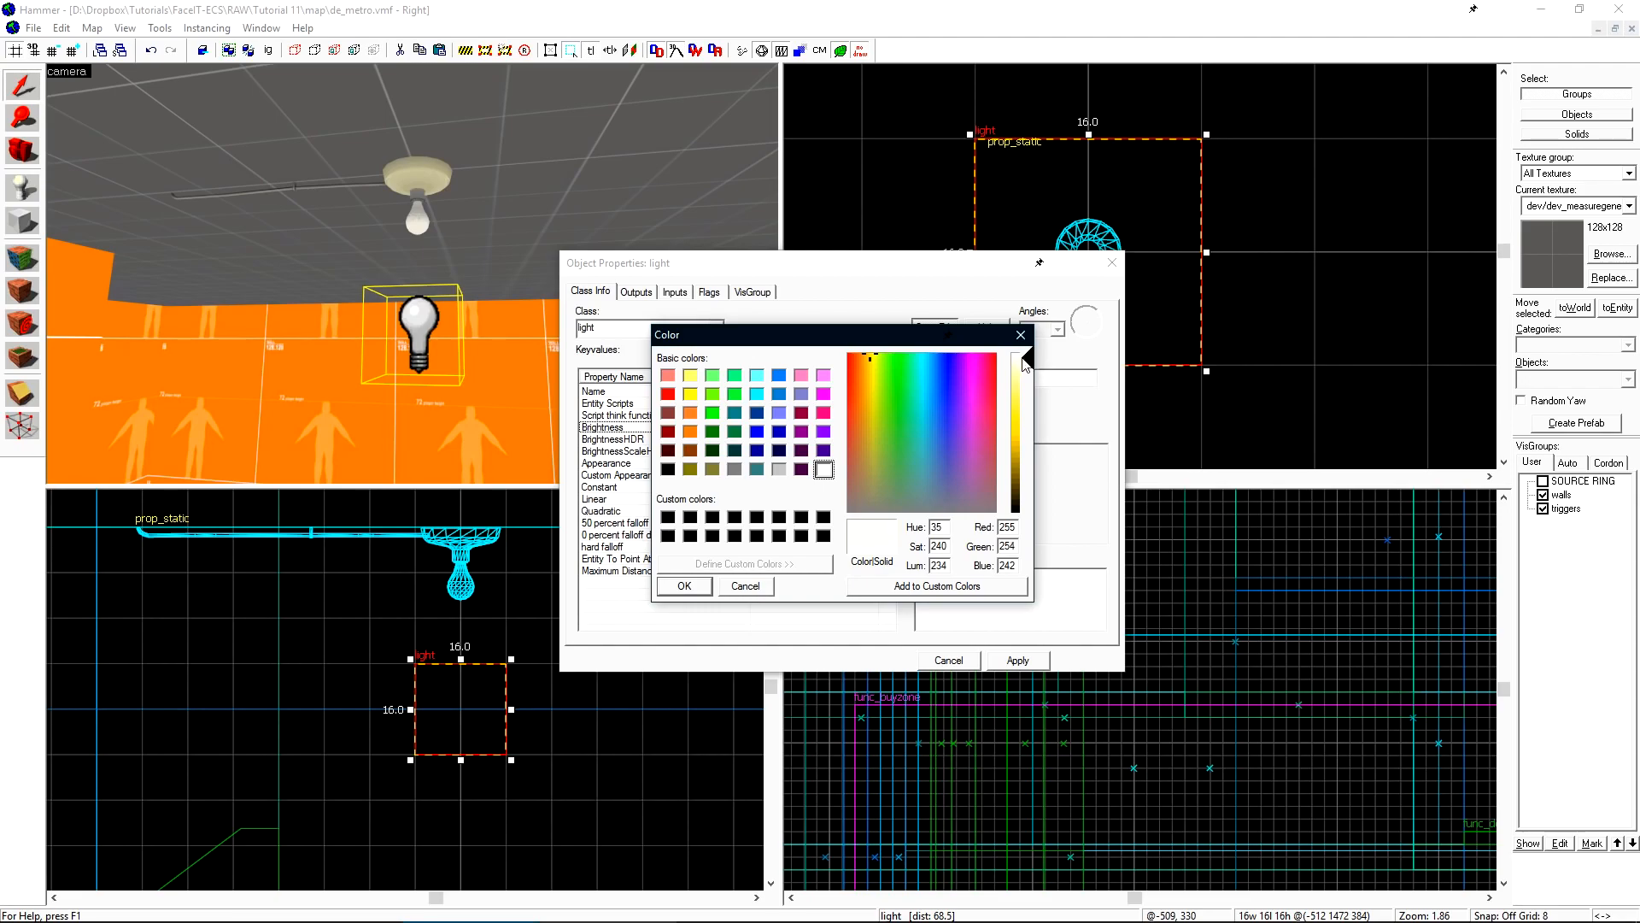
pyautogui.click(684, 586)
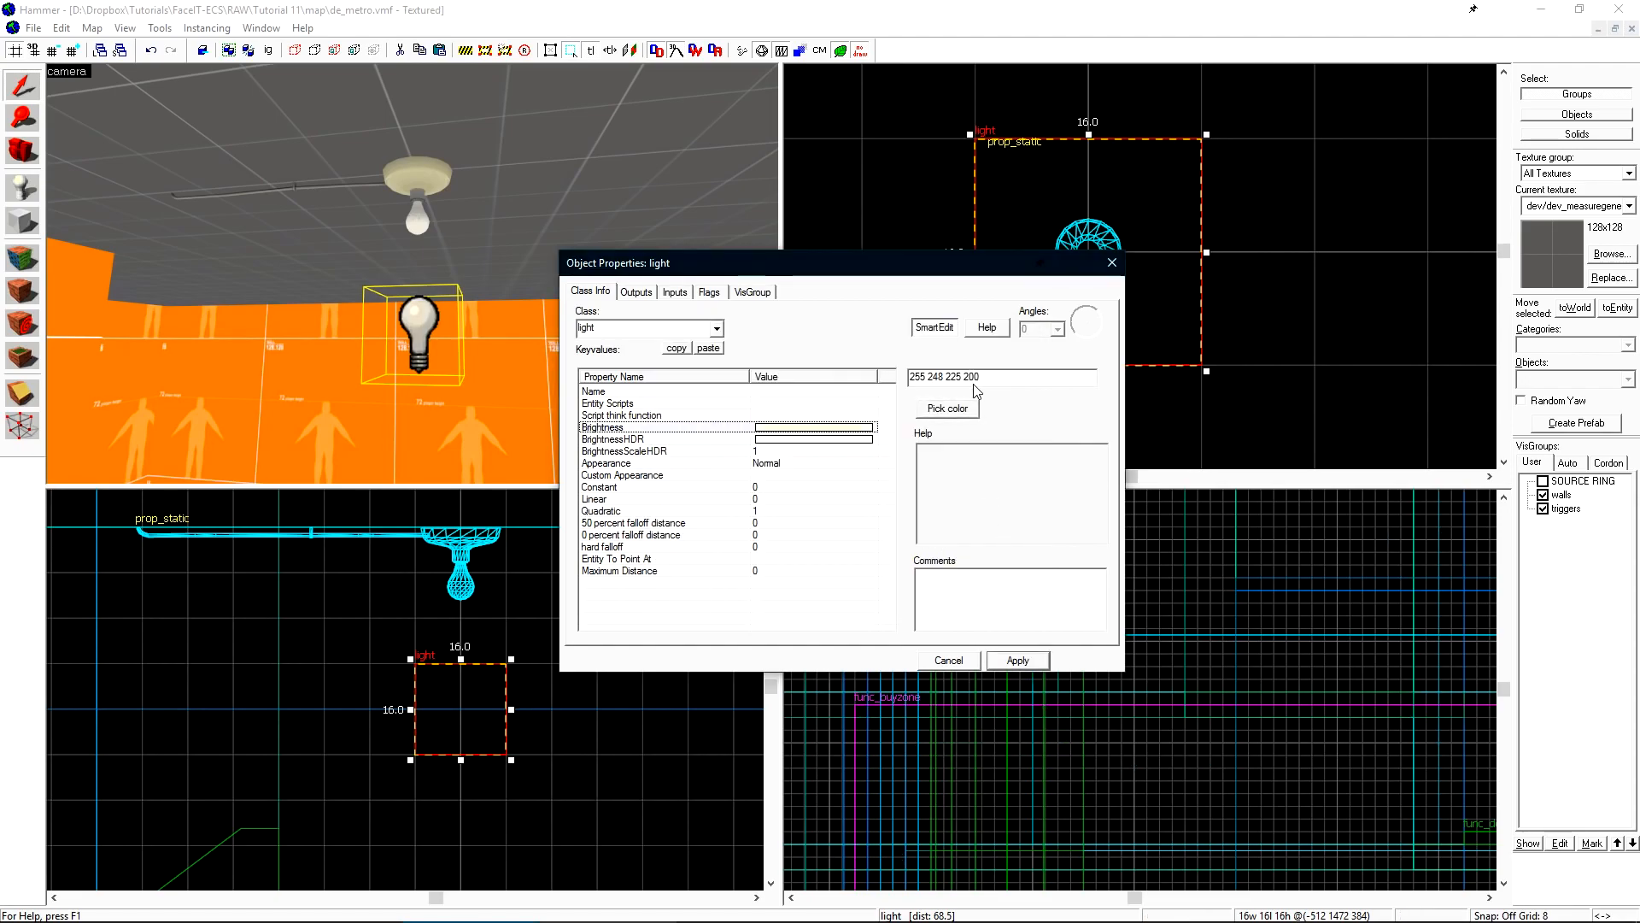
pyautogui.doubleClick(975, 378)
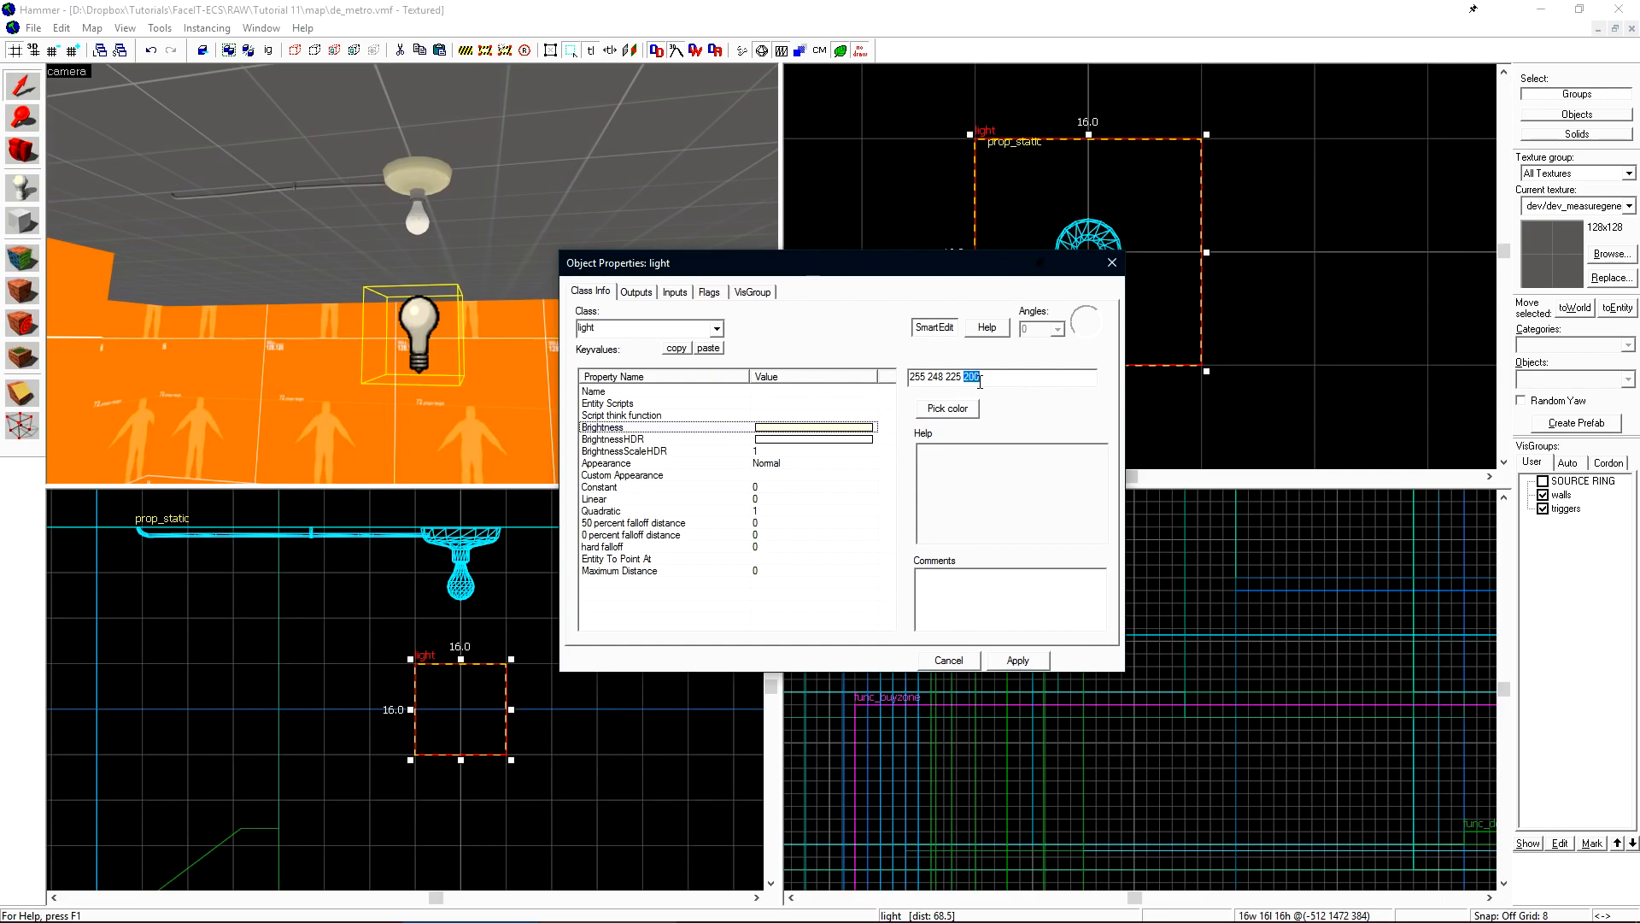
pyautogui.write('250')
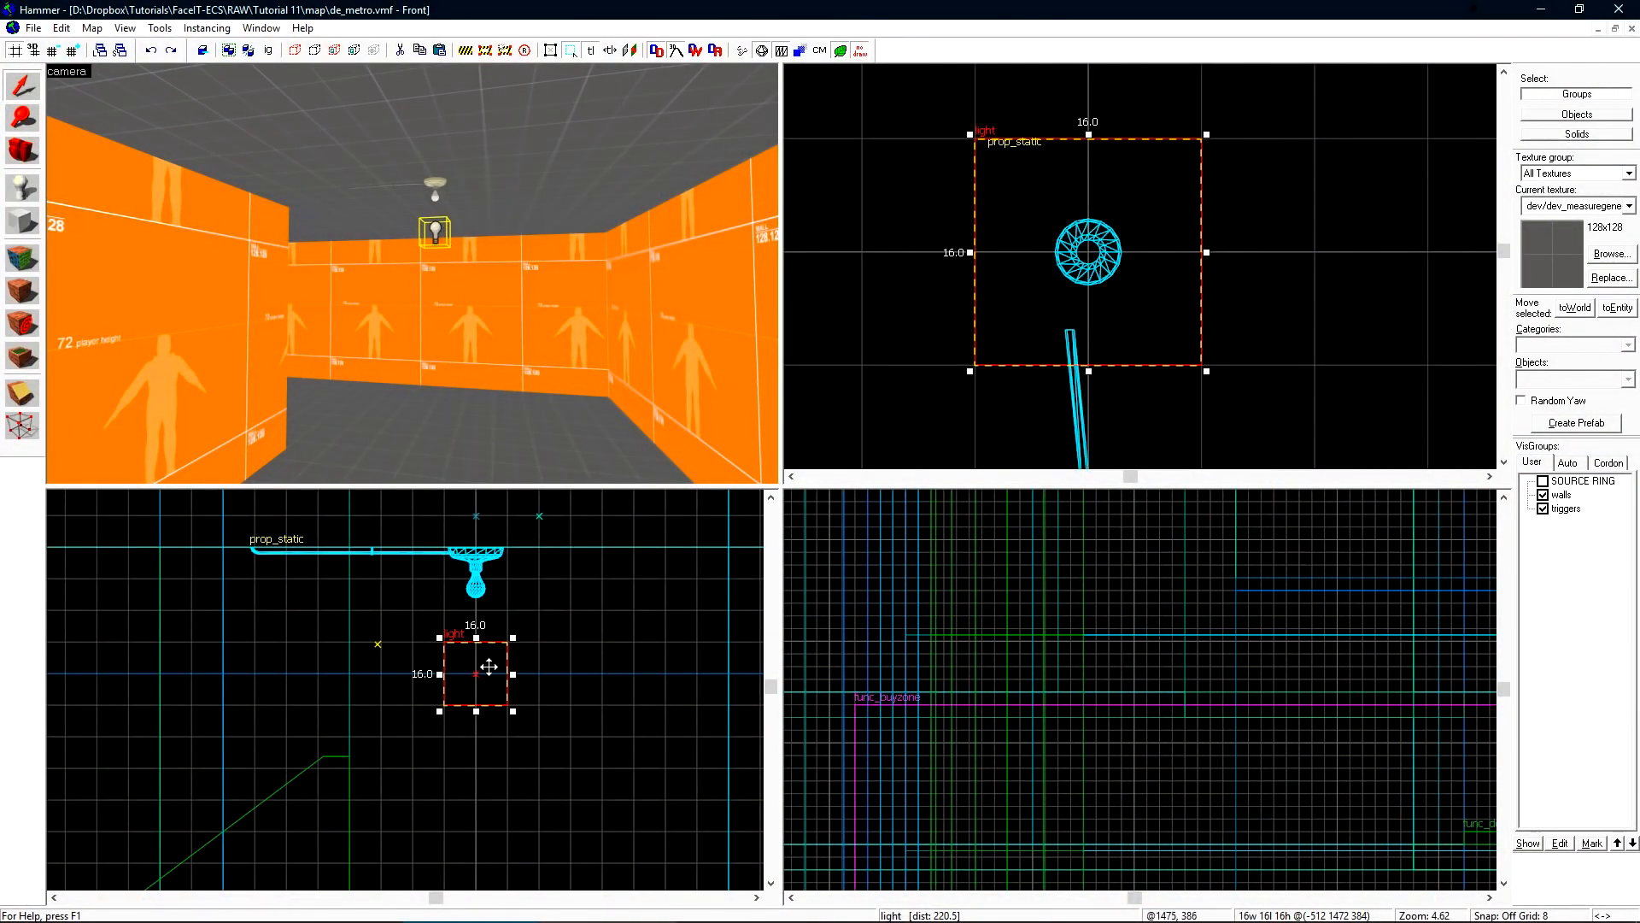
# Duplicate the light entity directly below the original under the ceiling bulb
pyautogui.keyDown('shift'); pyautogui.moveTo(482, 664); pyautogui.dragTo(481, 724); pyautogui.keyUp('shift')
pyautogui.click(569, 691)
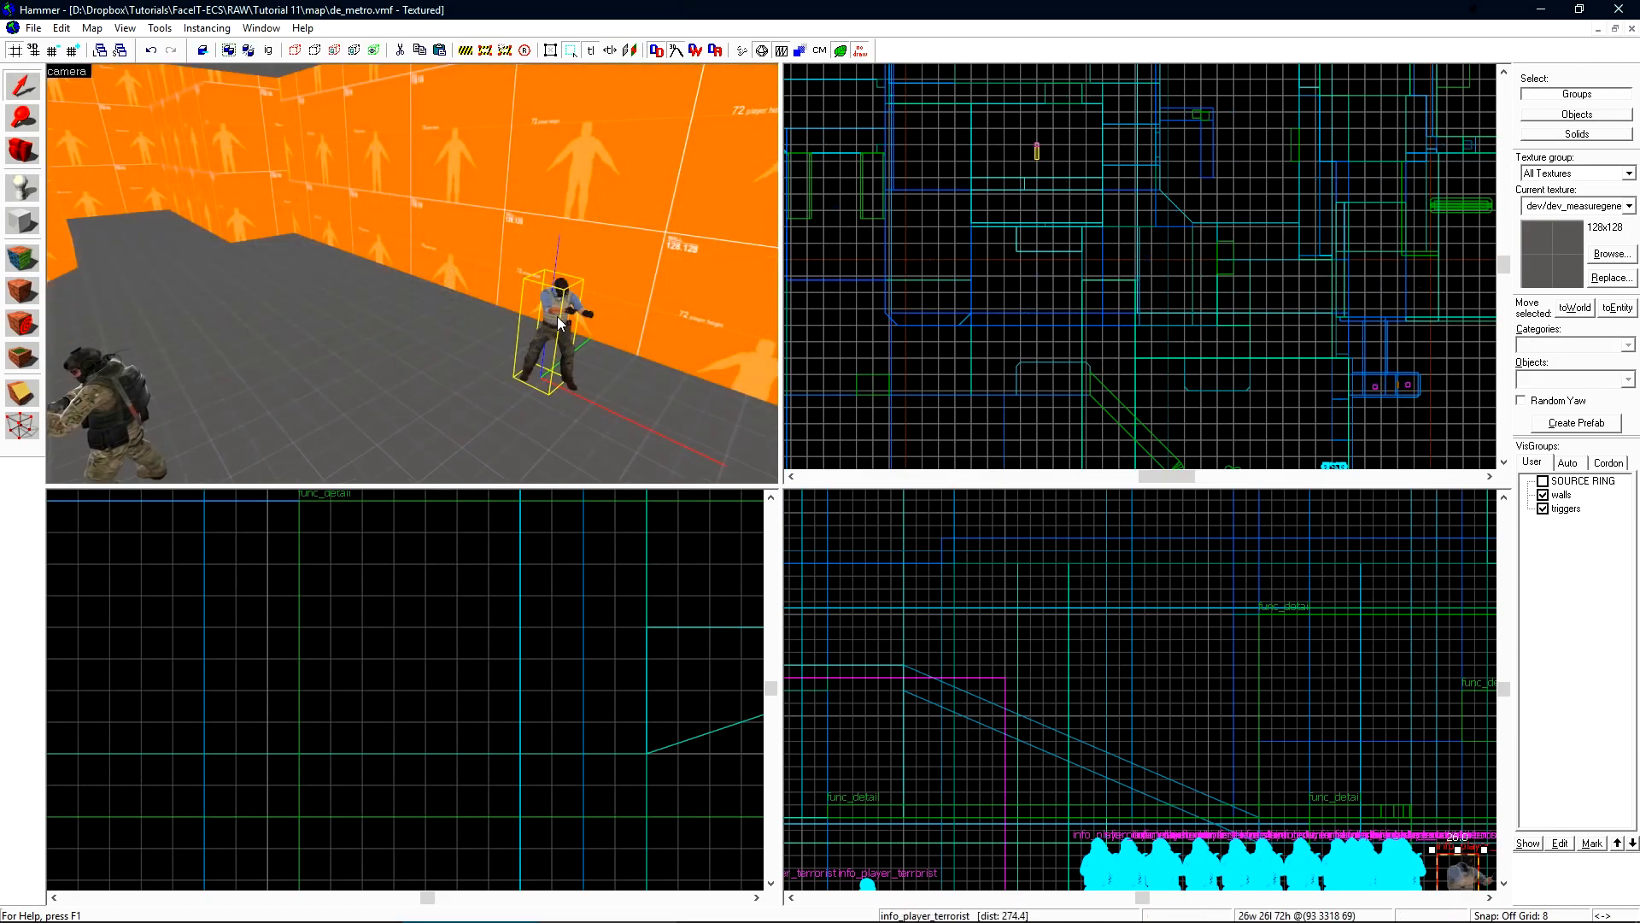
# Change the class of the terrorist spawn point near the orange wall to prop_static
pyautogui.doubleClick(557, 317)
pyautogui.write('prop_static')
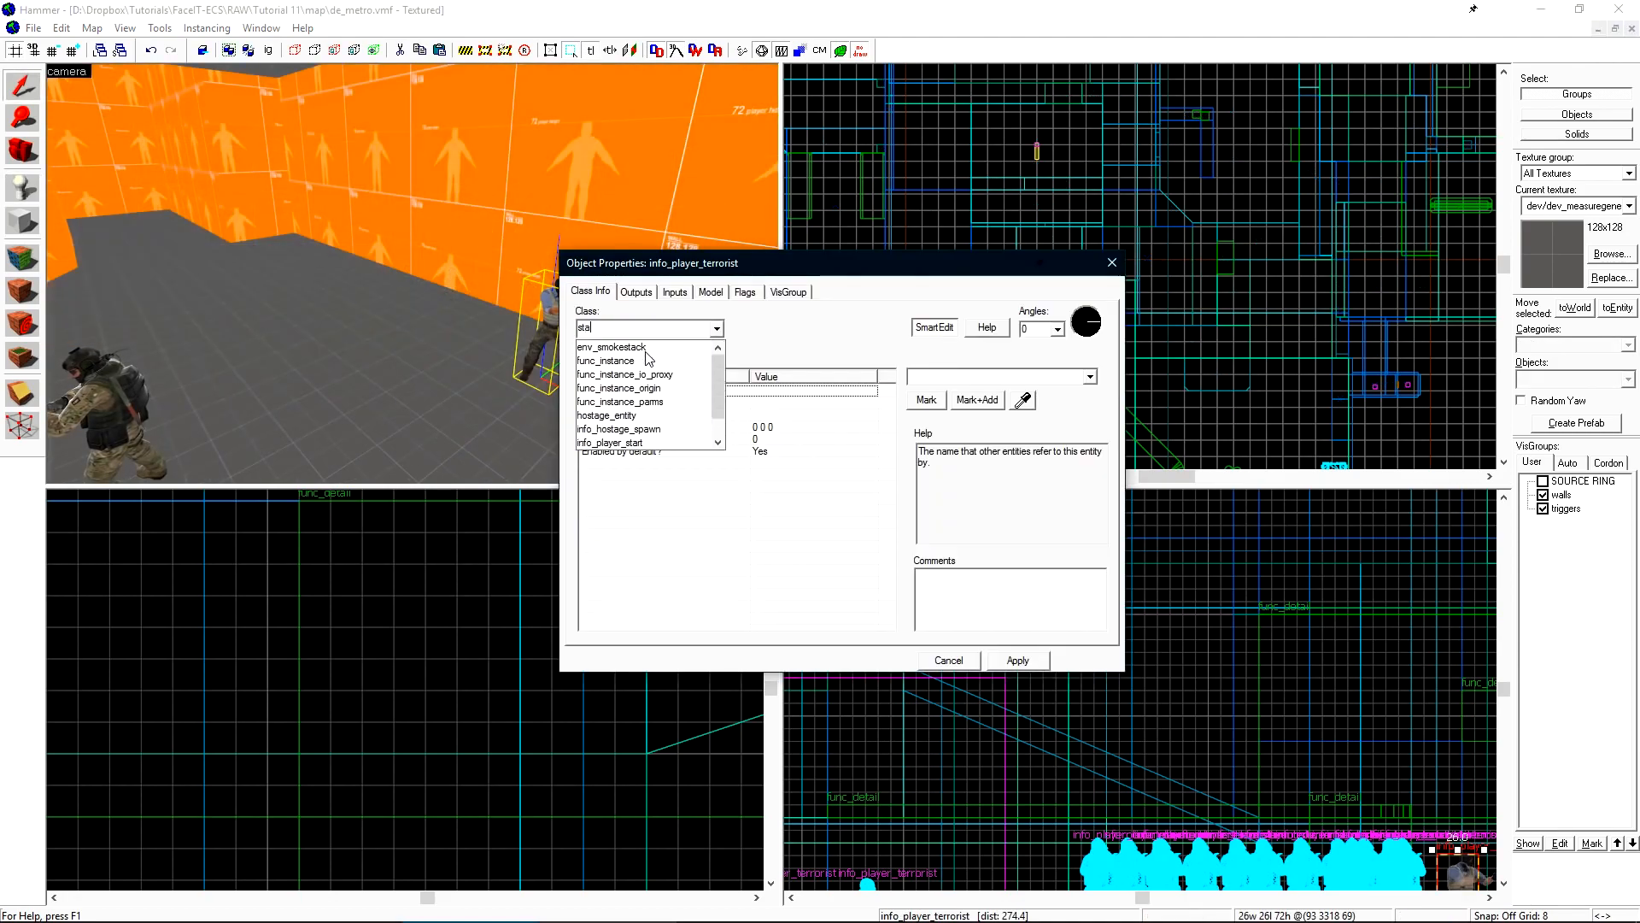
pyautogui.press('Return')
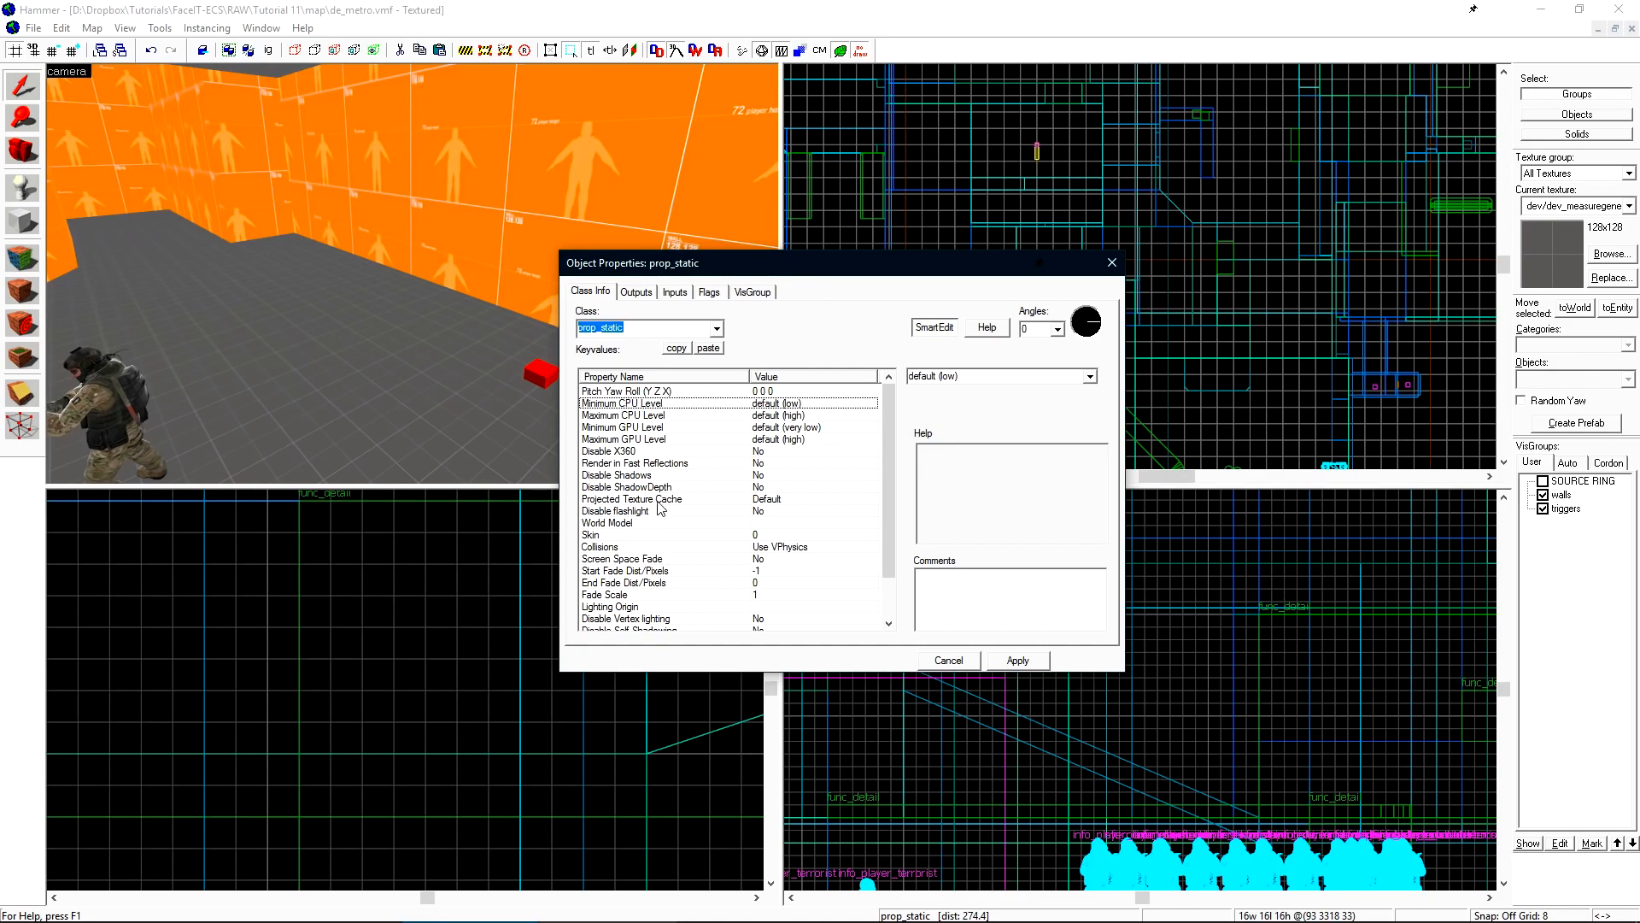
# Search the models for "flood" and pick props_equipment/light_floodlight.mdl as the prop's World Model
pyautogui.doubleClick(640, 522)
pyautogui.write('f')
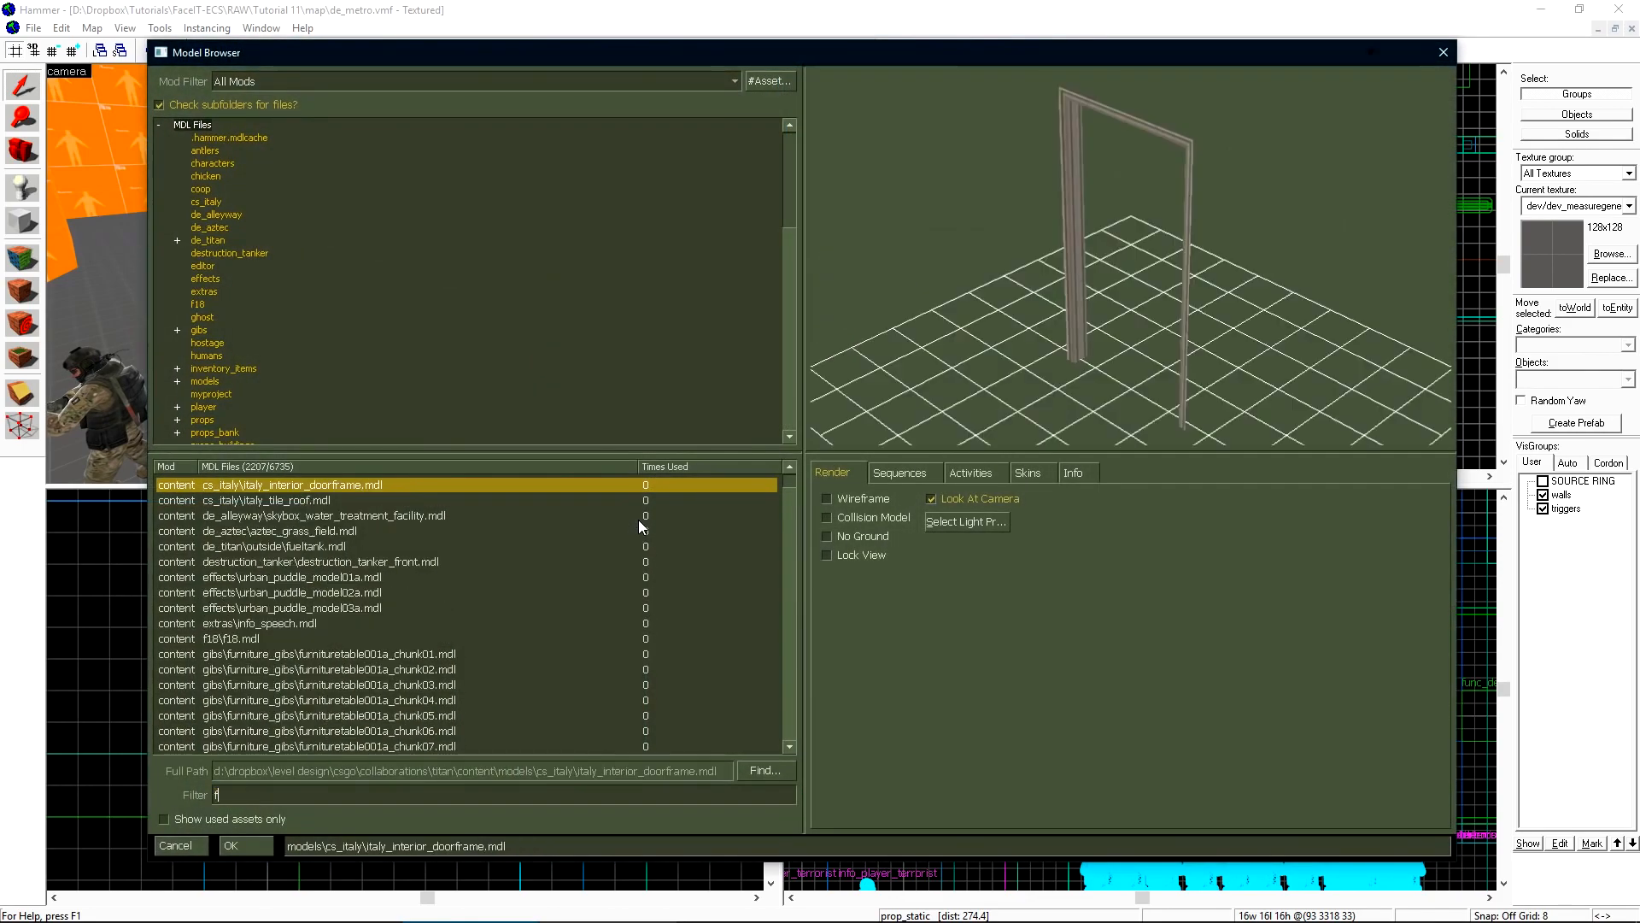
pyautogui.write('lood')
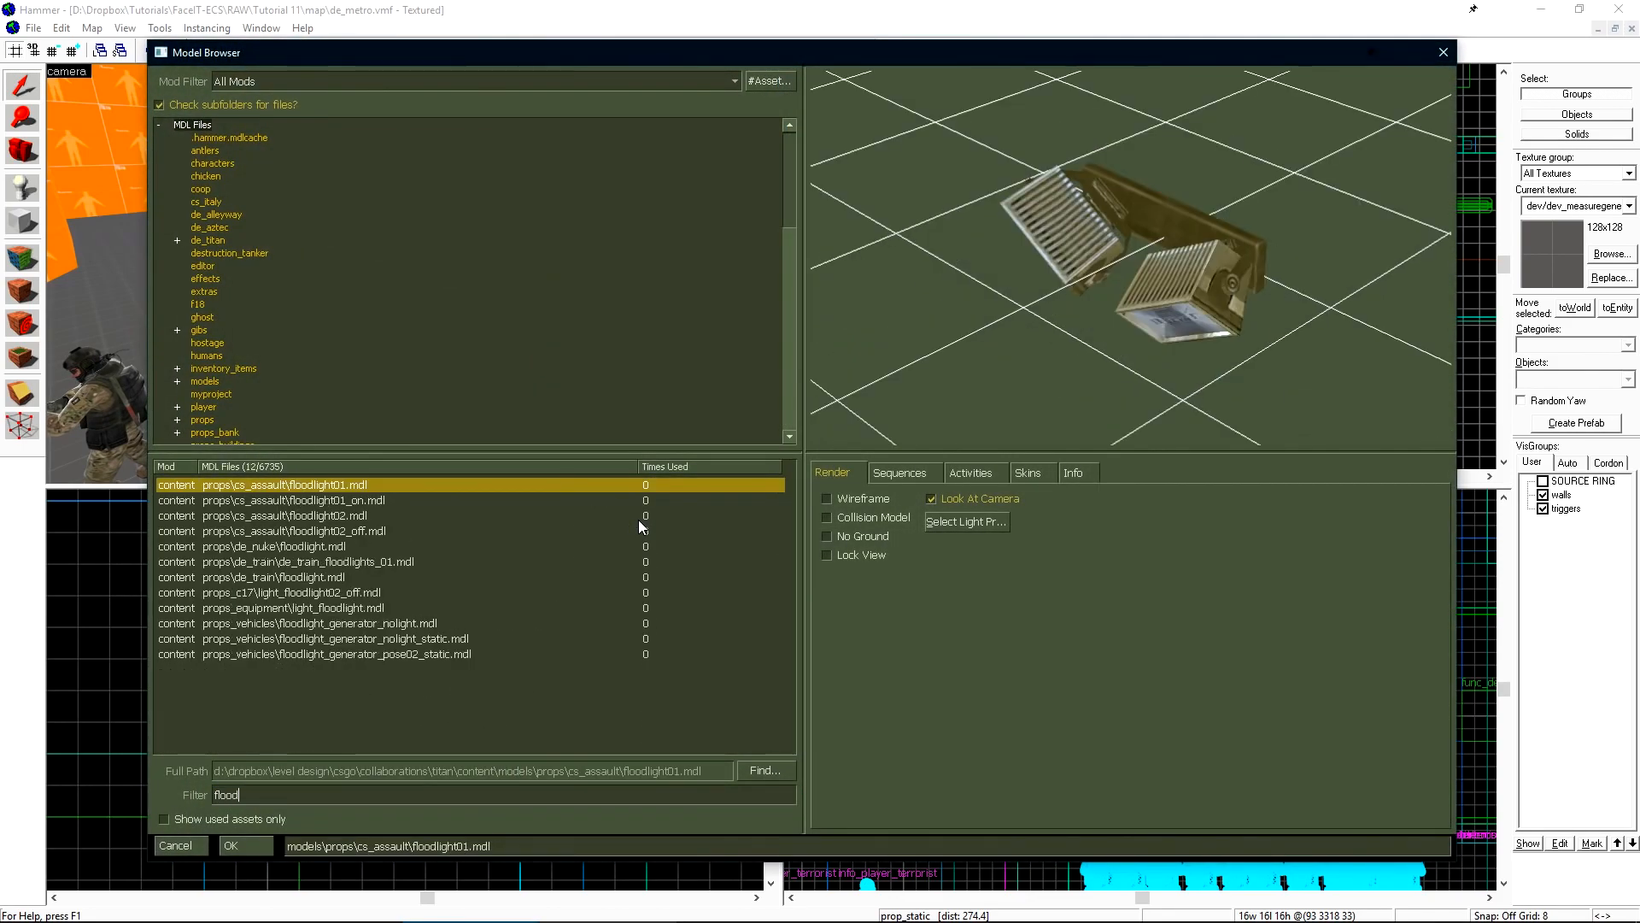
pyautogui.press('Down')
pyautogui.press('Down')
pyautogui.press('Down')
pyautogui.press('Down')
pyautogui.press('Down')
pyautogui.press('Down')
pyautogui.press('Down')
pyautogui.press('Down')
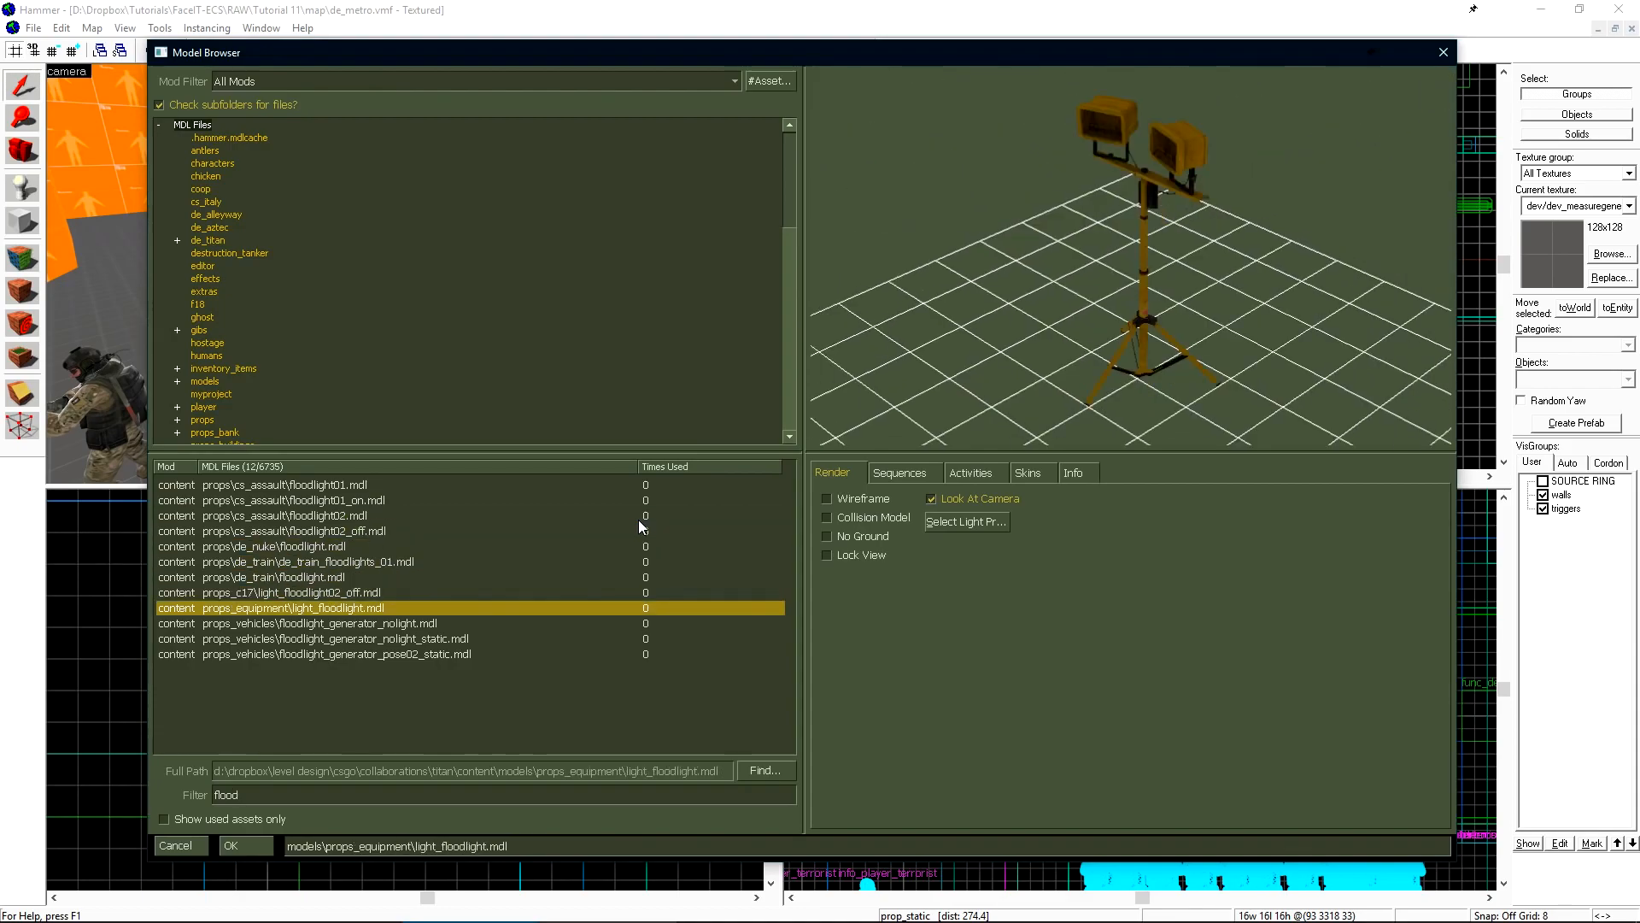
# Preview the floodlight model's skins and apply the model to the prop with skin1
pyautogui.moveTo(1044, 260); pyautogui.dragTo(1024, 188)
pyautogui.moveTo(1068, 130); pyautogui.dragTo(1120, 132)
pyautogui.click(1042, 471)
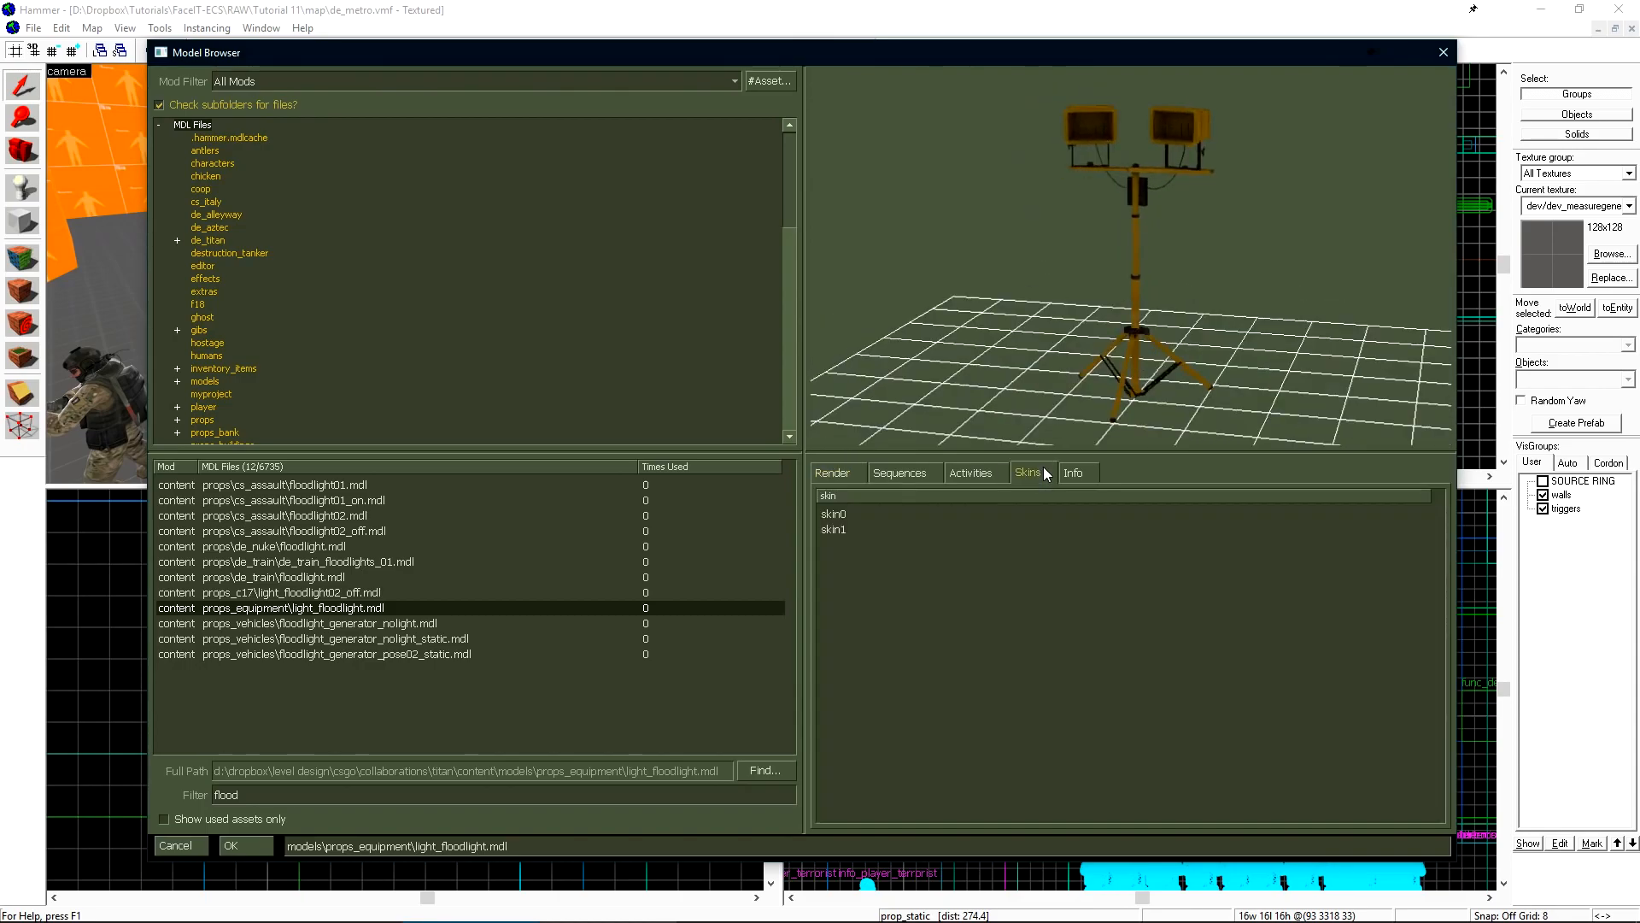
pyautogui.click(884, 511)
pyautogui.click(880, 526)
pyautogui.press('Up')
pyautogui.click(876, 528)
pyautogui.click(874, 518)
pyautogui.click(871, 526)
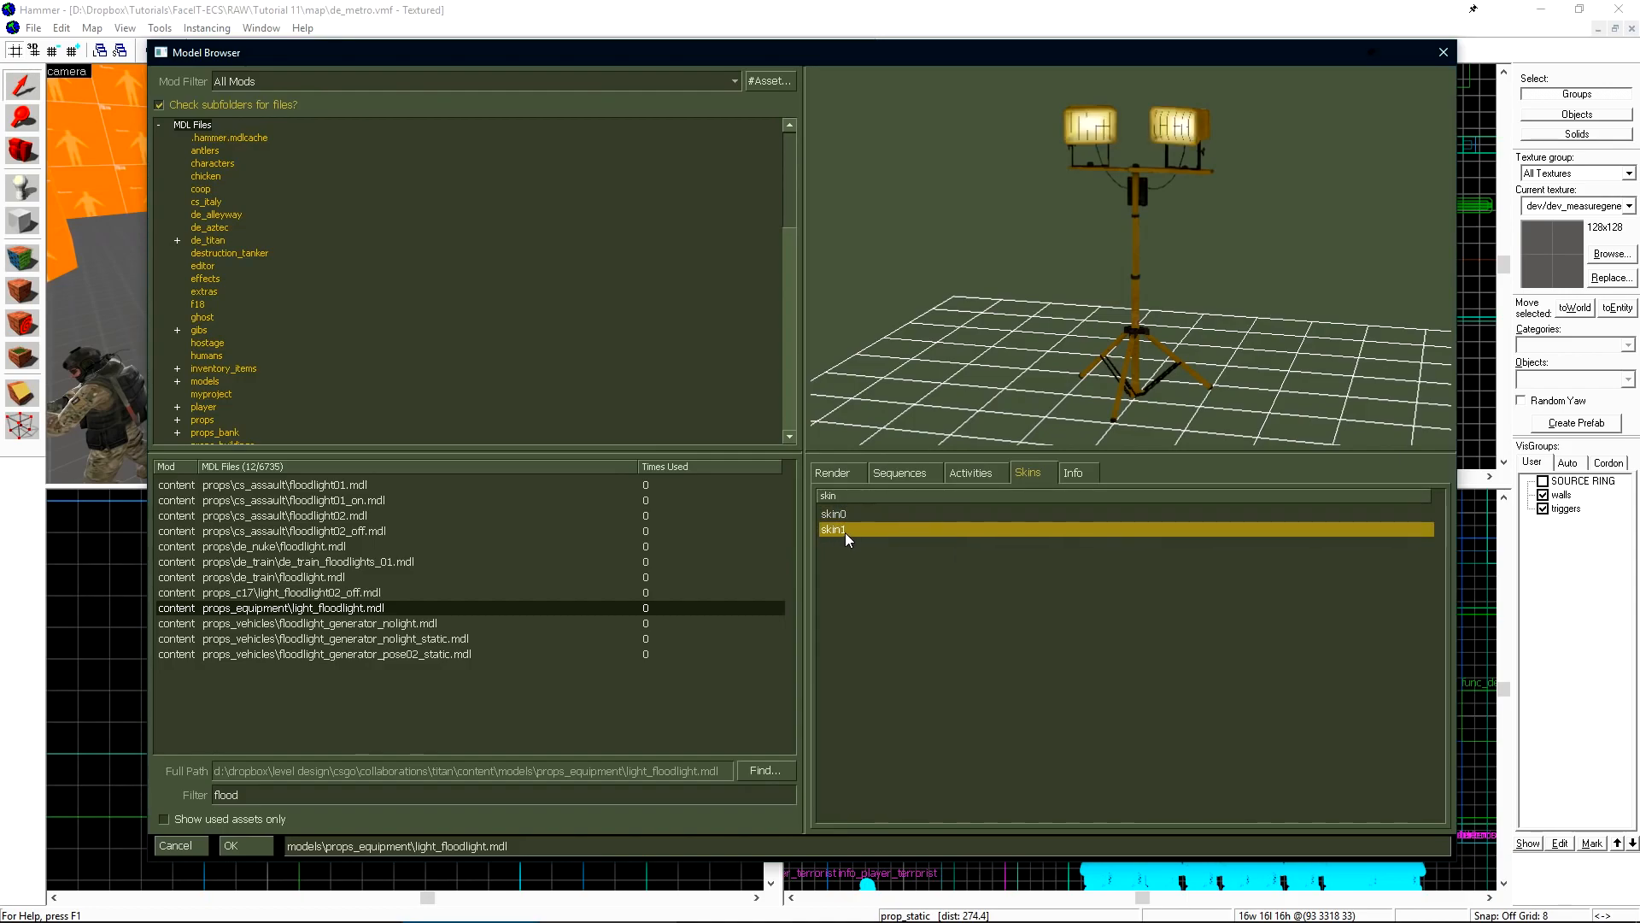
pyautogui.press('Return')
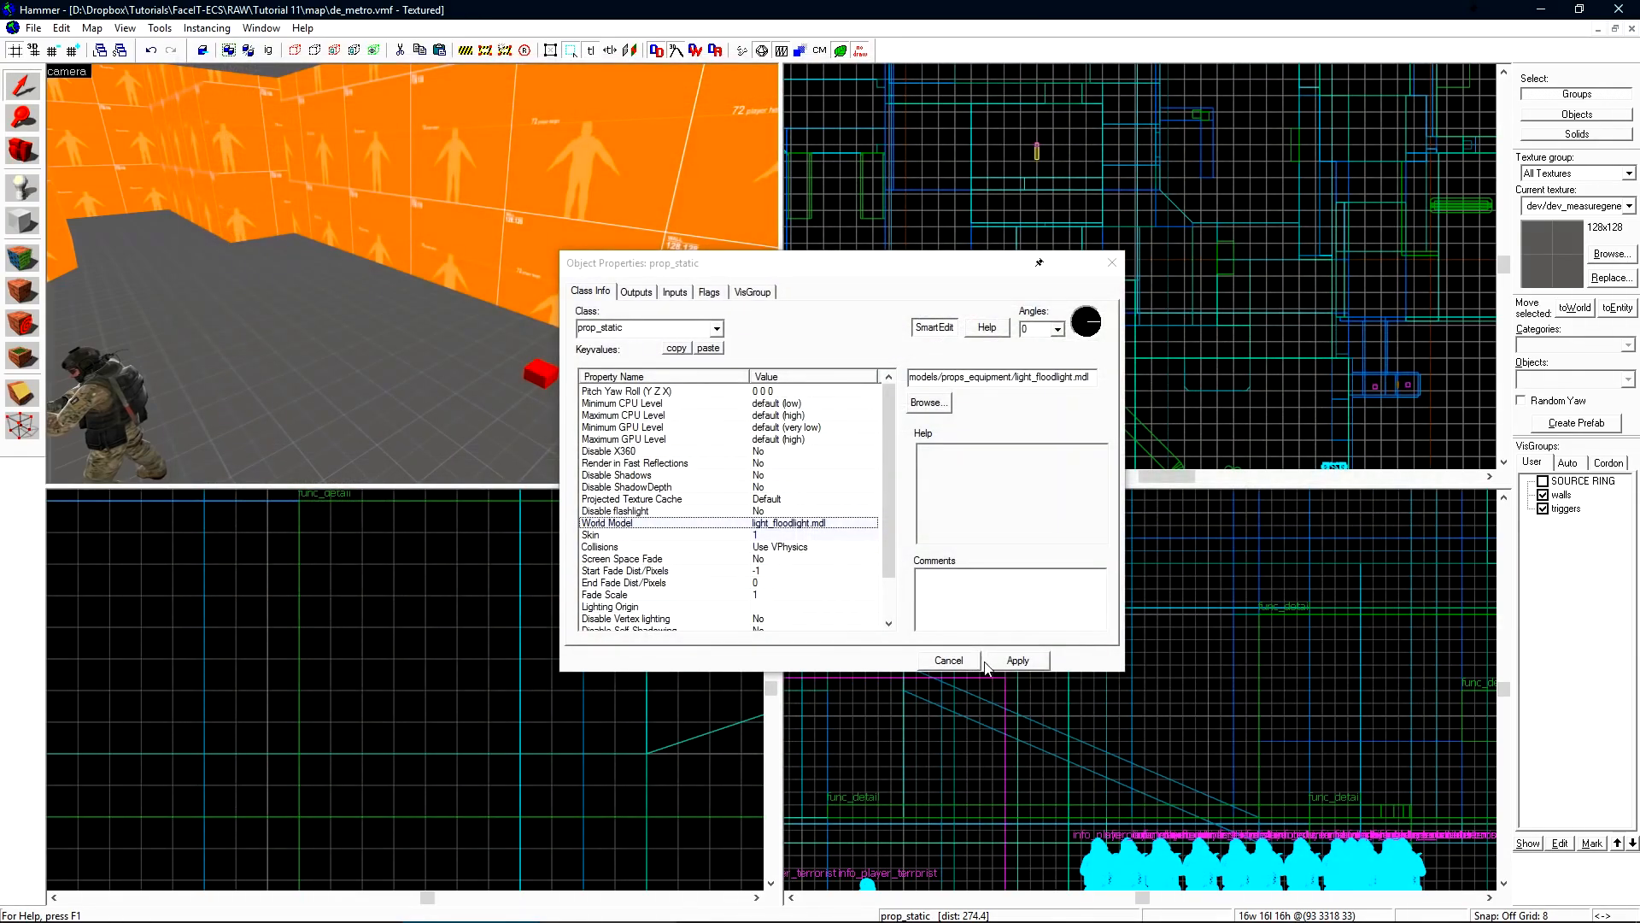
pyautogui.click(1009, 661)
# Rotate the floodlight prop to a yaw of 225 and move it into the nearby corner
pyautogui.press('z')
pyautogui.moveTo(1161, 241); pyautogui.dragTo(1114, 376)
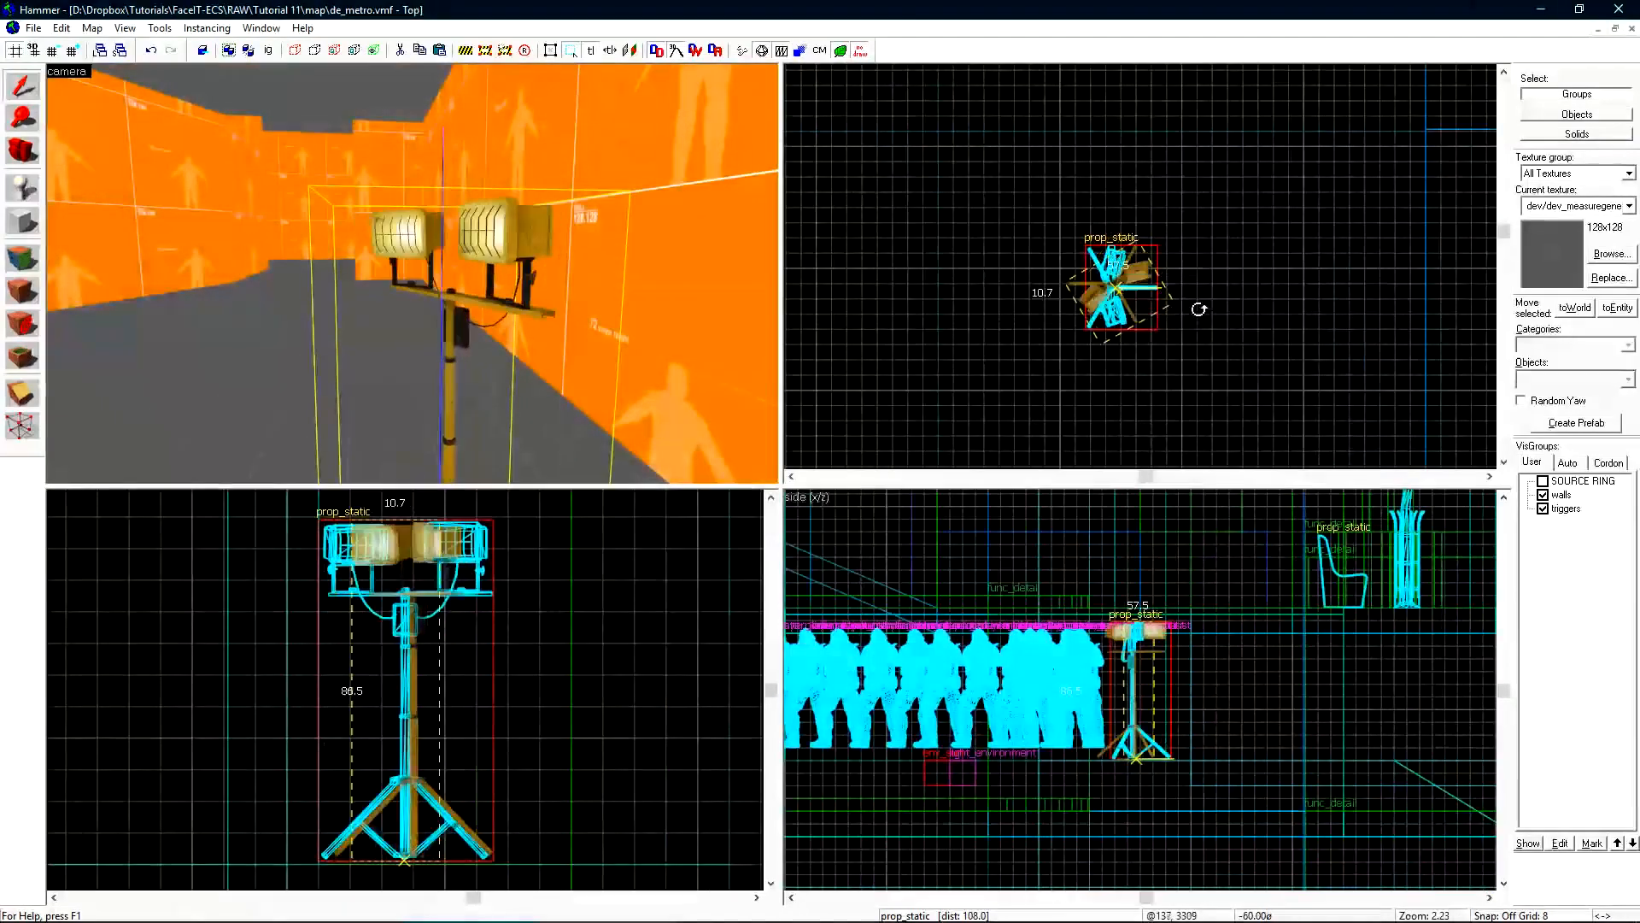
pyautogui.keyDown('shift'); pyautogui.moveTo(1126, 294); pyautogui.dragTo(1209, 295); pyautogui.keyUp('shift')
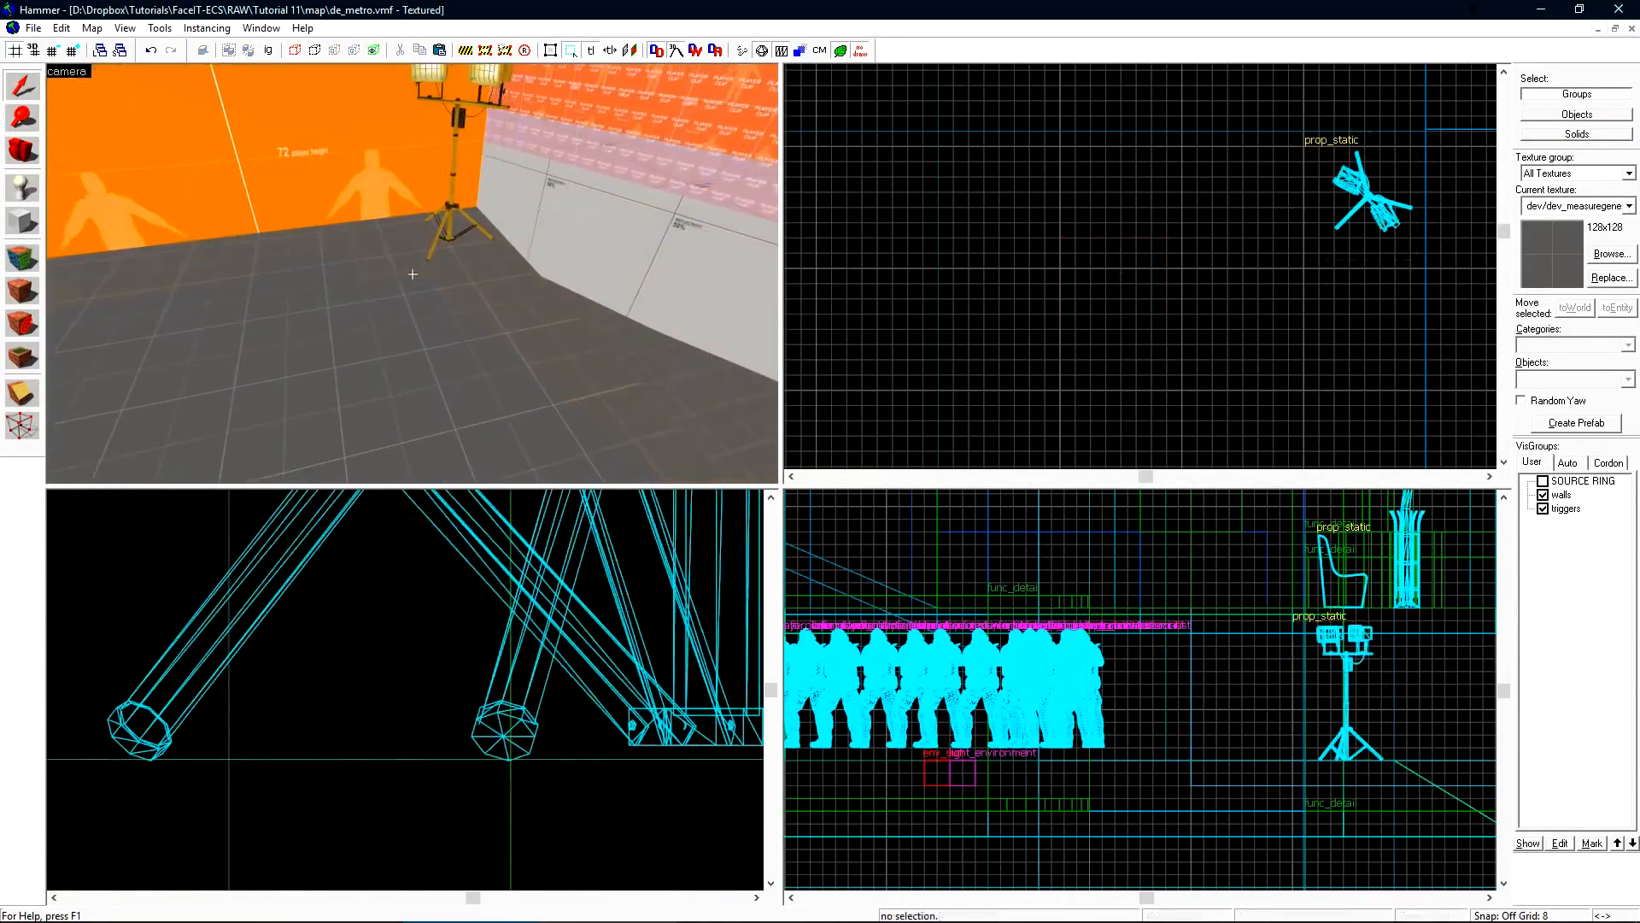
# Duplicate the floodlight prop beside the original and change the copy's class to light_spot
pyautogui.click(507, 164)
pyautogui.click(507, 169)
pyautogui.keyDown('shift'); pyautogui.moveTo(1353, 179); pyautogui.dragTo(1255, 229); pyautogui.keyUp('shift')
pyautogui.doubleClick(1255, 229)
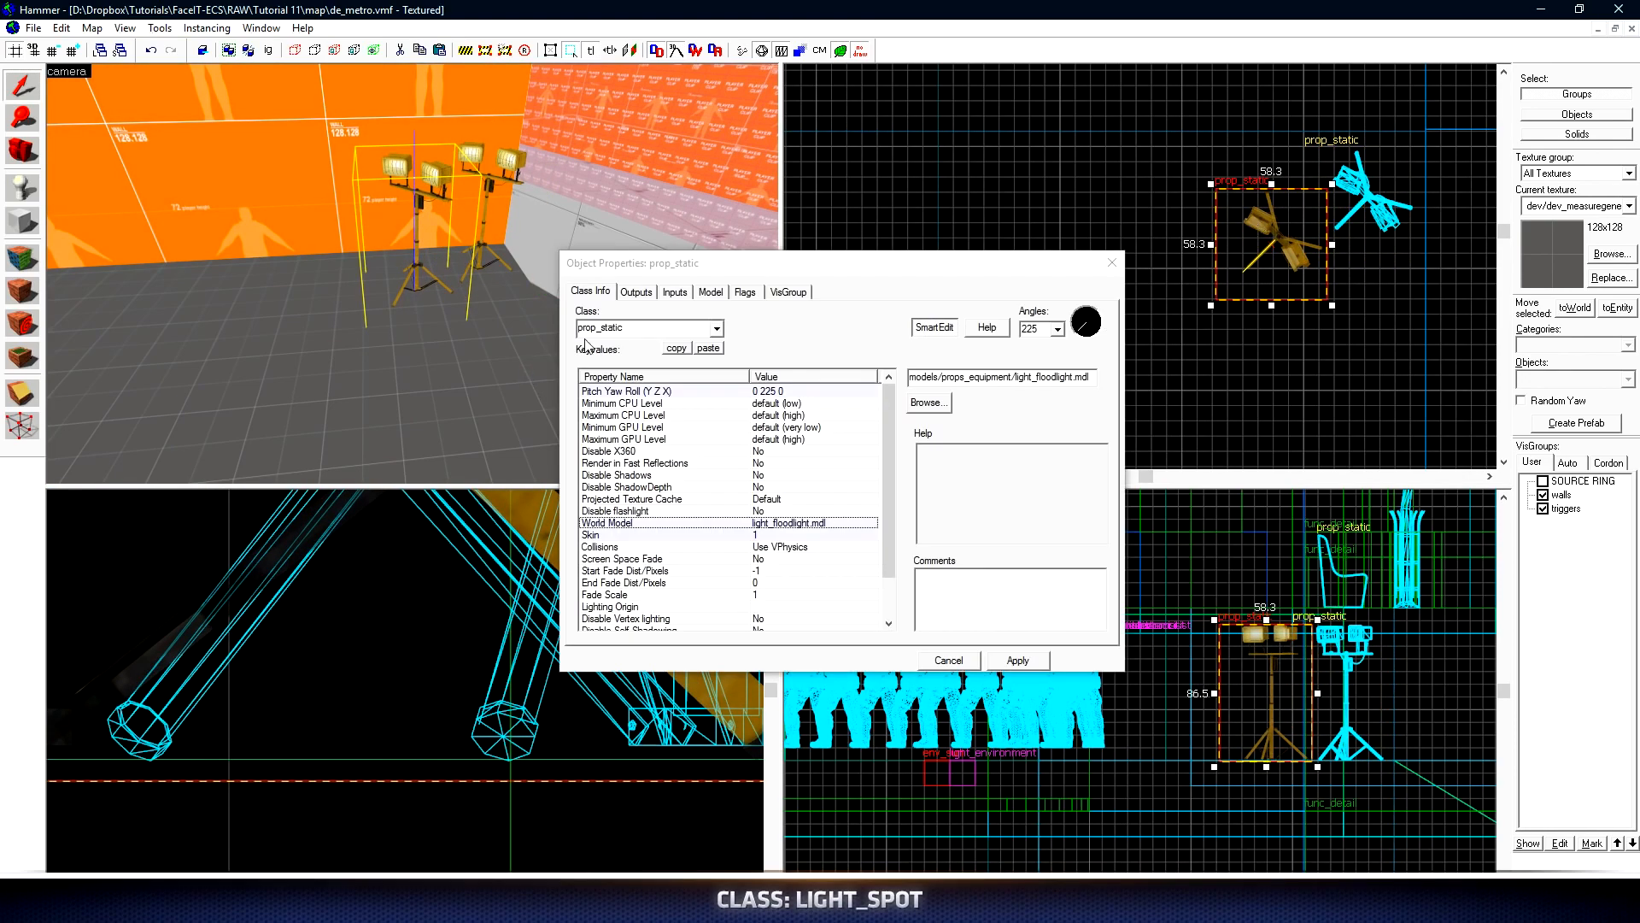
pyautogui.write('light_spot')
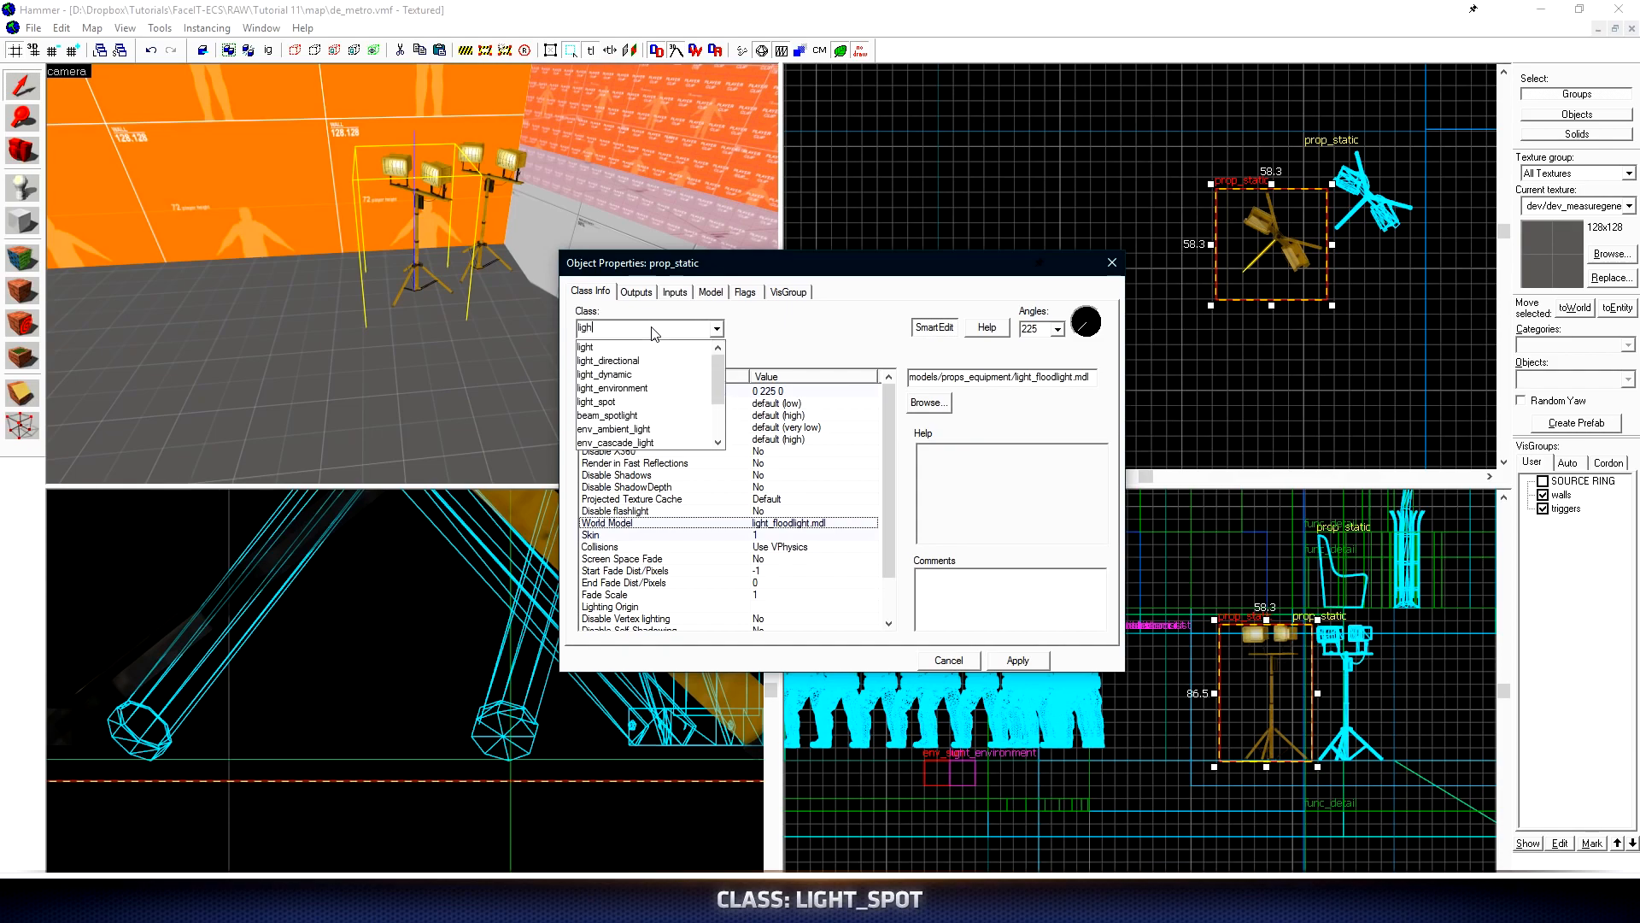
pyautogui.press('Return')
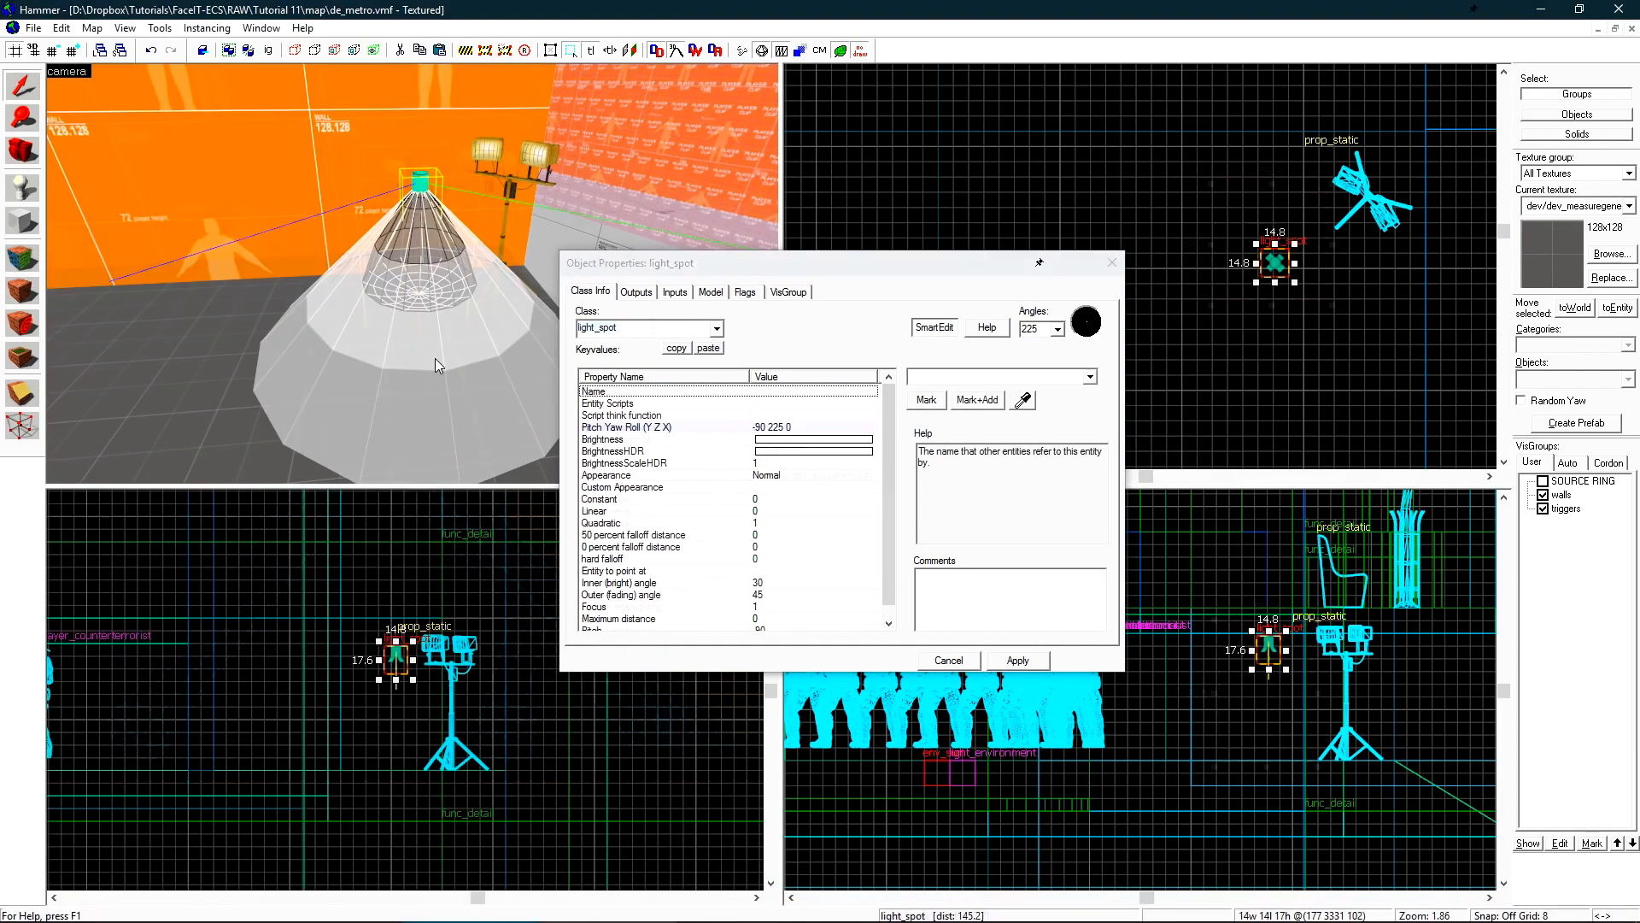
pyautogui.click(434, 357)
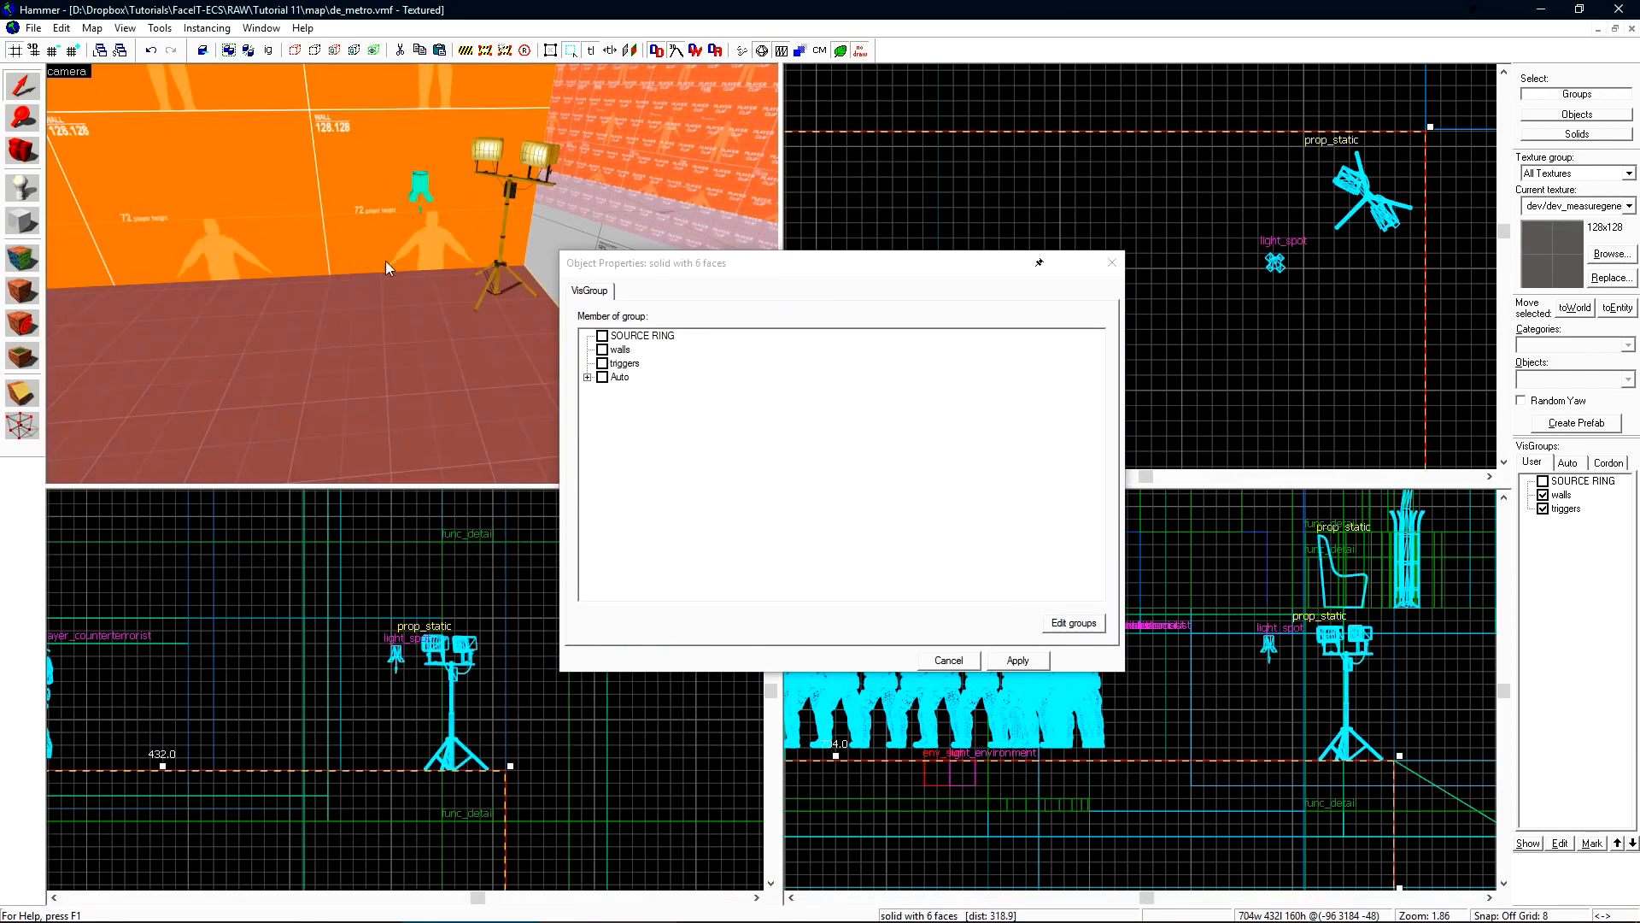
pyautogui.click(422, 181)
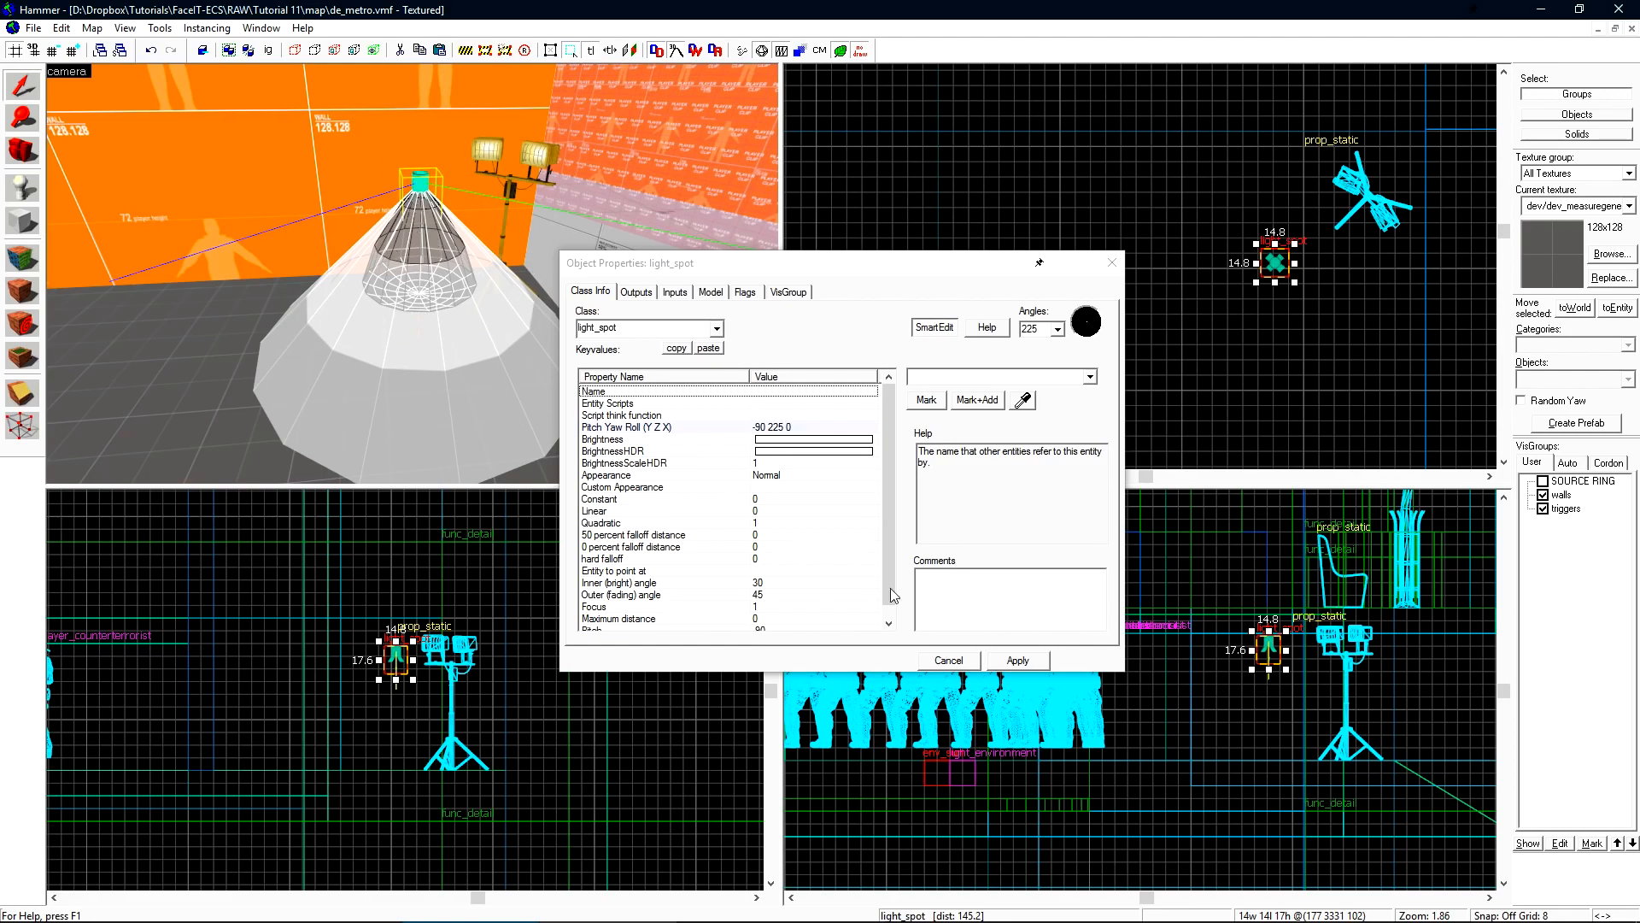
pyautogui.click(1003, 664)
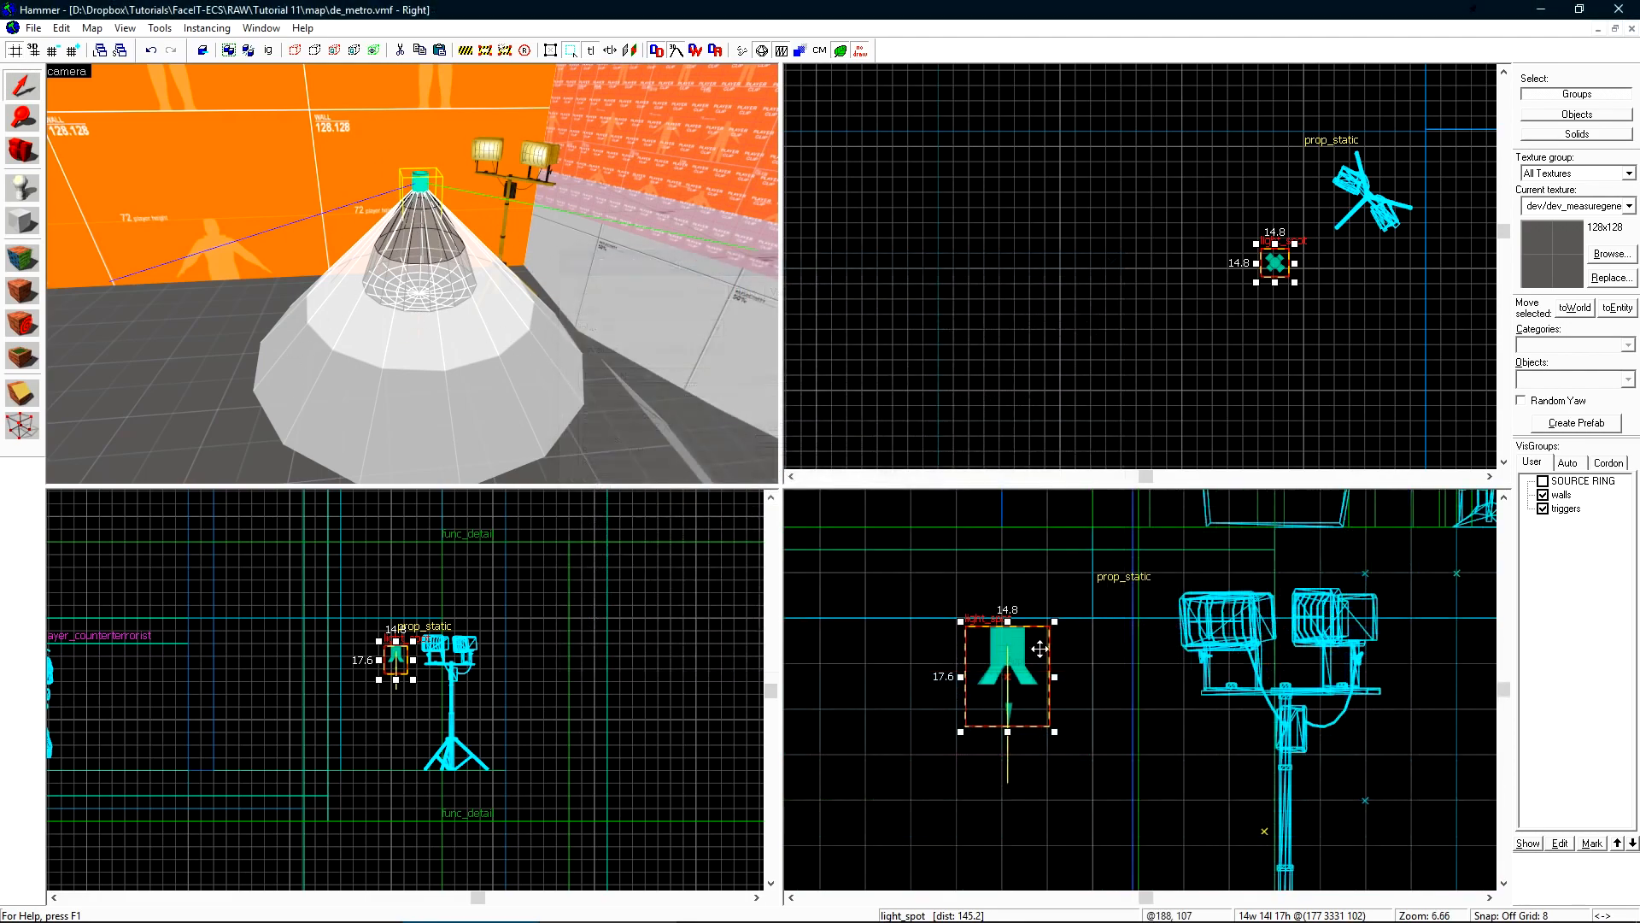
pyautogui.click(1038, 645)
pyautogui.moveTo(1051, 629); pyautogui.dragTo(1211, 631)
pyautogui.scroll(7, 1391, 206)
pyautogui.moveTo(1237, 352); pyautogui.dragTo(1148, 304)
pyautogui.moveTo(1206, 417); pyautogui.dragTo(1220, 173)
pyautogui.scroll(2, 1272, 107)
pyautogui.press('z')
pyautogui.press('d')
pyautogui.press('w')
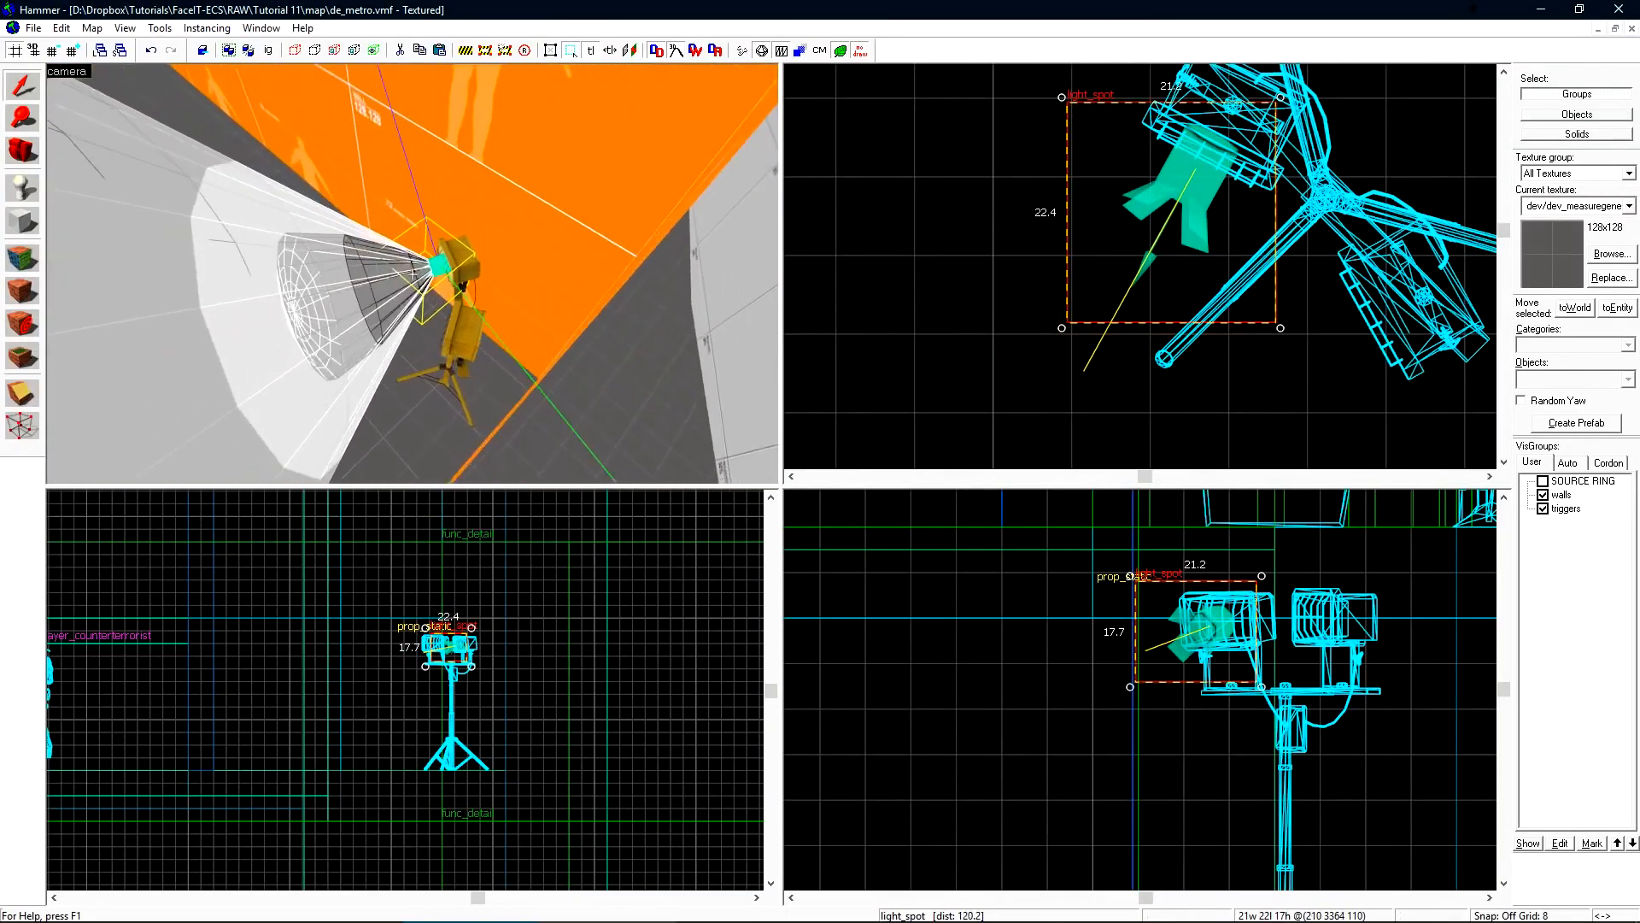
pyautogui.press('z')
pyautogui.scroll(2, 1151, 299)
pyautogui.moveTo(1151, 305); pyautogui.dragTo(1205, 200)
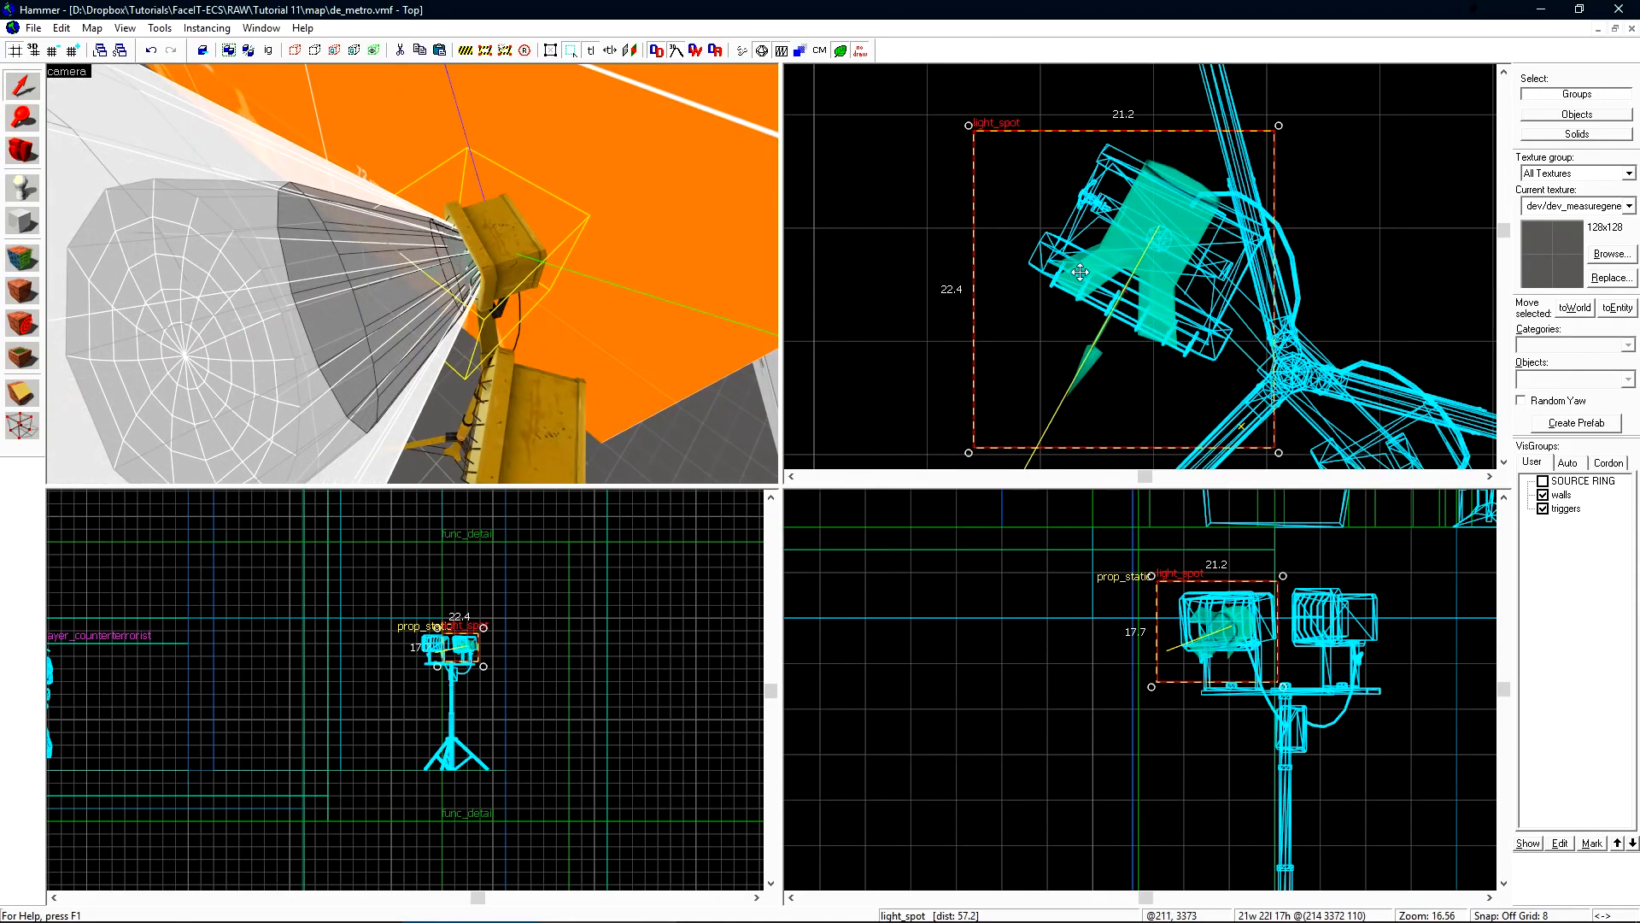
pyautogui.scroll(-3, 1130, 173)
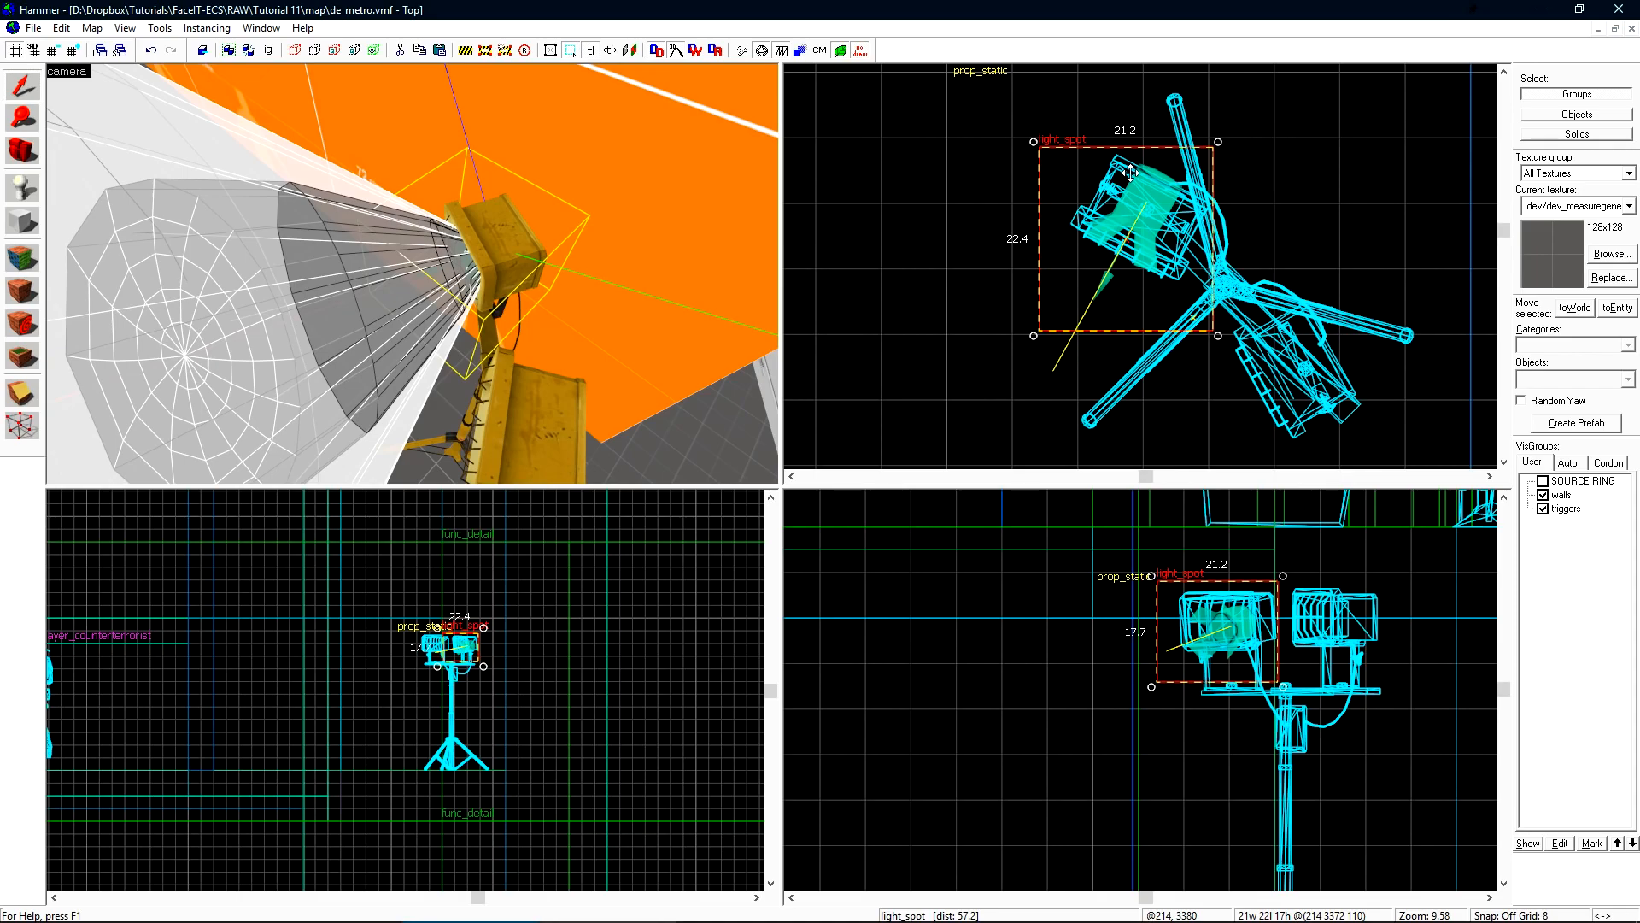
pyautogui.moveTo(1156, 220); pyautogui.dragTo(1124, 271)
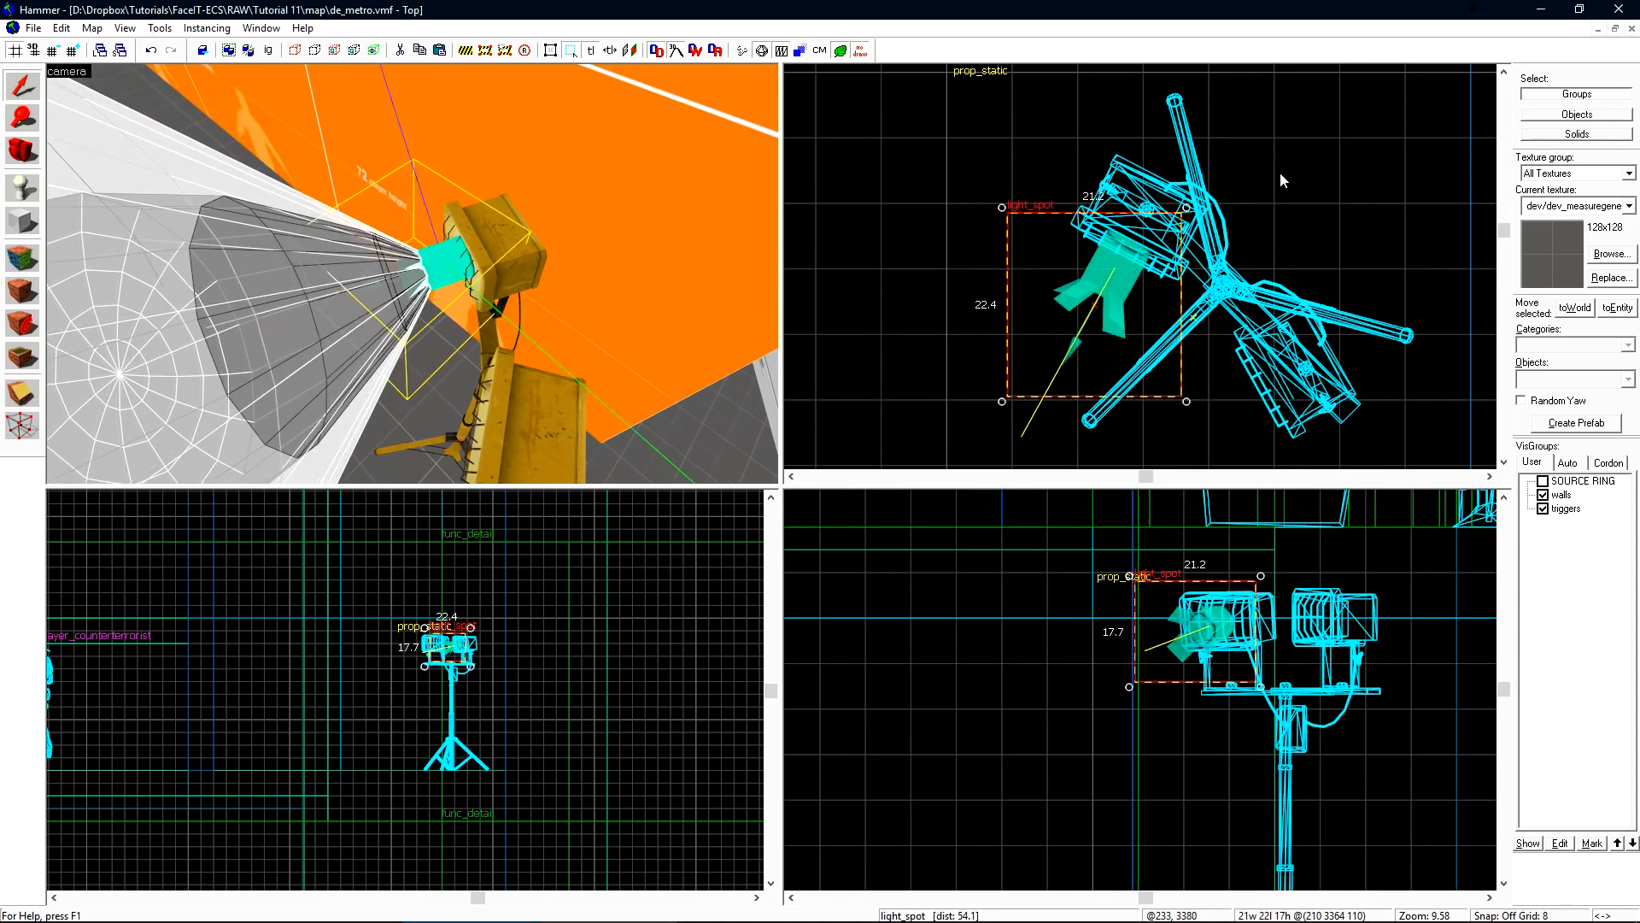
# Set the light_spot's Brightness to a warm white of 254 245 218 with an intensity of 550
pyautogui.press('Escape')
pyautogui.doubleClick(417, 272)
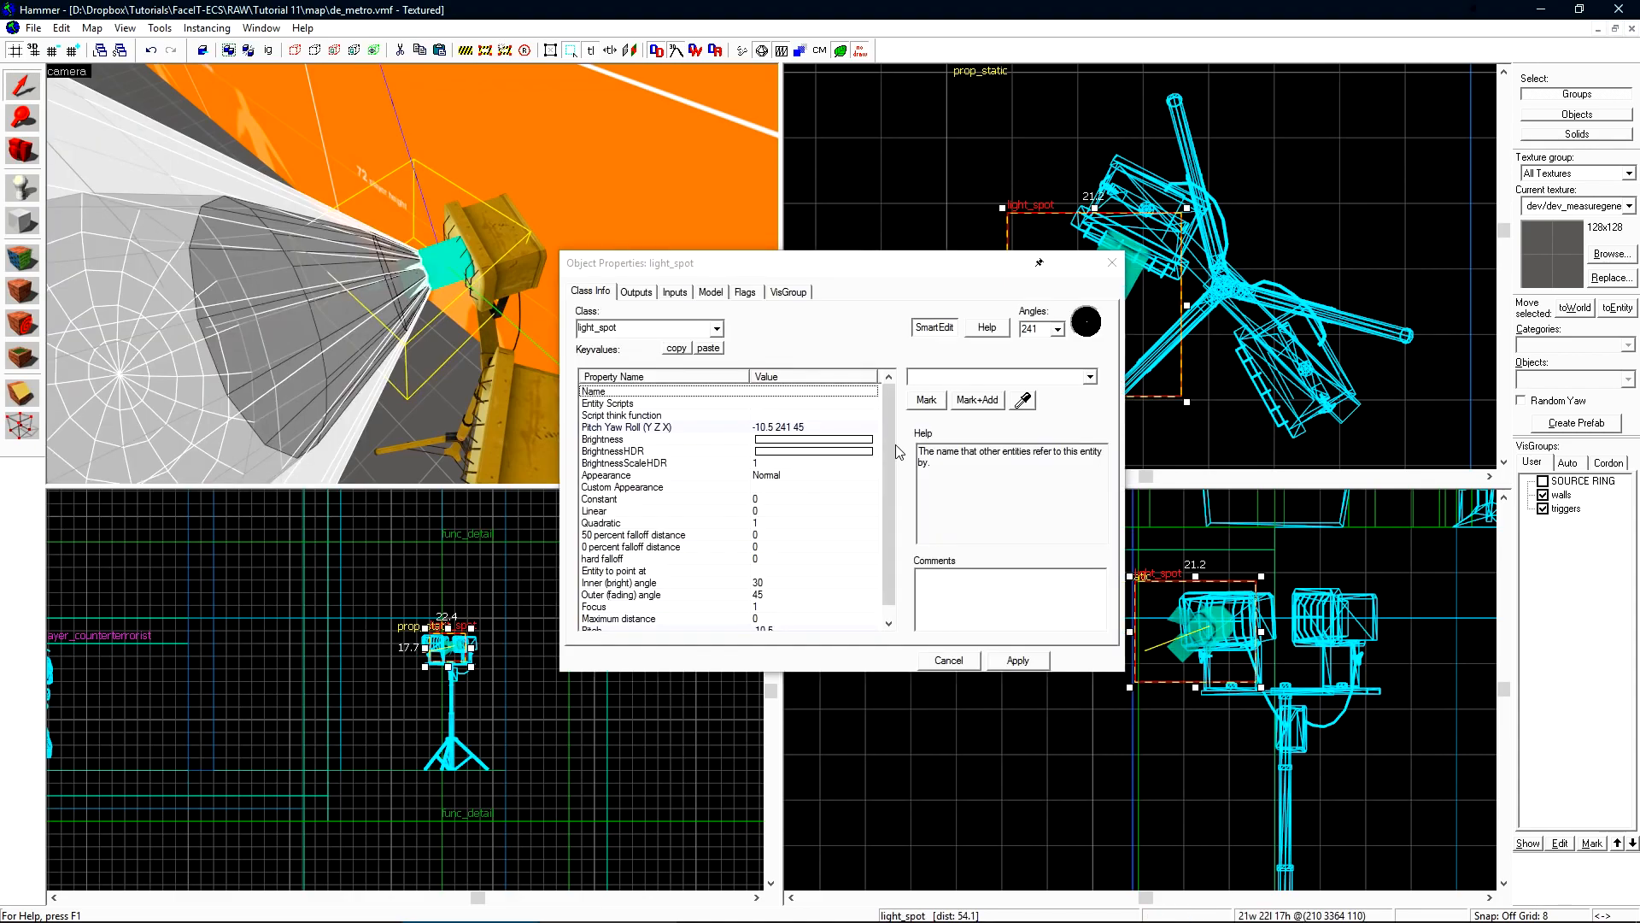
pyautogui.click(646, 440)
pyautogui.click(946, 407)
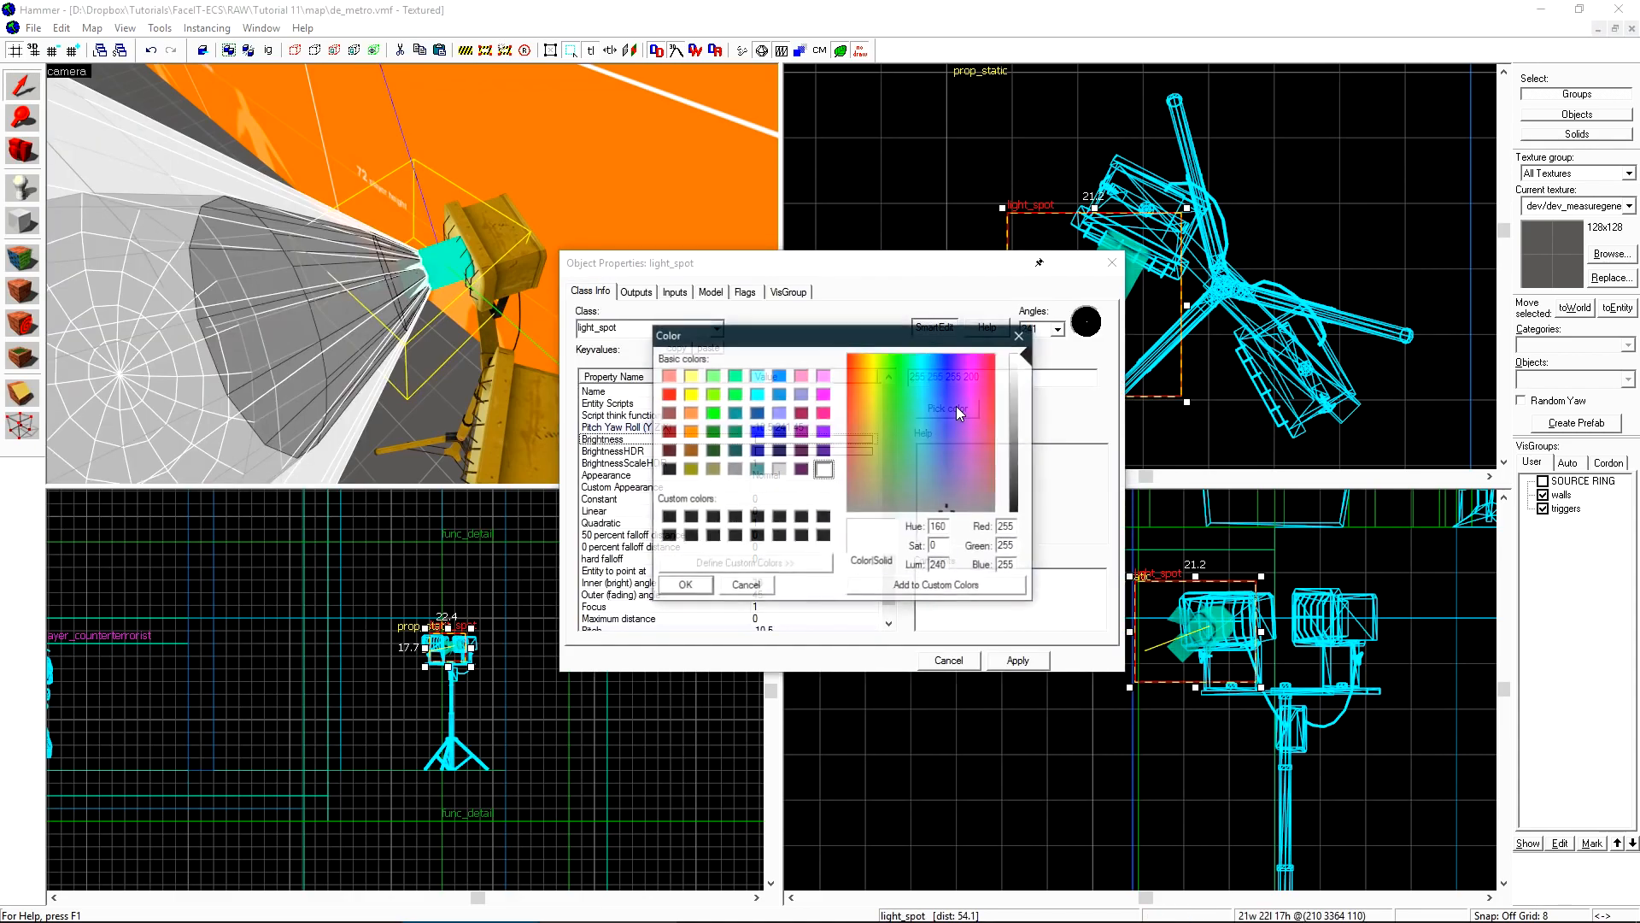
pyautogui.moveTo(878, 357); pyautogui.dragTo(866, 364)
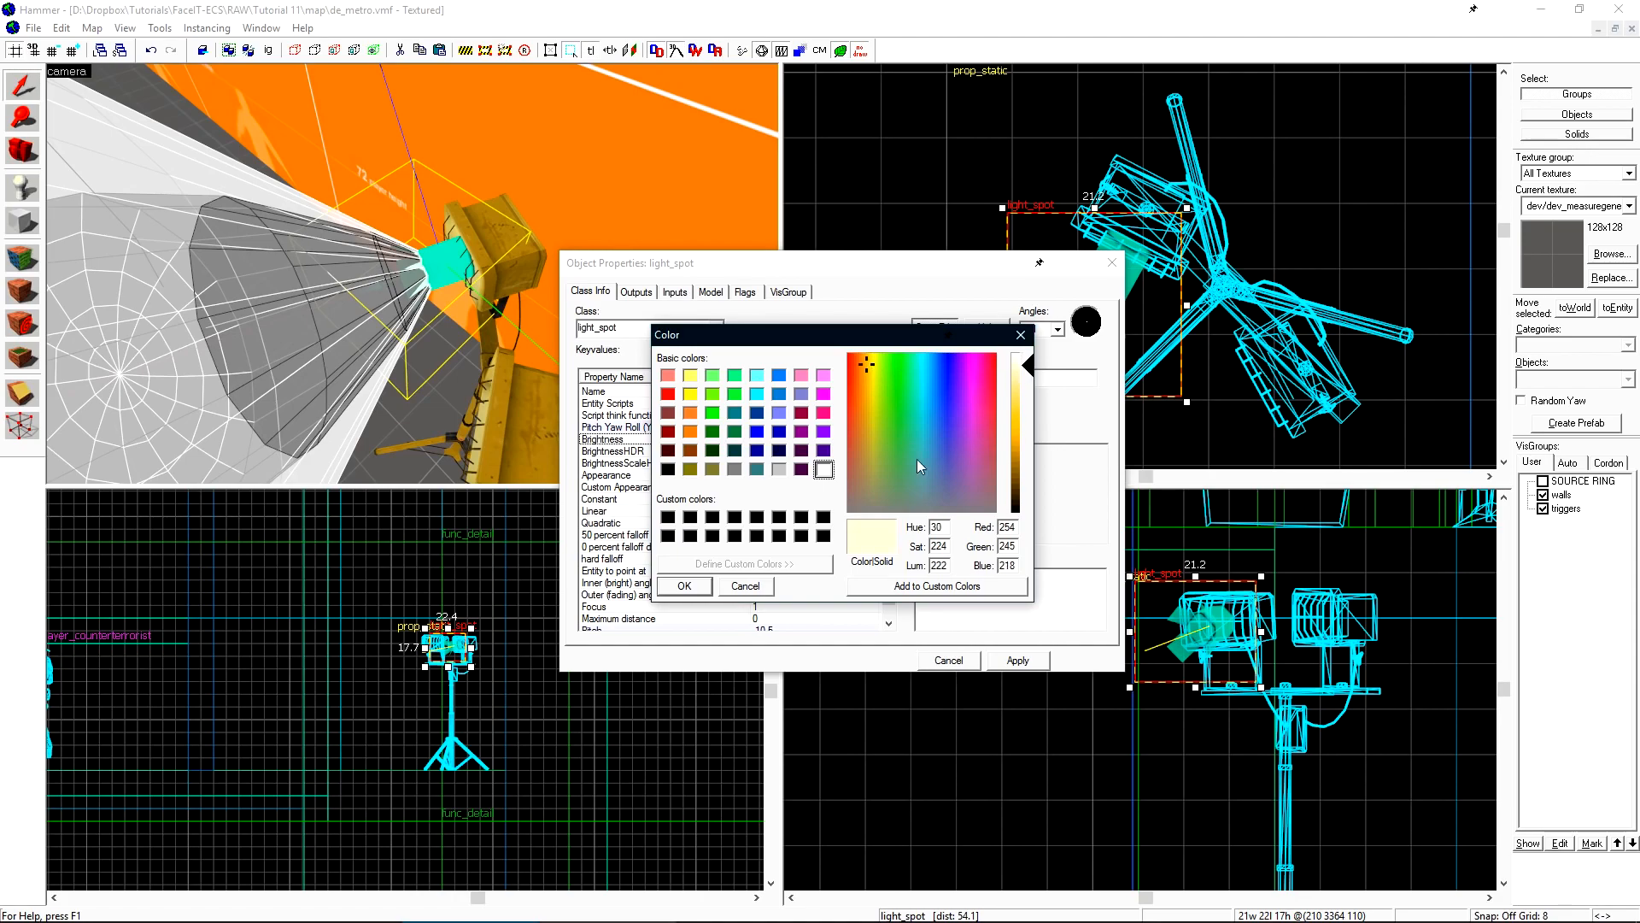
pyautogui.click(683, 586)
pyautogui.click(1016, 663)
pyautogui.click(963, 377)
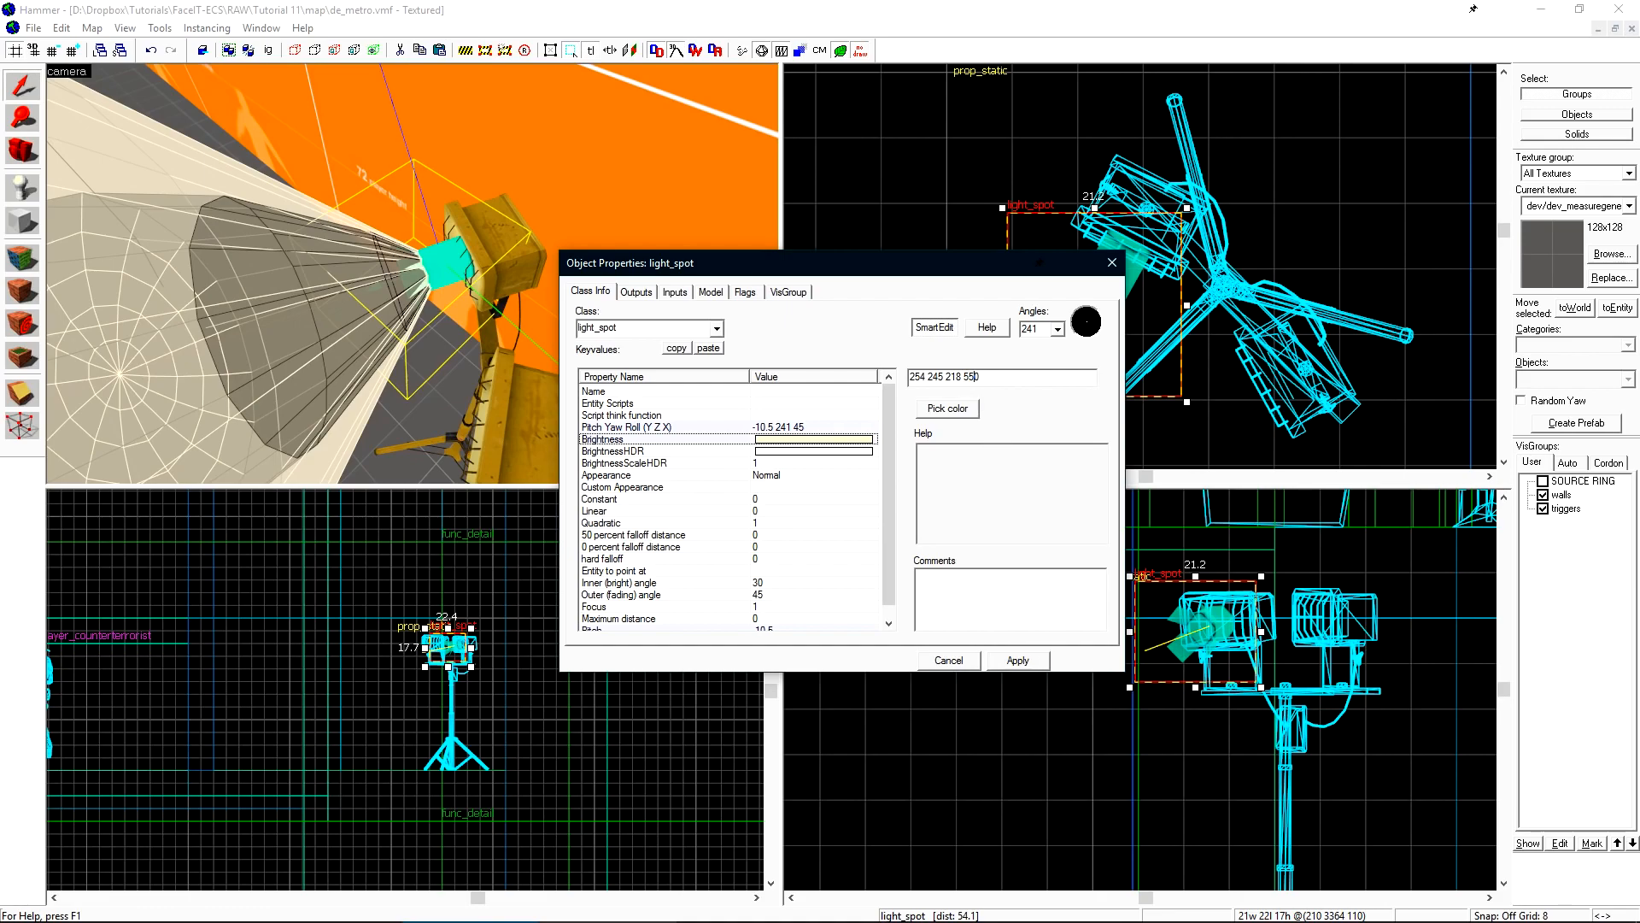
# Apply an intensity of 550 to the light_spot's Brightness value
pyautogui.write('550')
pyautogui.click(1017, 660)
# Examine the light_spot's inner (bright) angle, outer (fading) angle and focus settings
pyautogui.scroll(-1, 887, 510)
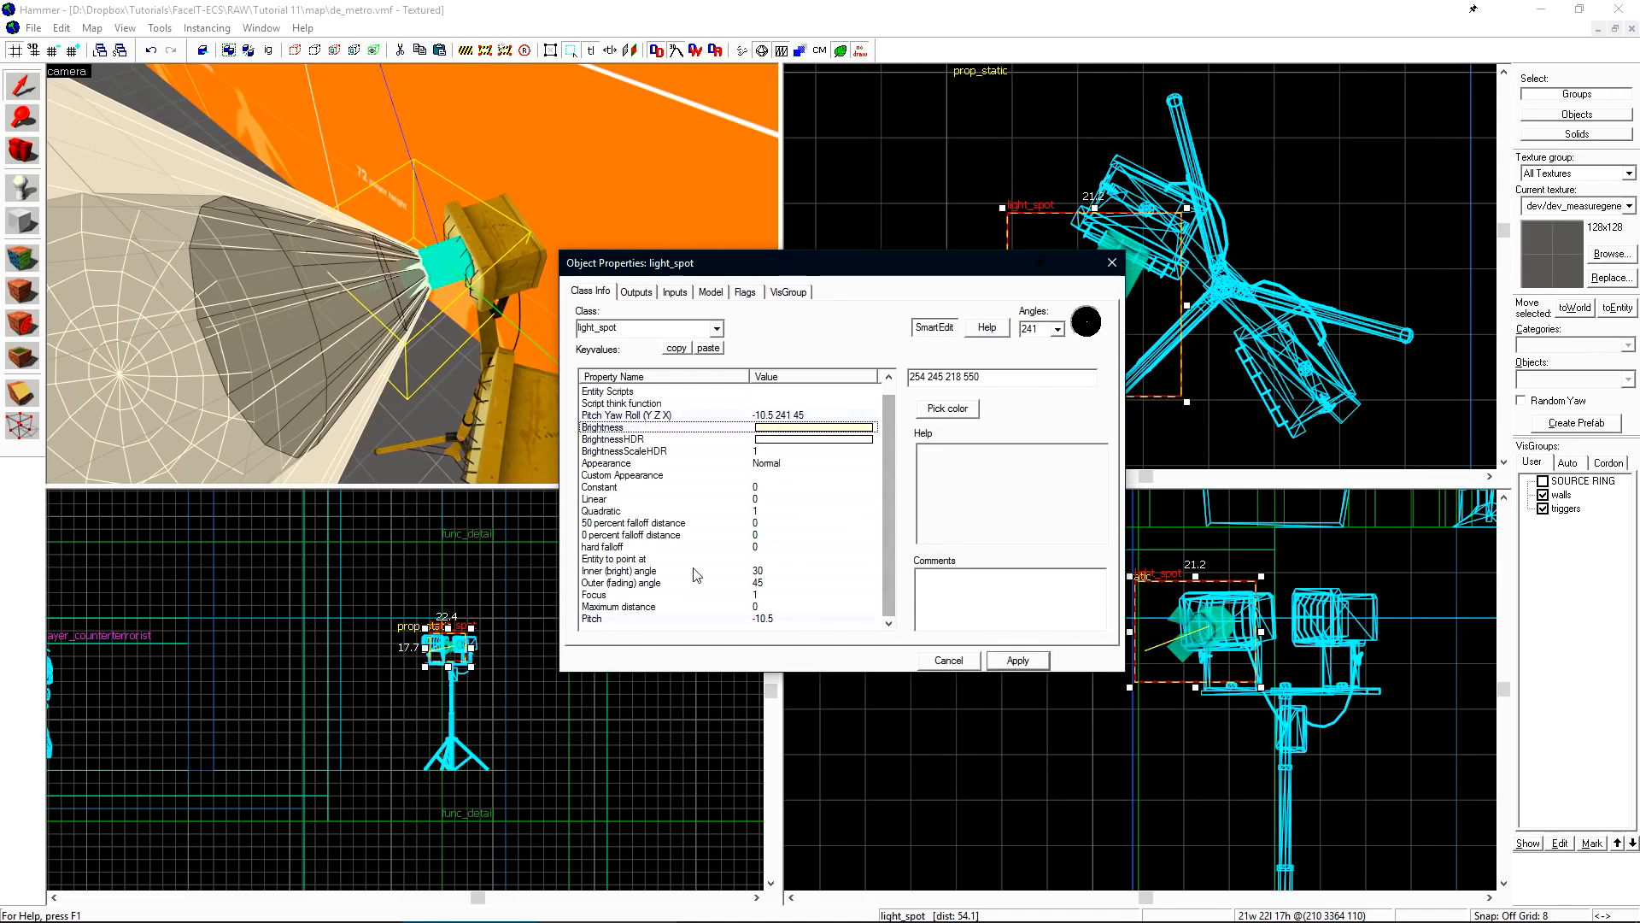
pyautogui.click(610, 594)
pyautogui.click(616, 571)
pyautogui.click(616, 581)
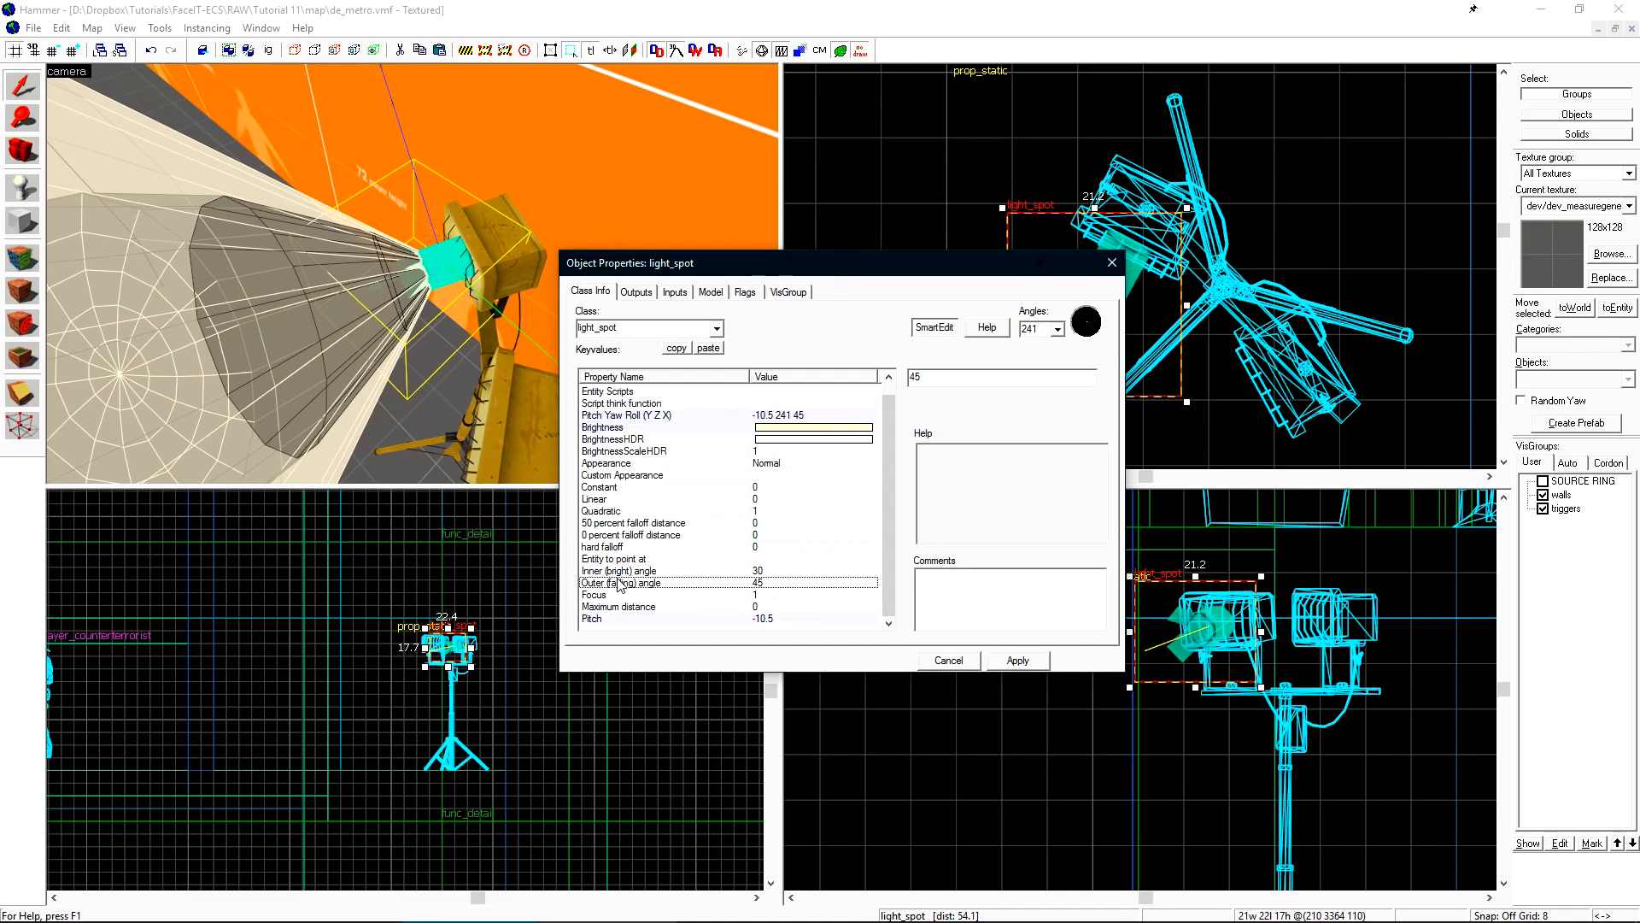
pyautogui.click(611, 595)
pyautogui.click(615, 573)
pyautogui.click(617, 583)
pyautogui.click(615, 573)
pyautogui.click(616, 582)
pyautogui.click(614, 592)
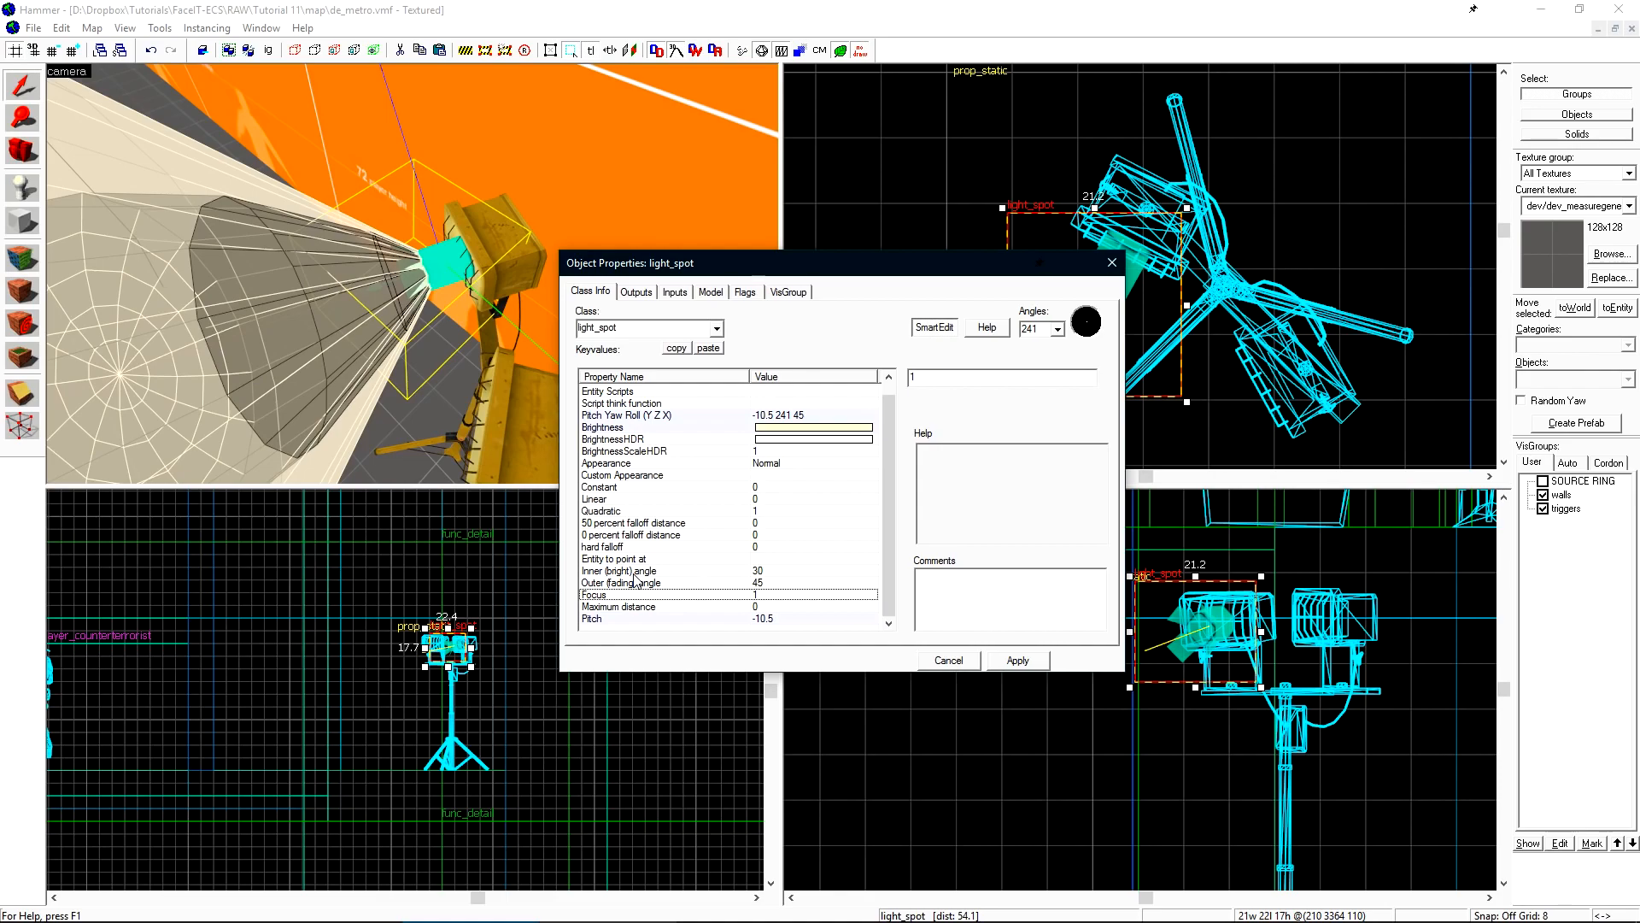
pyautogui.click(635, 582)
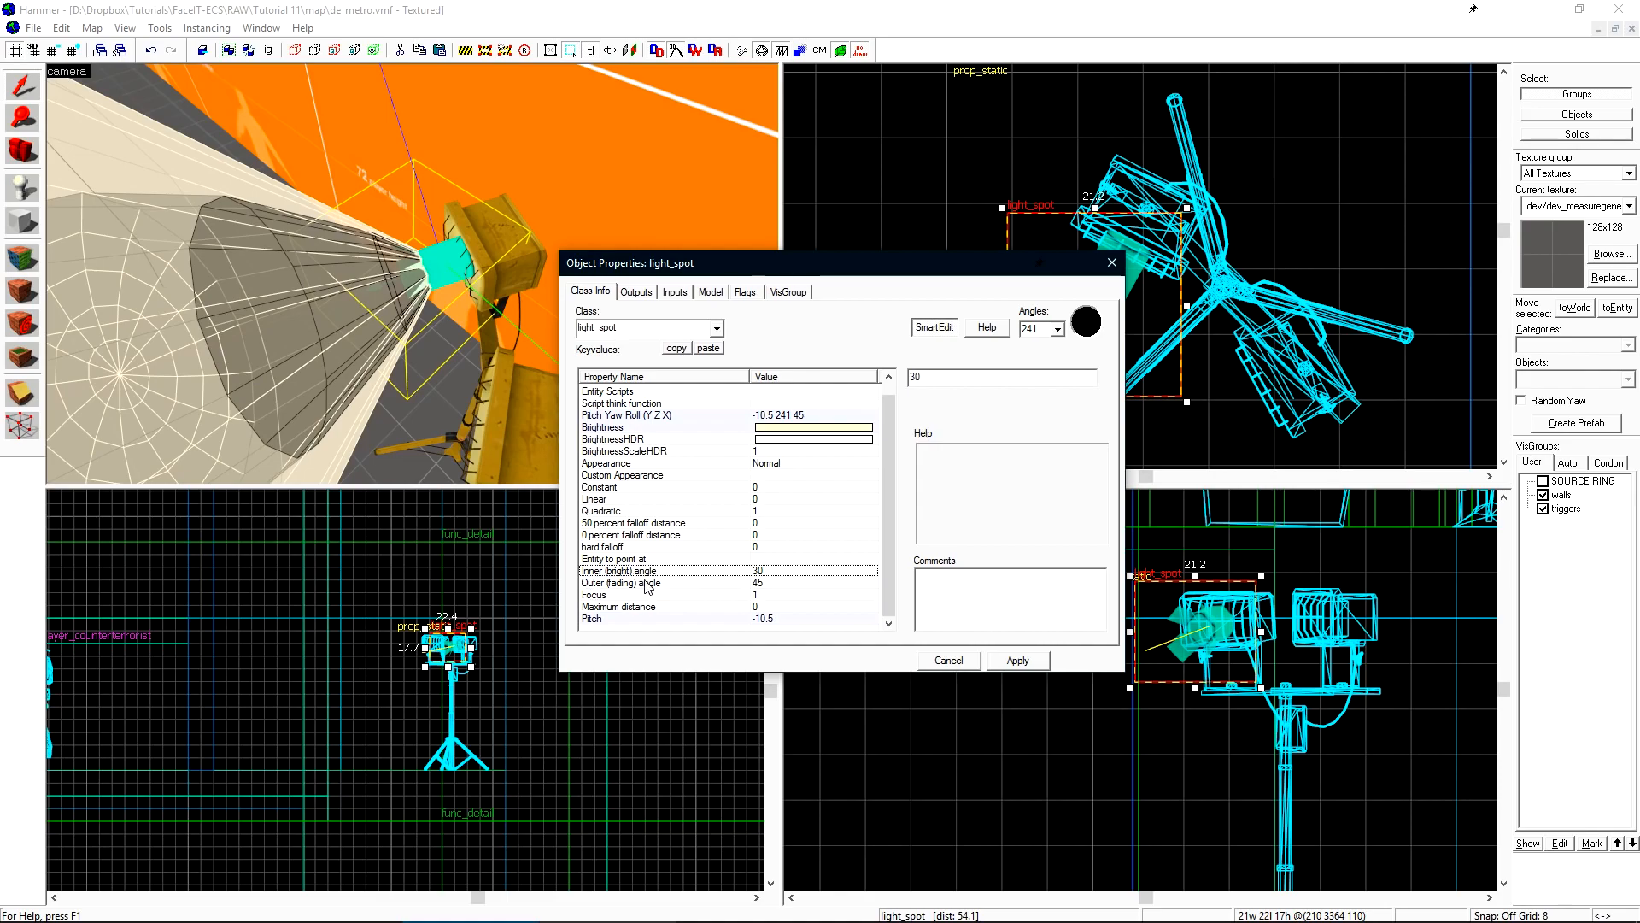
# Set the light_spot's Focus to 20 and apply it
pyautogui.click(627, 596)
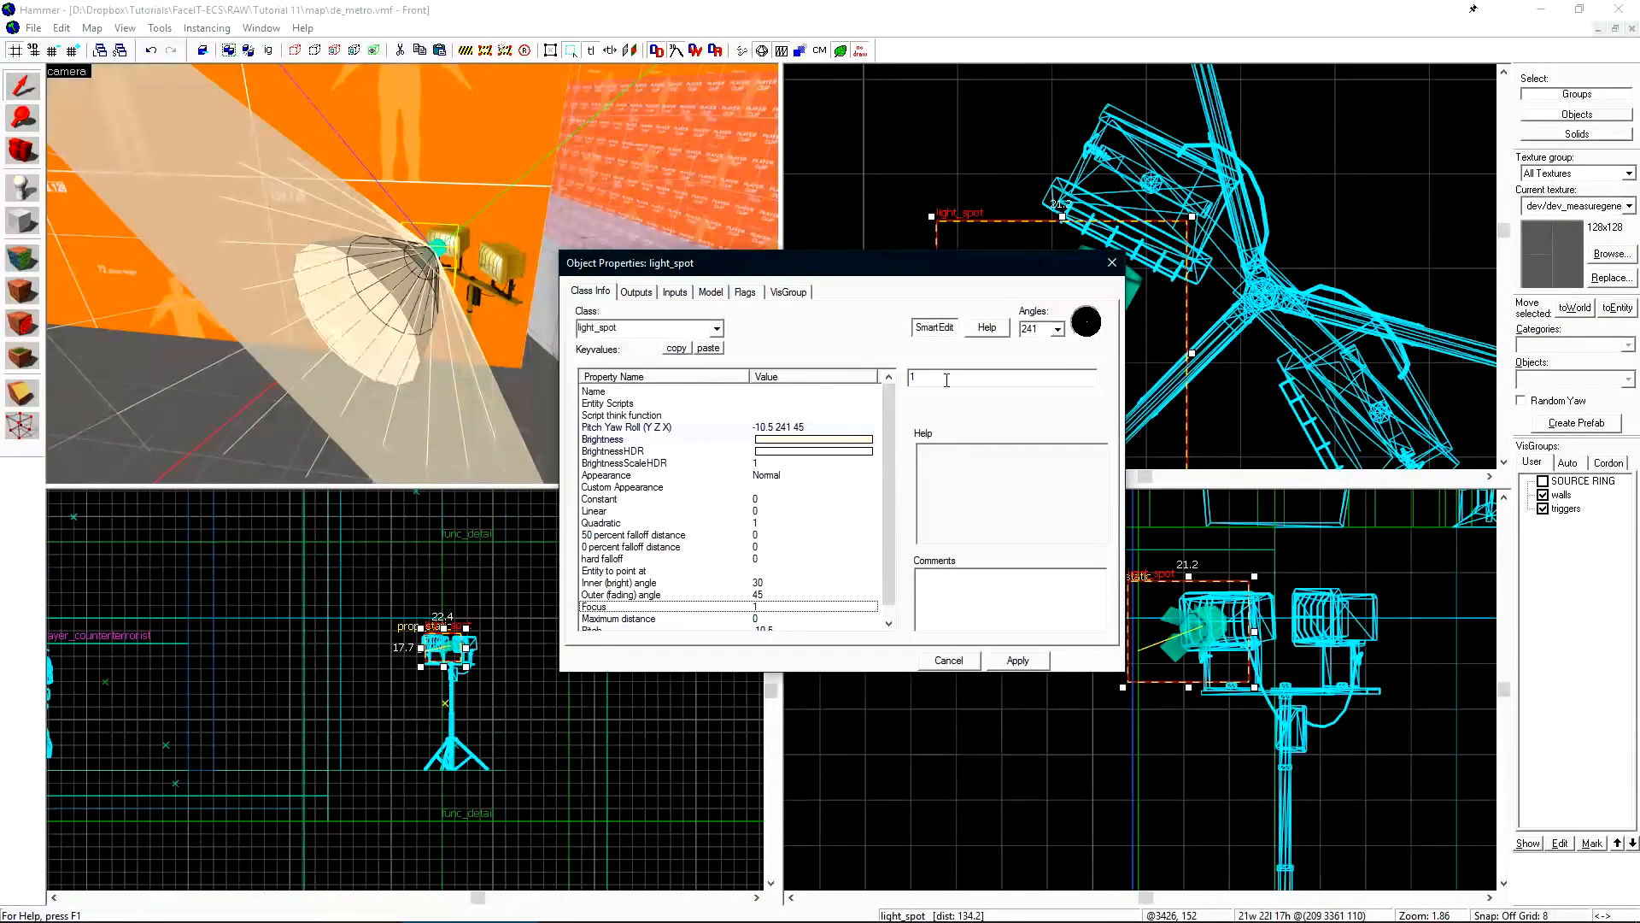
pyautogui.write('20')
pyautogui.click(1012, 660)
pyautogui.click(951, 659)
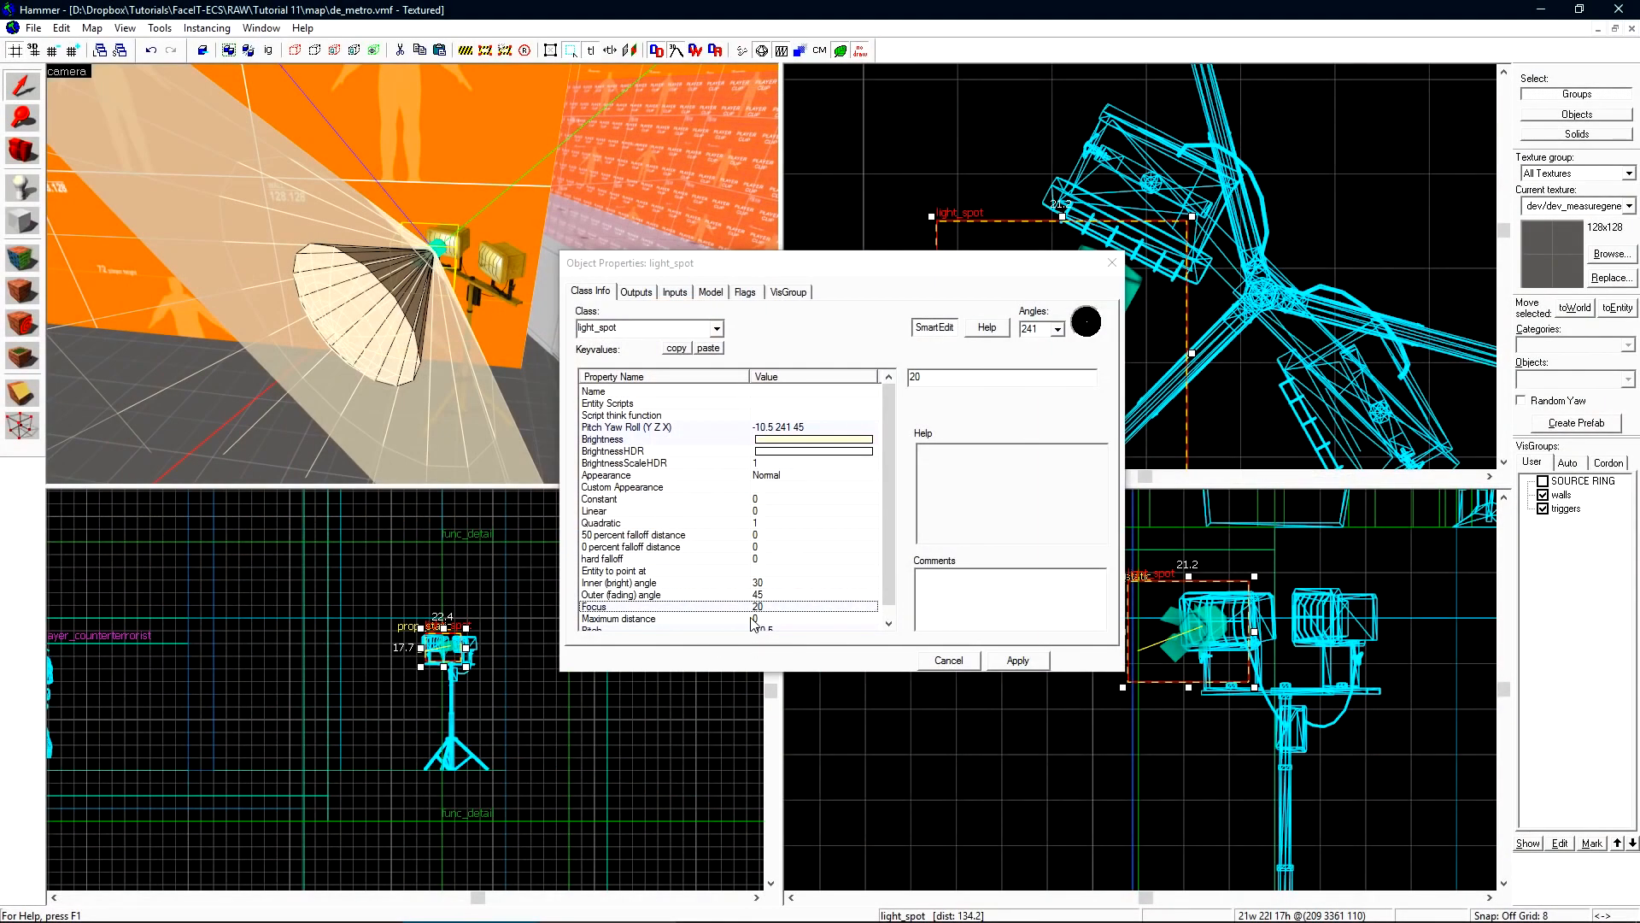
# Set the light_spot's Focus to 1 and its outer (fading) angle to 80
pyautogui.click(759, 608)
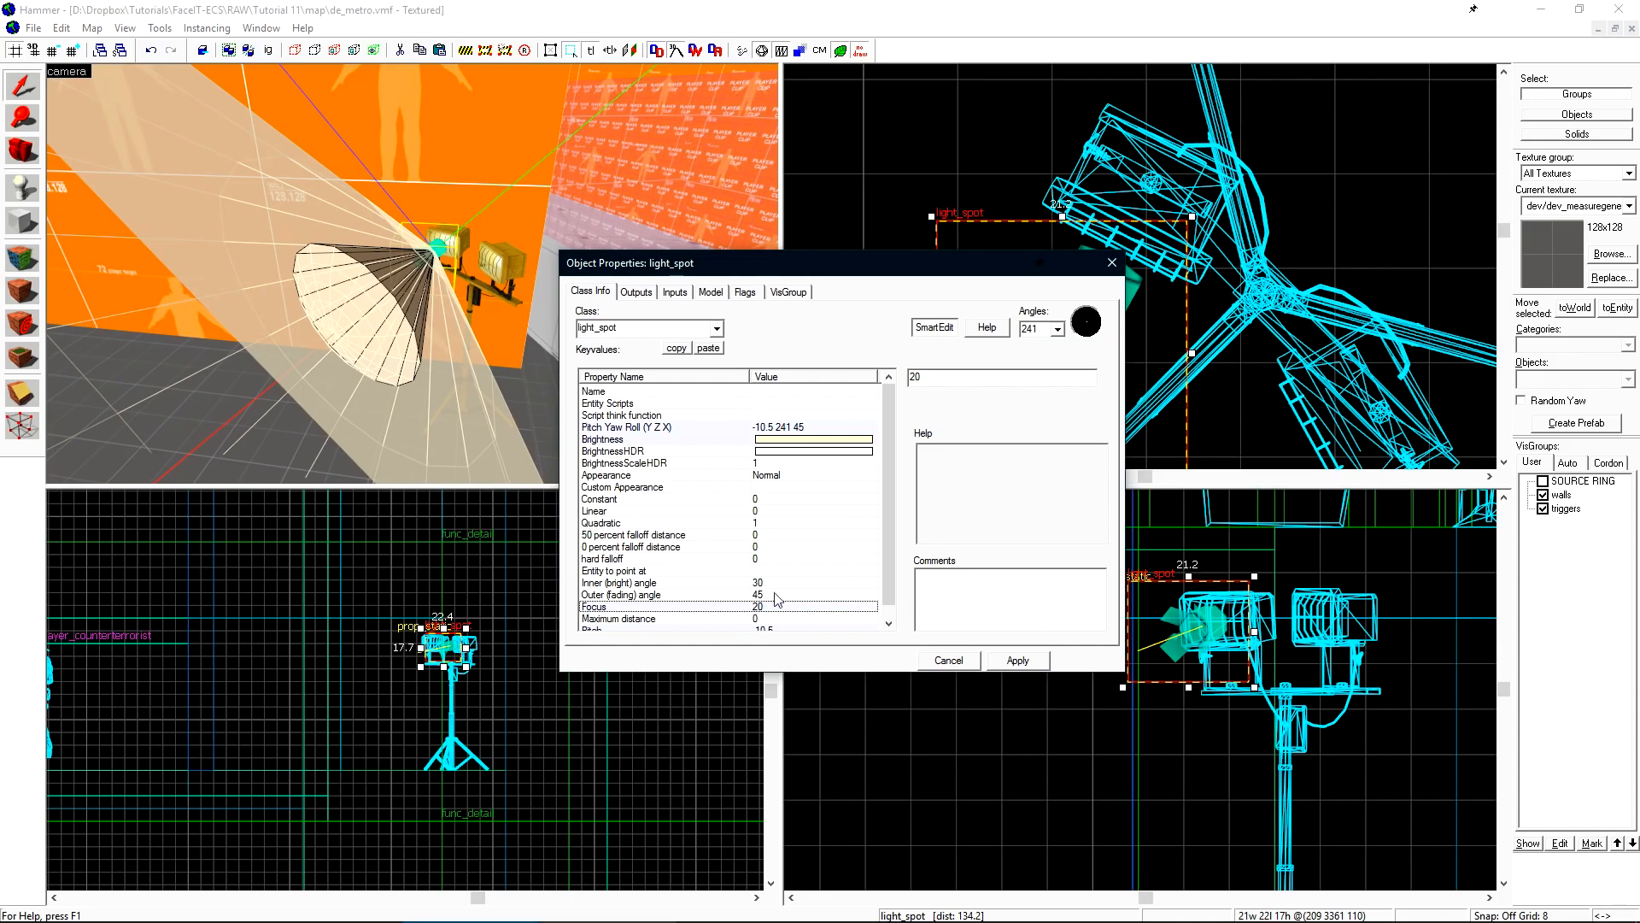
pyautogui.write('1')
pyautogui.click(664, 598)
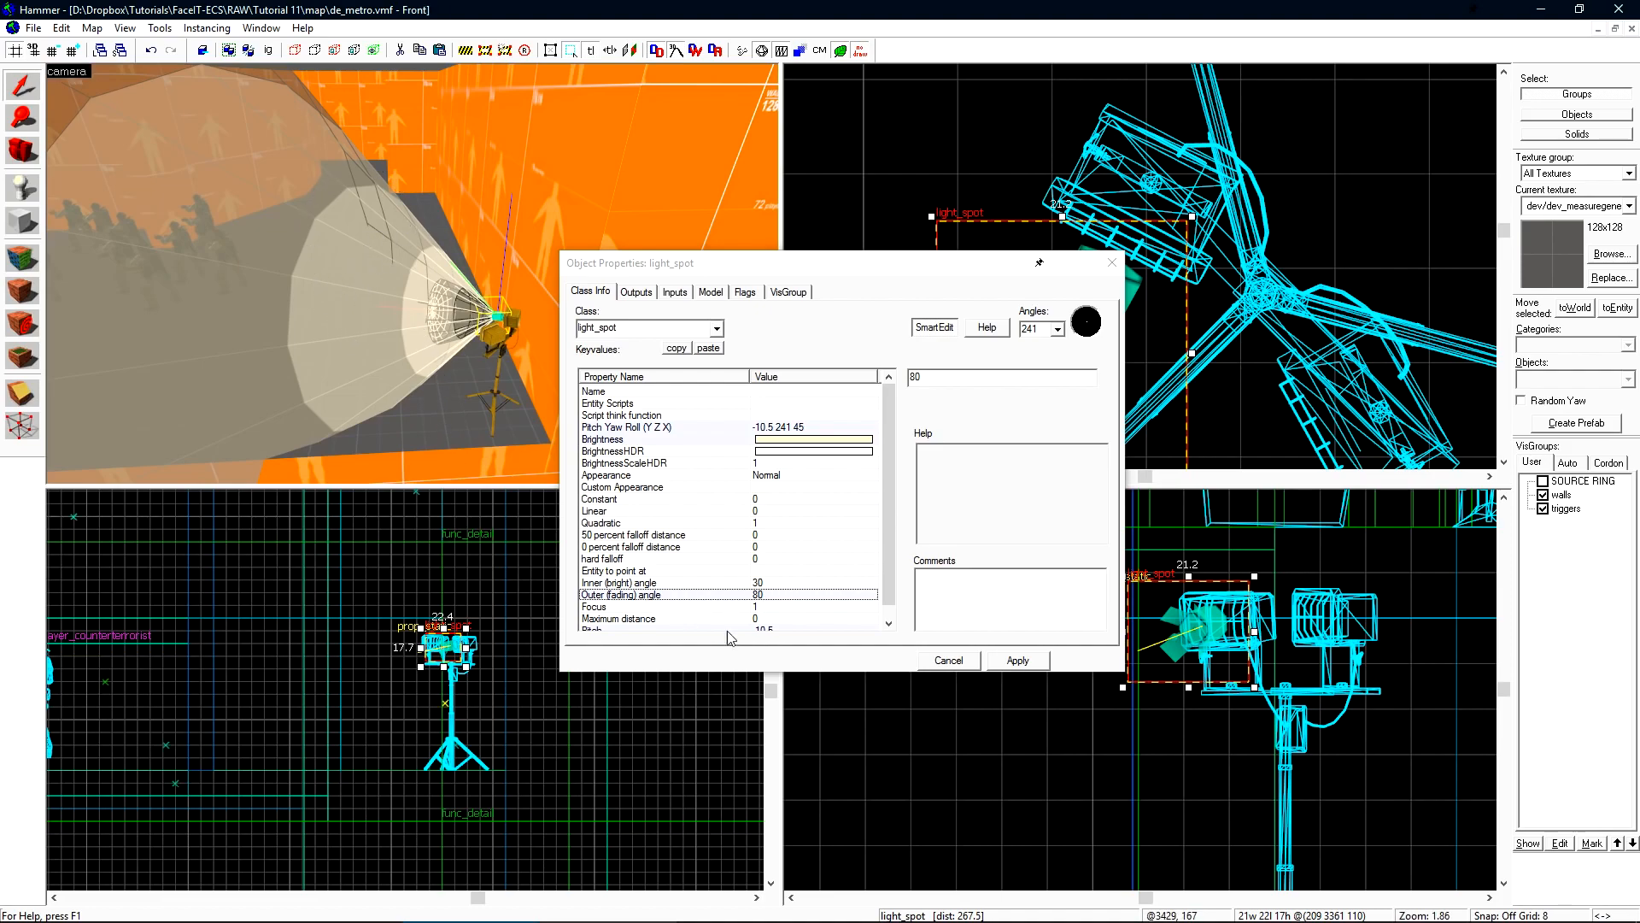
pyautogui.click(1017, 660)
pyautogui.click(928, 662)
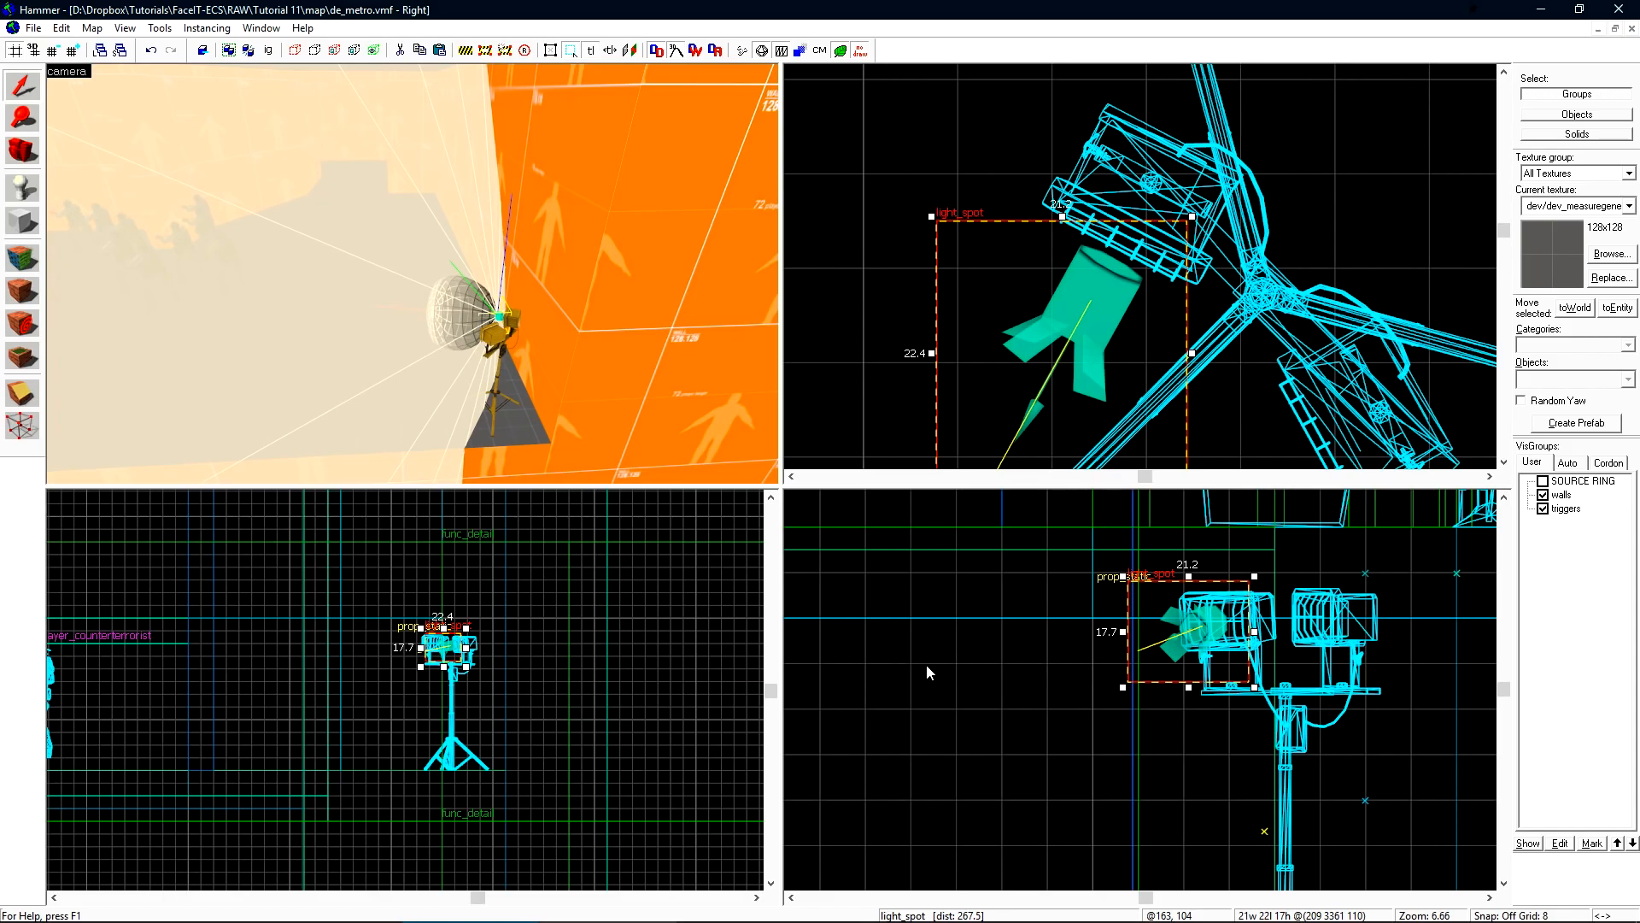
pyautogui.press('F9')
pyautogui.press('Return')
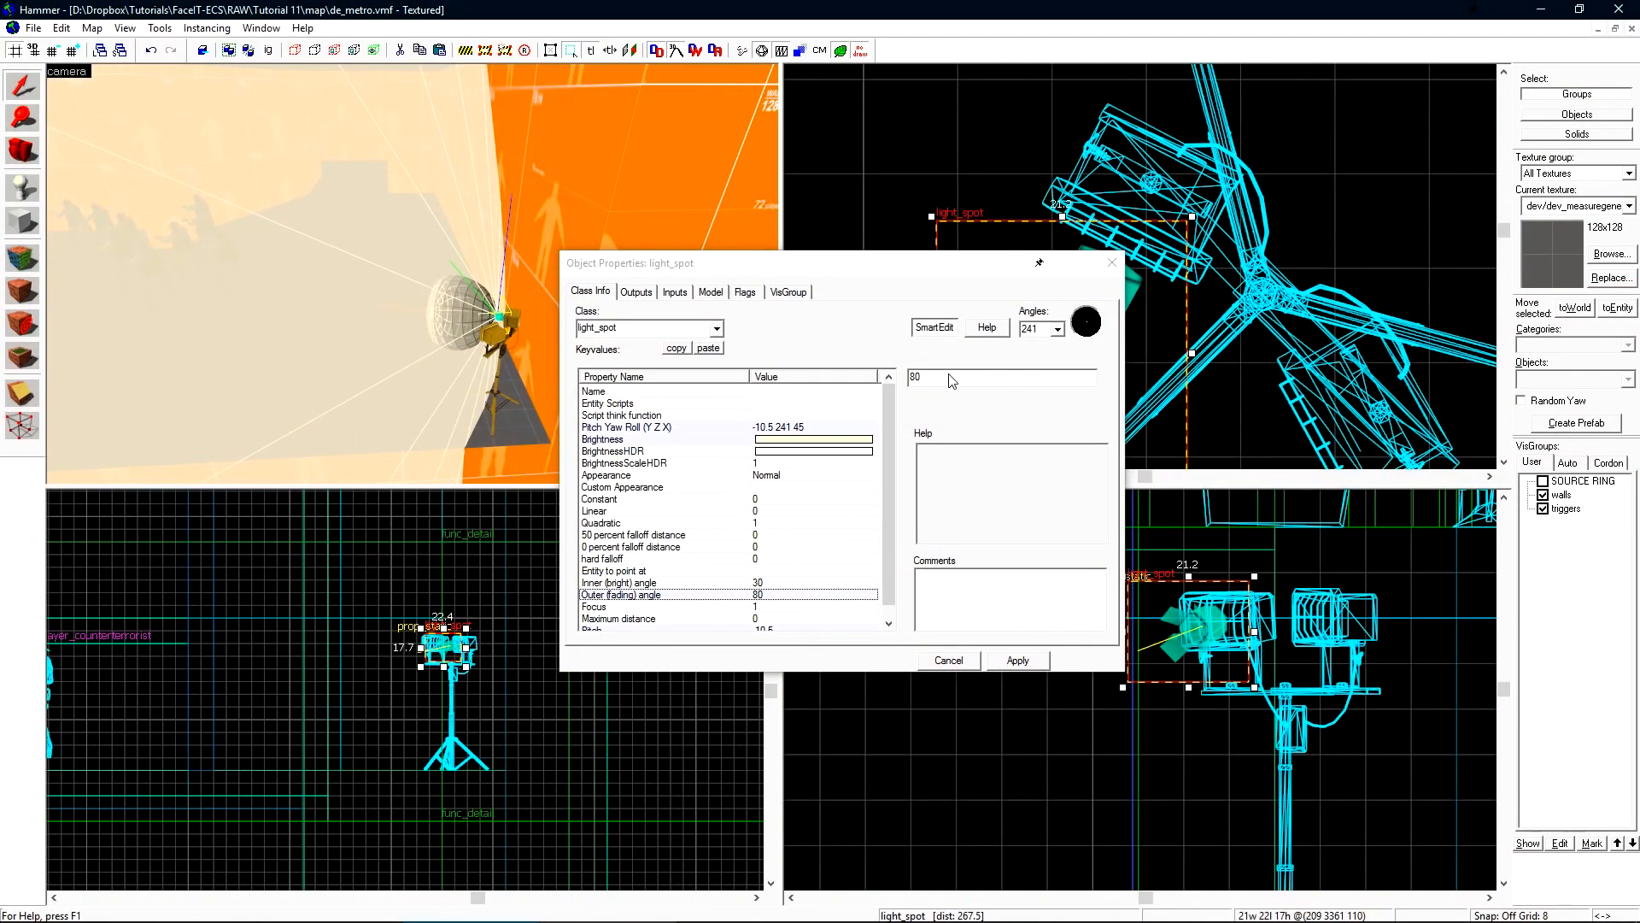
# Set the light_spot's outer (fading) angle to 45 and apply it
pyautogui.moveTo(950, 377); pyautogui.dragTo(882, 381)
pyautogui.write('45')
pyautogui.click(684, 581)
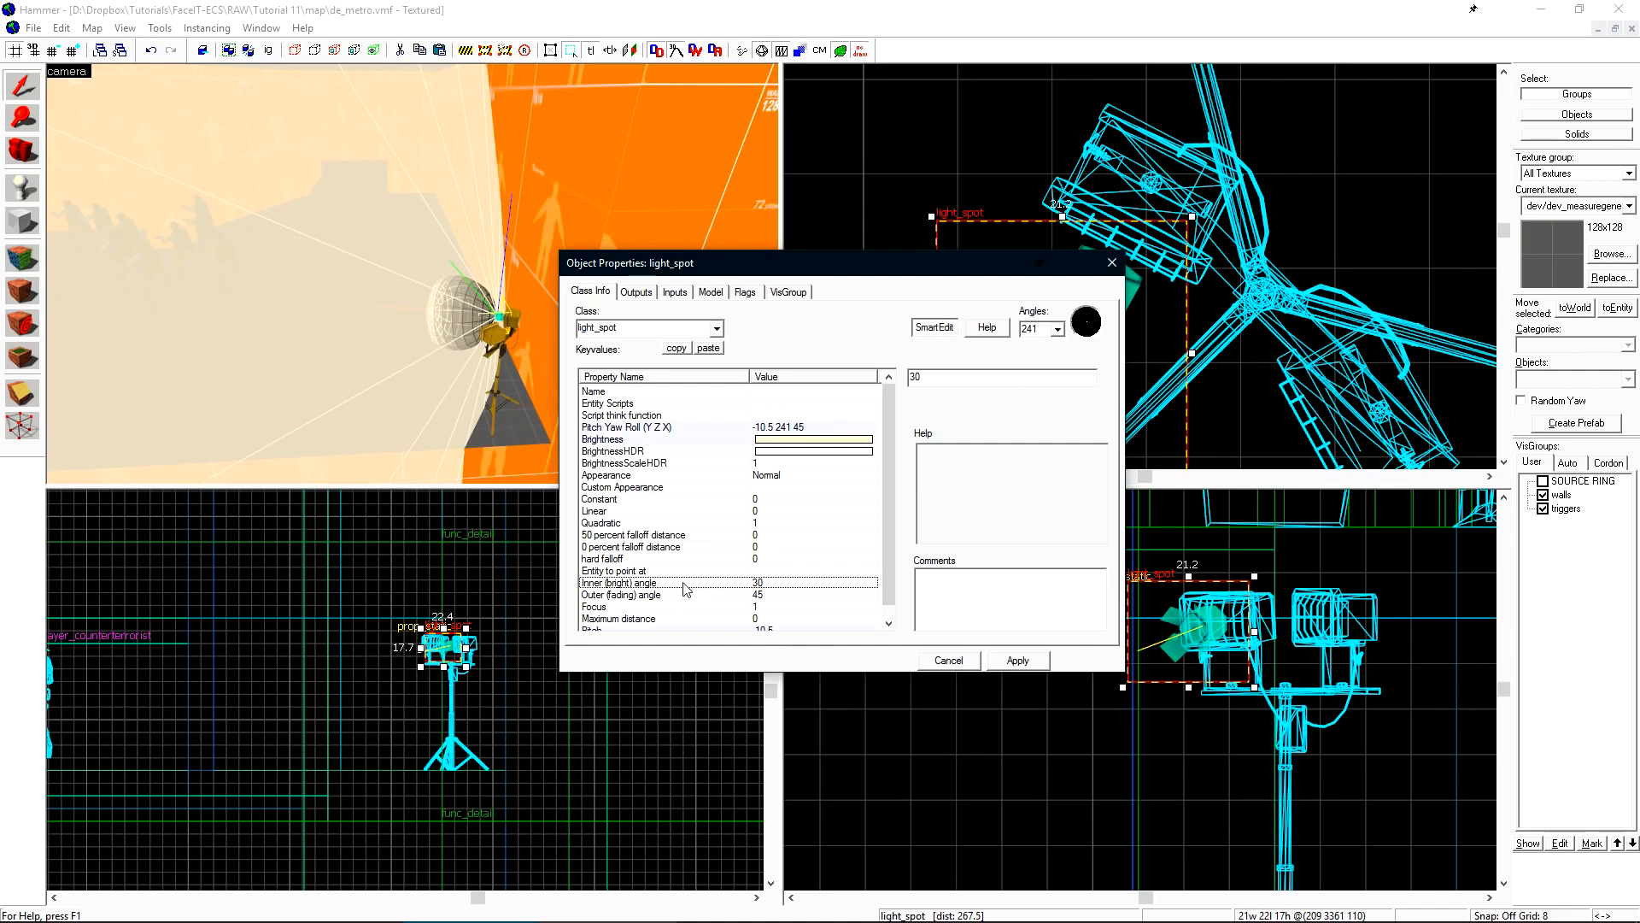
pyautogui.click(1021, 661)
# Set the light_spot's inner (bright) angle to 10 and view the resulting cone up close
pyautogui.moveTo(946, 382); pyautogui.dragTo(837, 389)
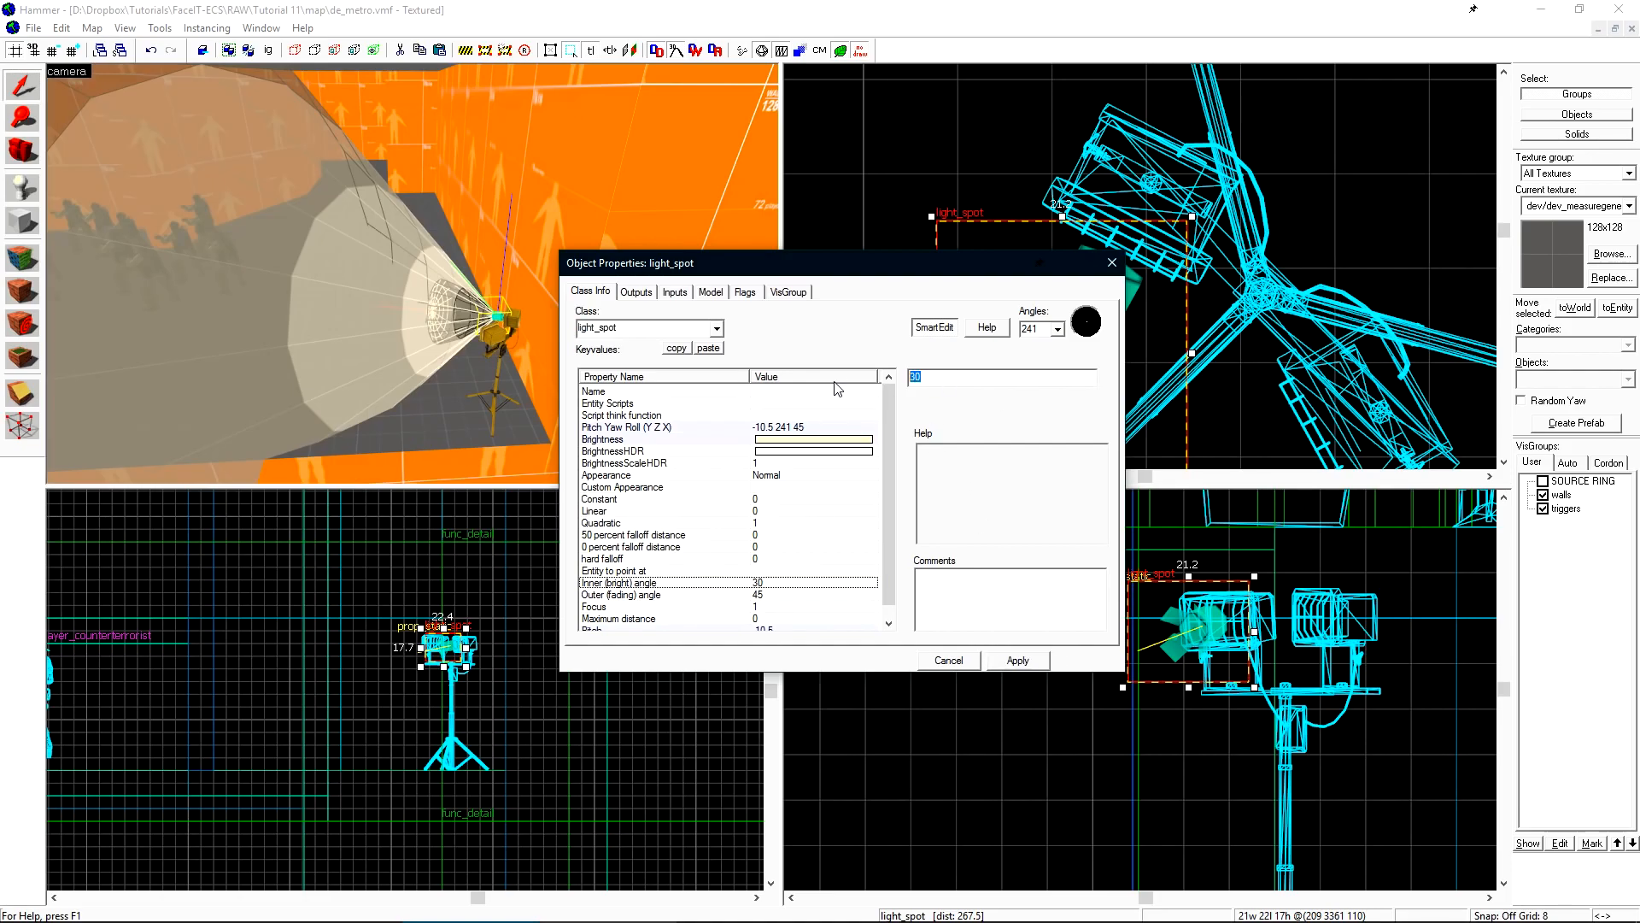
pyautogui.write('10')
pyautogui.click(1017, 661)
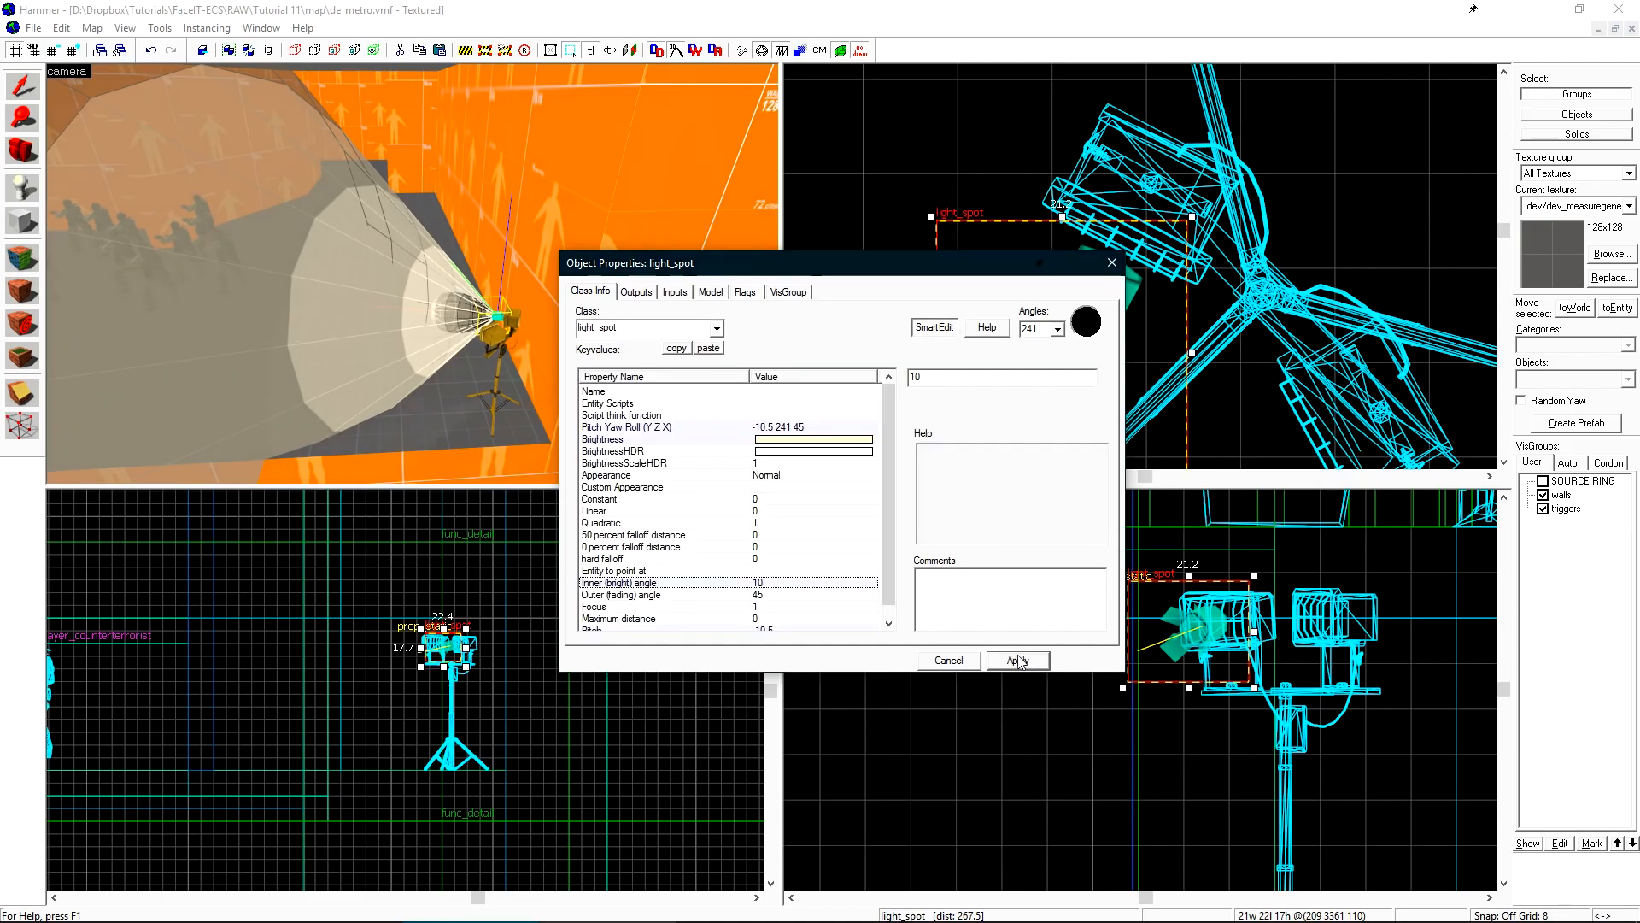
pyautogui.press('w')
pyautogui.press('d')
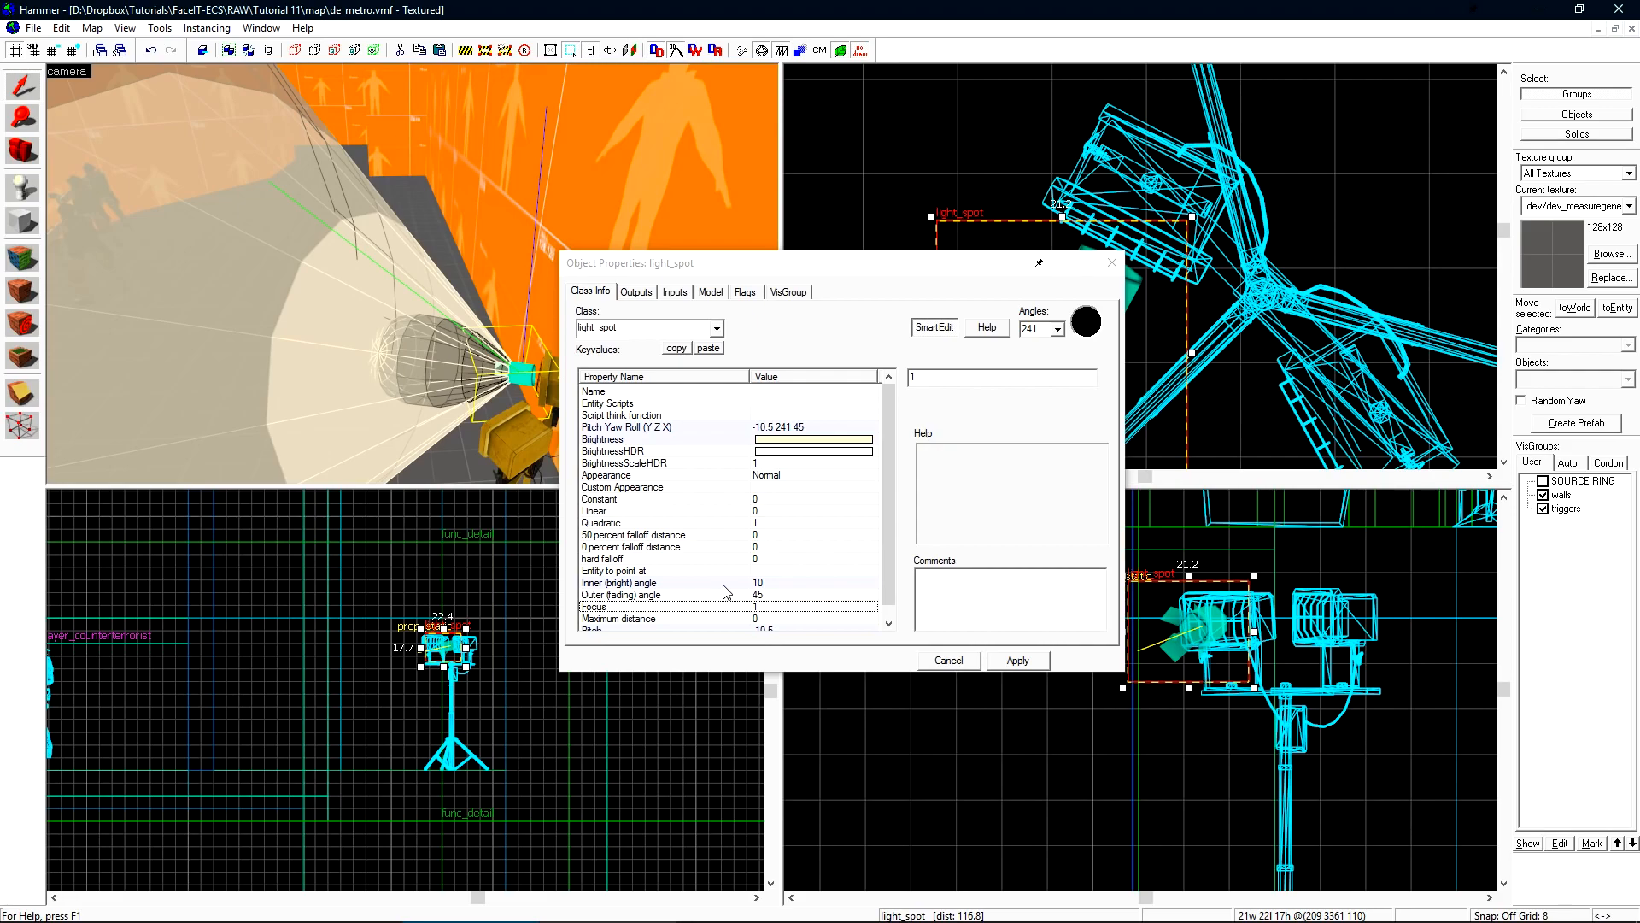
# Set the light_spot's outer (fading) angle to 55 and its inner (bright) angle to 30
pyautogui.click(723, 585)
pyautogui.click(722, 596)
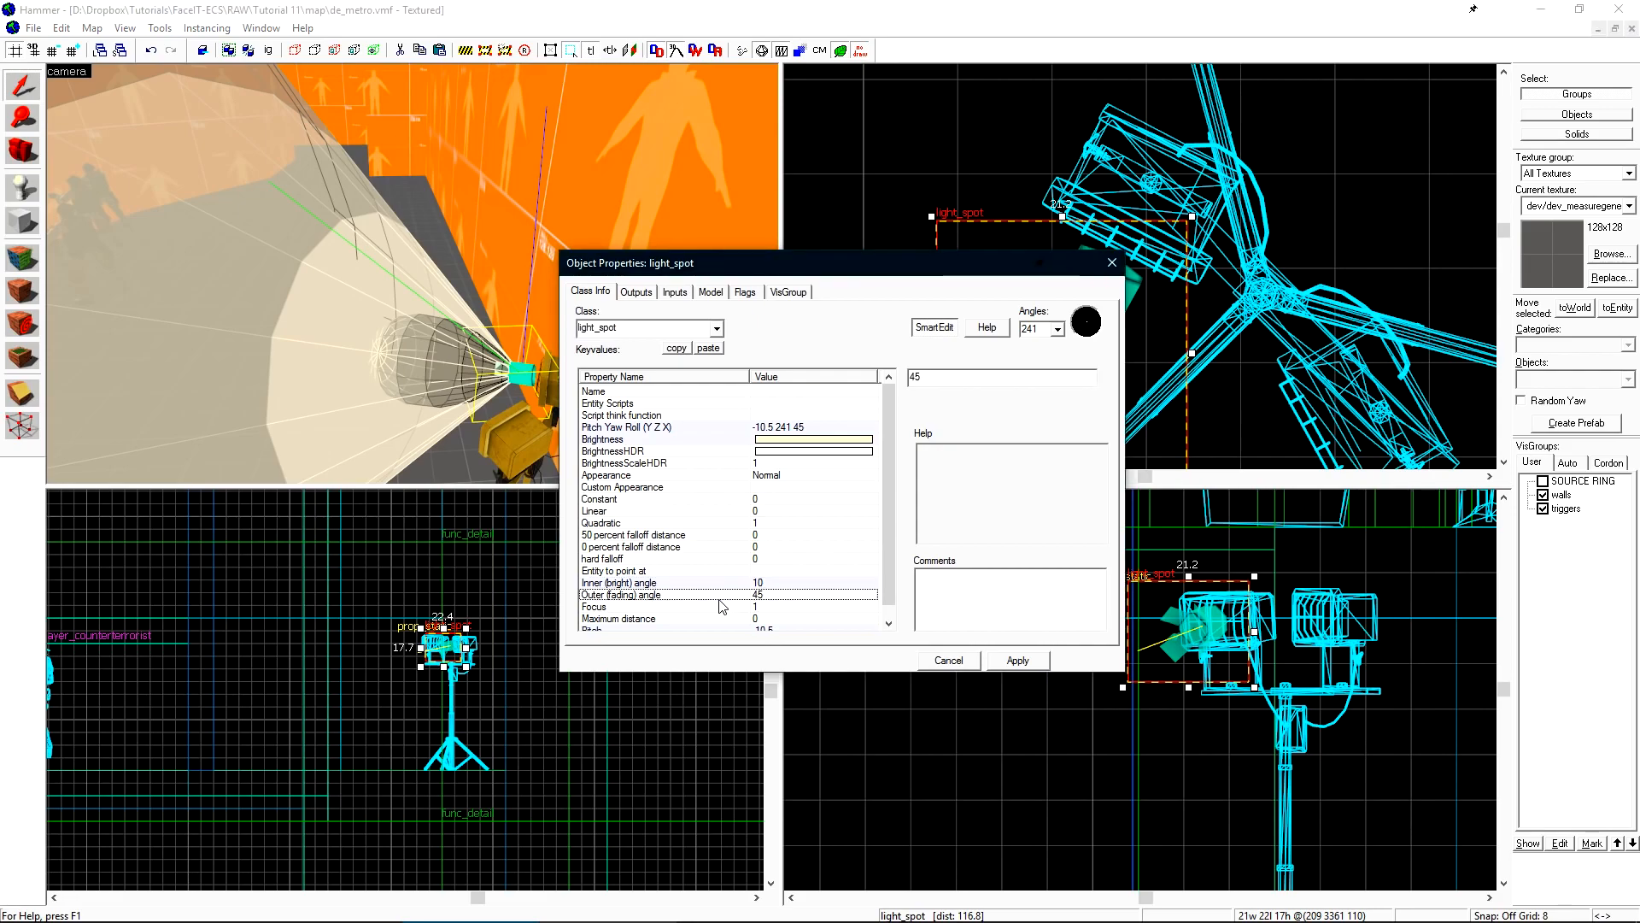
pyautogui.moveTo(934, 380); pyautogui.dragTo(830, 377)
pyautogui.write('55')
pyautogui.click(686, 585)
pyautogui.moveTo(942, 372); pyautogui.dragTo(879, 382)
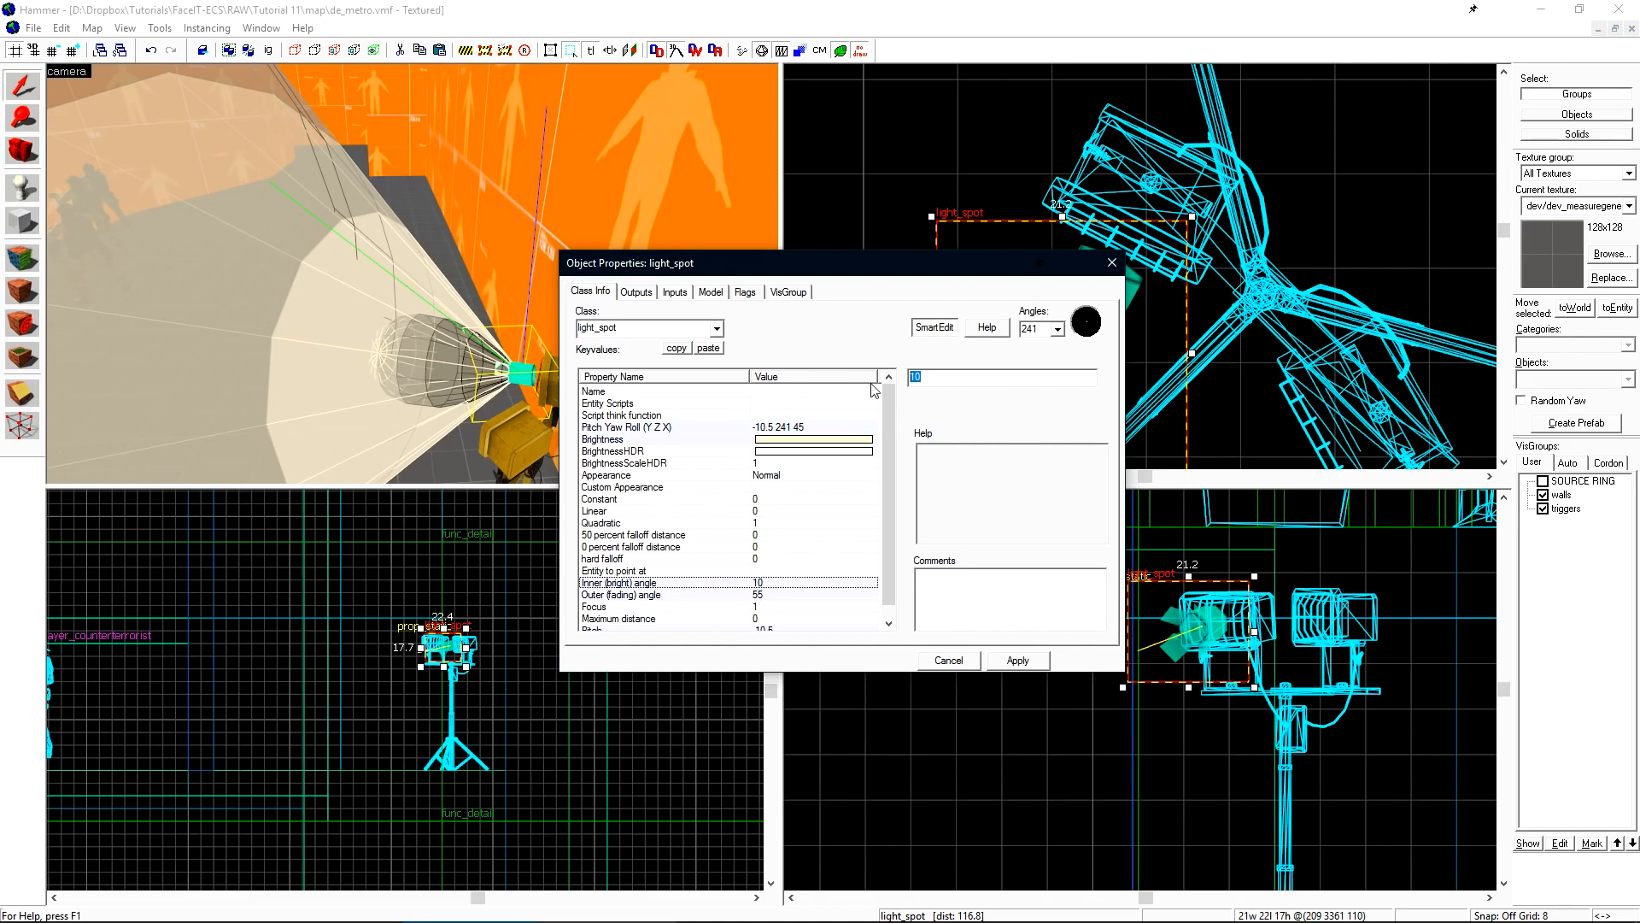
pyautogui.write('30')
# Set the light_spot's Focus to 5, apply the properties and close them
pyautogui.click(743, 607)
pyautogui.moveTo(940, 377); pyautogui.dragTo(878, 379)
pyautogui.write('5')
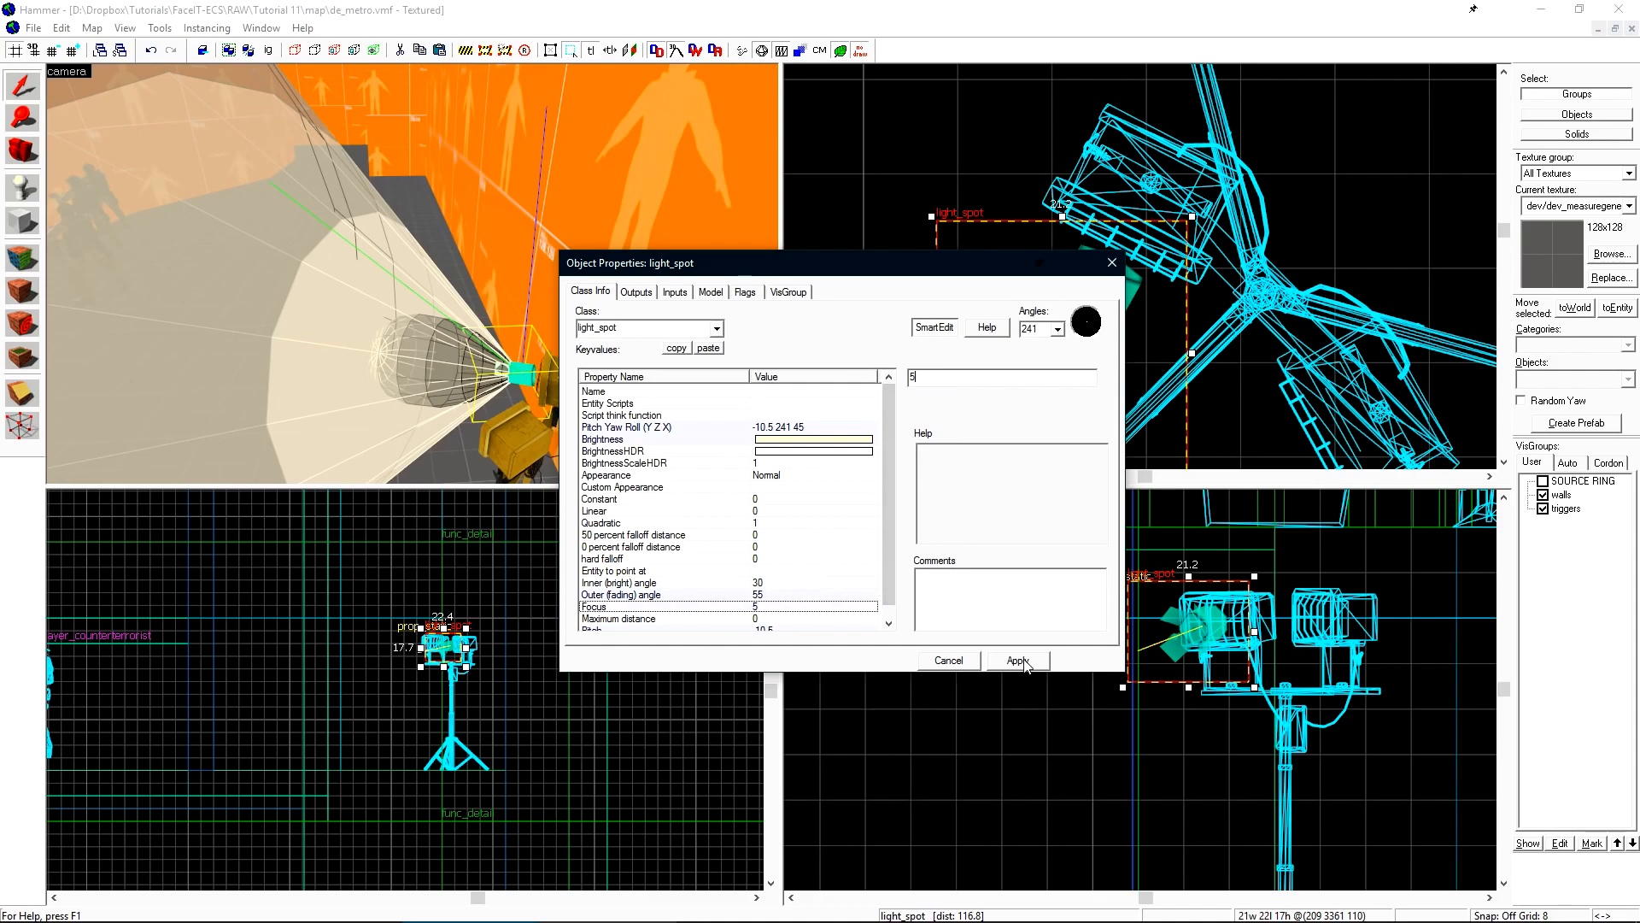
pyautogui.click(1018, 660)
pyautogui.click(950, 660)
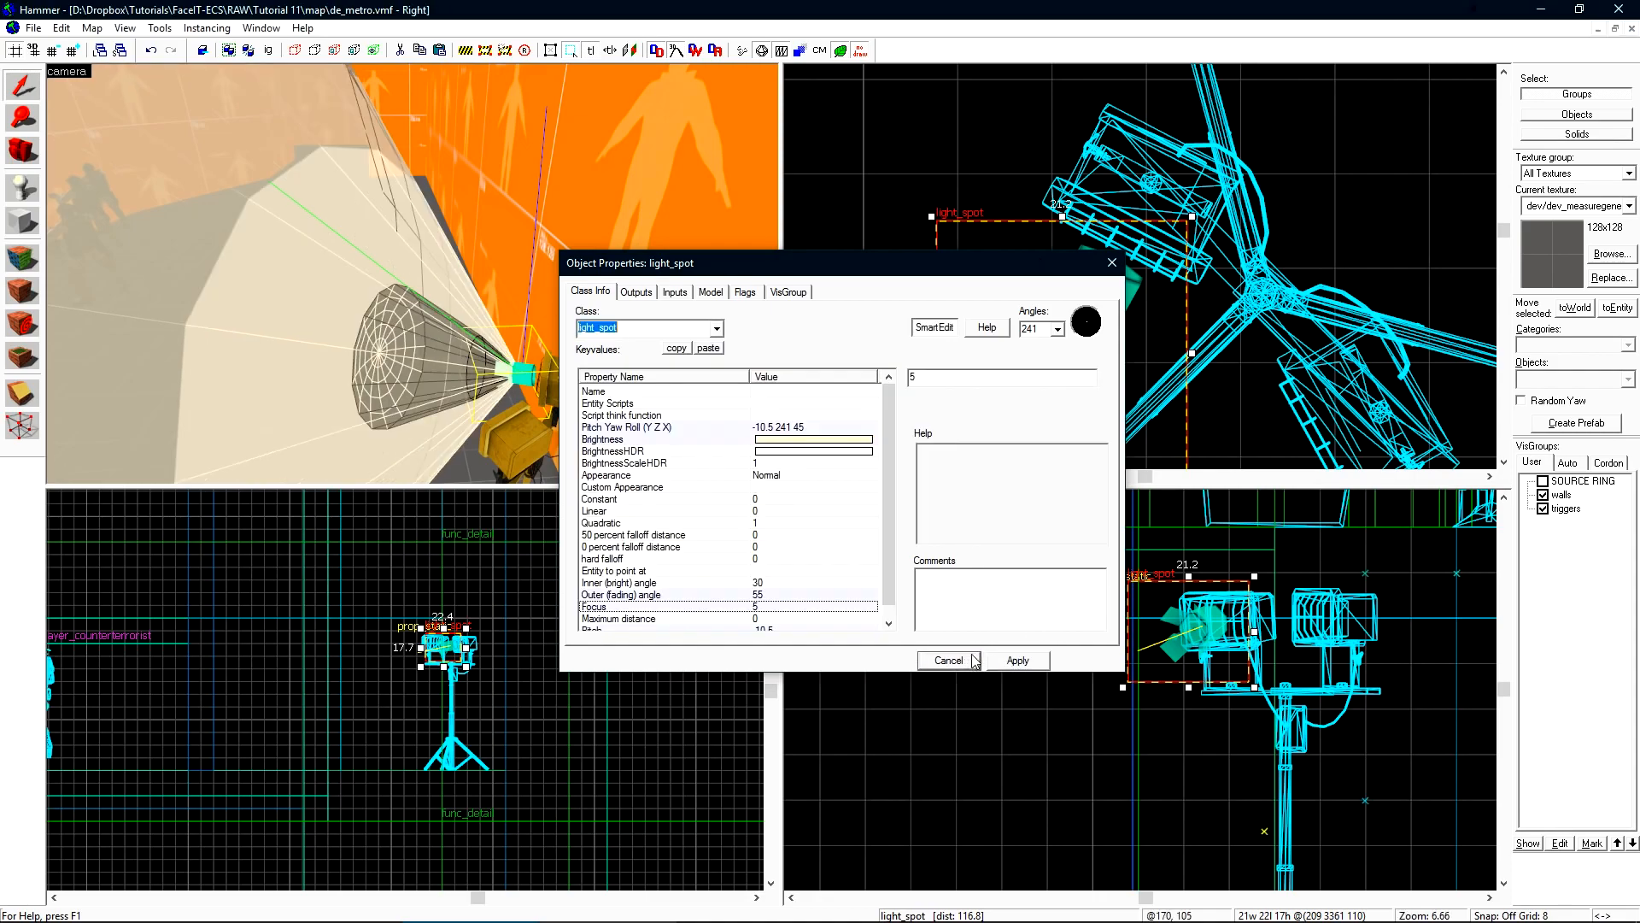
pyautogui.scroll(4, 1064, 249)
pyautogui.keyDown('shift'); pyautogui.moveTo(1010, 223); pyautogui.dragTo(1123, 411); pyautogui.keyUp('shift')
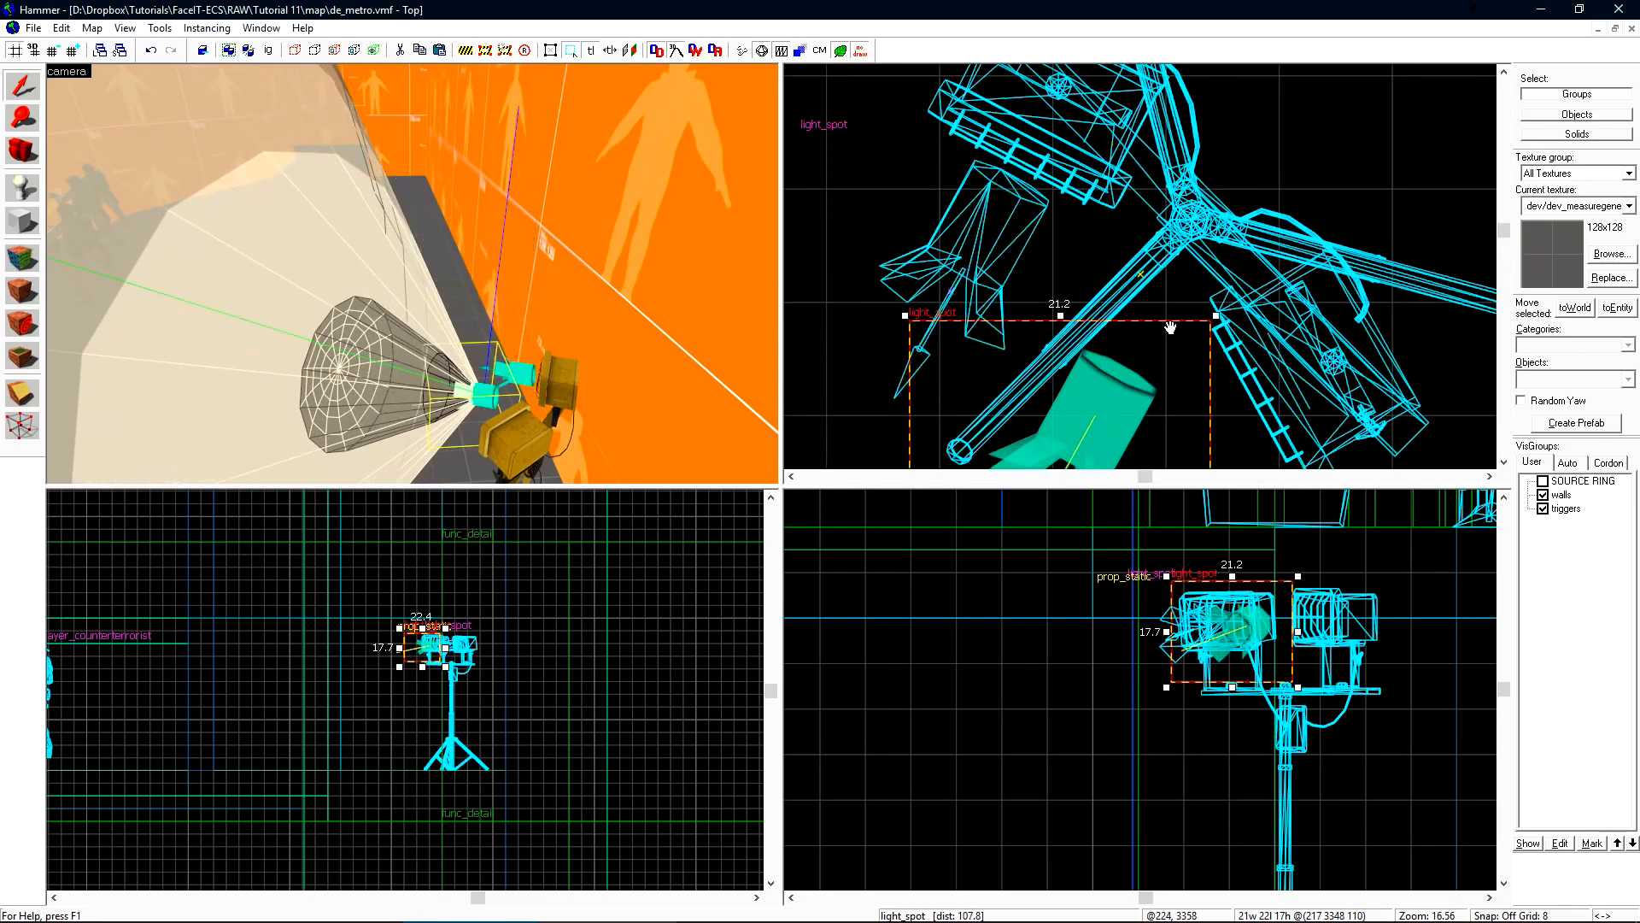
pyautogui.moveTo(1168, 332); pyautogui.dragTo(1102, 225, button='middle')
pyautogui.click(1105, 234)
pyautogui.moveTo(1156, 203); pyautogui.dragTo(1208, 295)
pyautogui.moveTo(1068, 292); pyautogui.dragTo(1164, 312)
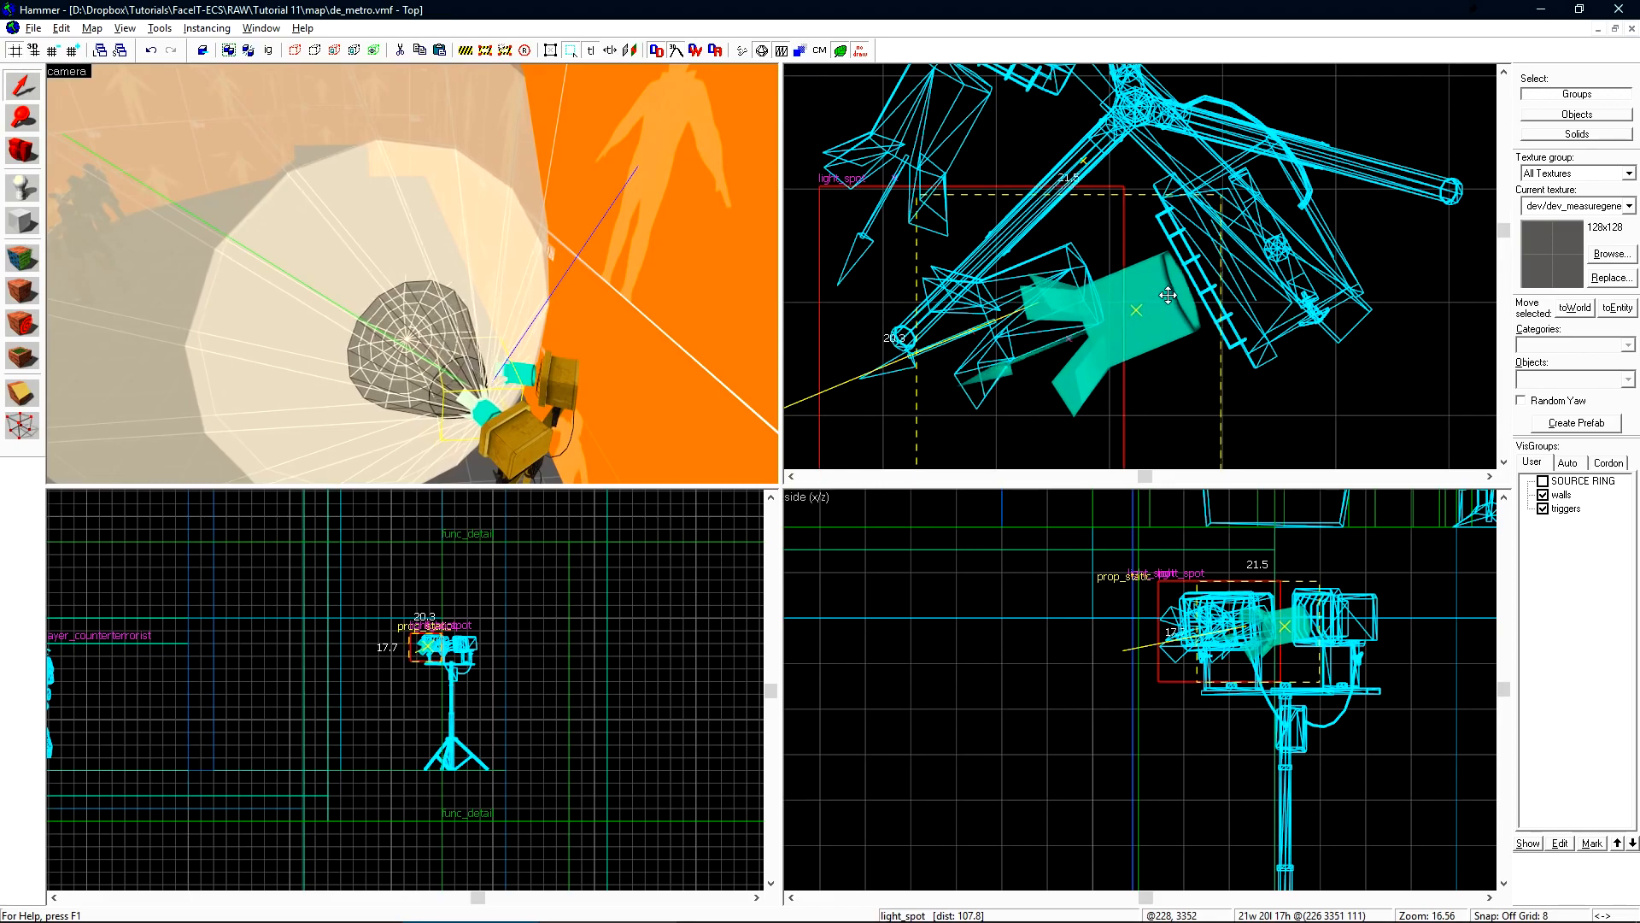
pyautogui.moveTo(1163, 313); pyautogui.dragTo(1174, 308)
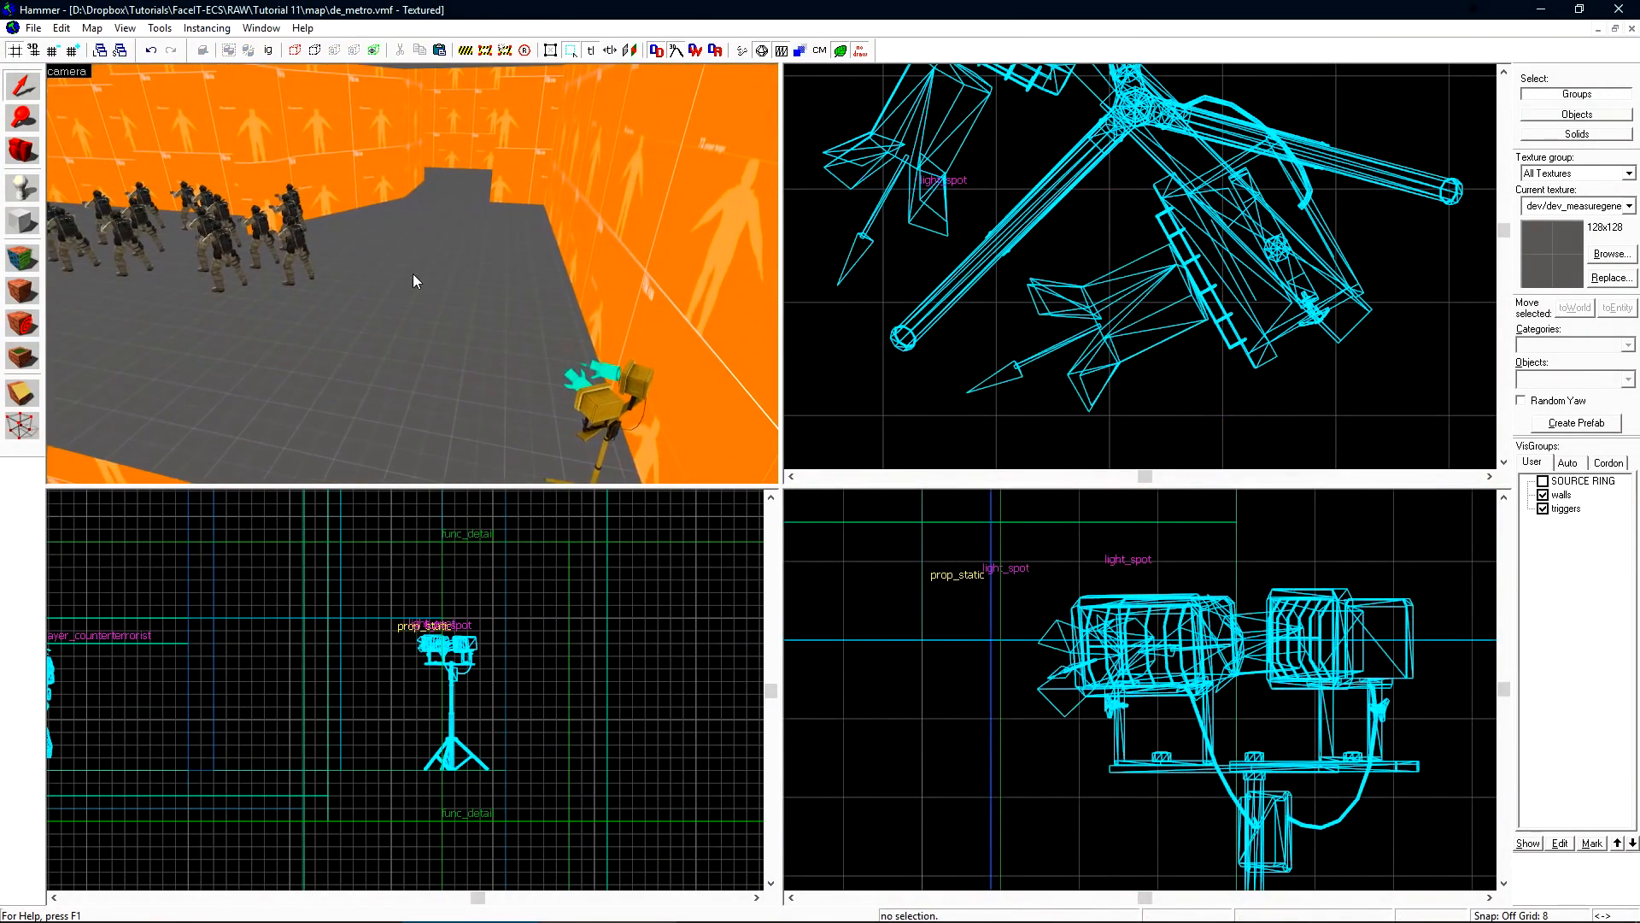
# Run the map in Counter-Strike: Global Offensive and visualise its lights with the console command r_drawlights 1
pyautogui.press('F9')
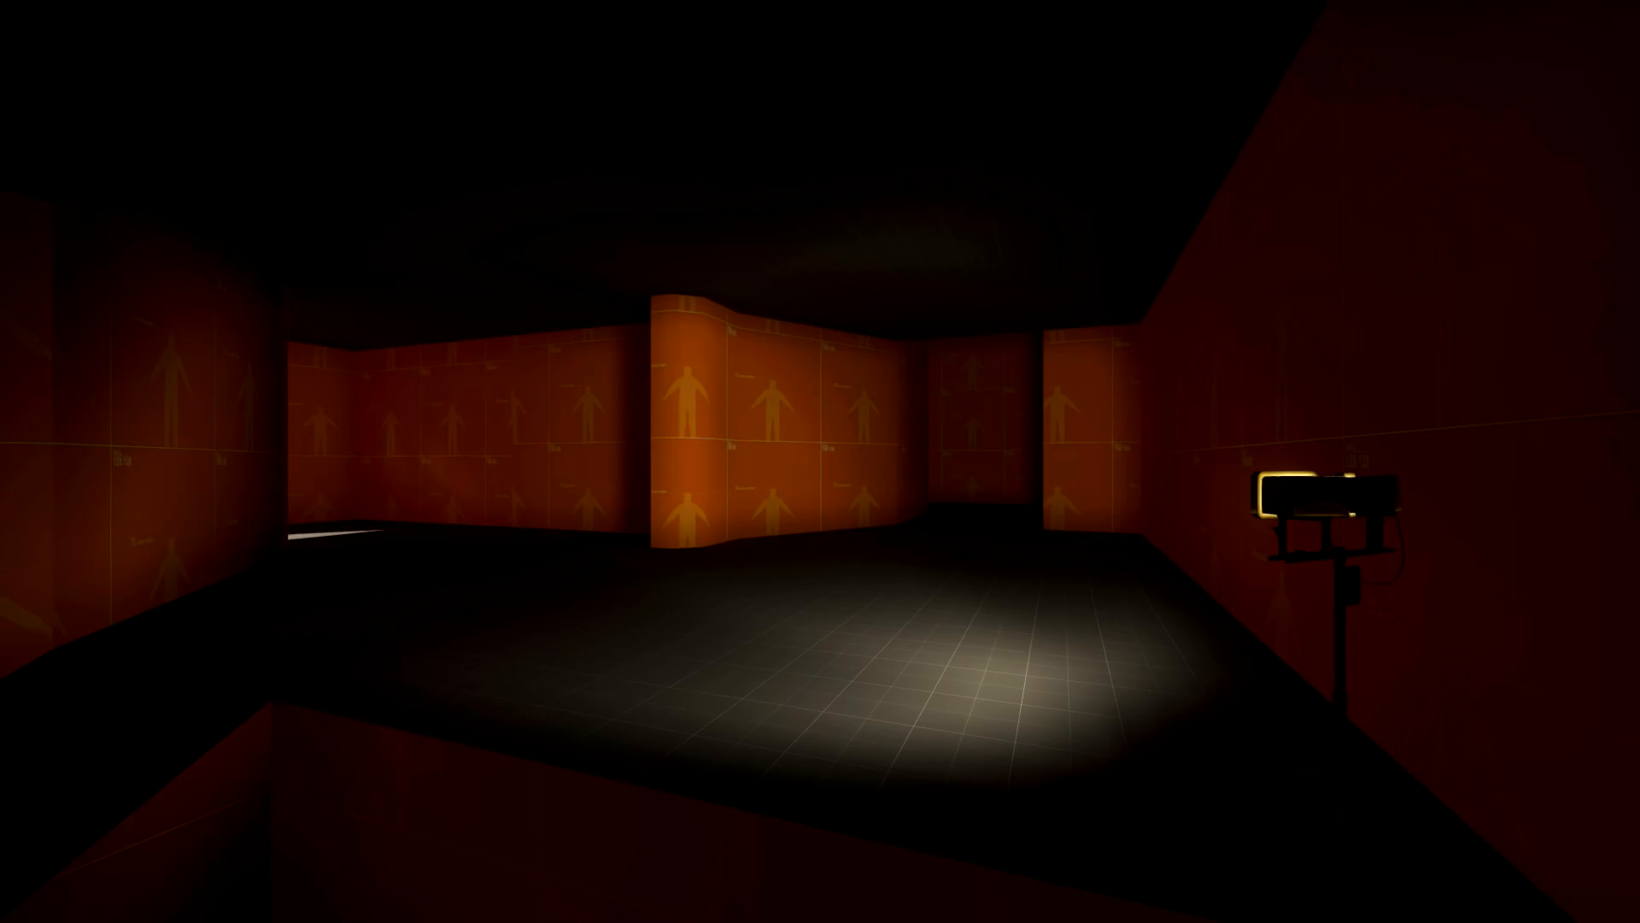
pyautogui.press('`')
pyautogui.write('r_dra')
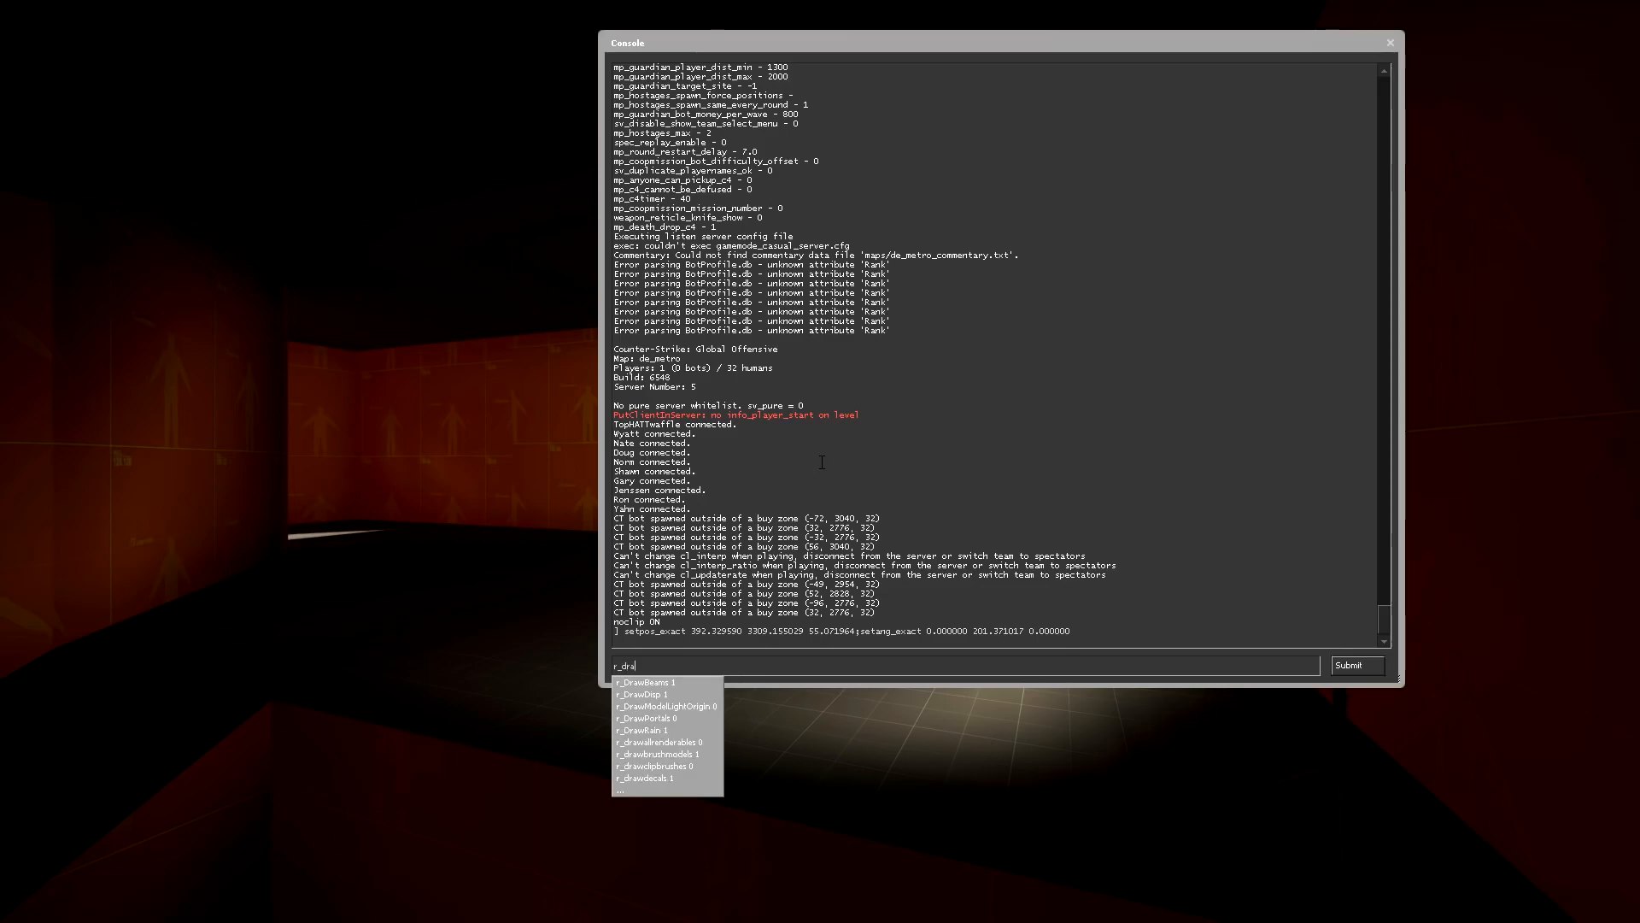
pyautogui.write('wlights 1')
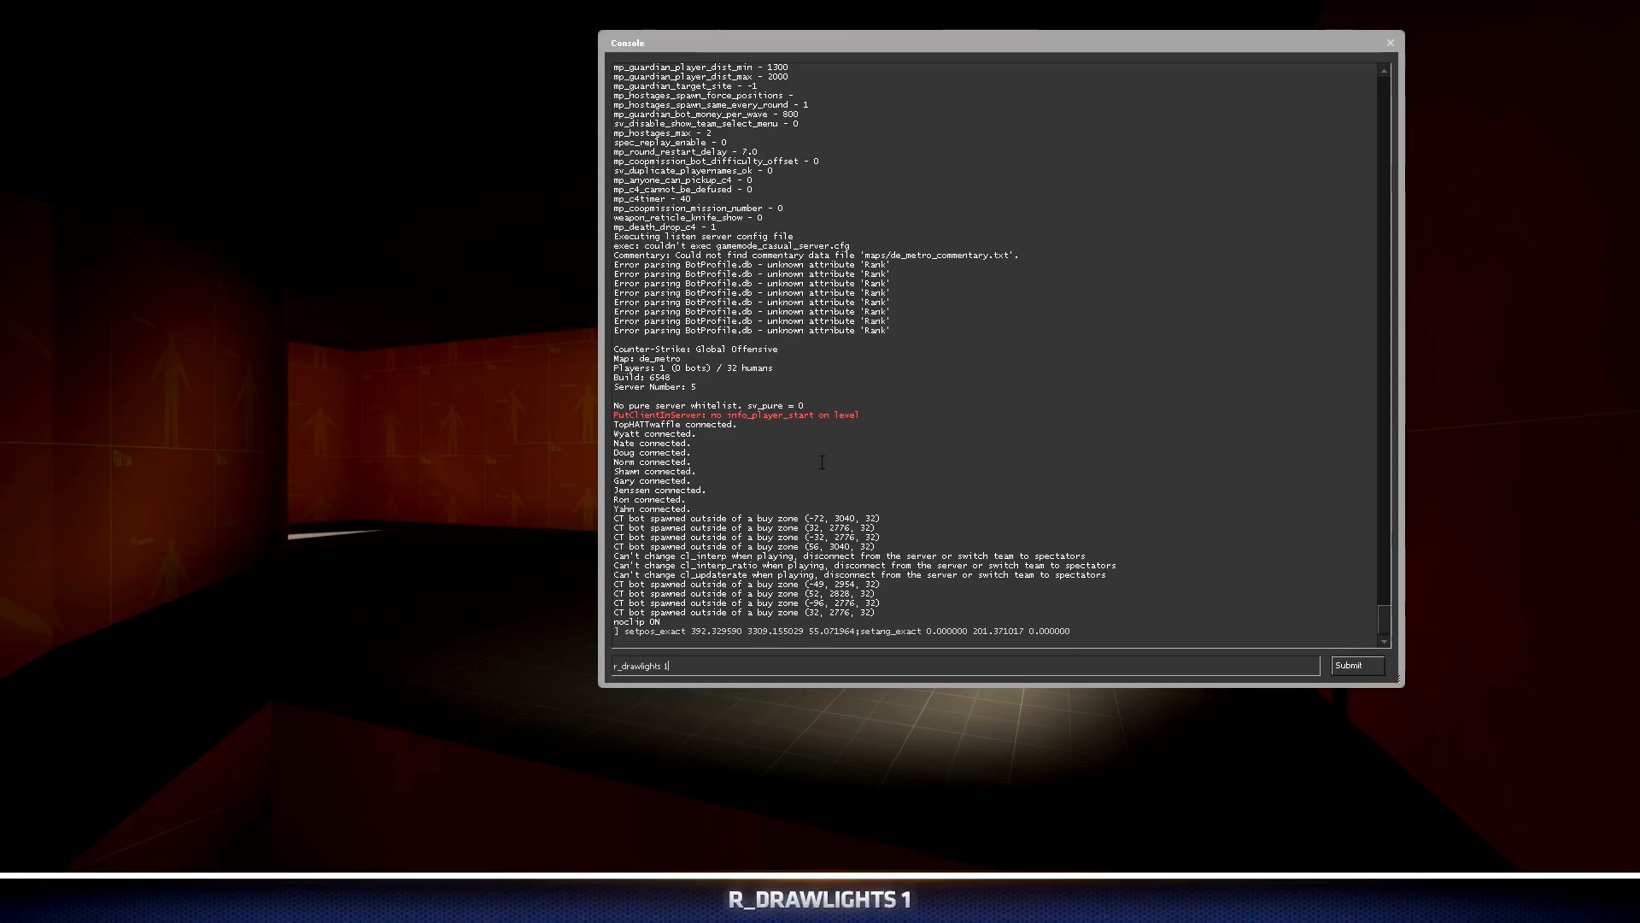
pyautogui.press('Return')
pyautogui.press('`')
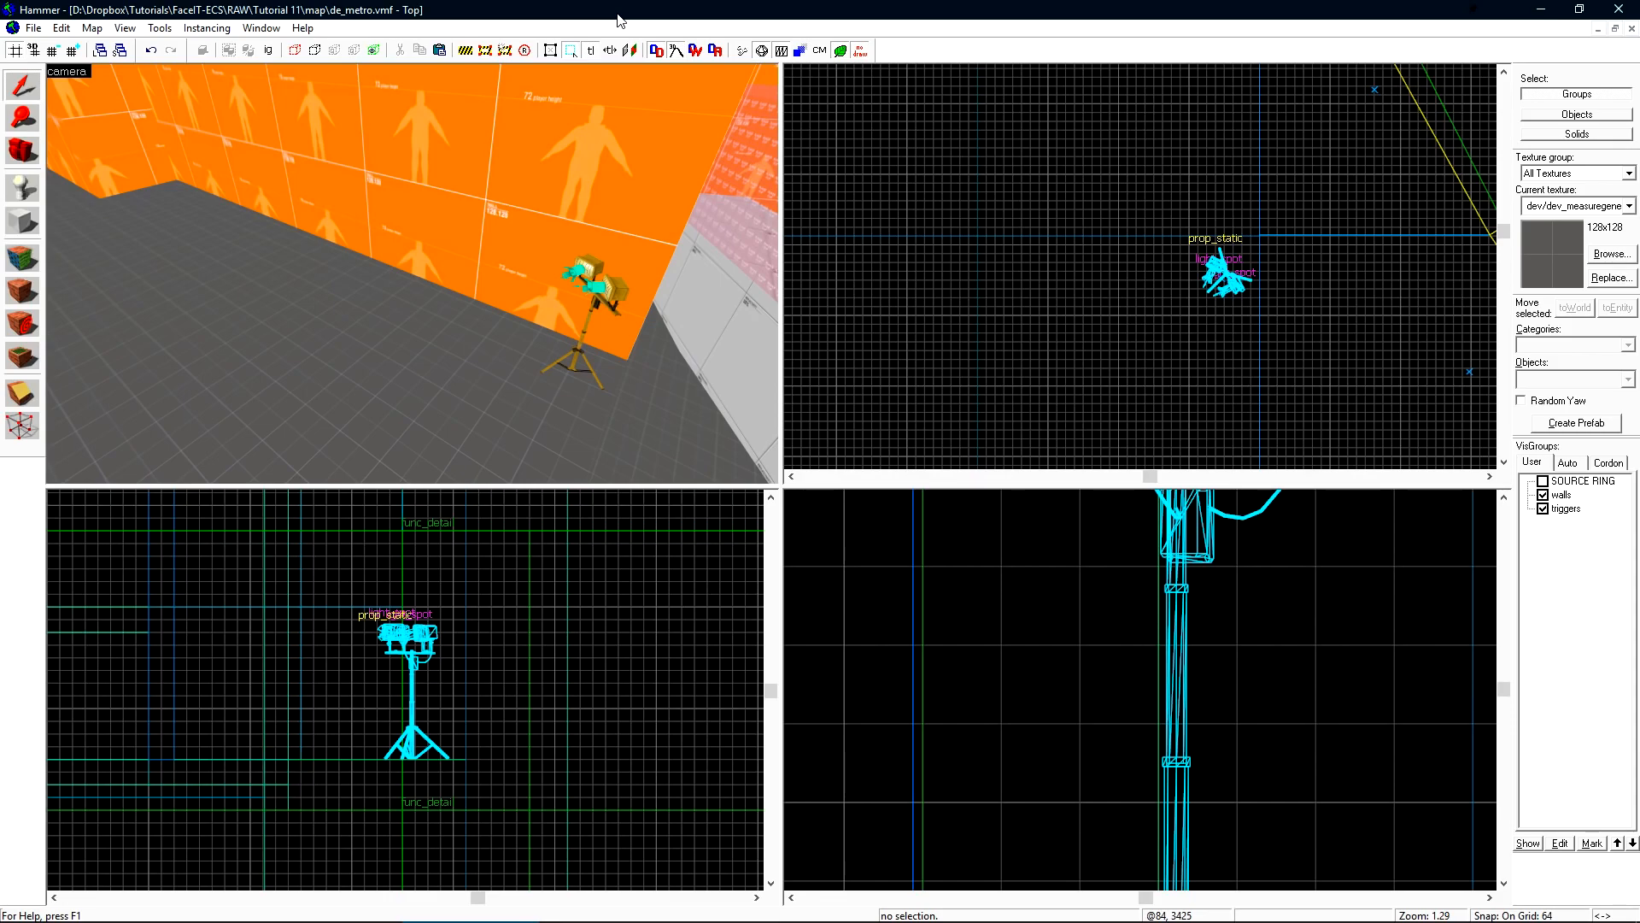
# Cut the floodlight prop together with both of its light_spots out of the de_metro map
pyautogui.click(579, 270)
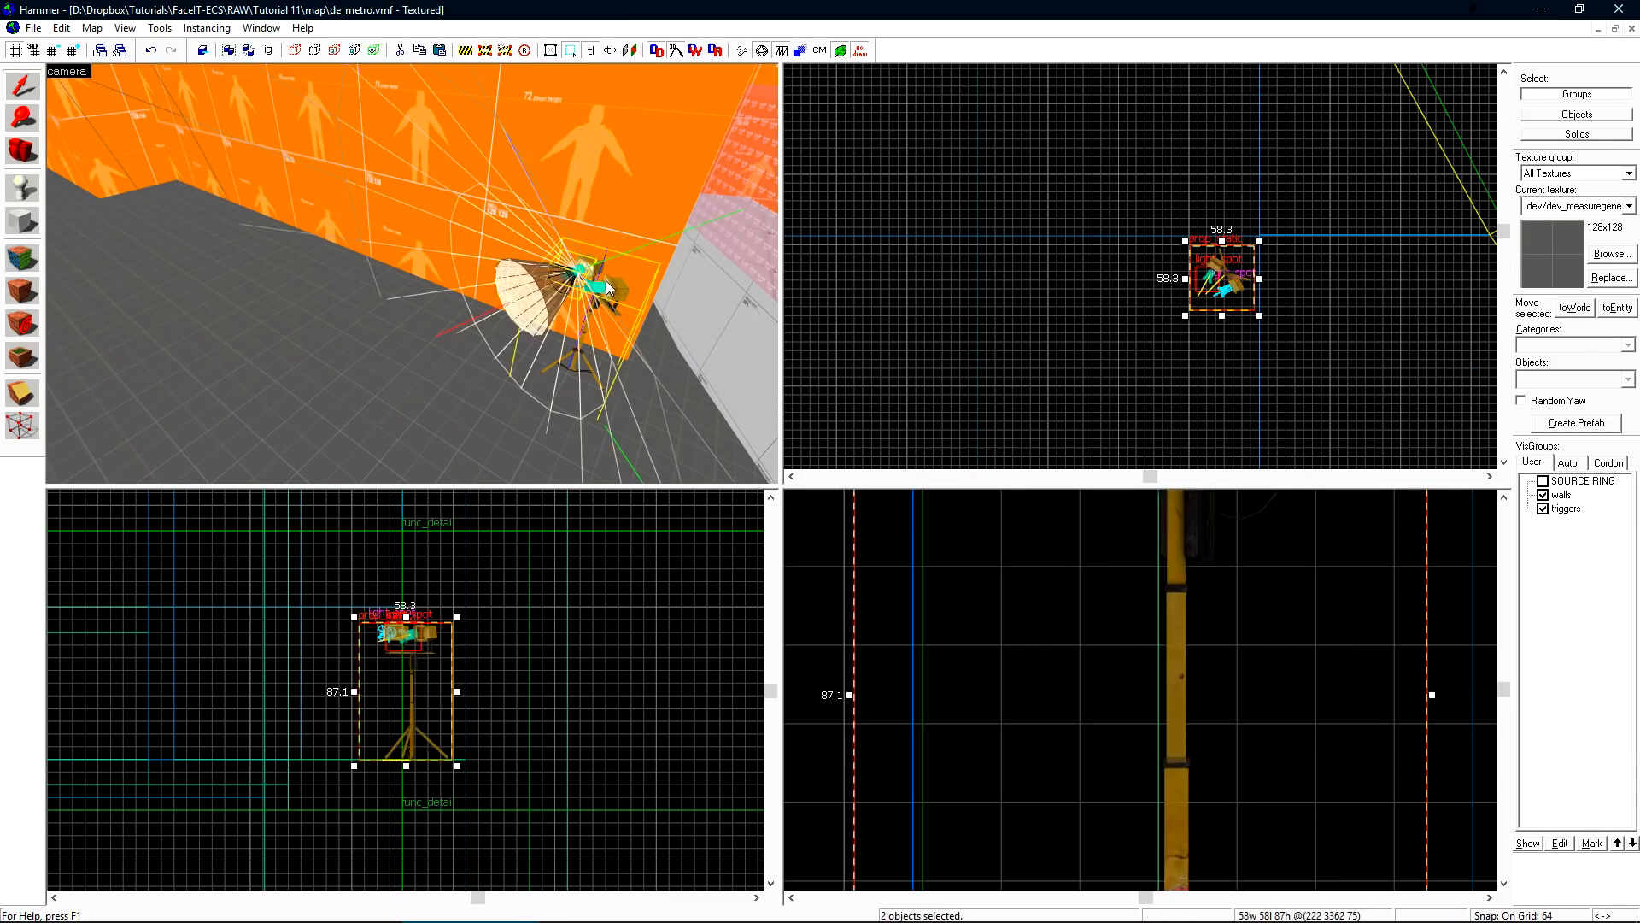
pyautogui.keyDown('ctrl'); pyautogui.click(603, 287); pyautogui.keyUp('ctrl')
pyautogui.press('z')
pyautogui.press('d')
pyautogui.press('w')
pyautogui.press('z')
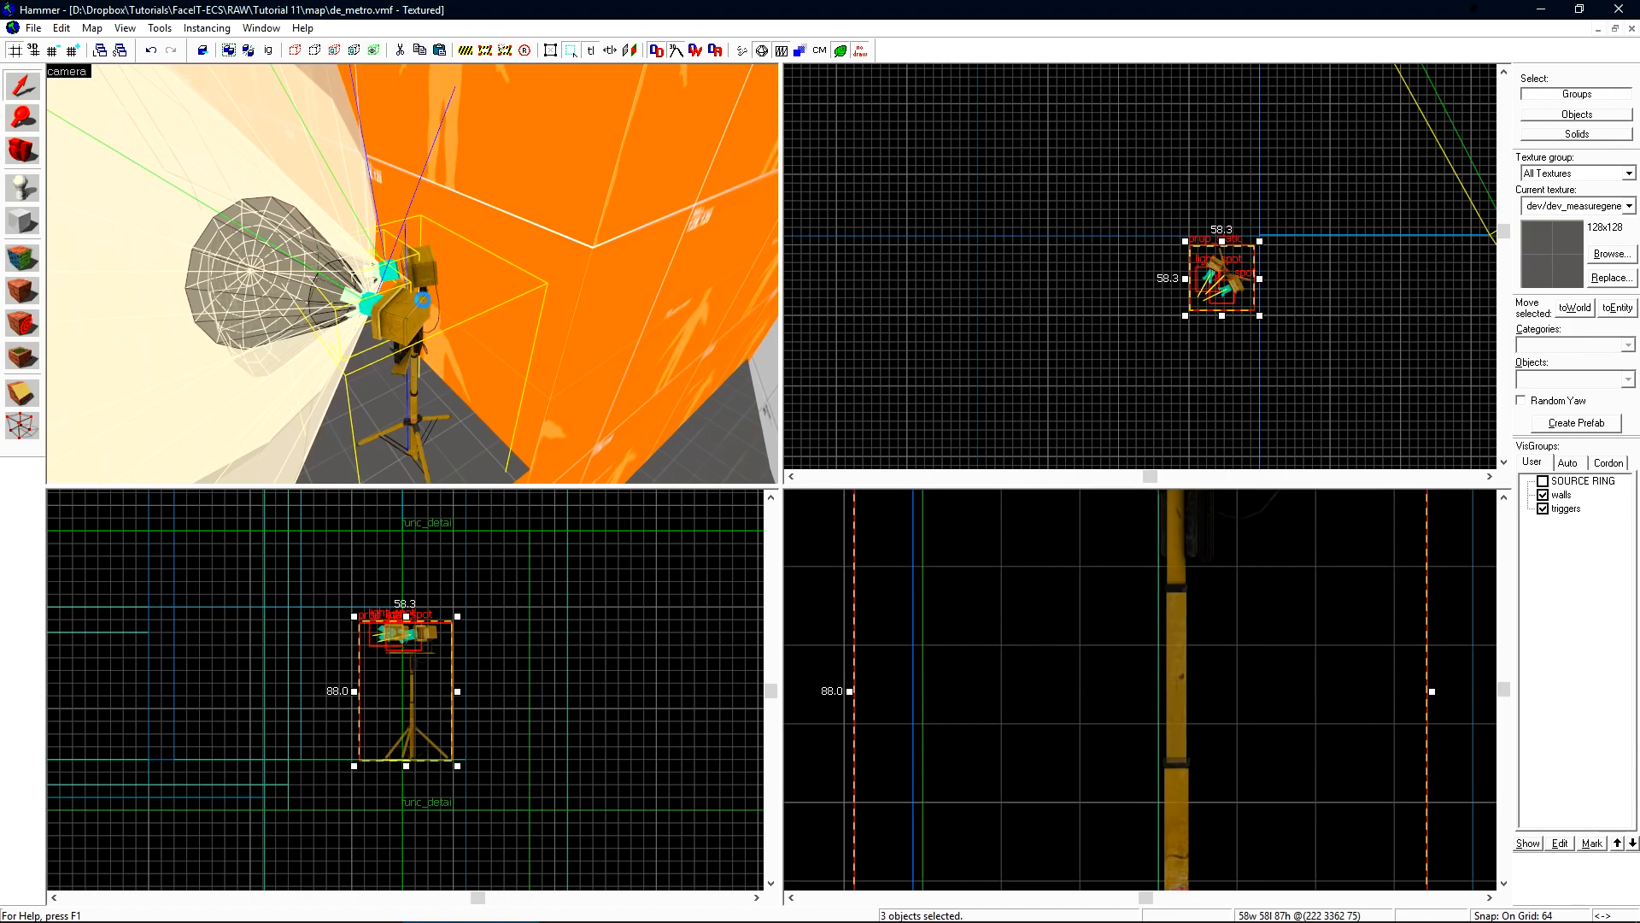
pyautogui.press('Delete')
pyautogui.press('a')
pyautogui.press('s')
# Create a new map and paste the floodlight prop with its two light_spots into it
pyautogui.click(33, 28)
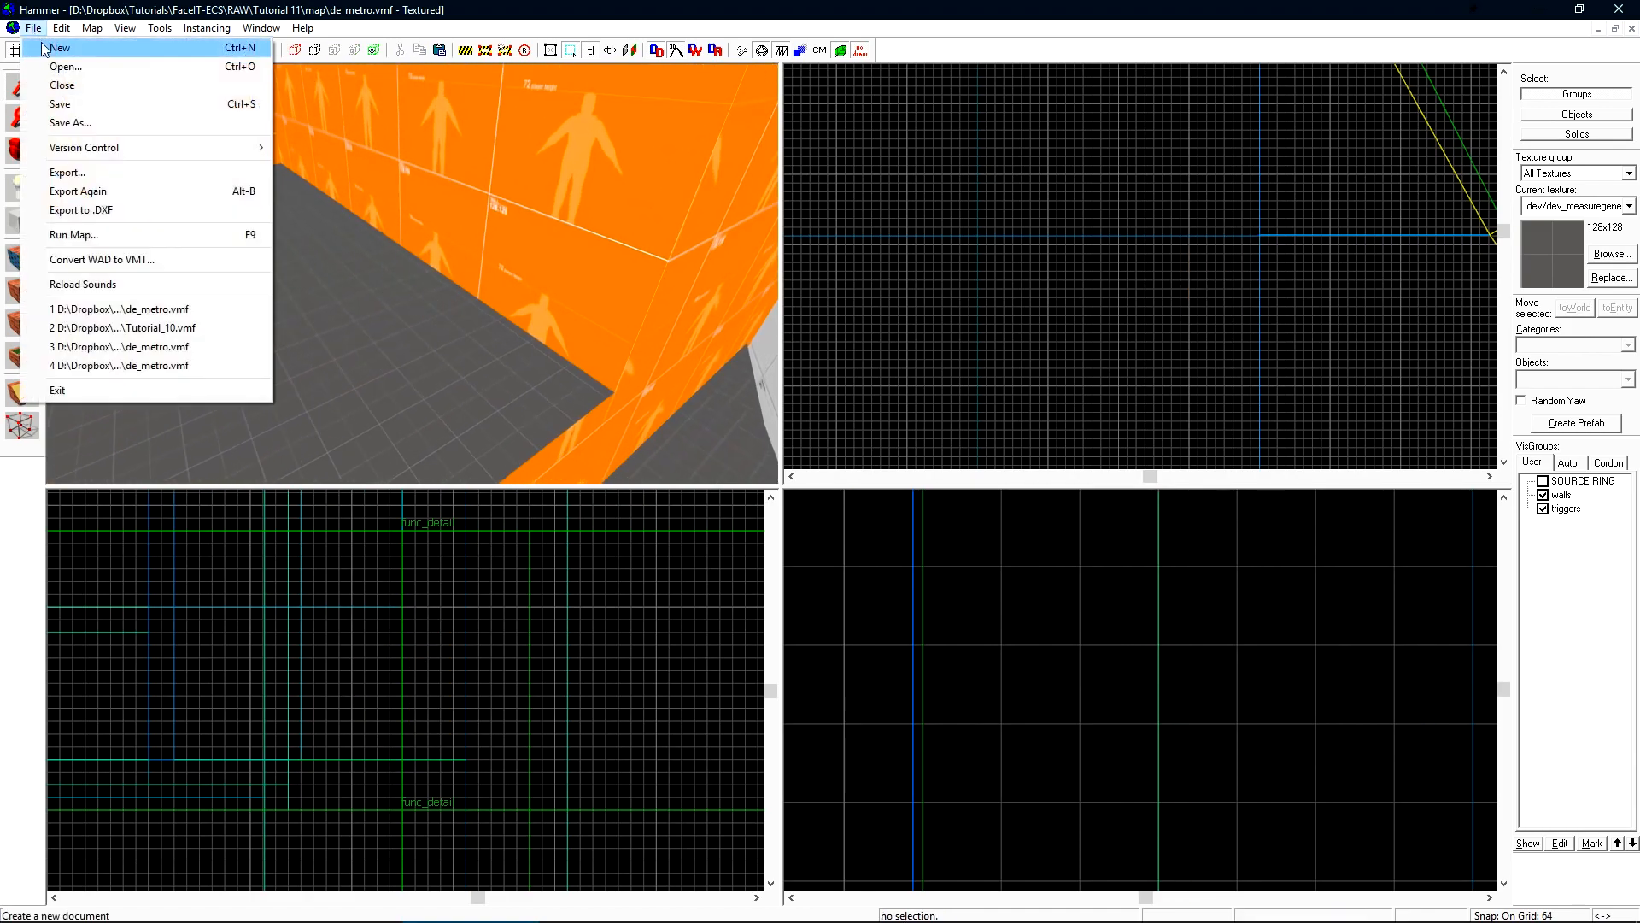
pyautogui.click(51, 49)
pyautogui.hotkey('ctrl', 'v')
# Move the pasted floodlight assembly onto the new map's origin, centred at about -4 -3 44
pyautogui.scroll(15, 1142, 270)
pyautogui.moveTo(1166, 286); pyautogui.dragTo(1126, 234)
pyautogui.scroll(6, 1124, 232)
pyautogui.scroll(8, 1143, 695)
pyautogui.moveTo(1125, 679); pyautogui.dragTo(1141, 665)
pyautogui.scroll(6, 1142, 665)
pyautogui.press('z')
pyautogui.press('s')
pyautogui.press('z')
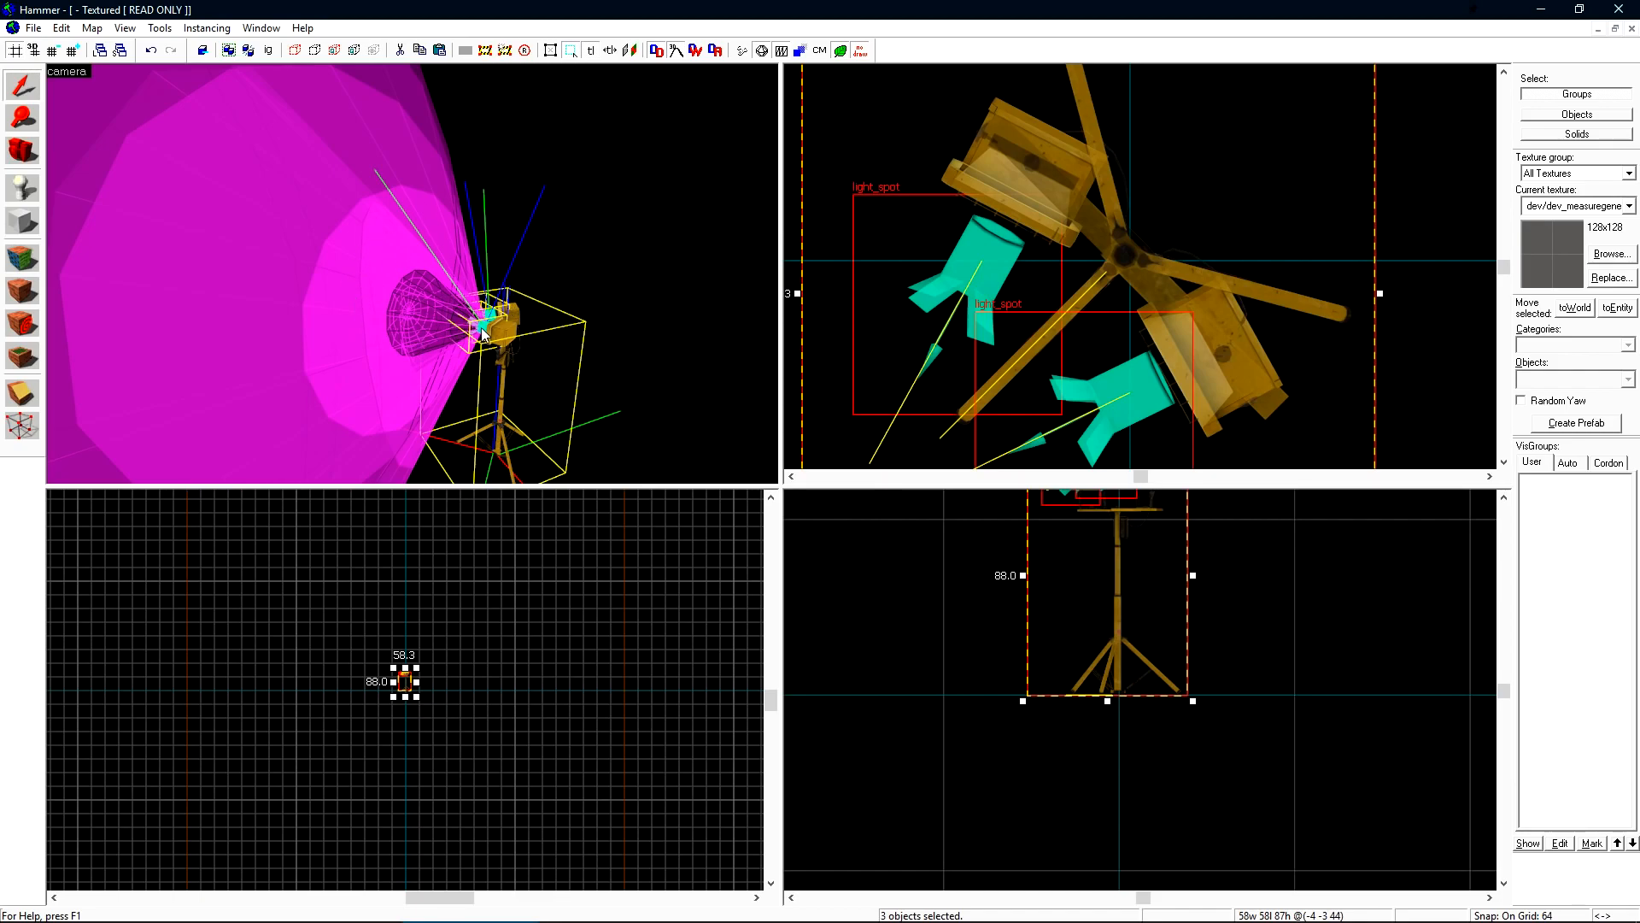
# Select the second lamp's light_spot and check its Brightness value in its properties
pyautogui.click(535, 263)
pyautogui.click(484, 328)
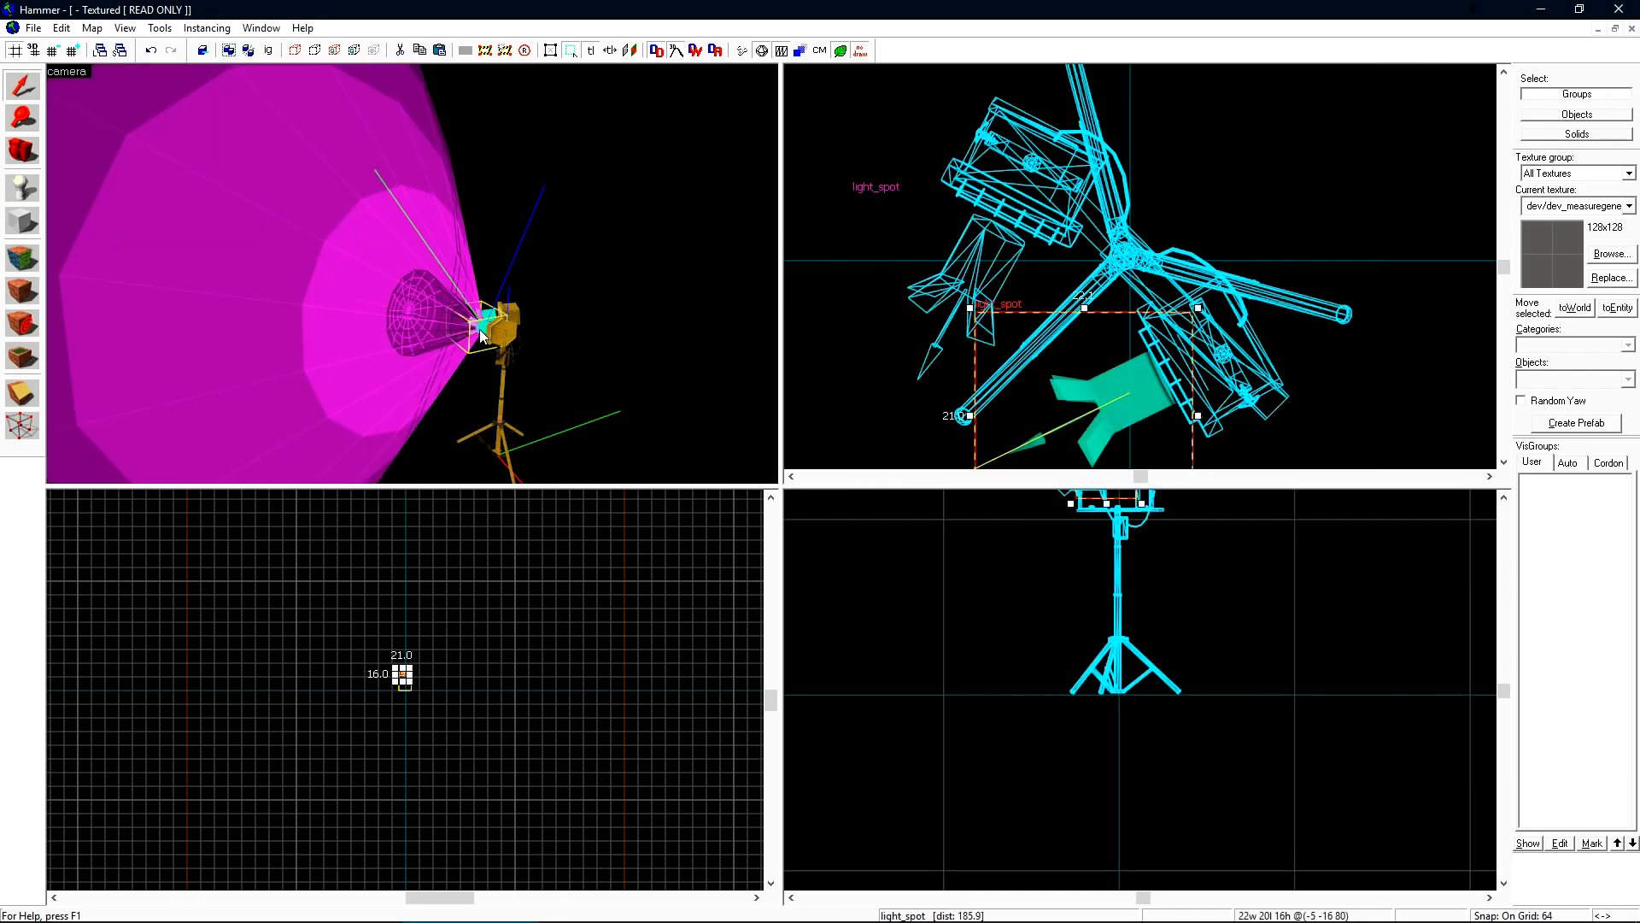
pyautogui.click(489, 313)
pyautogui.doubleClick(483, 323)
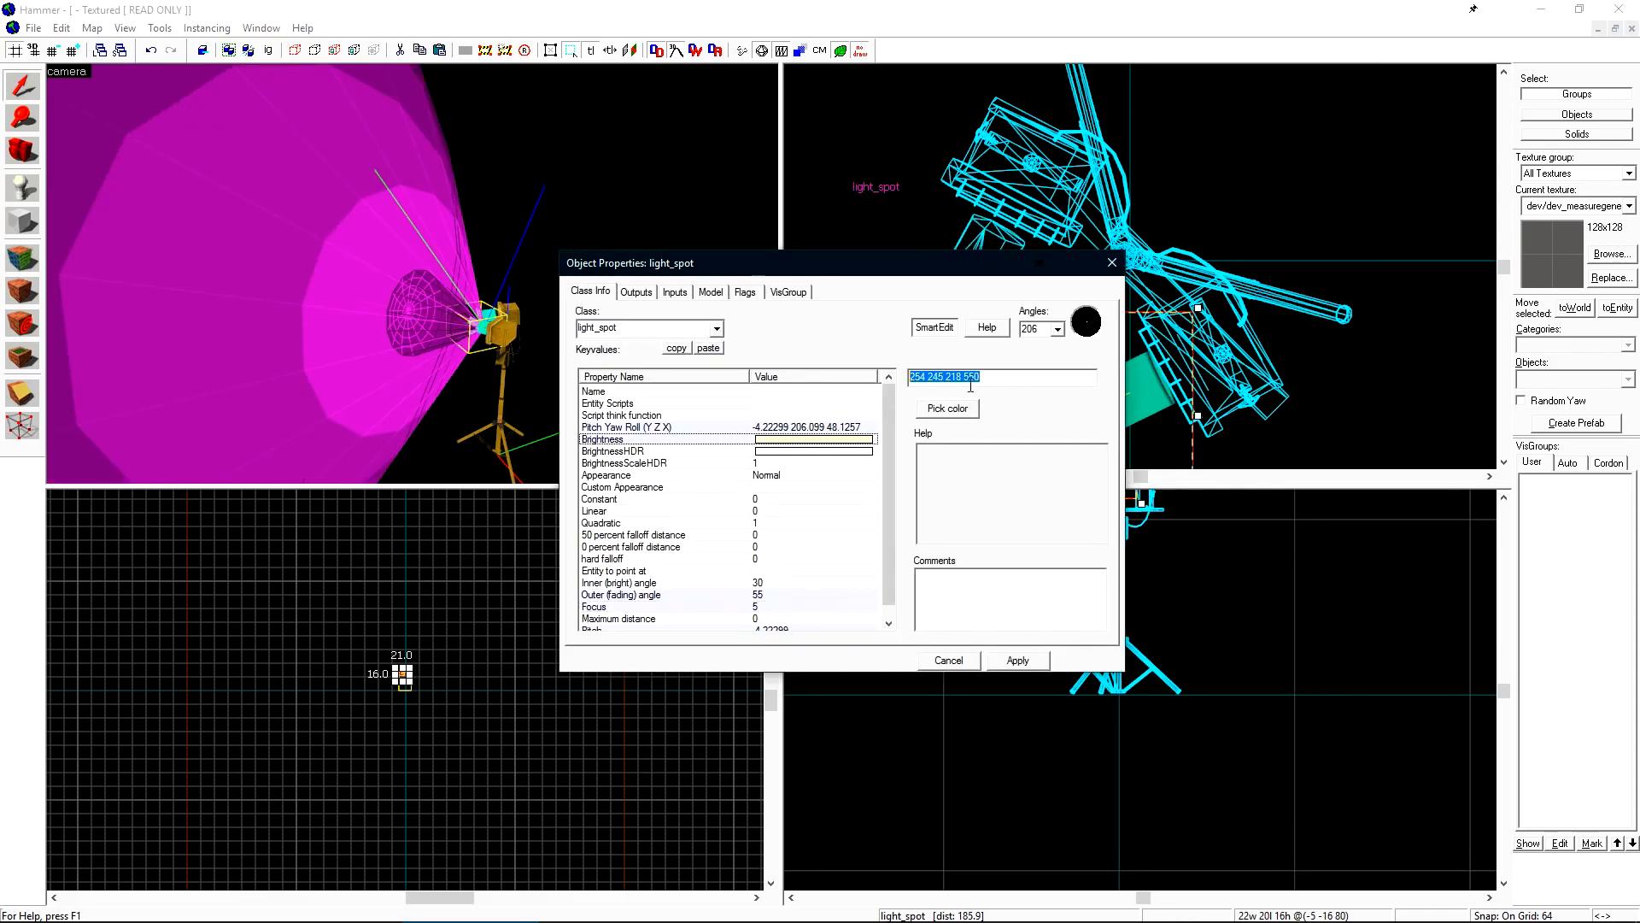
pyautogui.click(947, 660)
# Start saving the new map, create a folder named instances beside de_metro.vmf, and open it as the save location
pyautogui.click(33, 27)
pyautogui.click(85, 122)
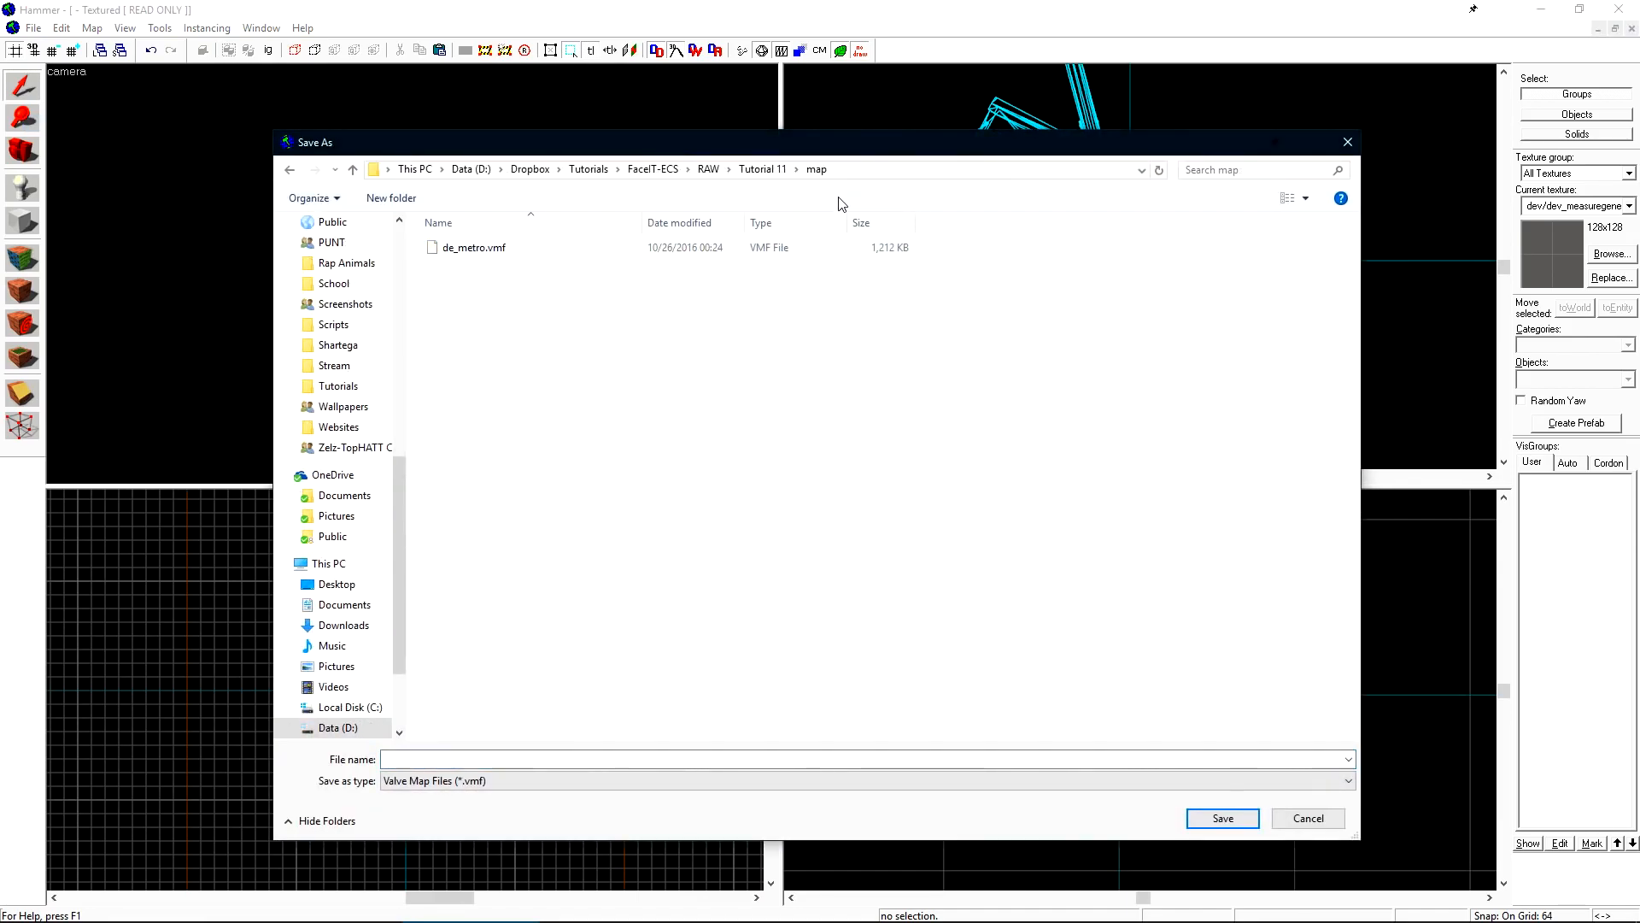
pyautogui.hotkey('ctrl', 'shift', 'n')
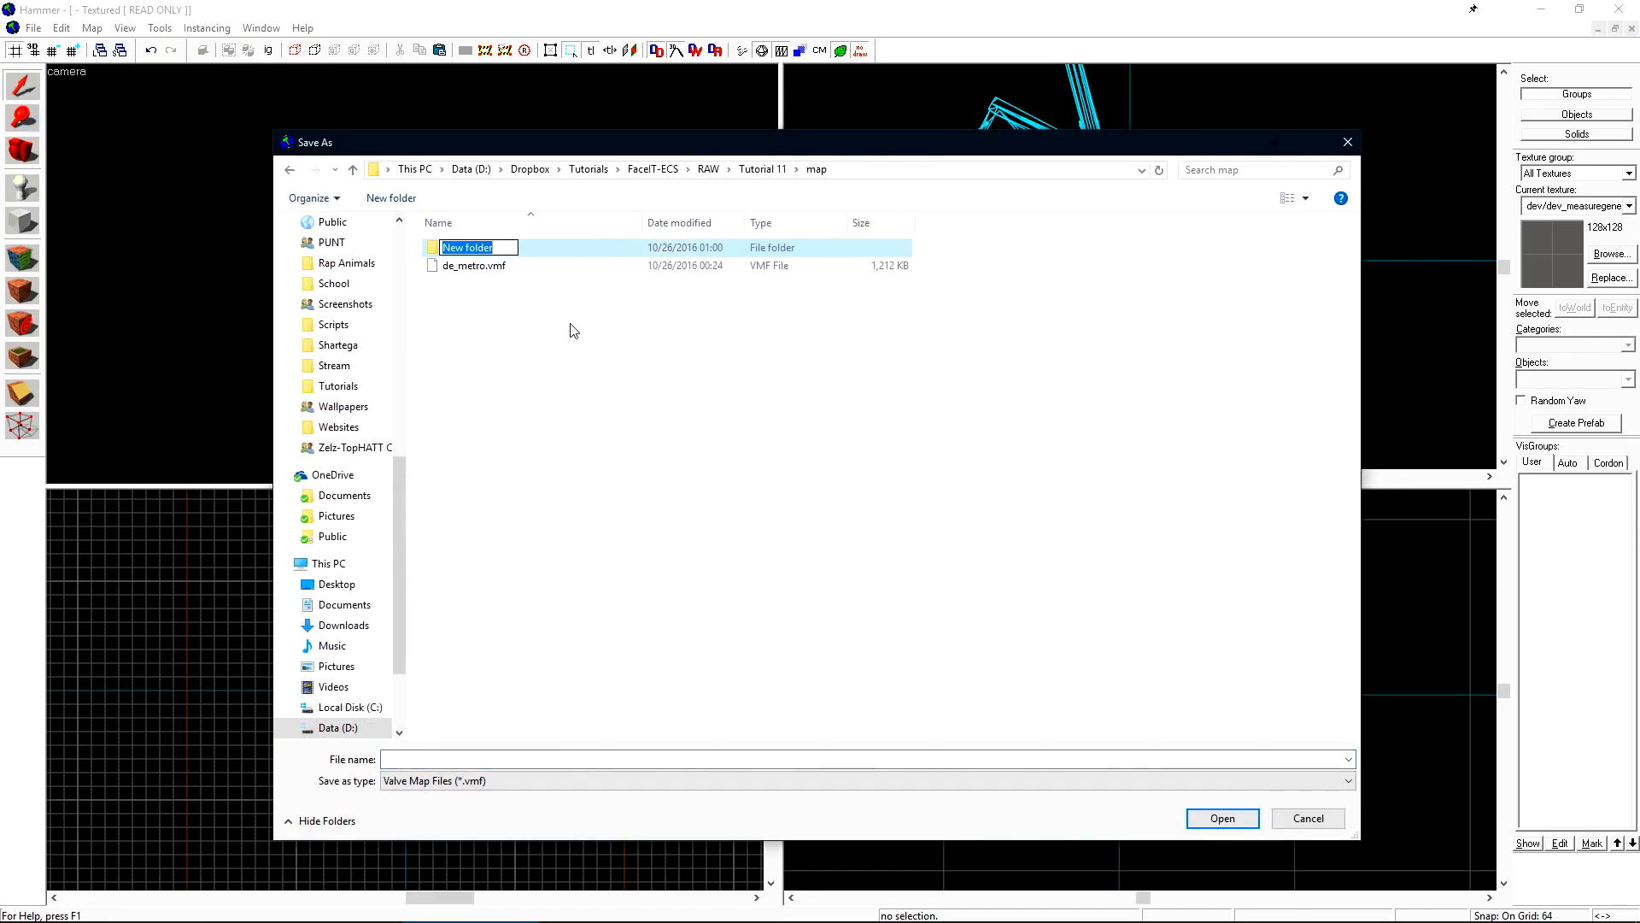
pyautogui.write('instances')
pyautogui.click(572, 331)
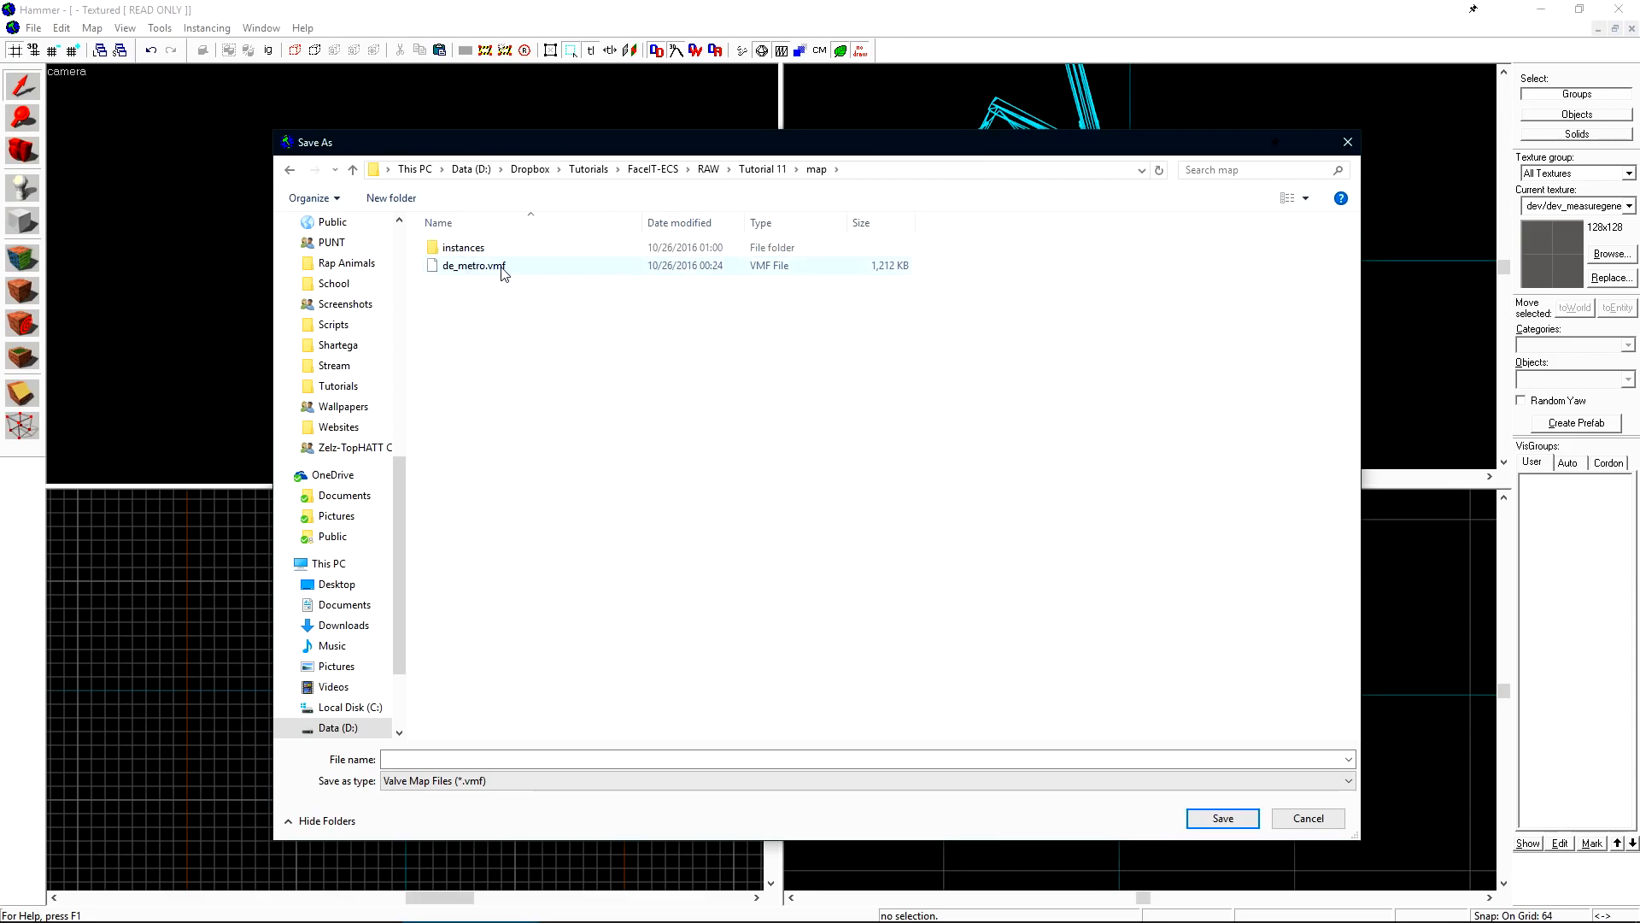
pyautogui.doubleClick(598, 246)
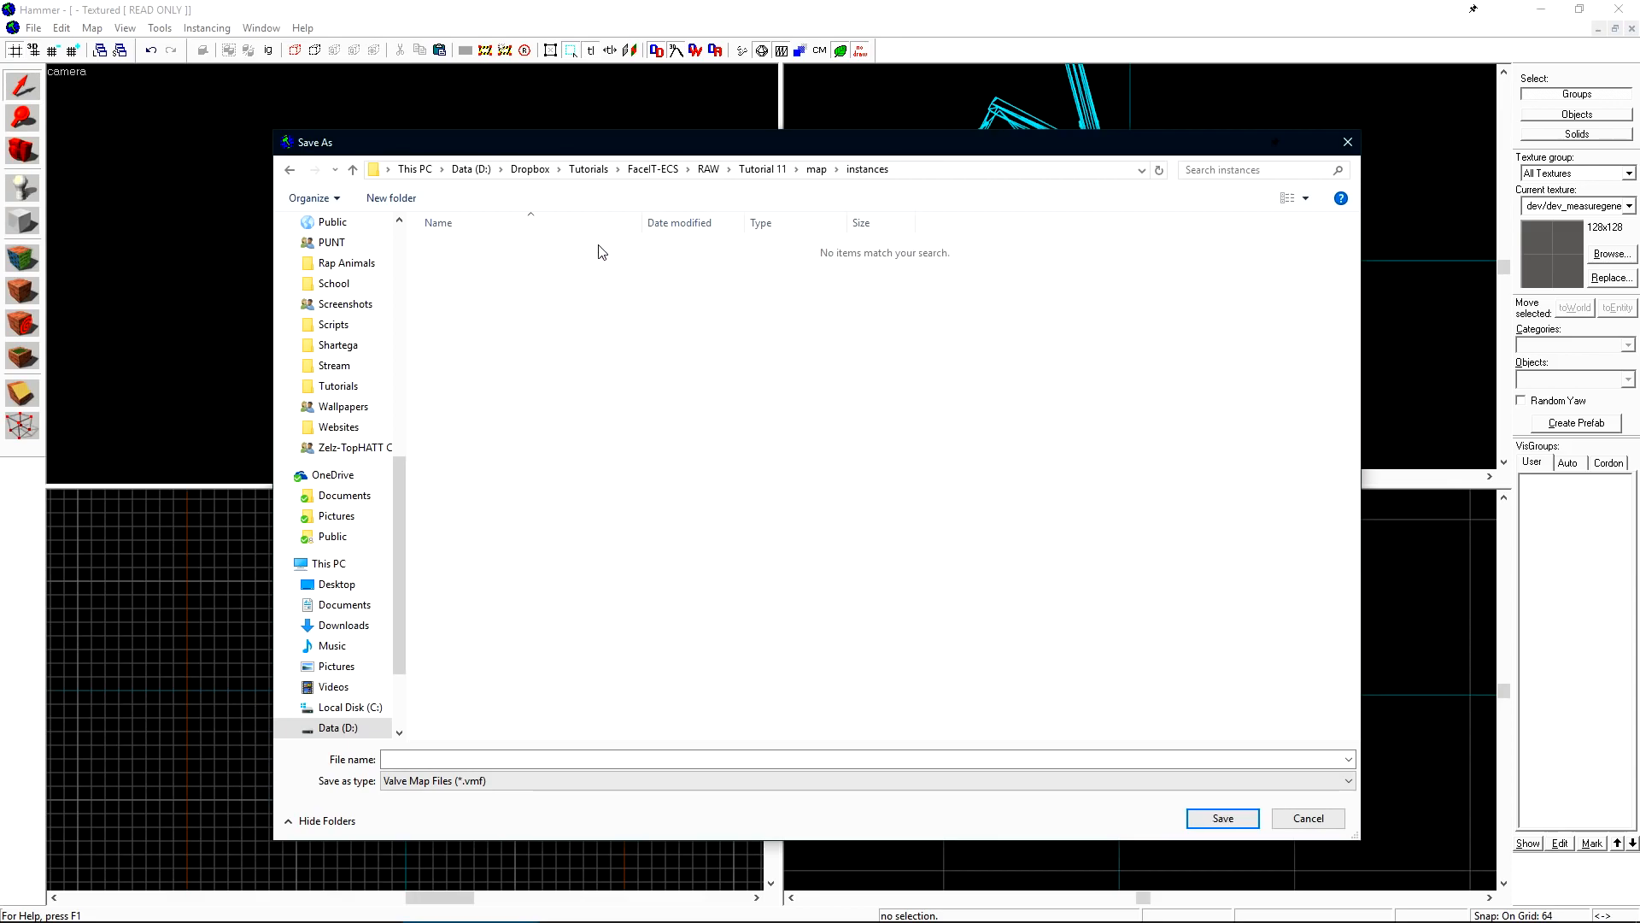
# Save the new map as floodlight in the instances folder and close it to return to de_metro
pyautogui.click(439, 759)
pyautogui.write('floodlight')
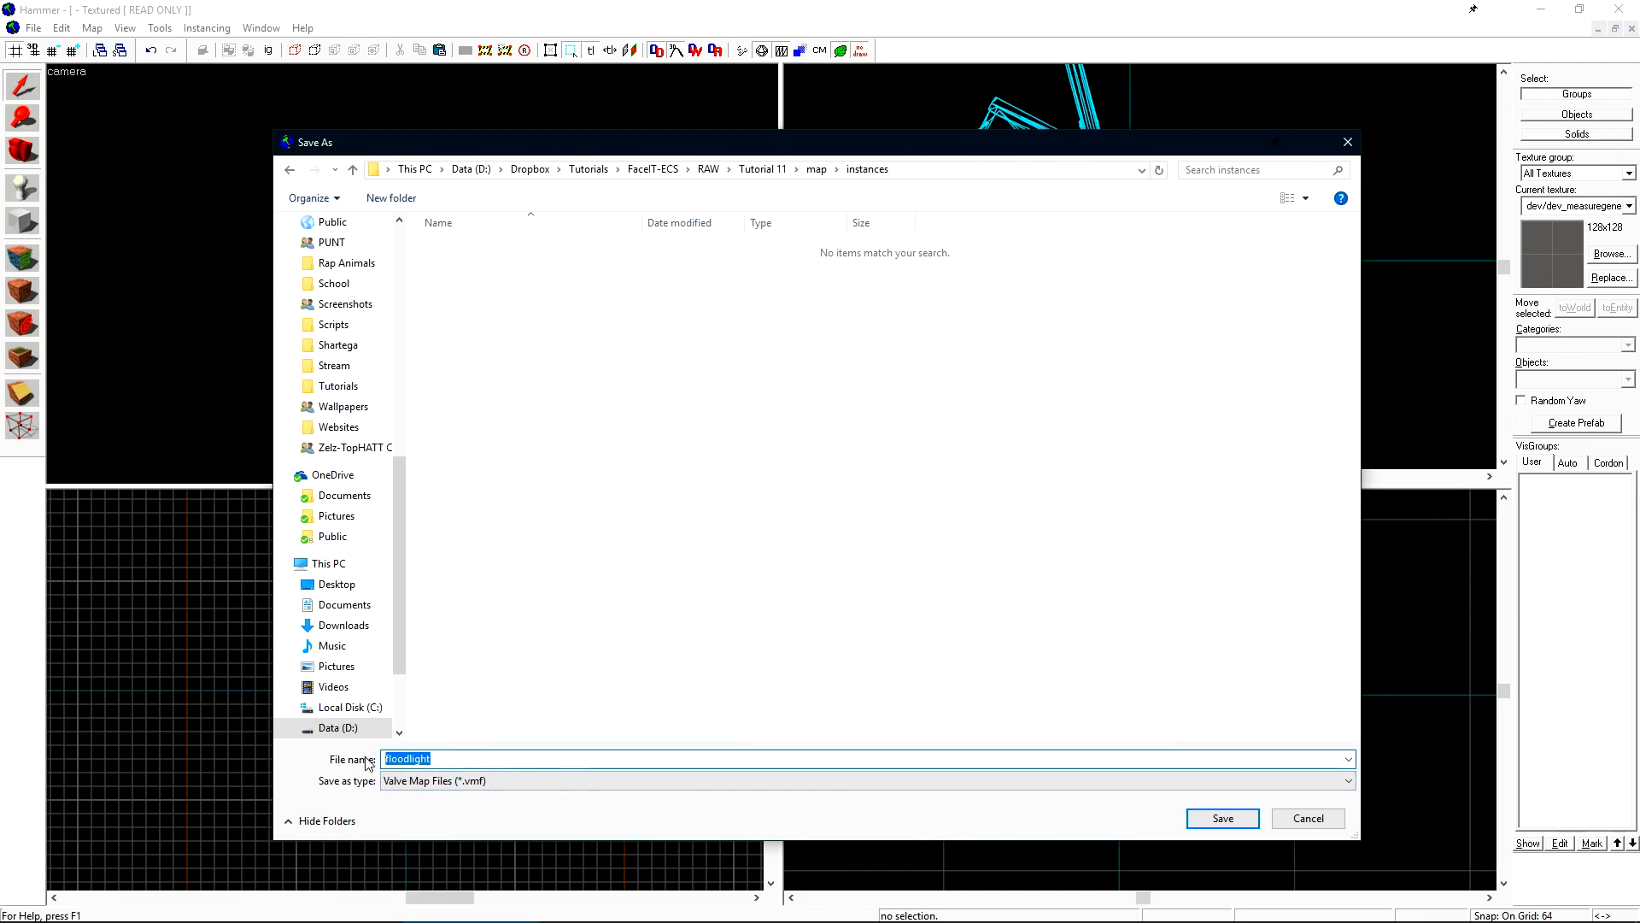
pyautogui.click(1230, 821)
pyautogui.click(1631, 28)
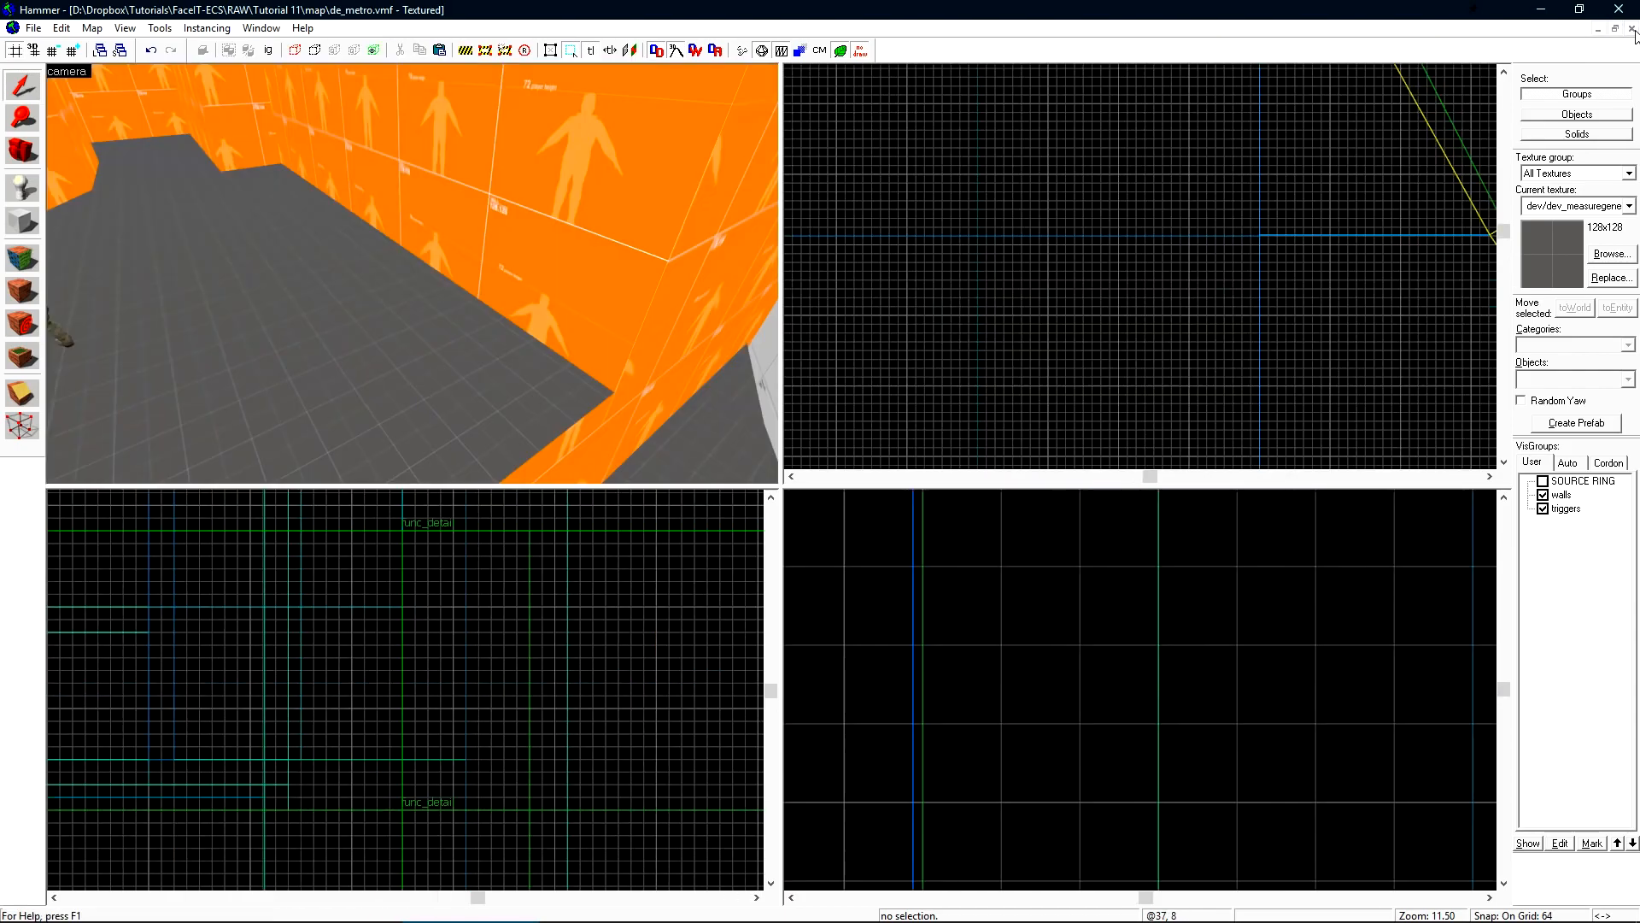
# Place an entity on the floor beside the orange wall in de_metro and change its class to func_instance
pyautogui.hotkey('shift', 'e')
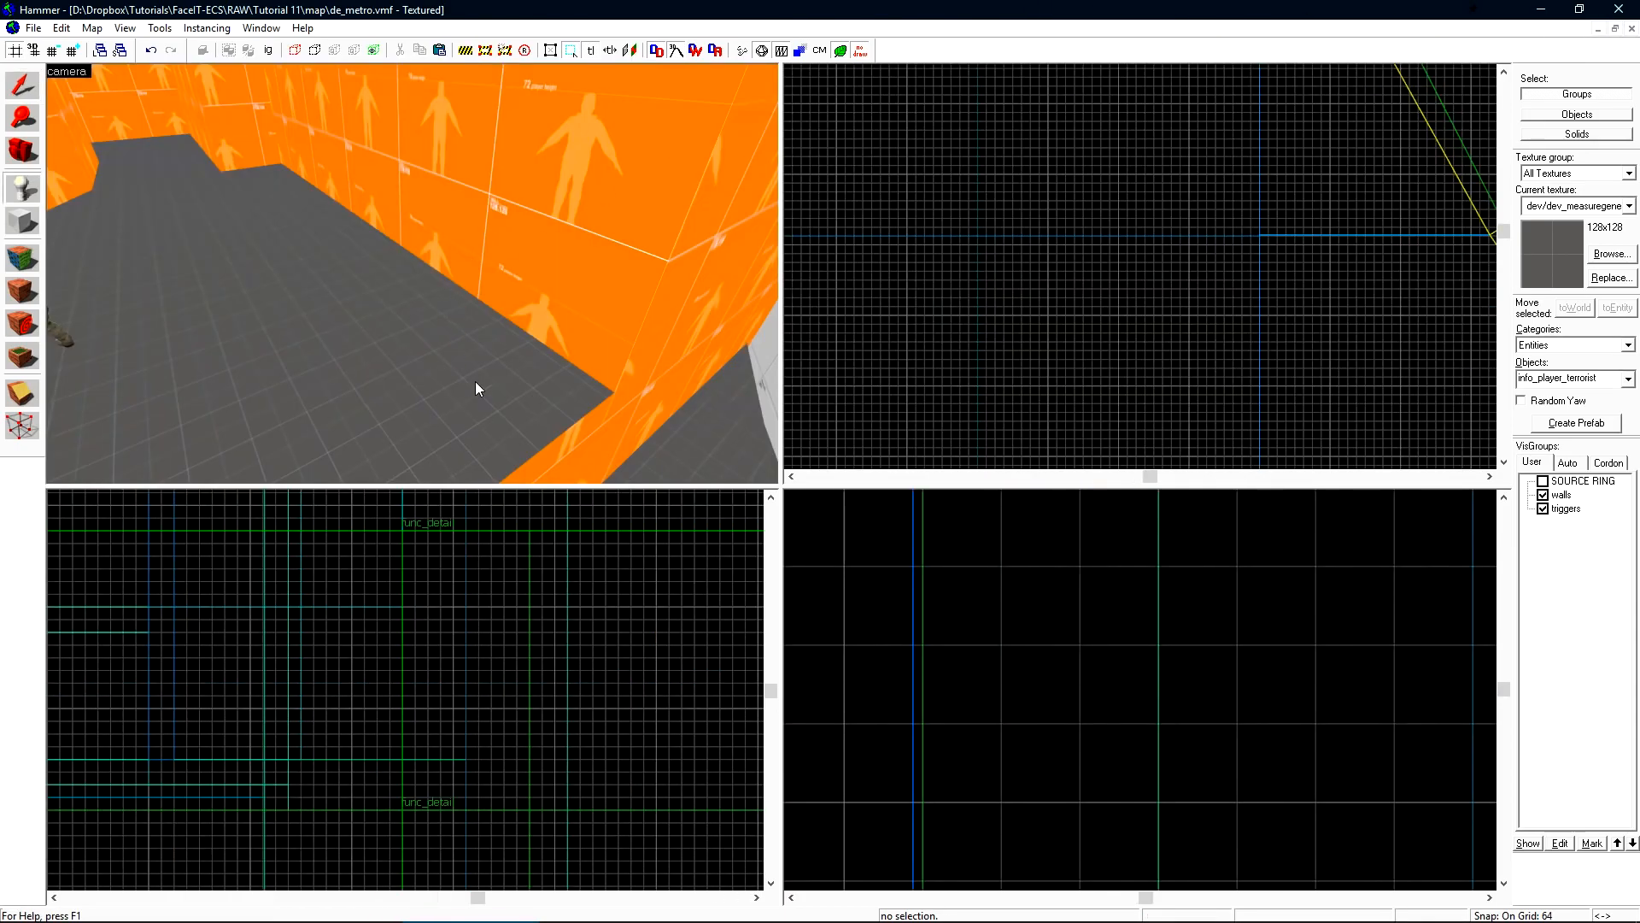
pyautogui.click(502, 402)
pyautogui.hotkey('shift', 's')
pyautogui.doubleClick(503, 323)
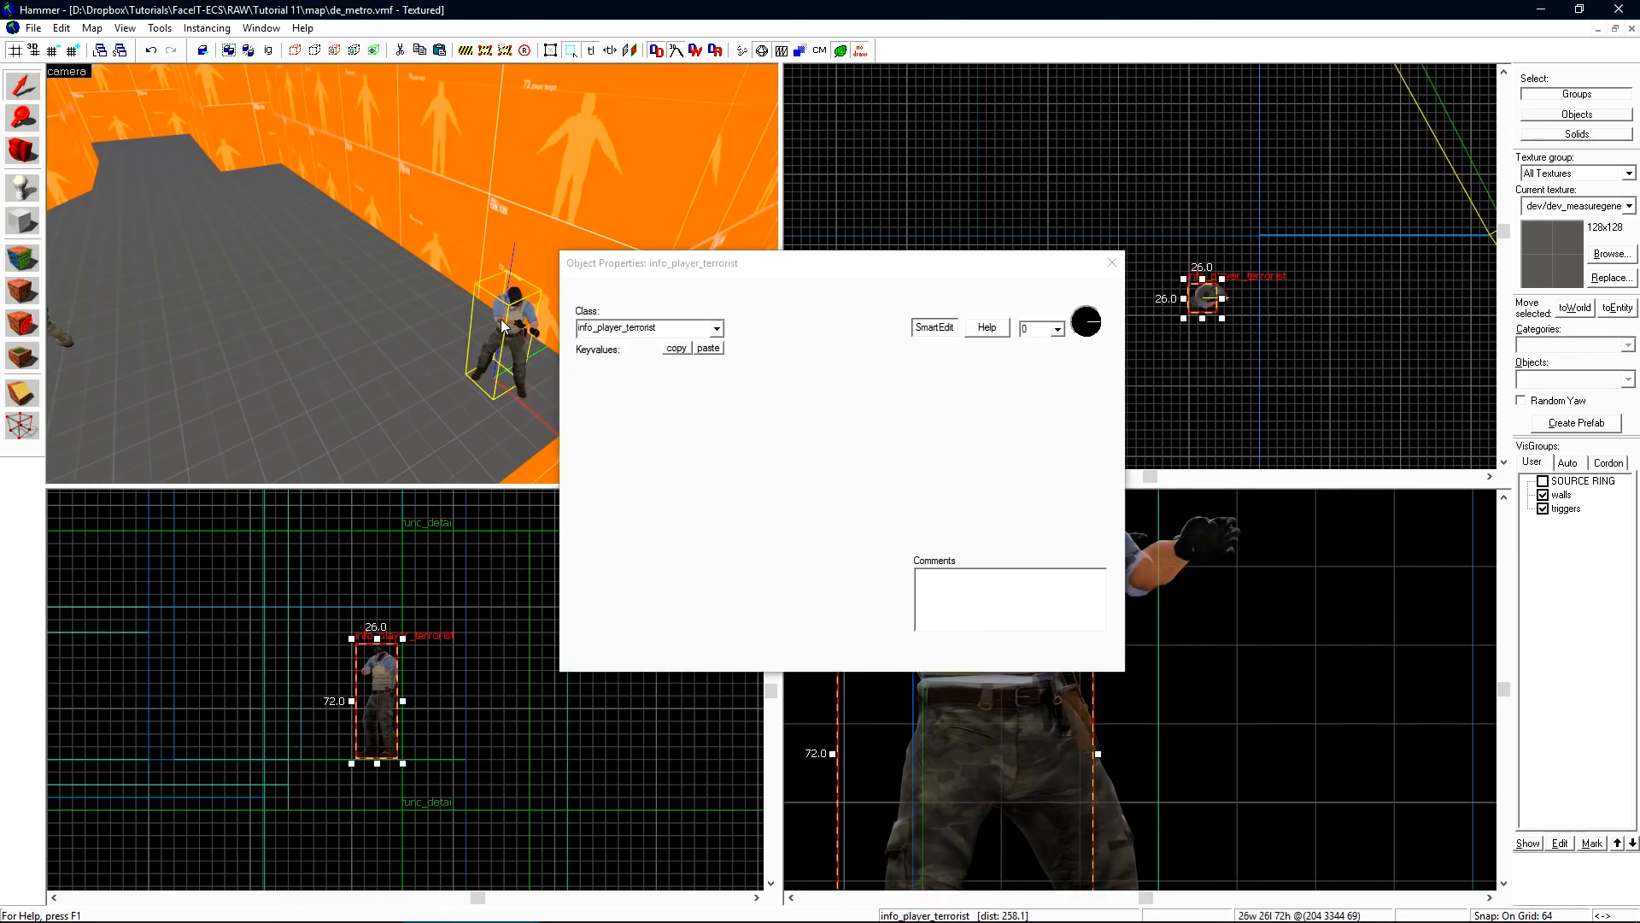
pyautogui.doubleClick(647, 329)
pyautogui.write('func_in')
pyautogui.press('Return')
# Set the func_instance's VMF Filename to instances/floodlight.vmf and apply it
pyautogui.click(619, 417)
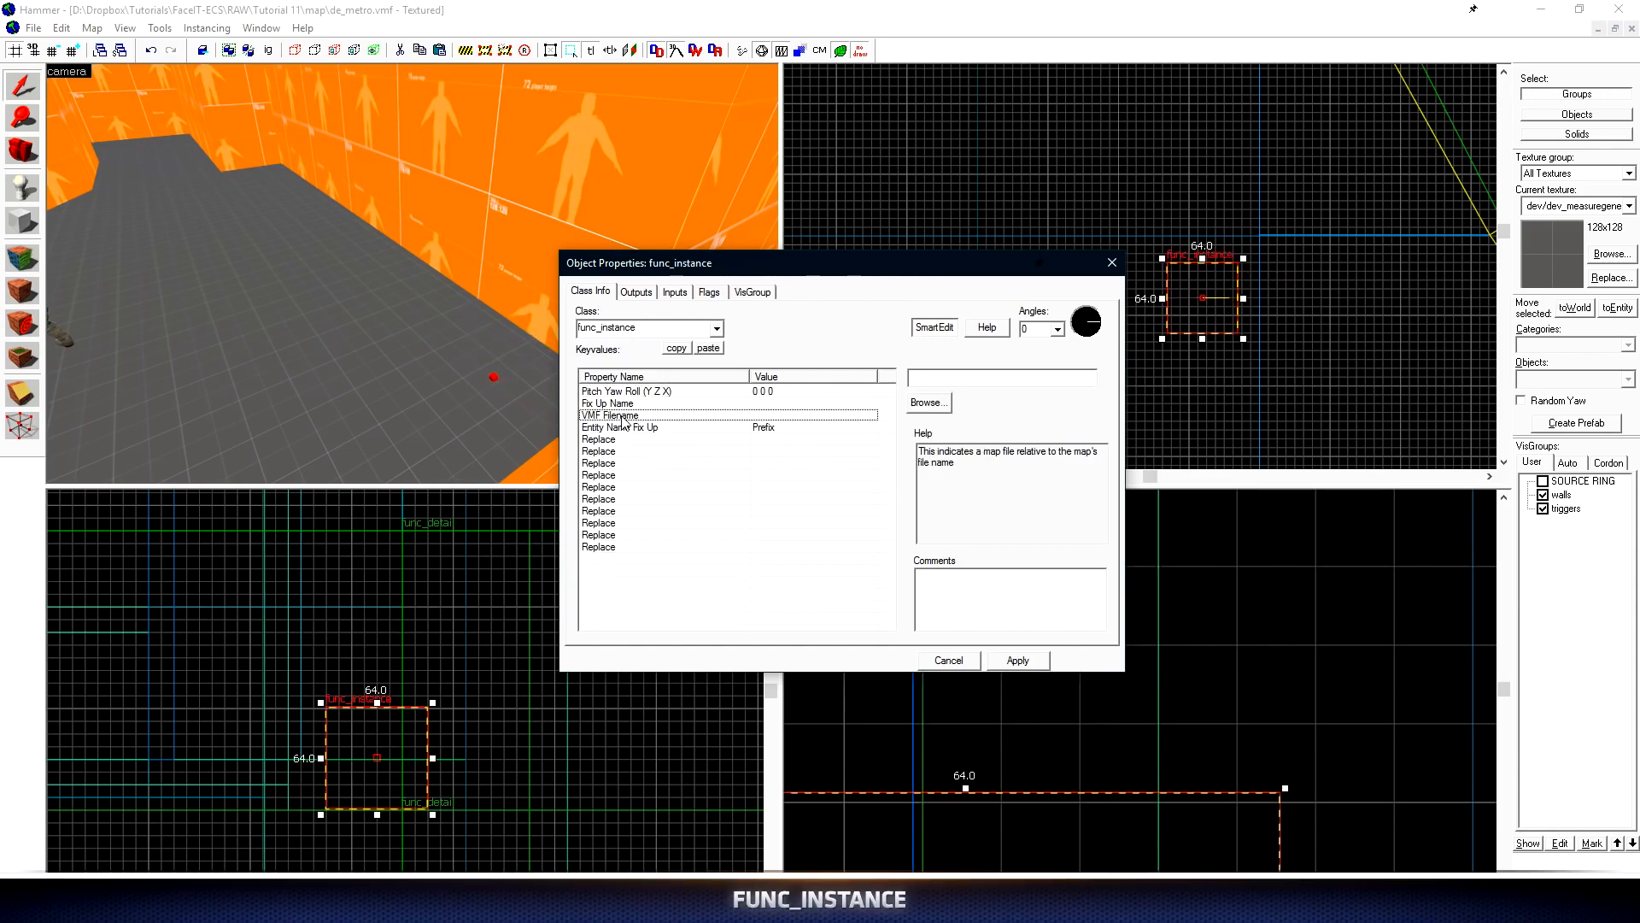
pyautogui.click(937, 408)
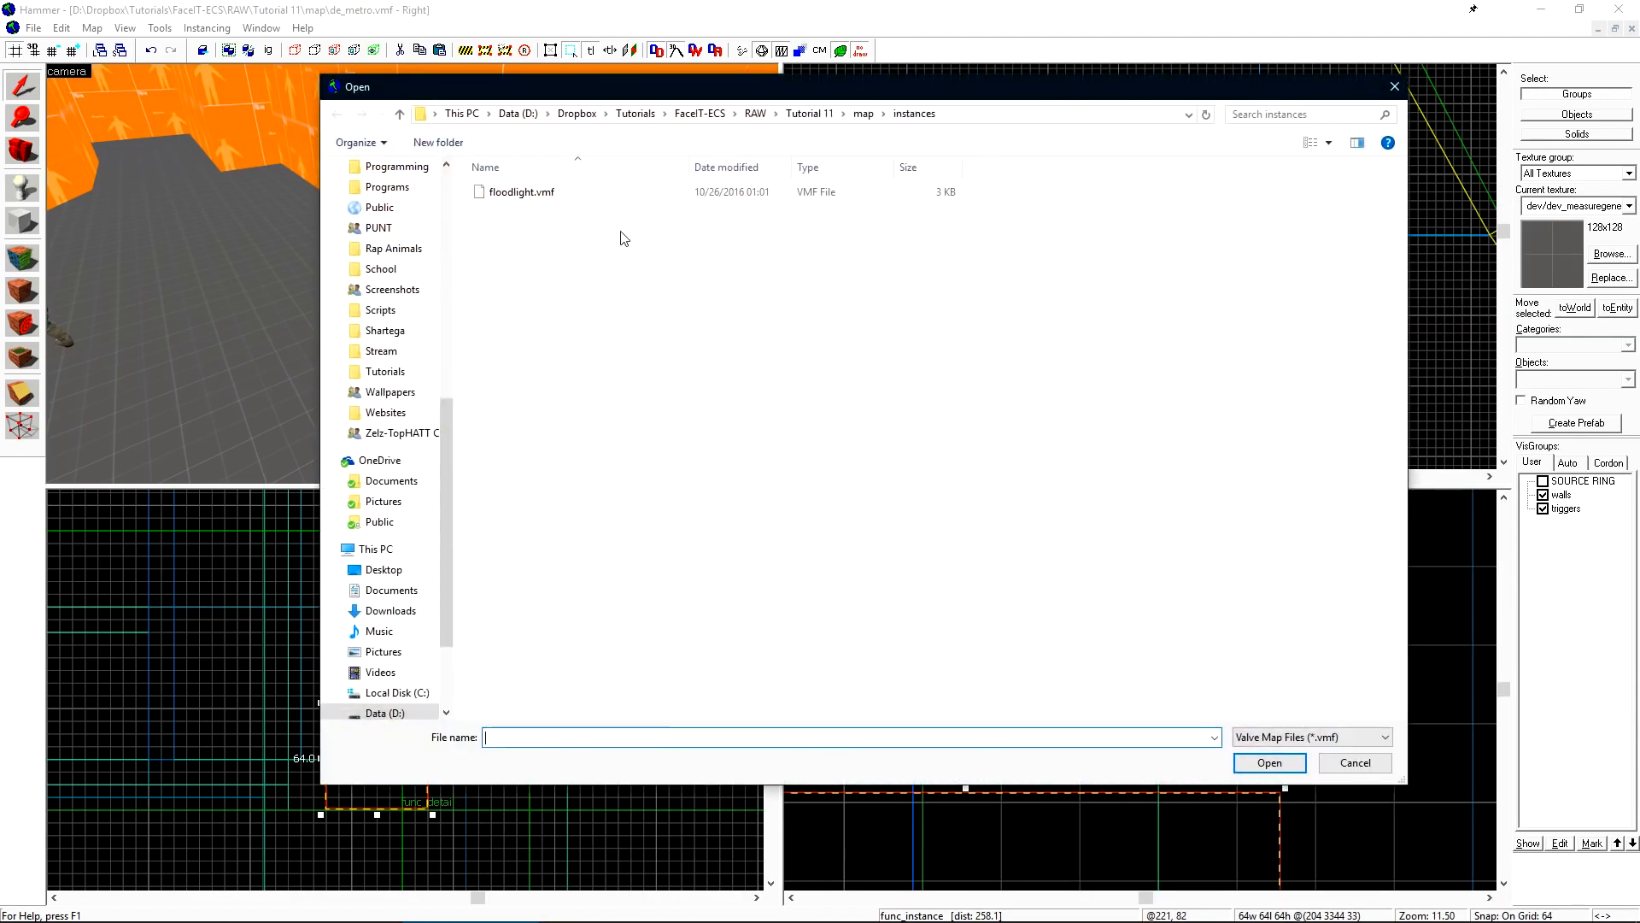
pyautogui.click(564, 200)
pyautogui.moveTo(586, 736); pyautogui.dragTo(469, 738)
pyautogui.hotkey('ctrl', 'c')
pyautogui.click(1270, 763)
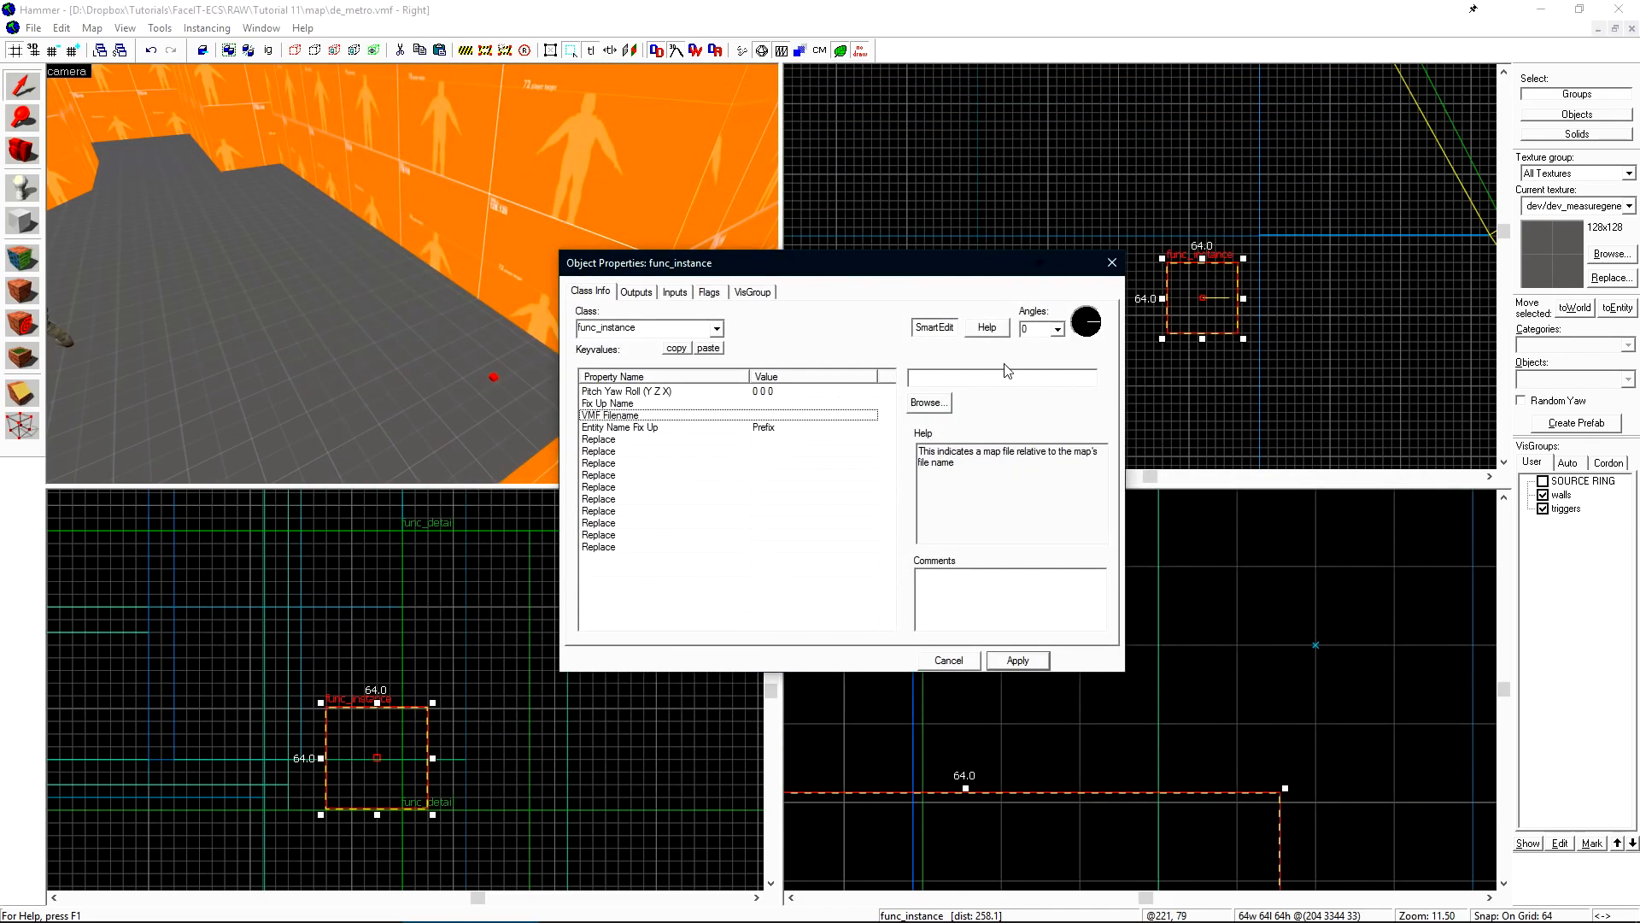
pyautogui.click(994, 379)
pyautogui.write('instance')
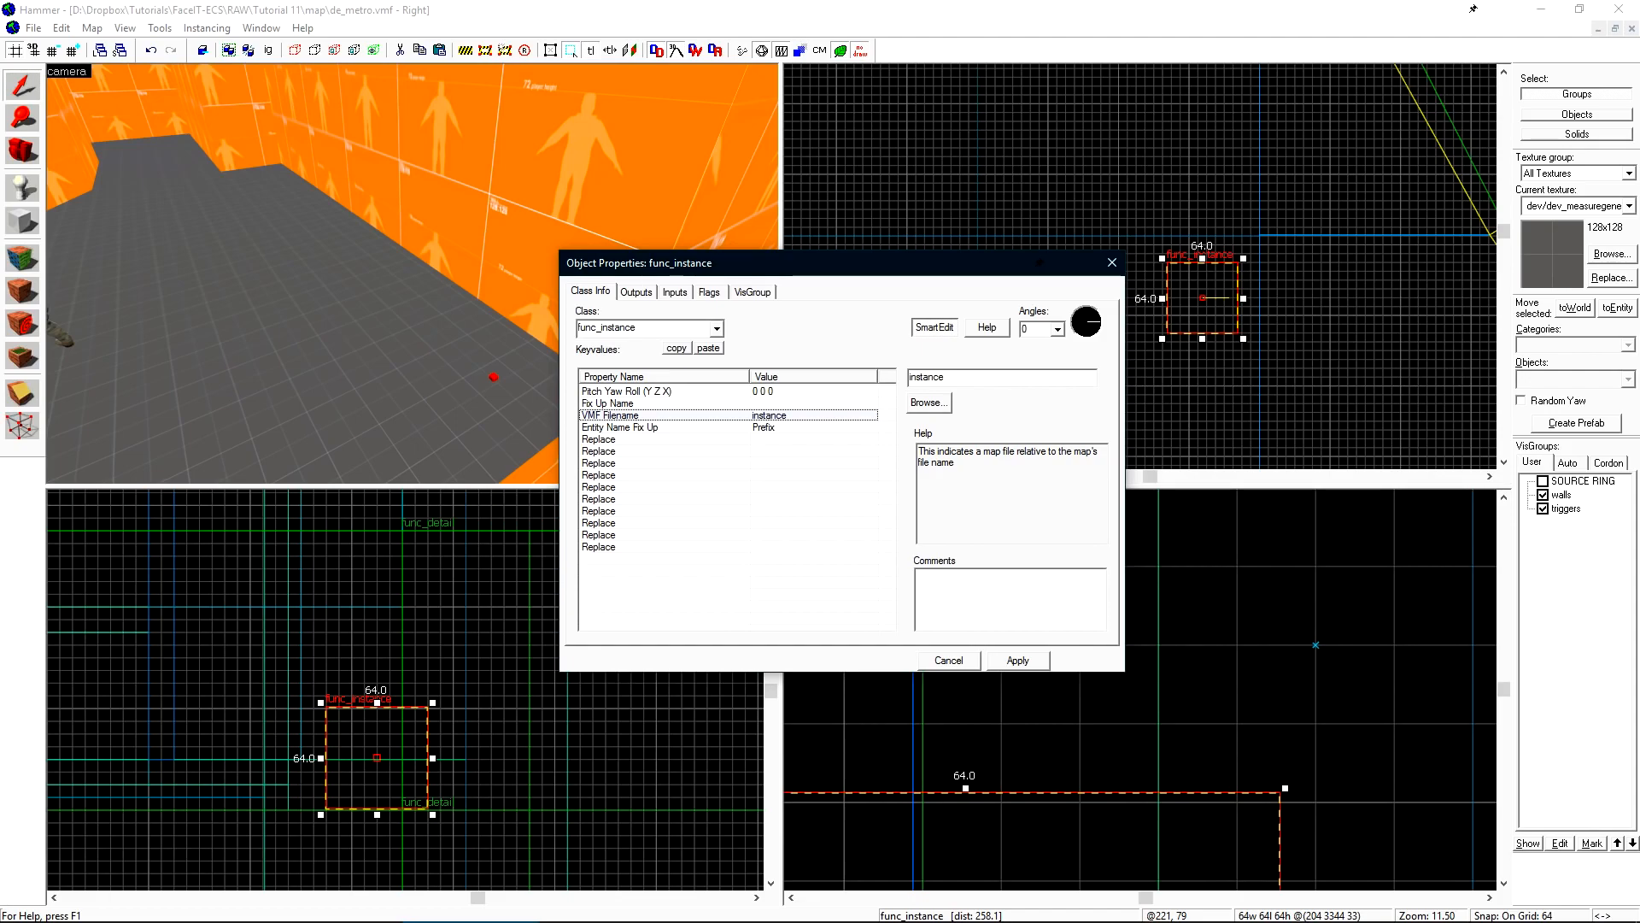
pyautogui.write('s\\')
pyautogui.hotkey('ctrl', 'v')
pyautogui.click(1010, 662)
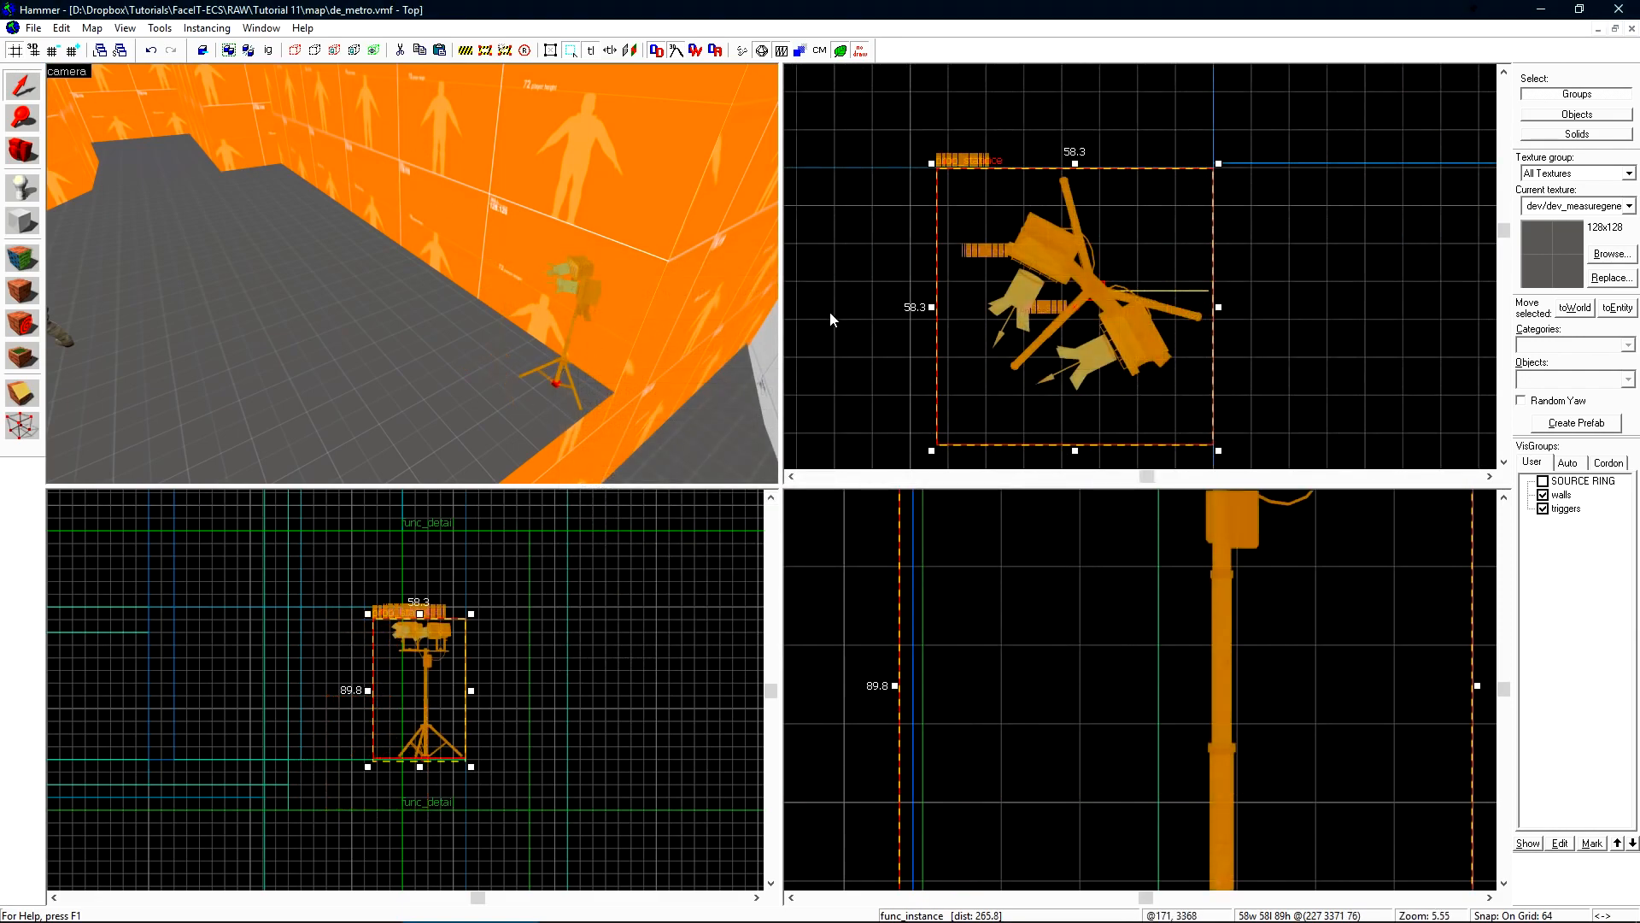
# Switch the instance display to tinted and inspect the unselected floodlight instance in the 3D view
pyautogui.press('Escape')
pyautogui.click(617, 298)
pyautogui.click(587, 290)
pyautogui.click(218, 28)
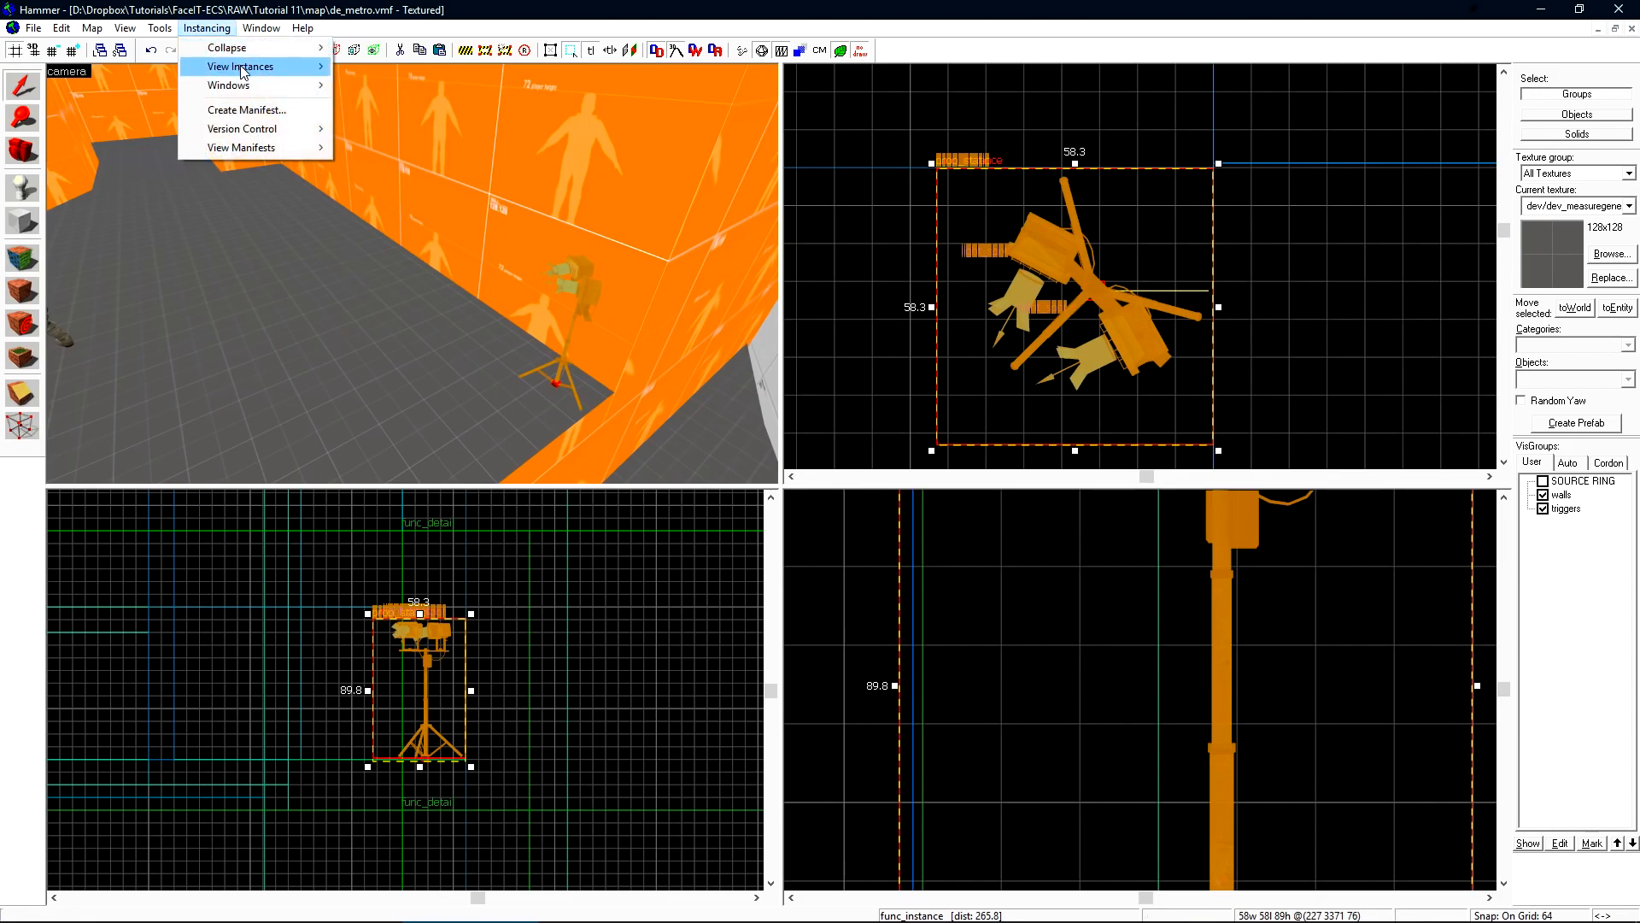
pyautogui.moveTo(266, 69)
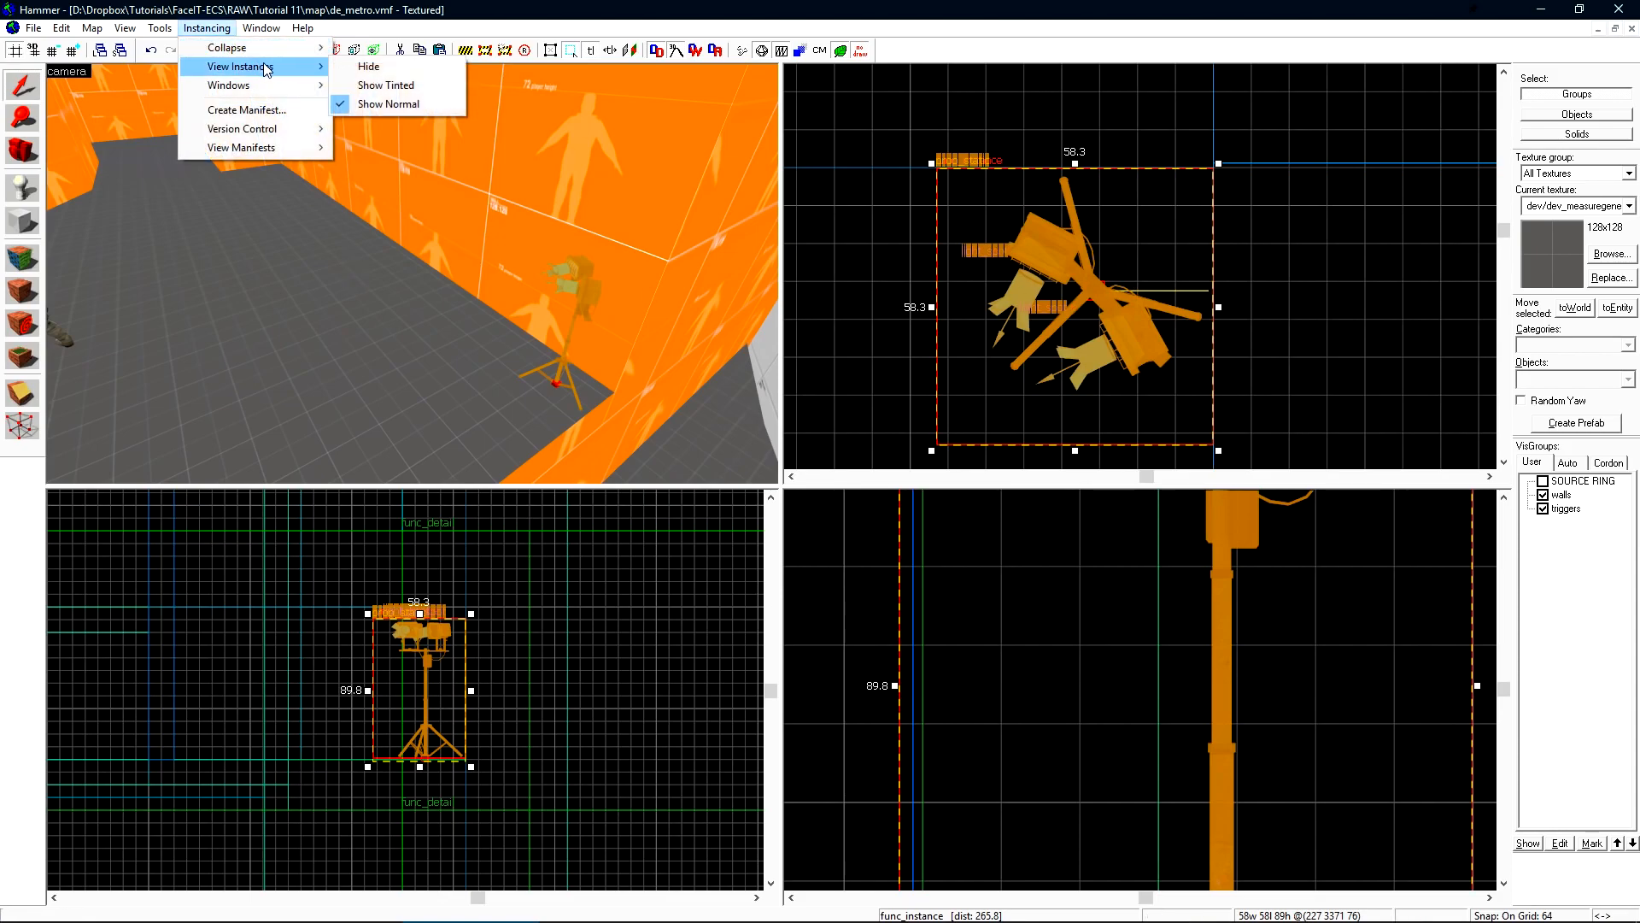
pyautogui.click(437, 86)
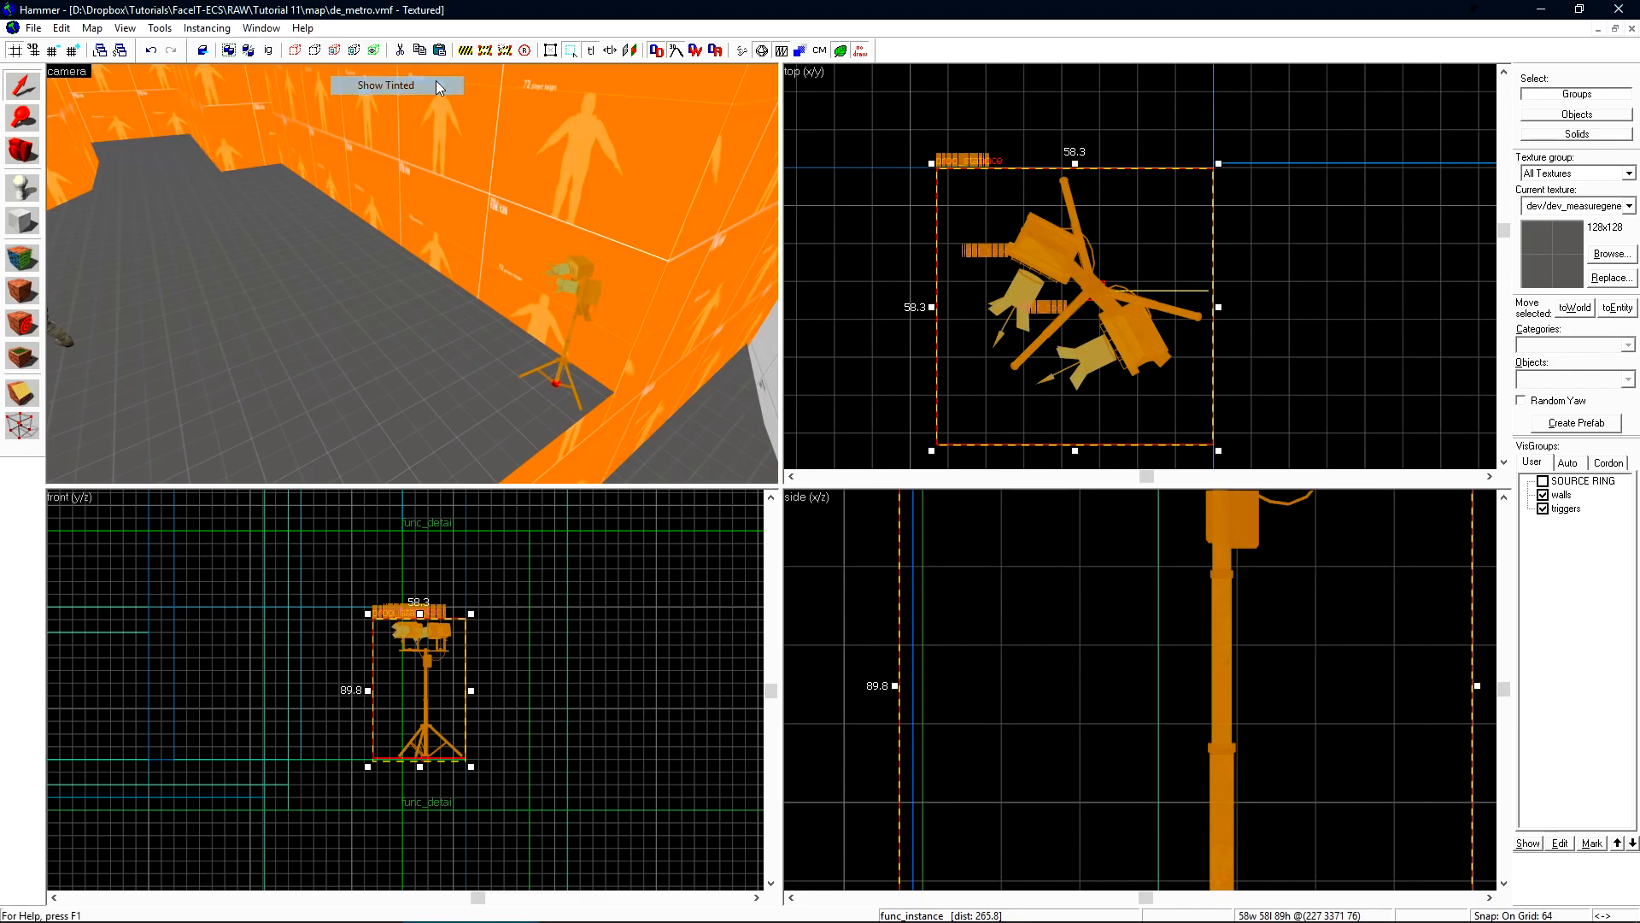
pyautogui.click(895, 135)
pyautogui.press('d')
pyautogui.press('z')
pyautogui.press('z')
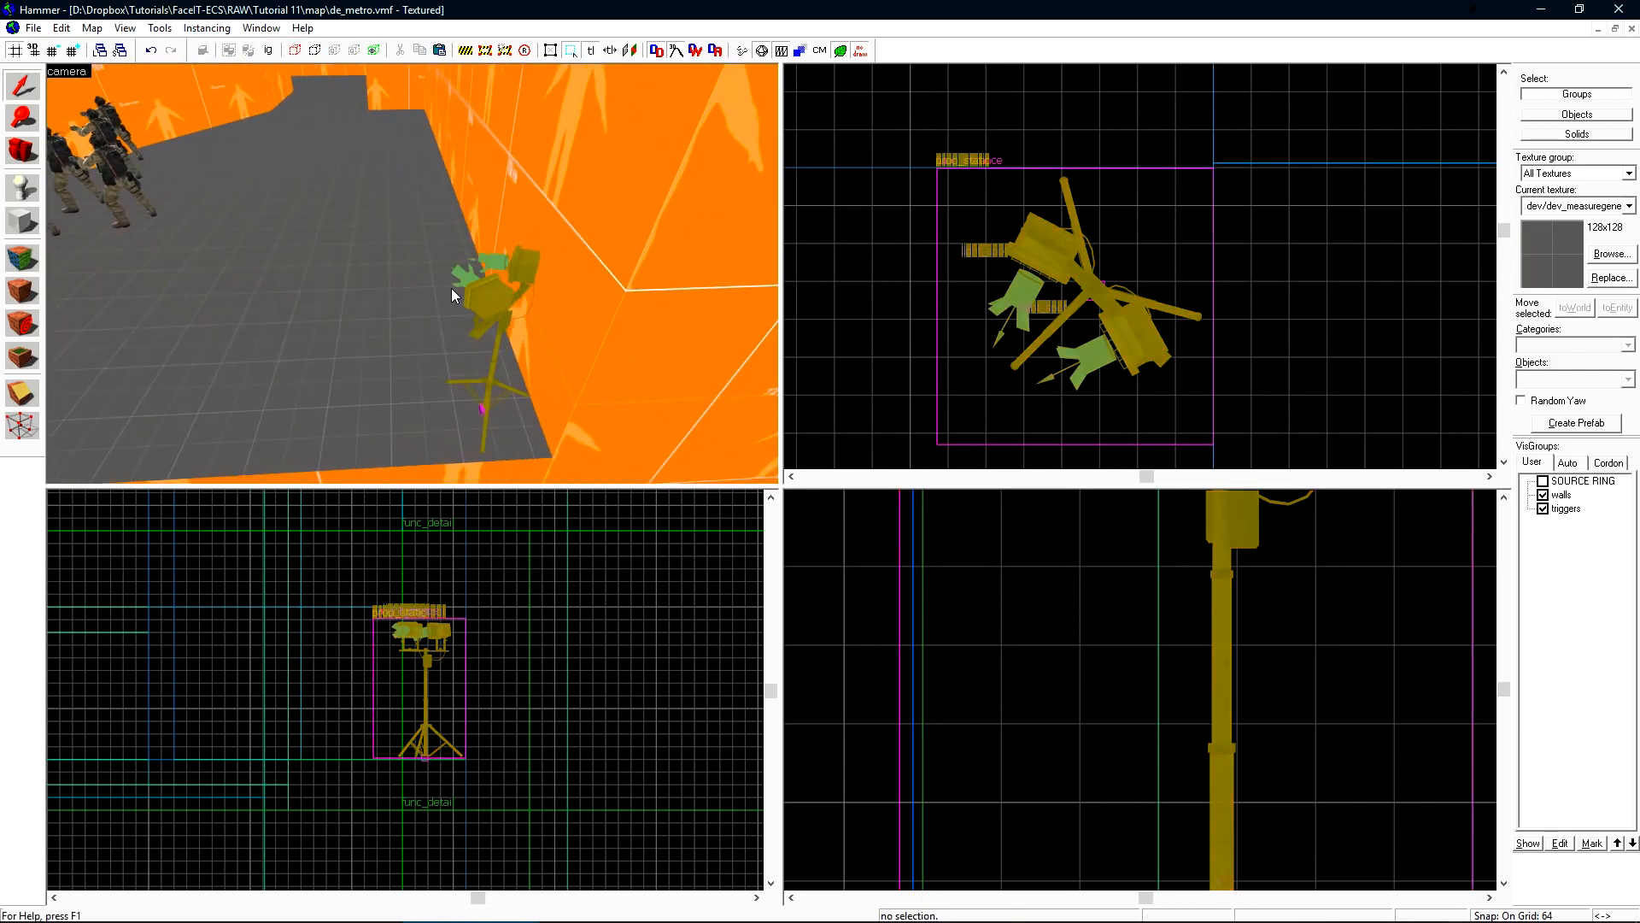
pyautogui.press('d')
# Return the instance display to Show Normal
pyautogui.click(438, 297)
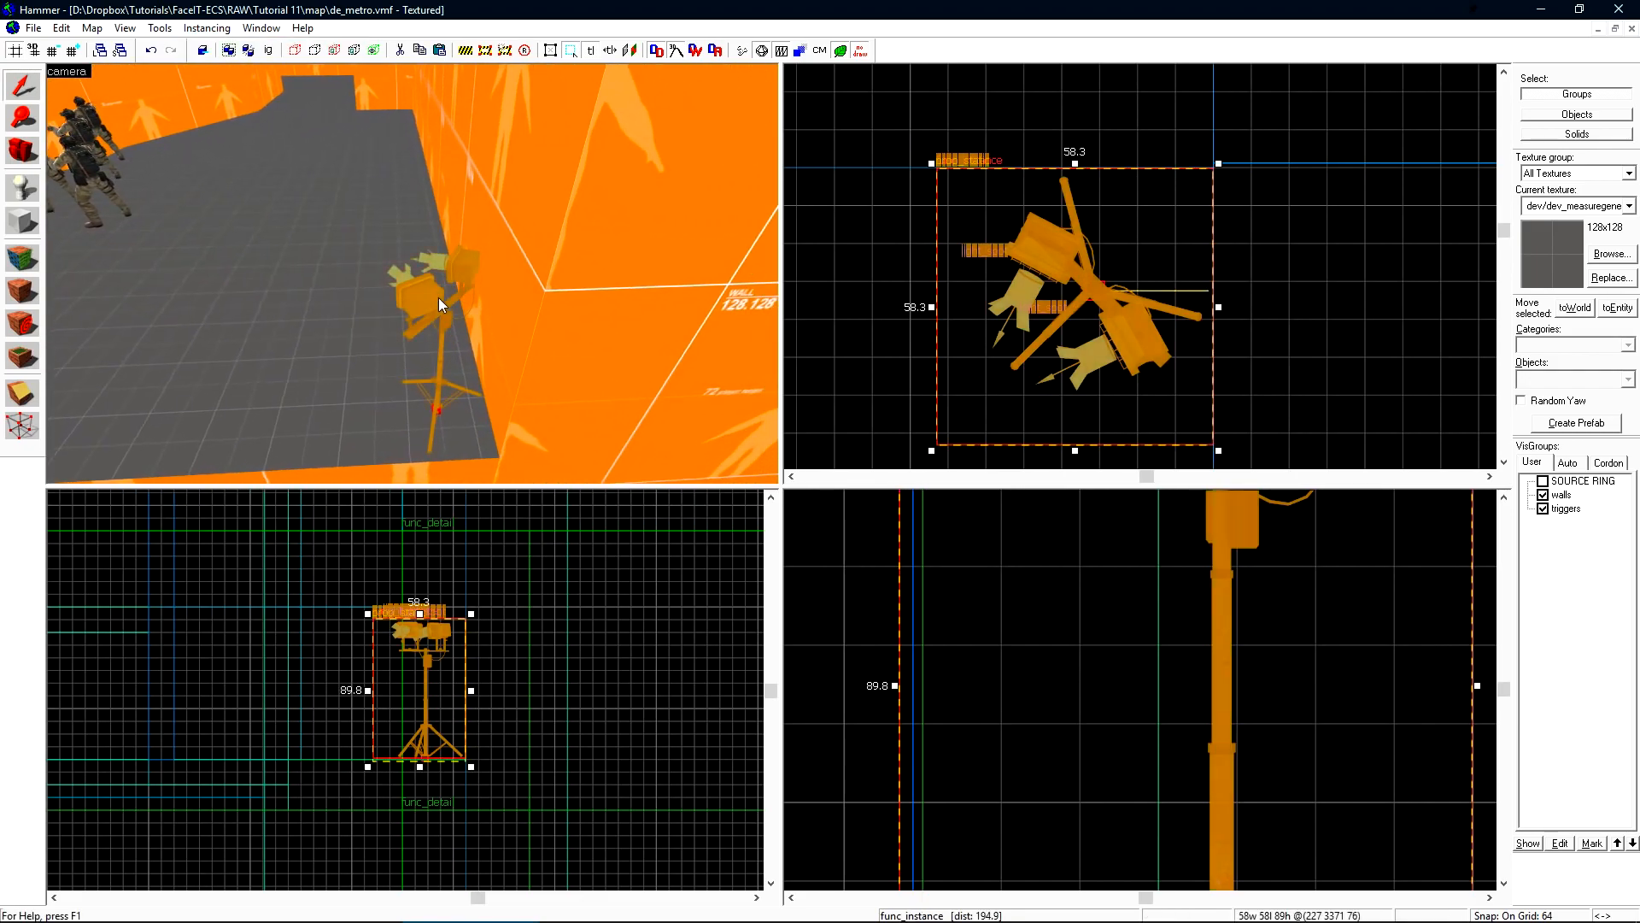
pyautogui.click(207, 27)
pyautogui.moveTo(280, 67)
pyautogui.click(418, 106)
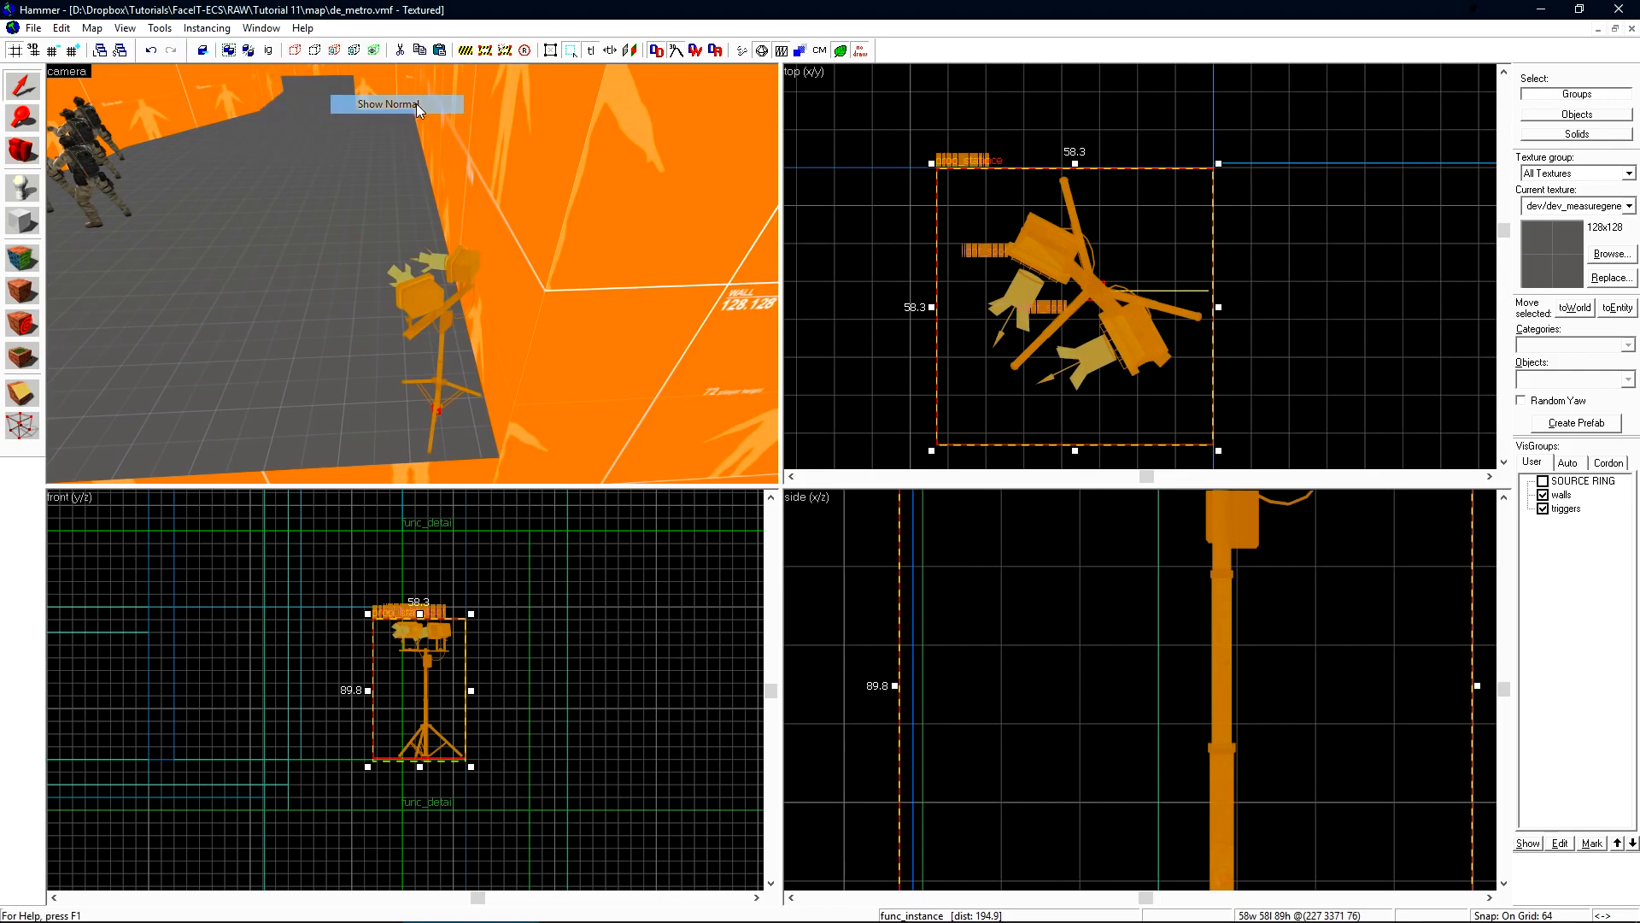
# Copy the floodlight instance to the opposite side of the spawn area, at about -417 3371 76, and rotate the copy
pyautogui.click(890, 187)
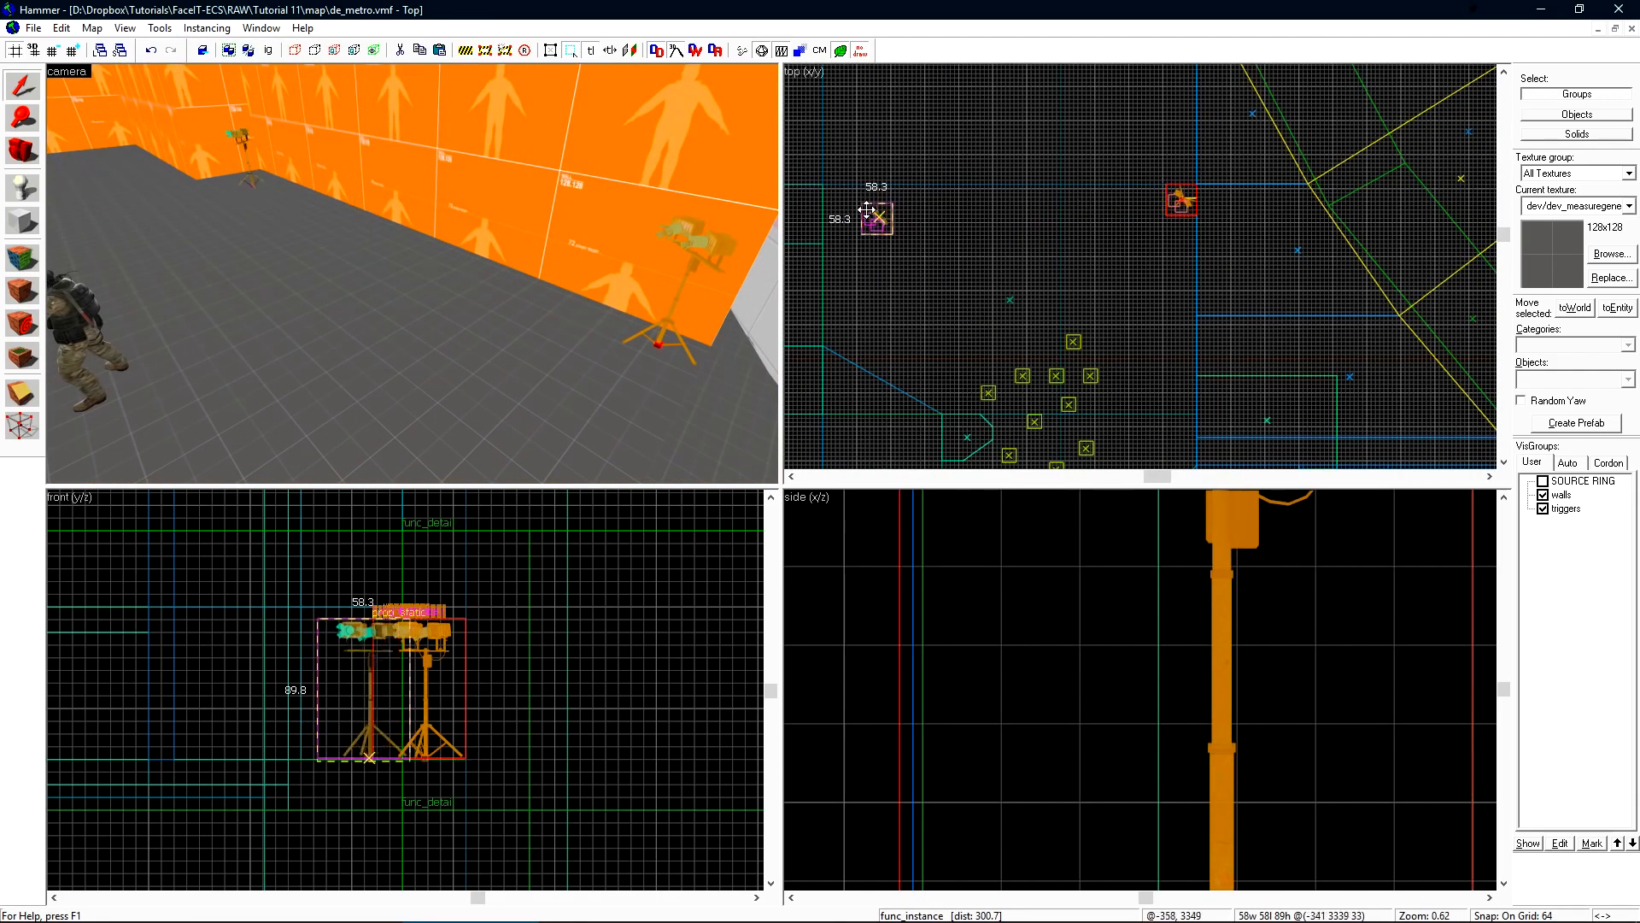
pyautogui.scroll(9, 831, 194)
pyautogui.moveTo(866, 209)
pyautogui.mouseDown()
pyautogui.moveTo(832, 194)
pyautogui.moveTo(852, 201)
pyautogui.mouseUp()
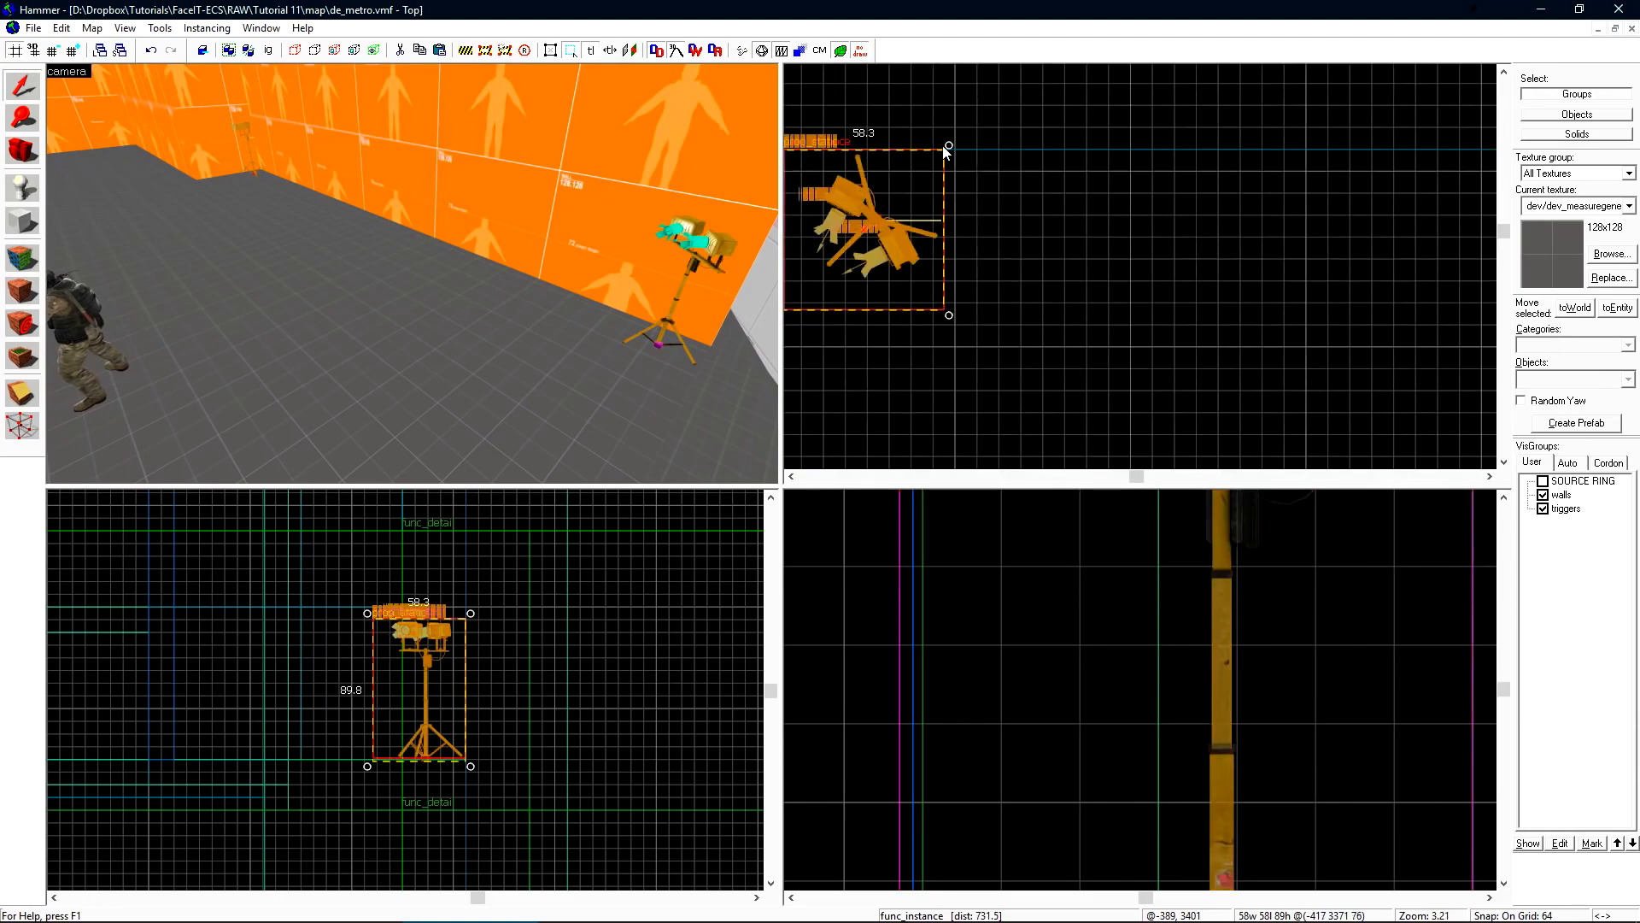
pyautogui.moveTo(944, 150); pyautogui.dragTo(945, 152)
# Copy the floodlight instance to another corner of the spawn area, at about 226 2901 76, and rotate this copy
pyautogui.moveTo(945, 152); pyautogui.dragTo(1118, 153, button='middle')
pyautogui.scroll(1, 1118, 153)
pyautogui.scroll(-7, 1004, 241)
pyautogui.keyDown('shift'); pyautogui.moveTo(1004, 241); pyautogui.dragTo(1206, 329); pyautogui.keyUp('shift')
pyautogui.scroll(4, 1244, 323)
pyautogui.moveTo(1244, 324); pyautogui.dragTo(1222, 376)
# Select the original floodlight instance in de_metro and open its source map for editing from its properties
pyautogui.press('z')
pyautogui.press('s')
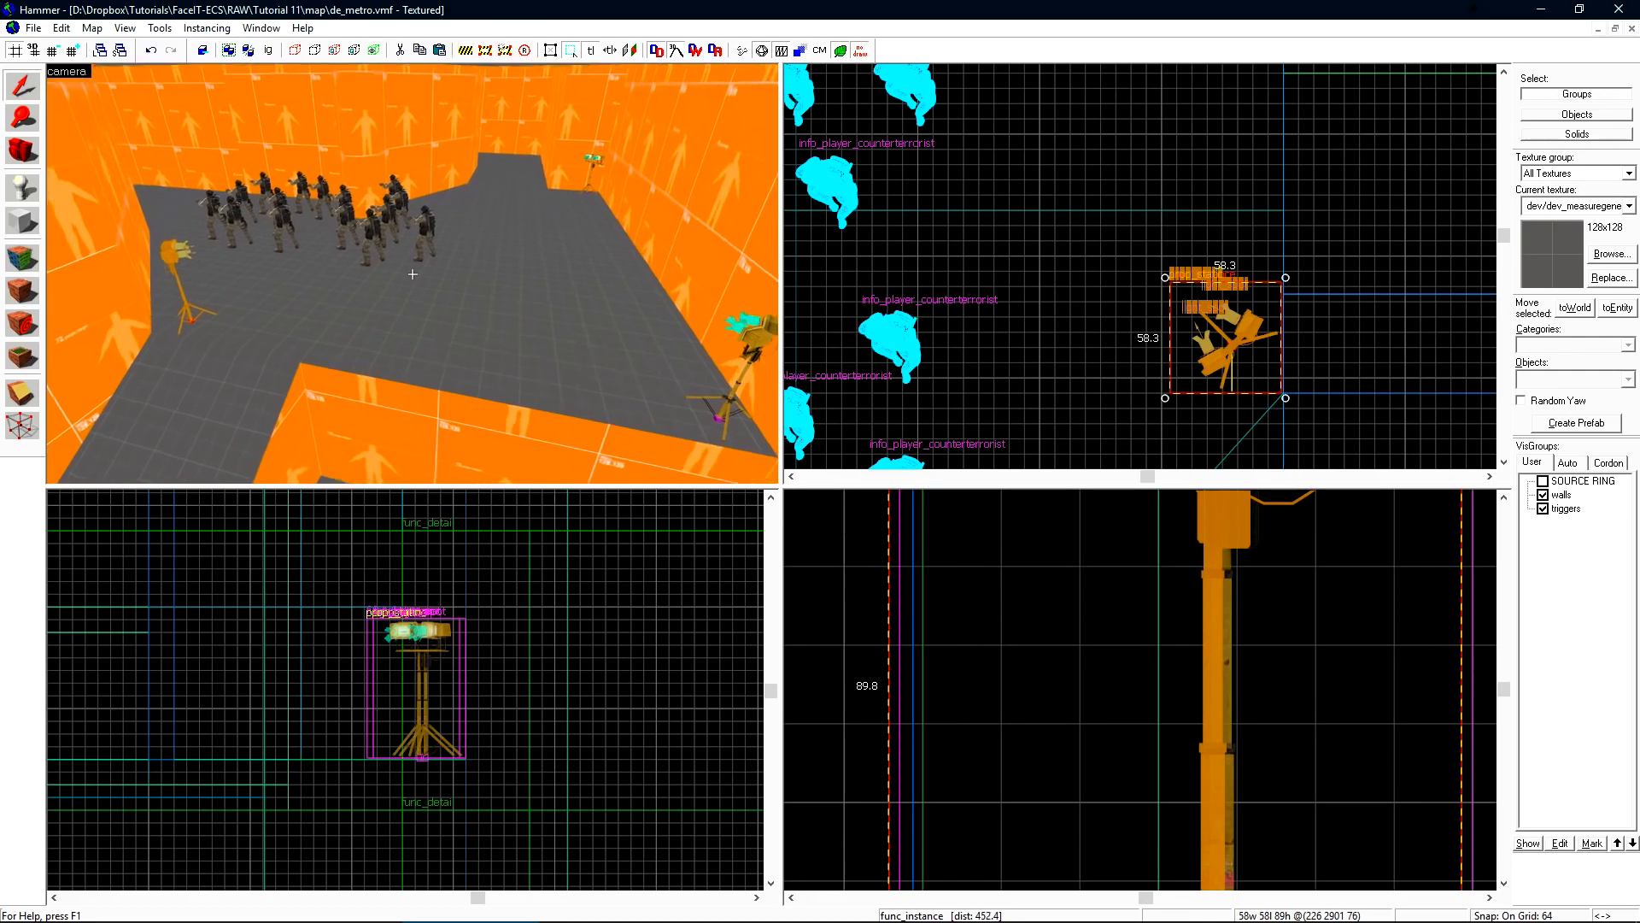
pyautogui.press('w')
pyautogui.press('z')
pyautogui.press('w')
pyautogui.press('z')
pyautogui.press('w')
pyautogui.press('z')
pyautogui.click(535, 254)
pyautogui.hotkey('alt', 'Return')
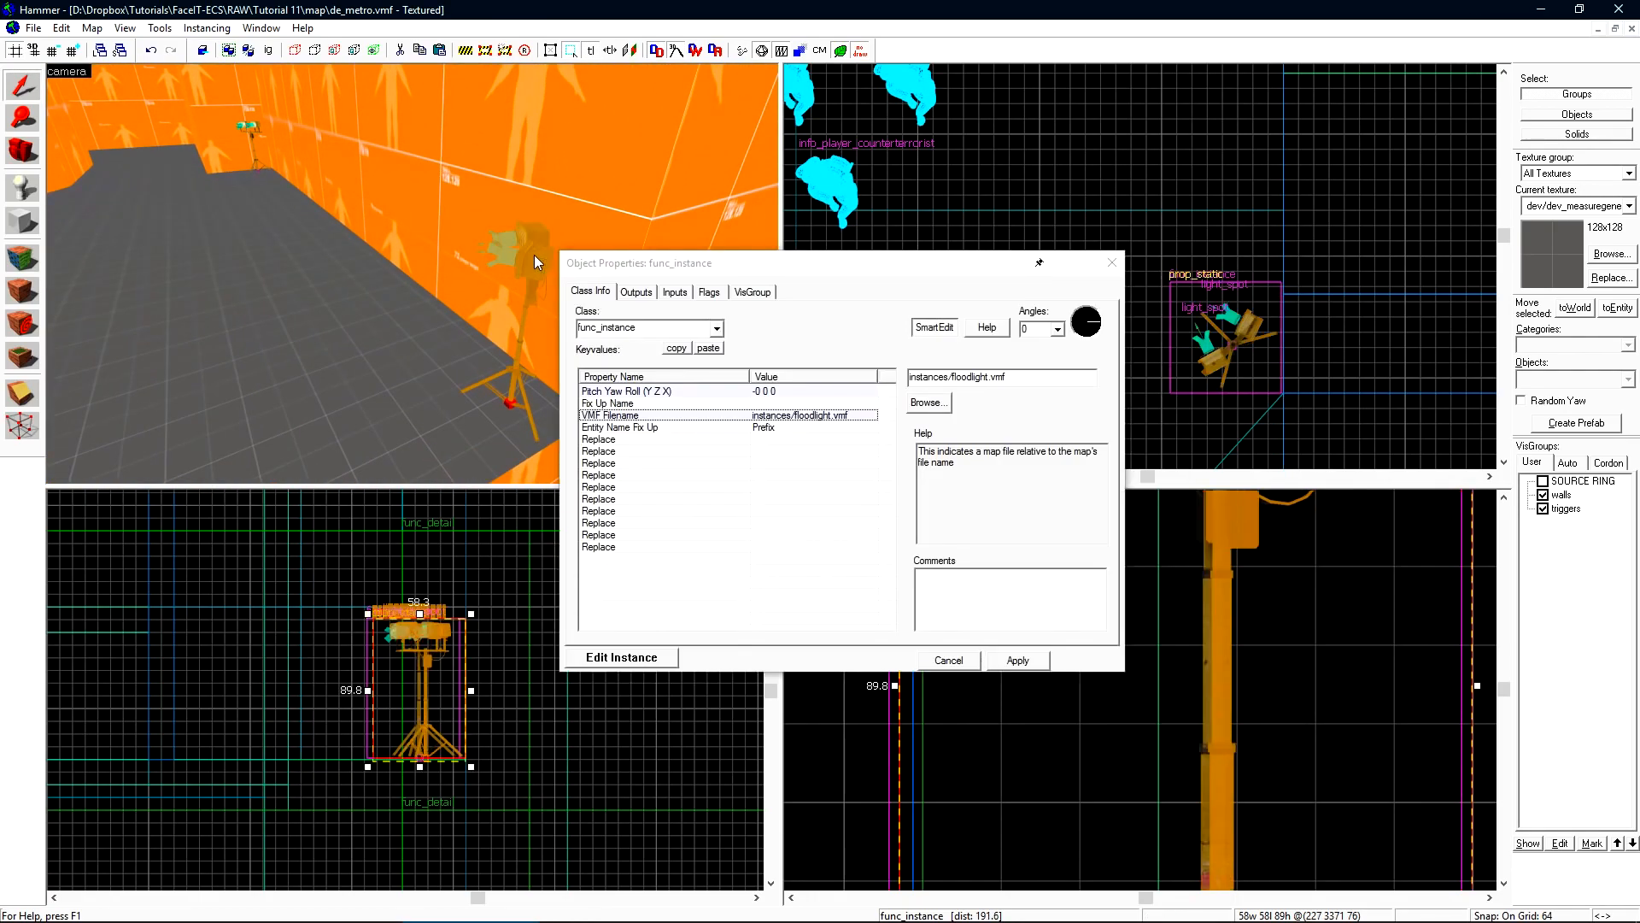
pyautogui.click(630, 658)
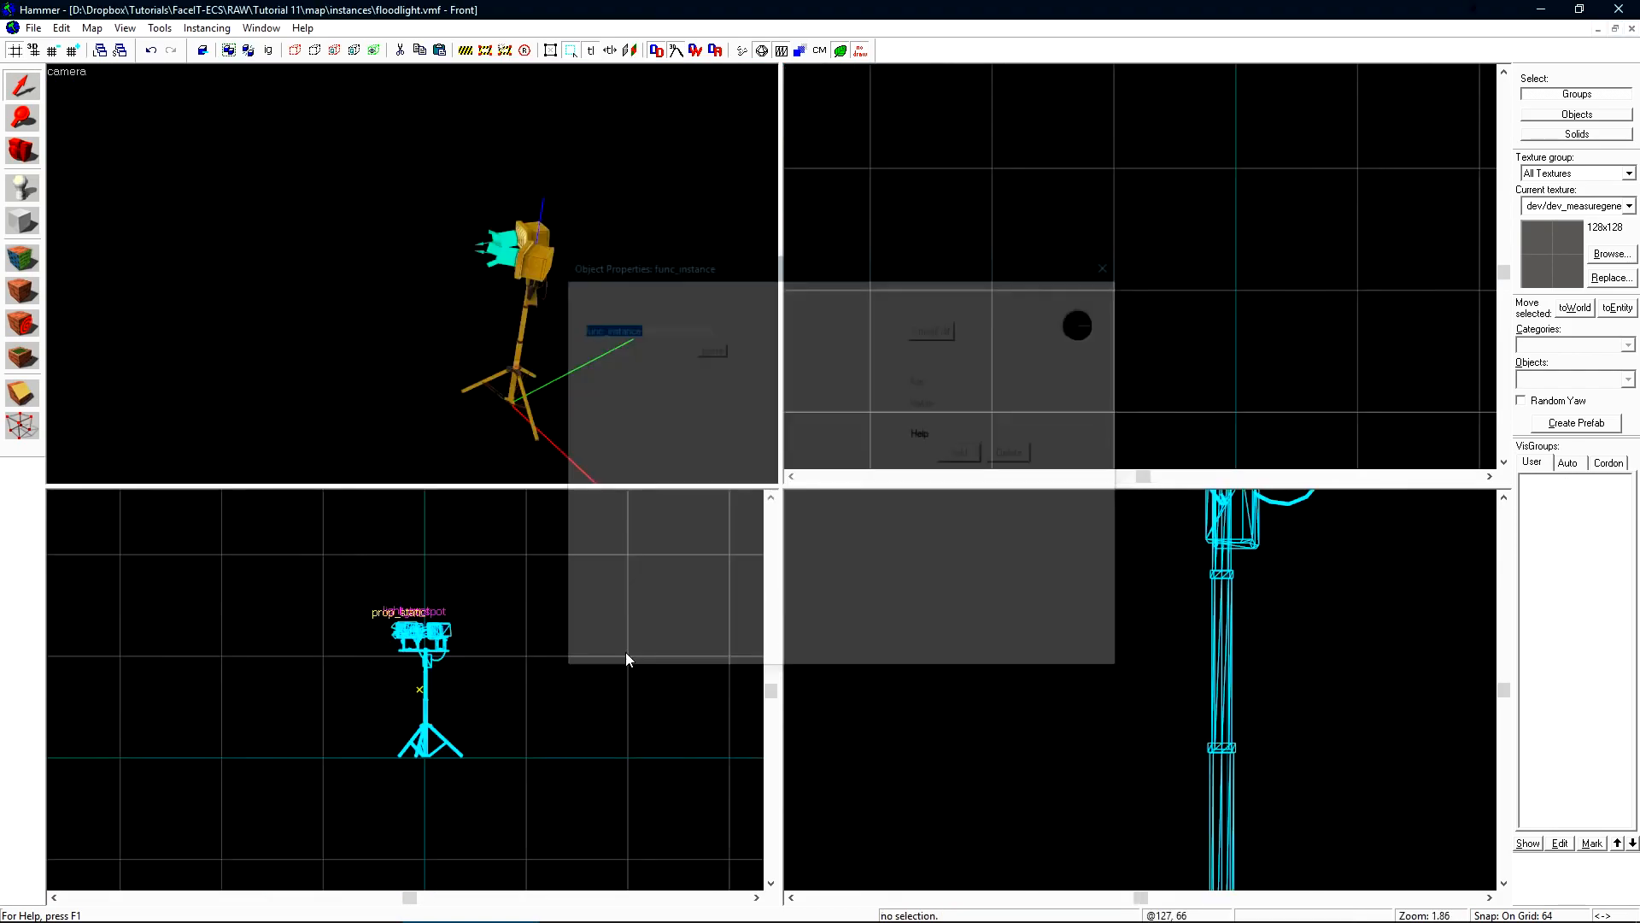
# Copy one light_spot above the lamps at about -5 -4 94, rotate the copy, then save and close the instance map
pyautogui.click(504, 255)
pyautogui.press('z')
pyautogui.press('w')
pyautogui.press('z')
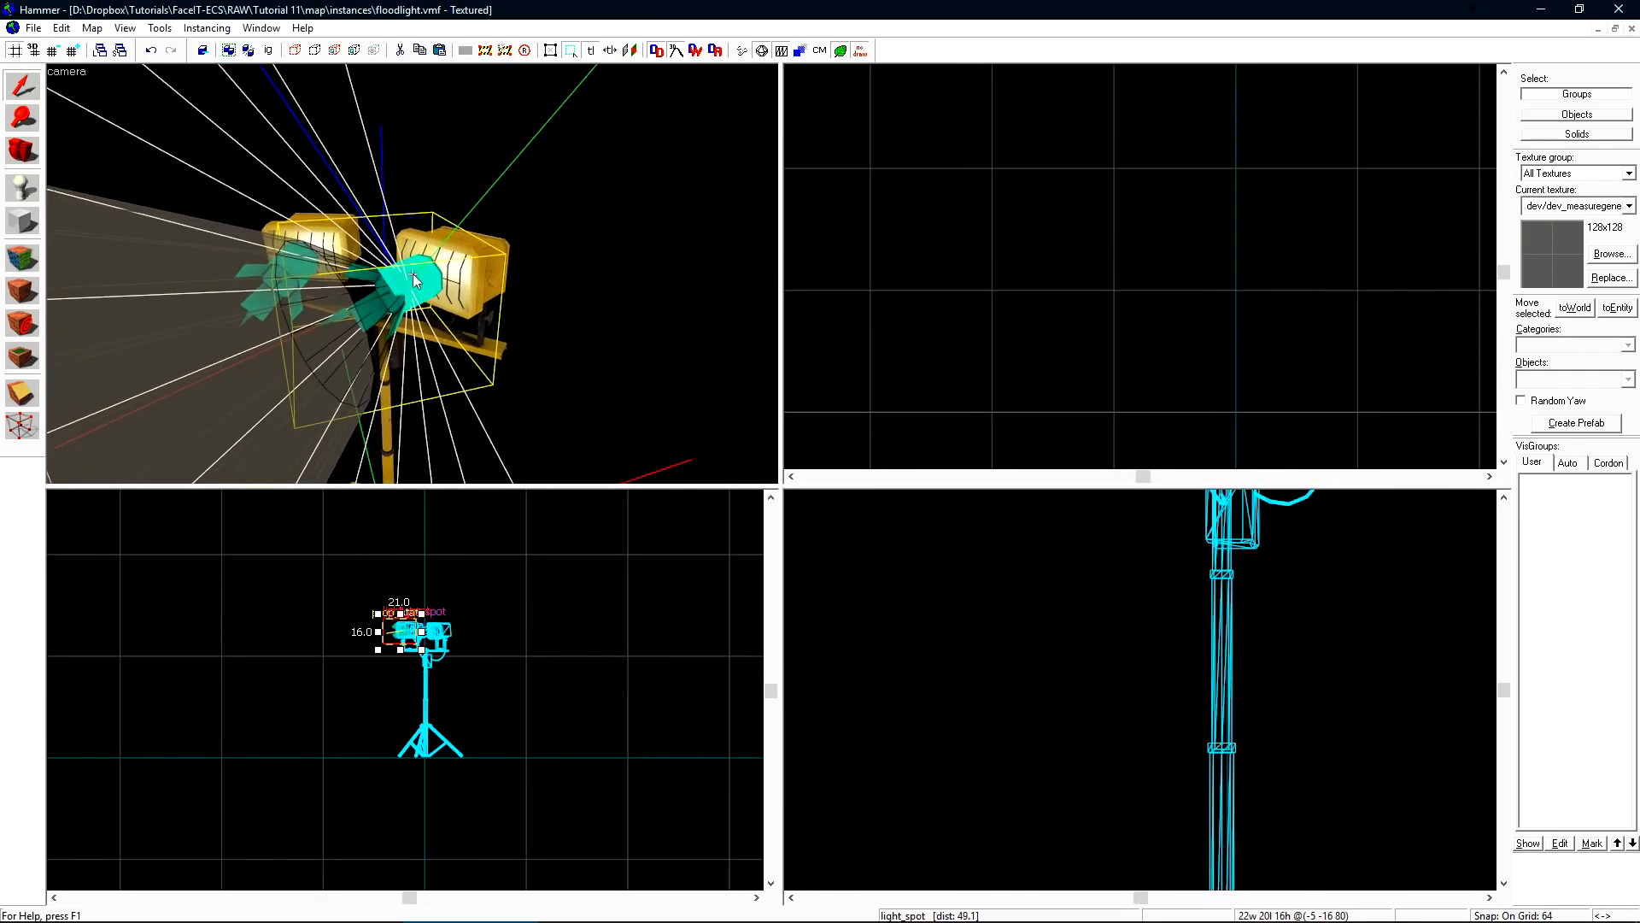
pyautogui.scroll(10, 410, 624)
pyautogui.moveTo(382, 708); pyautogui.dragTo(445, 616)
pyautogui.moveTo(508, 860); pyautogui.dragTo(488, 566)
pyautogui.scroll(-8, 1190, 677)
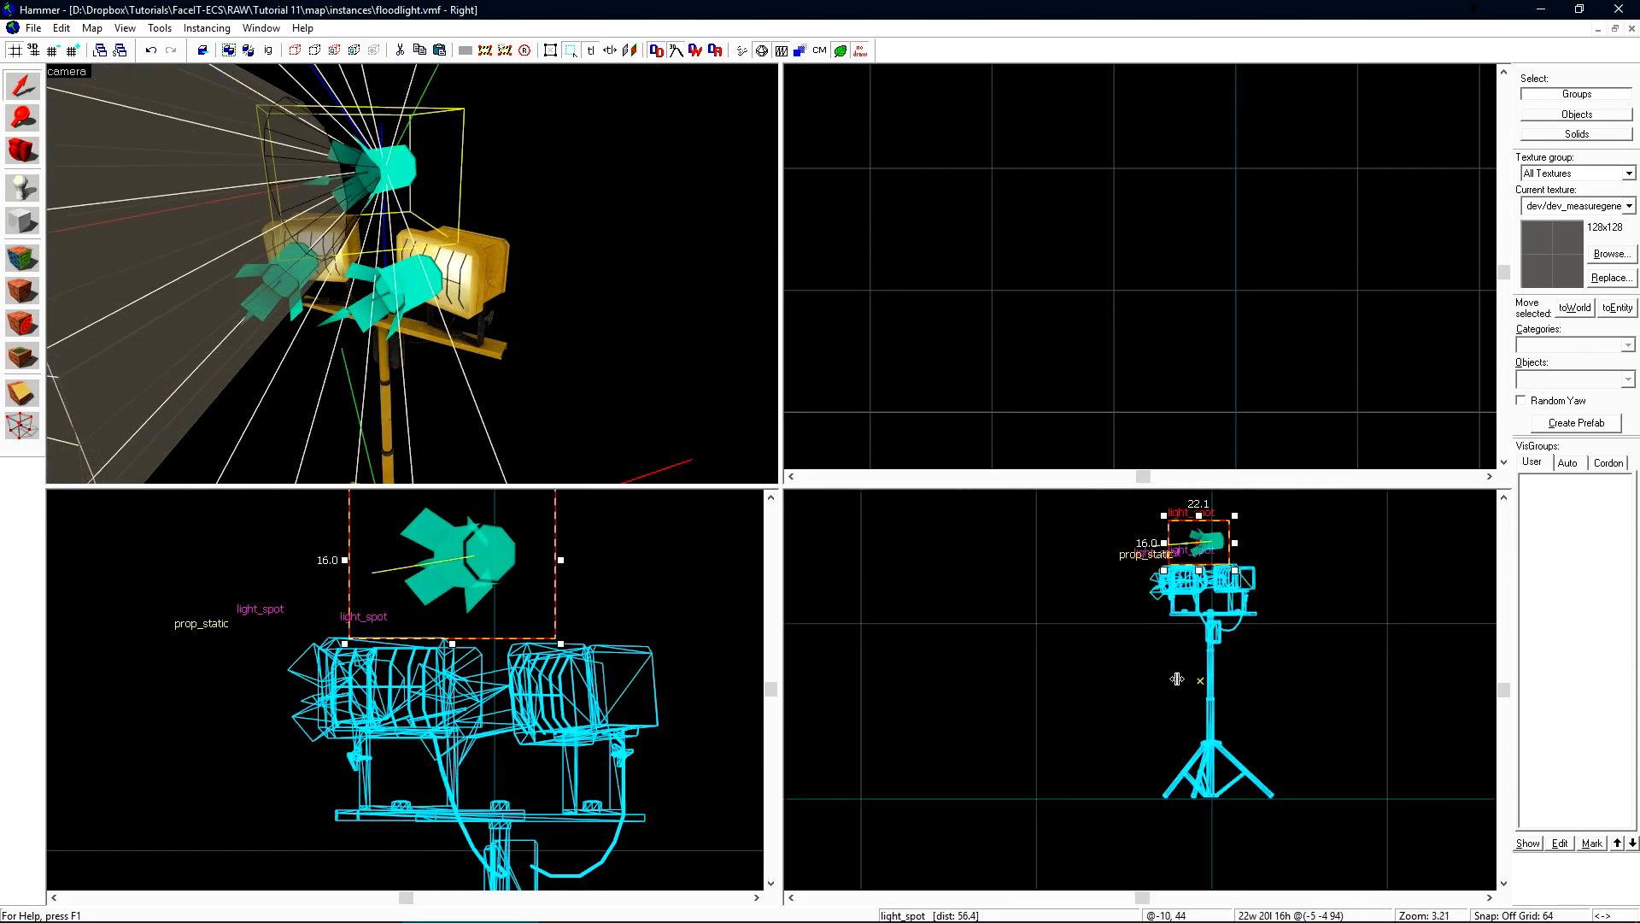
pyautogui.scroll(1, 1175, 581)
pyautogui.scroll(-6, 1120, 303)
pyautogui.scroll(12, 1120, 304)
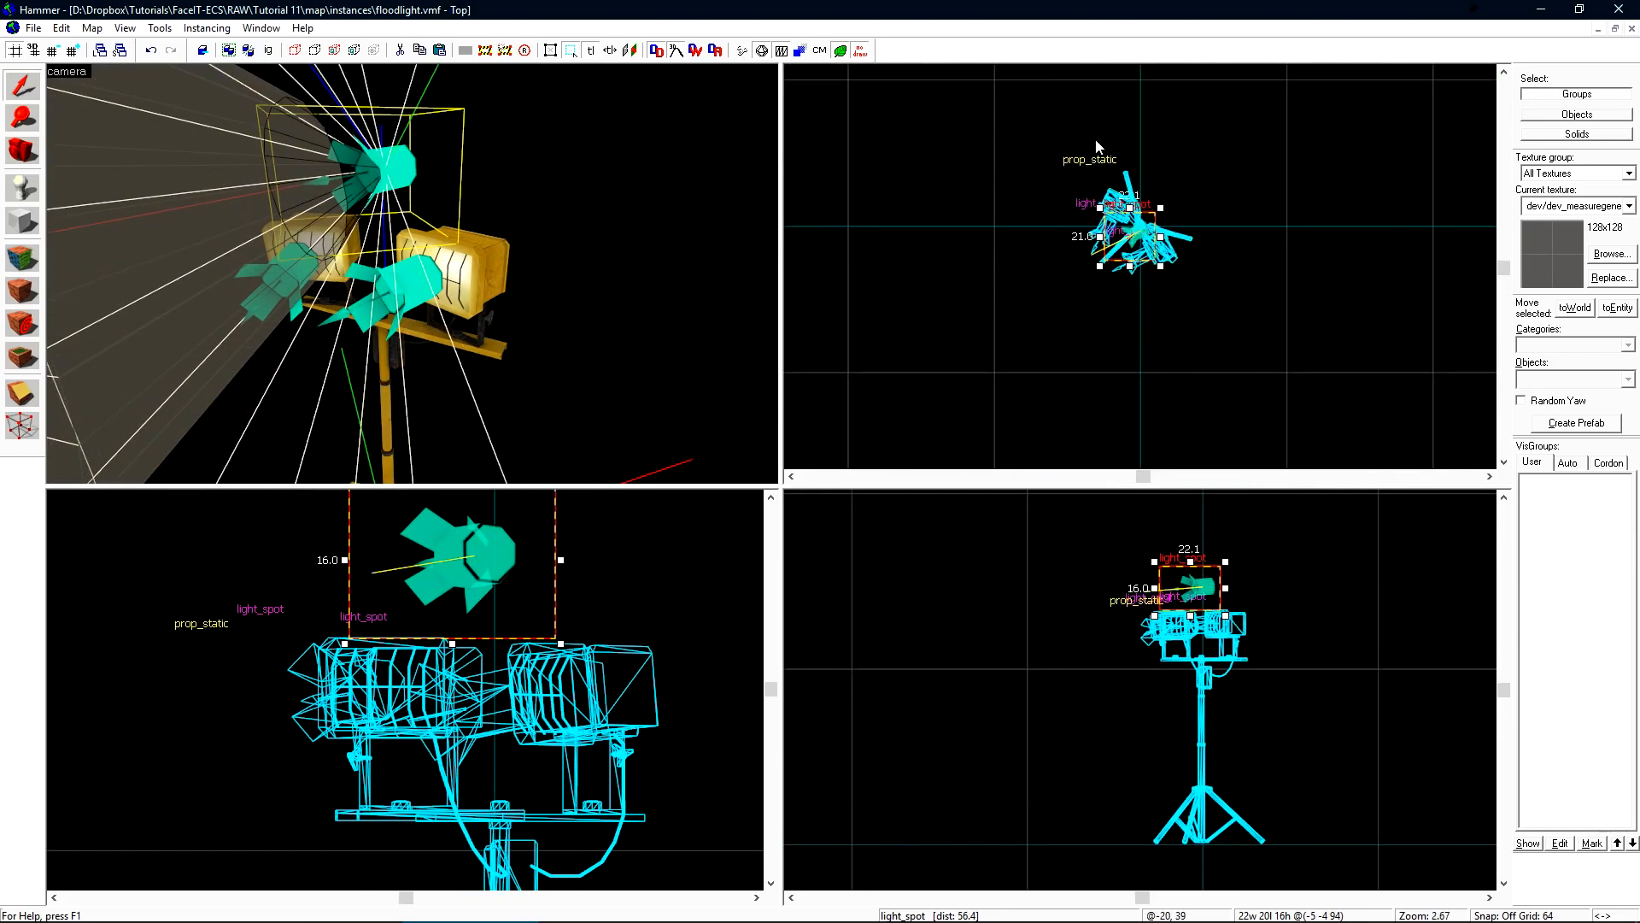
pyautogui.moveTo(1244, 191); pyautogui.dragTo(1206, 247)
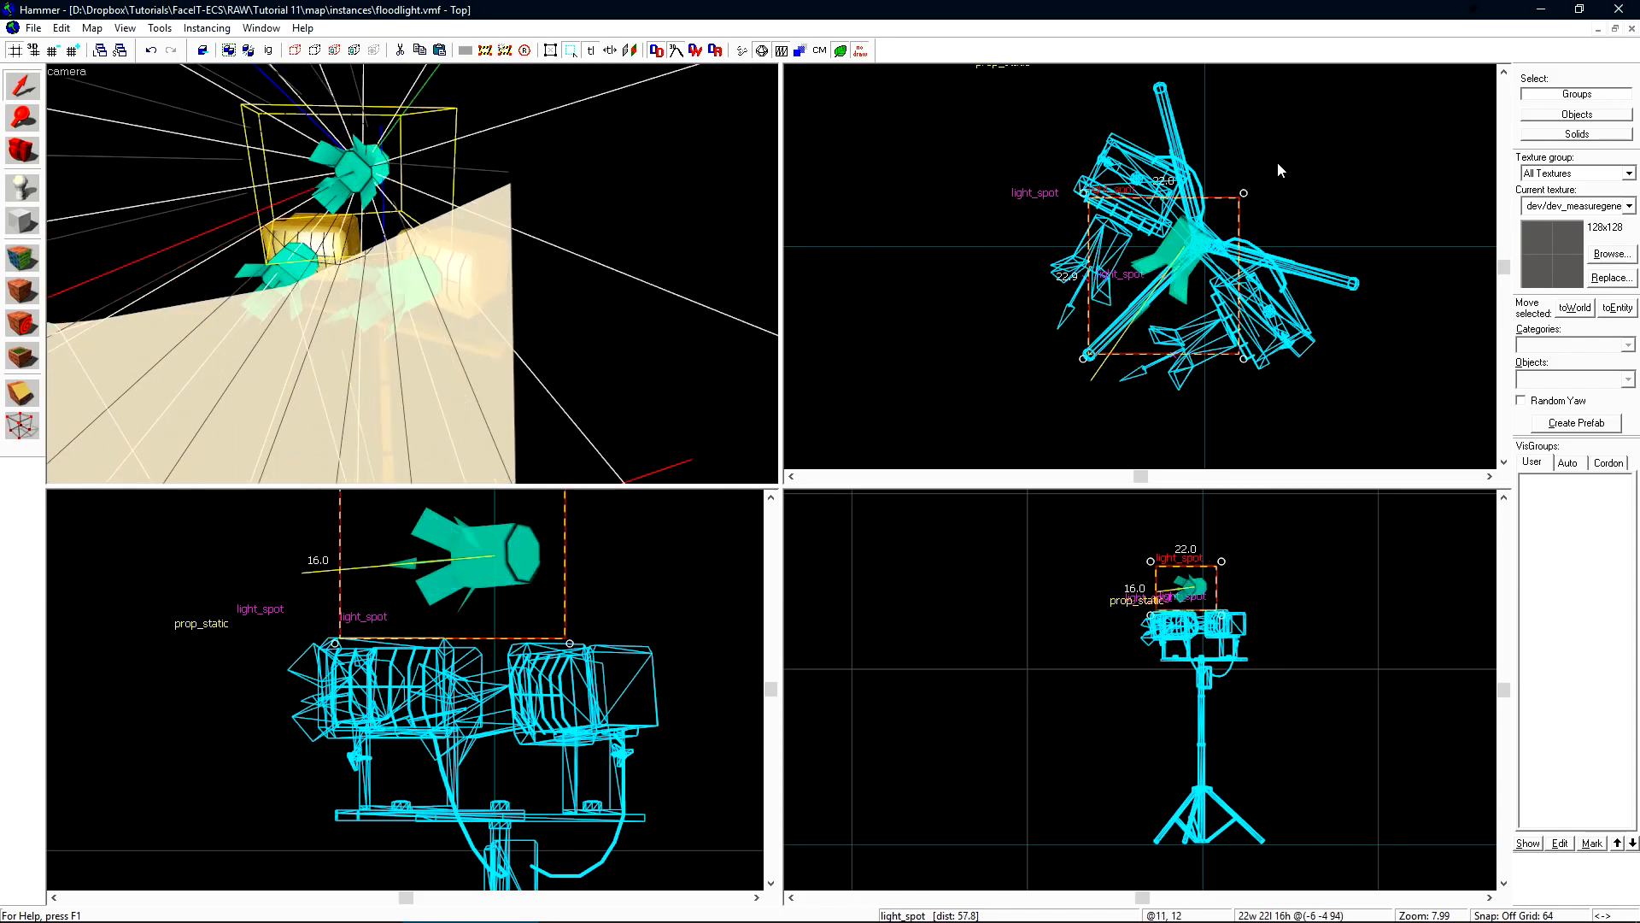
pyautogui.click(1631, 28)
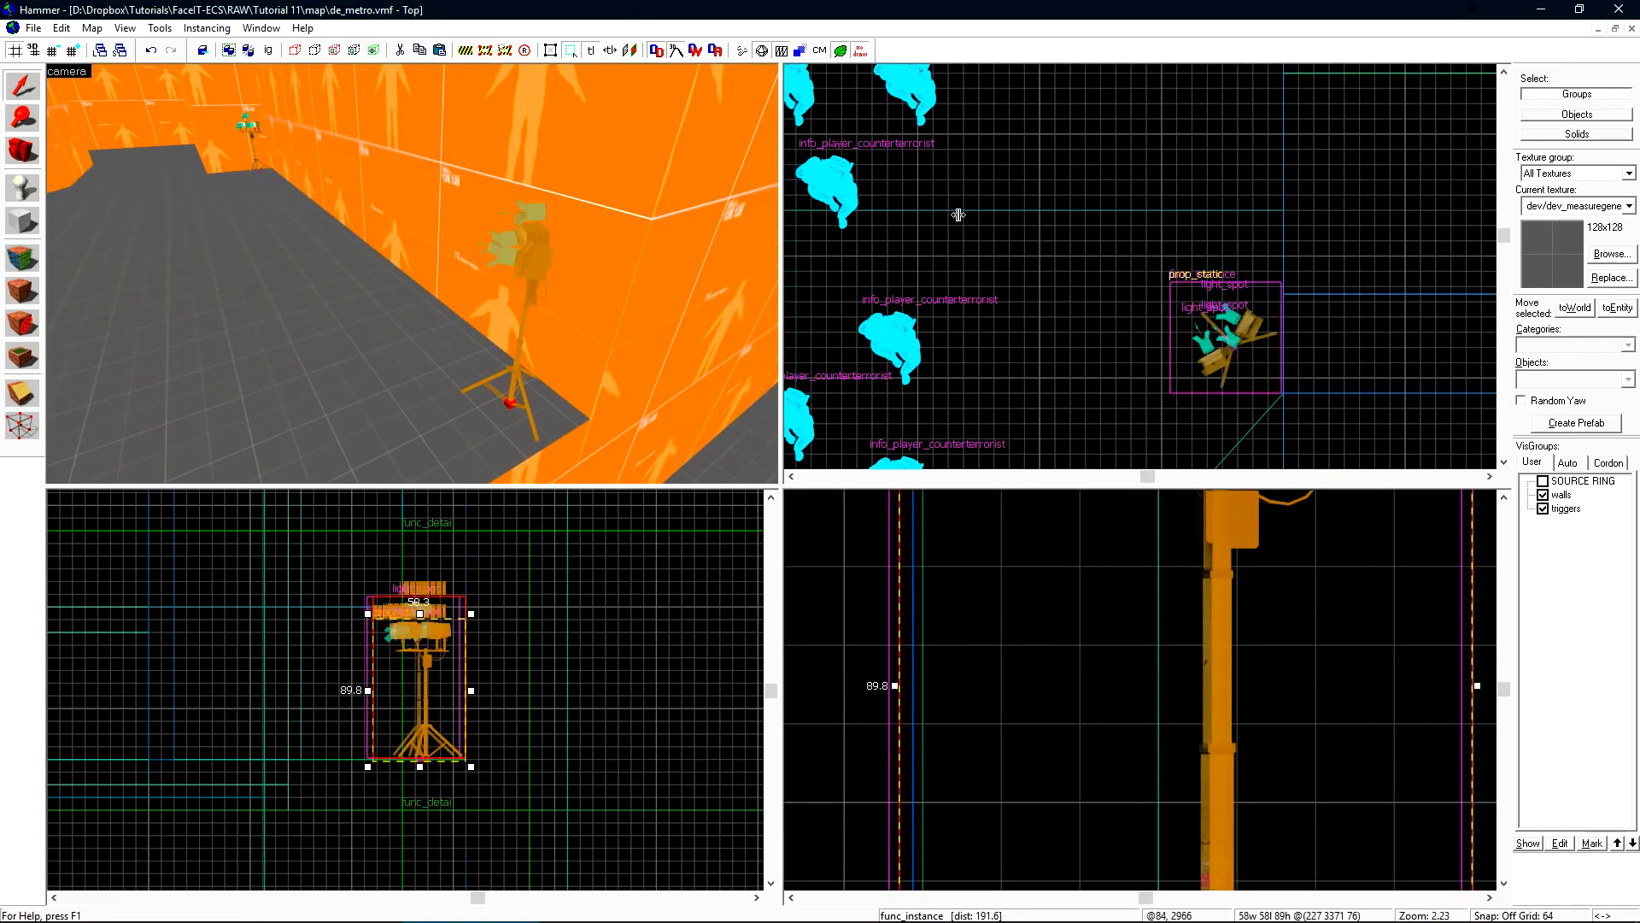
# Examine the floodlight instances in de_metro for the light_spot added to the instance map
pyautogui.press('Escape')
pyautogui.press('z')
pyautogui.press('w')
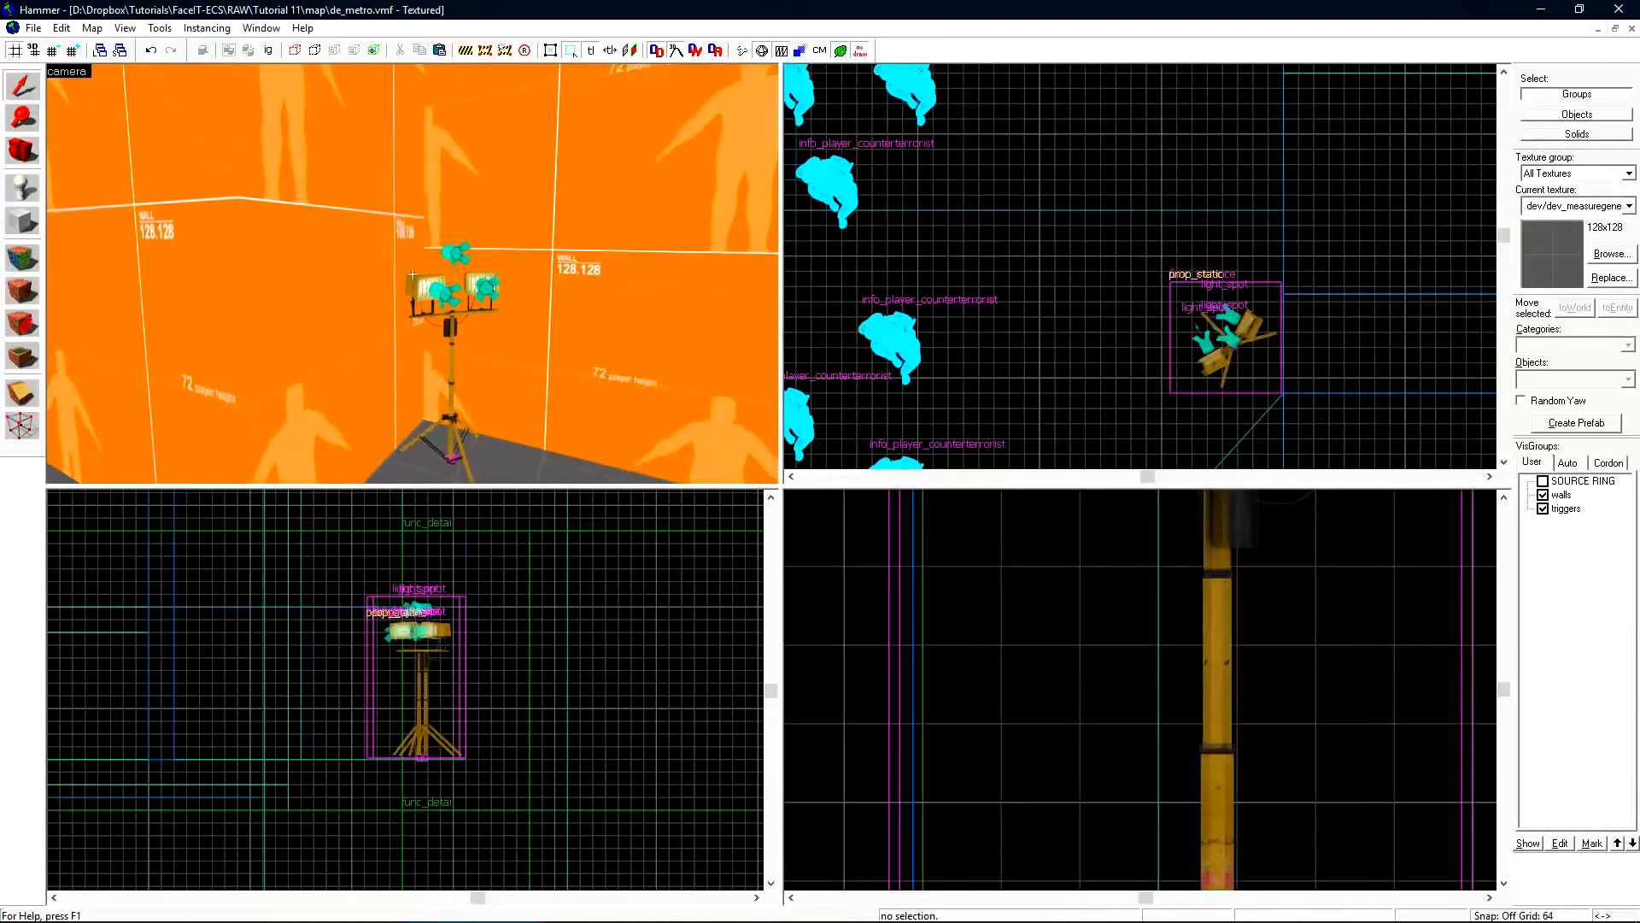
pyautogui.press('z')
pyautogui.click(443, 260)
pyautogui.click(989, 286)
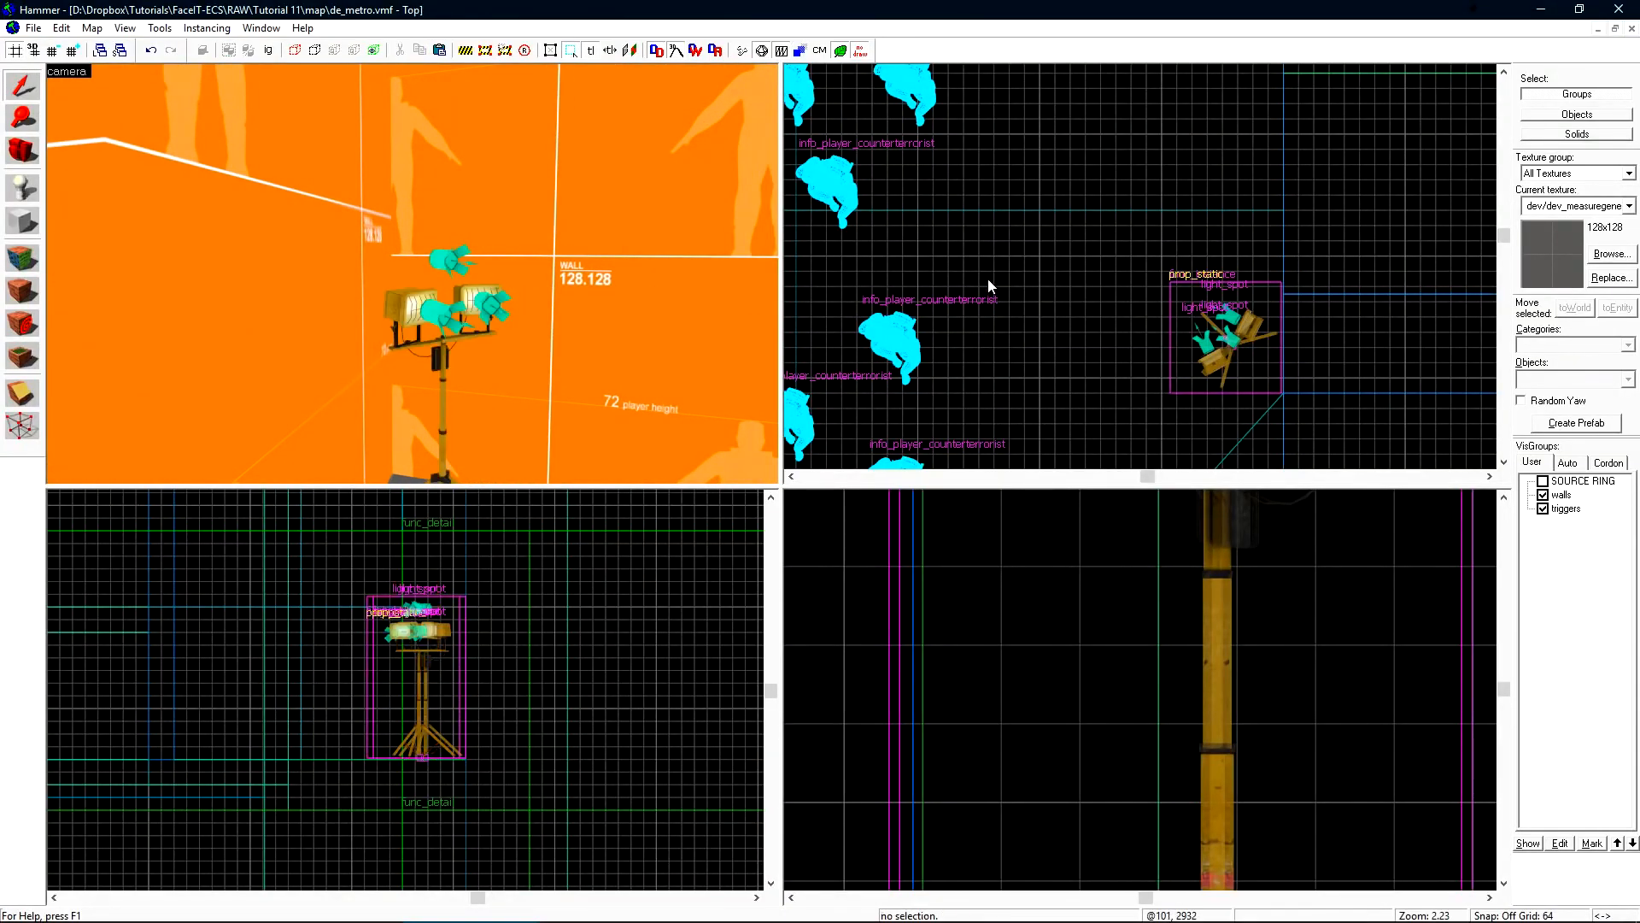
pyautogui.press('z')
pyautogui.press('w')
pyautogui.press('z')
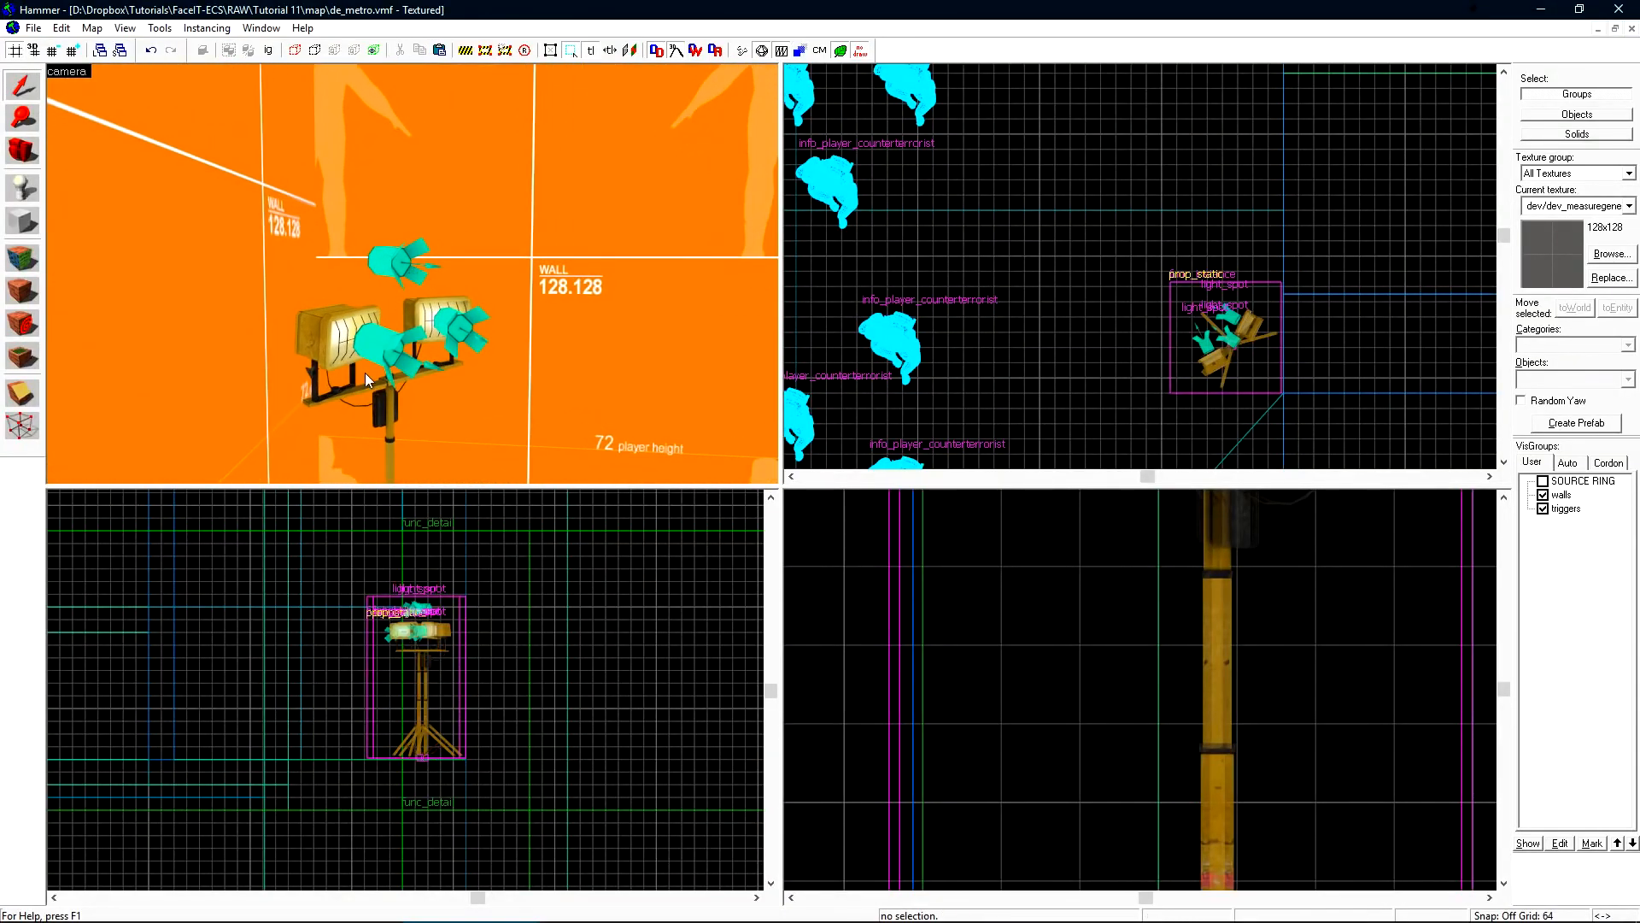
# Reopen the floodlight instance map, delete the extra light_spot above the lamps, and return to de_metro
pyautogui.click(366, 345)
pyautogui.hotkey('alt', 'Return')
pyautogui.click(632, 659)
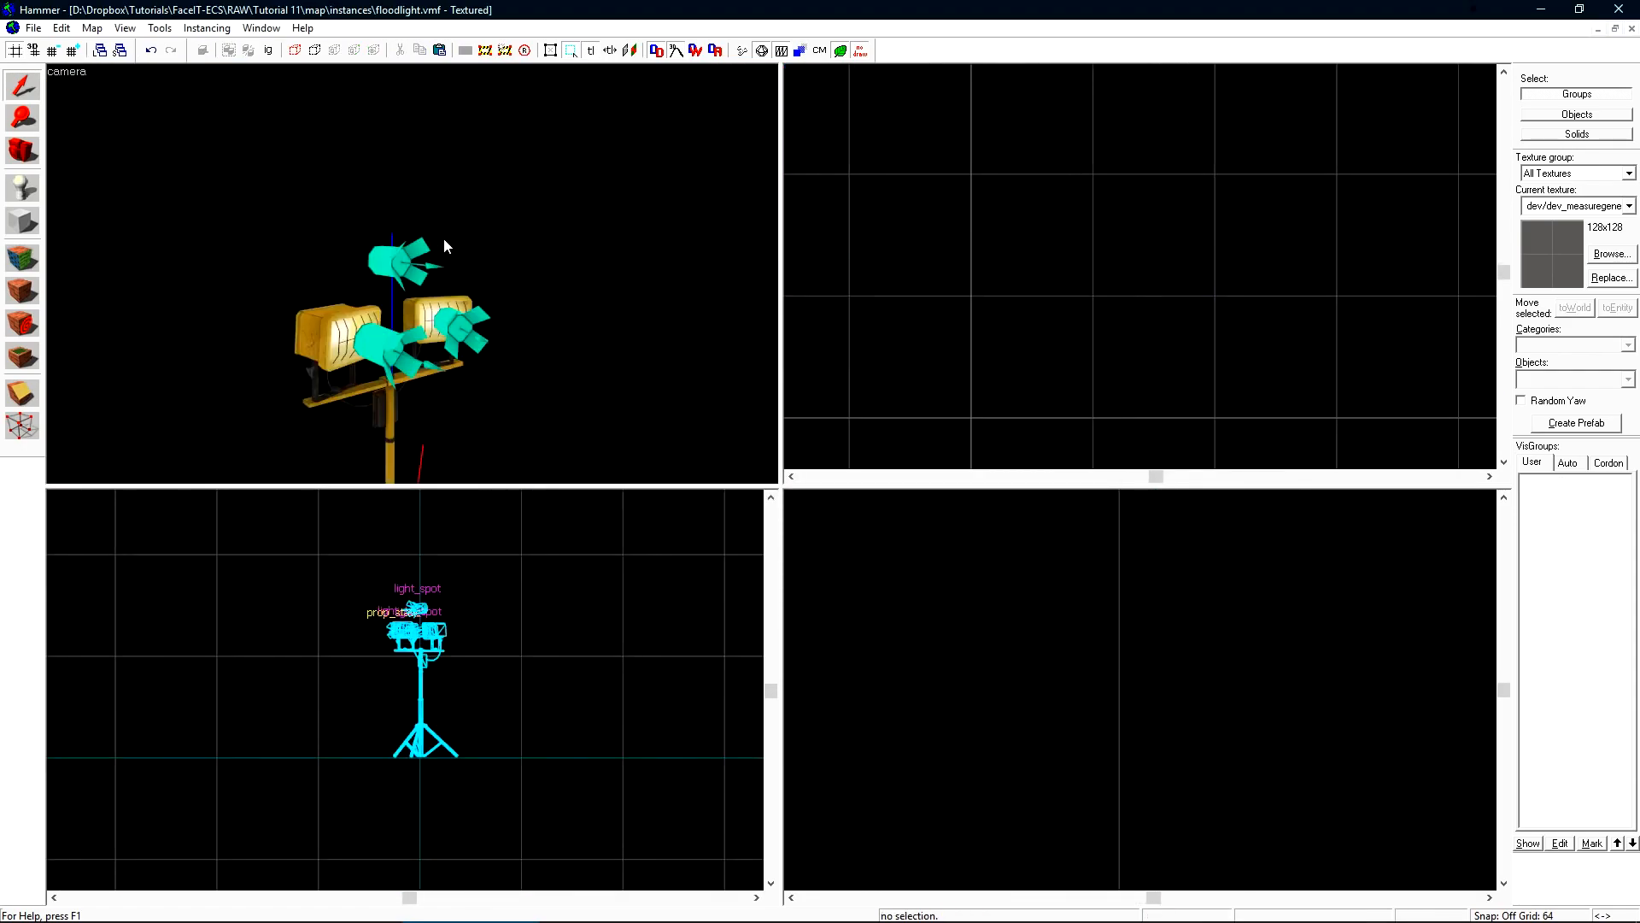
pyautogui.press('Delete')
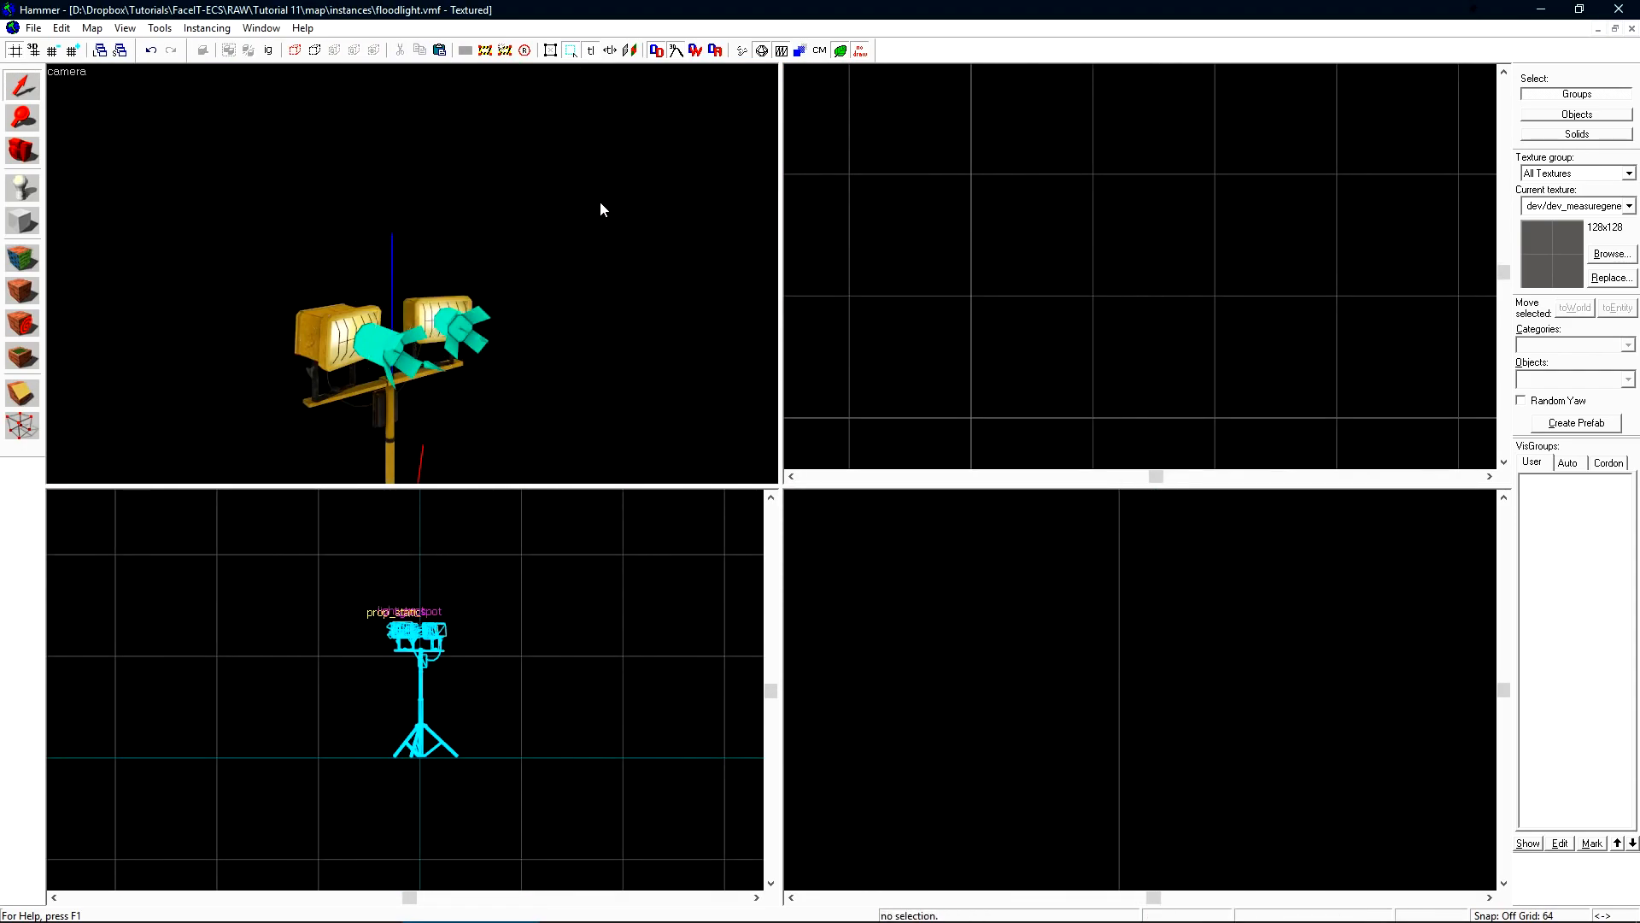
pyautogui.click(1631, 30)
pyautogui.press('z')
pyautogui.press('s')
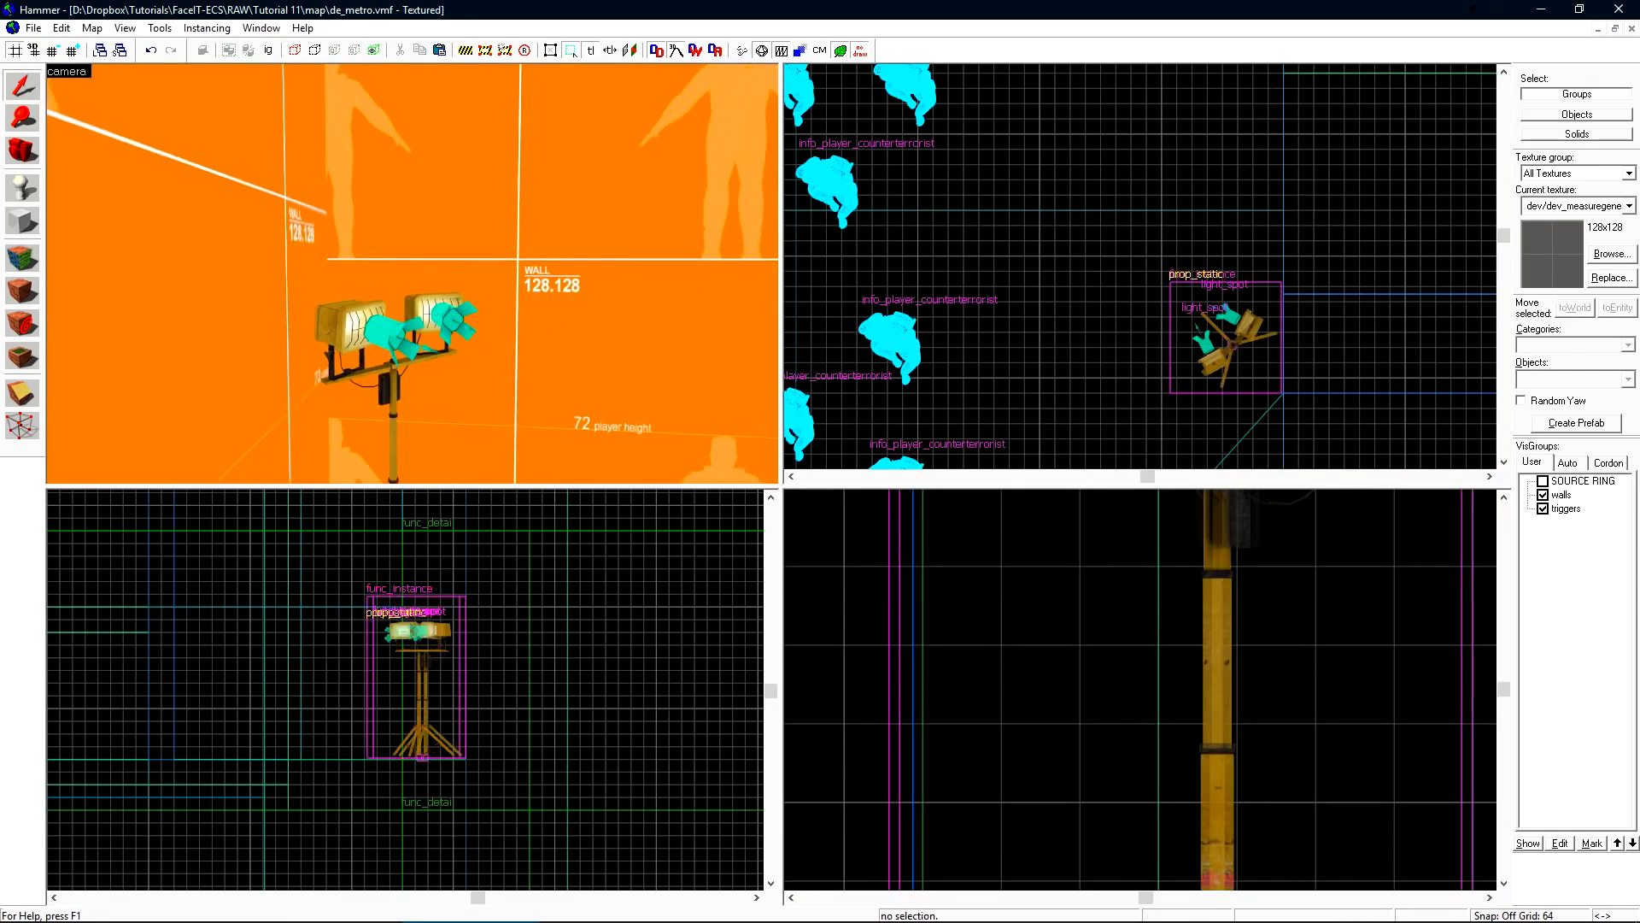
pyautogui.press('w')
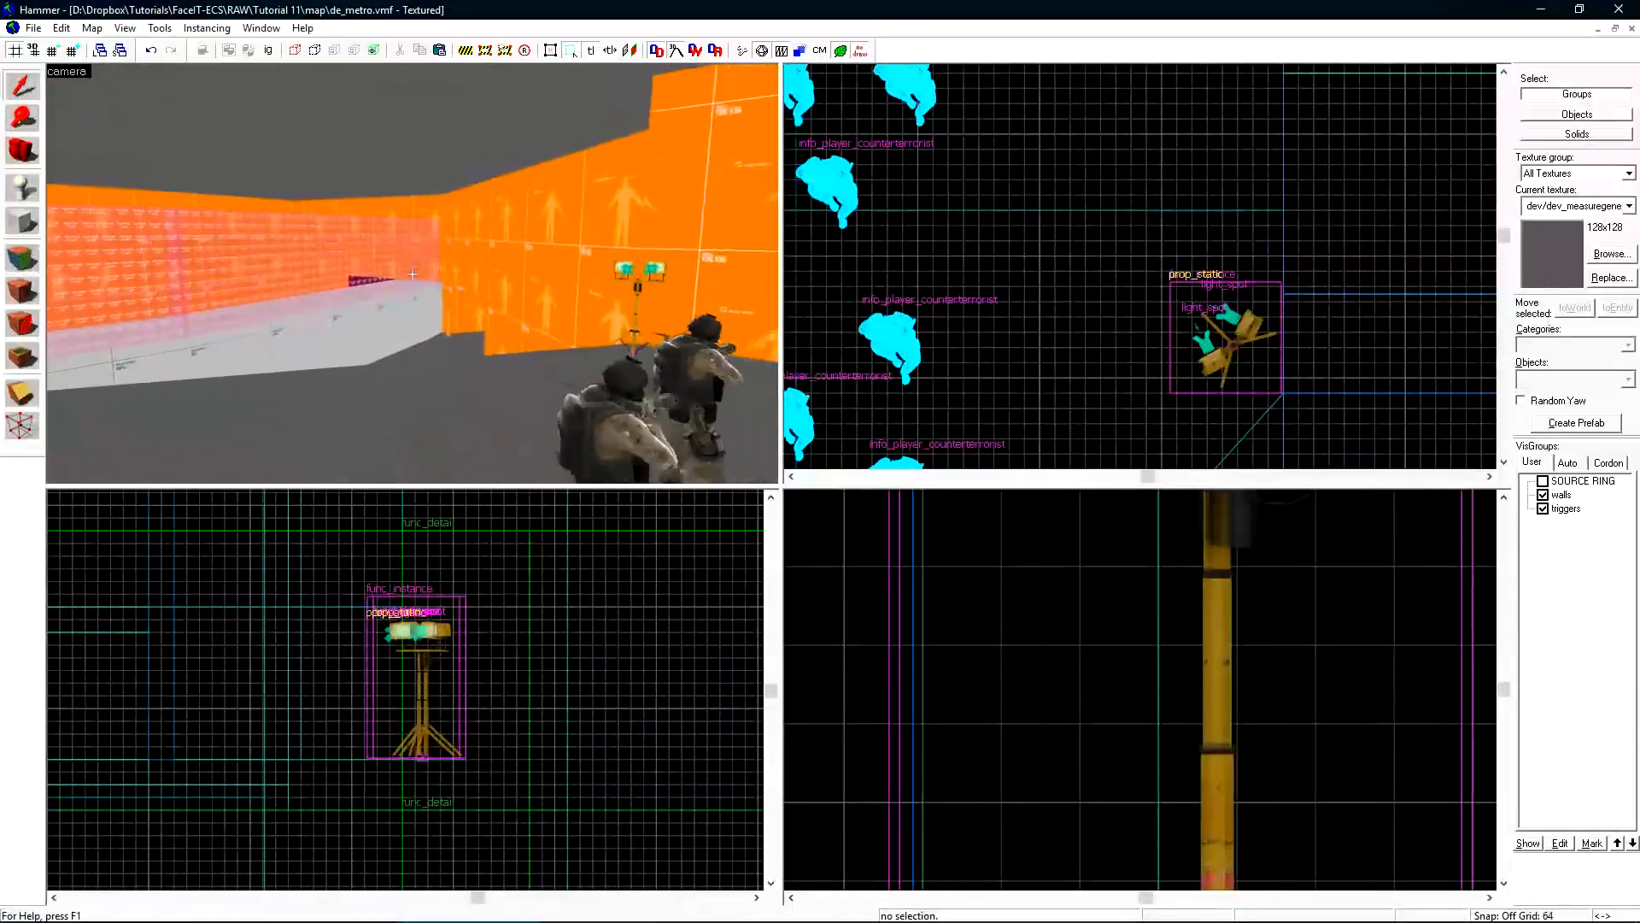
pyautogui.press('z')
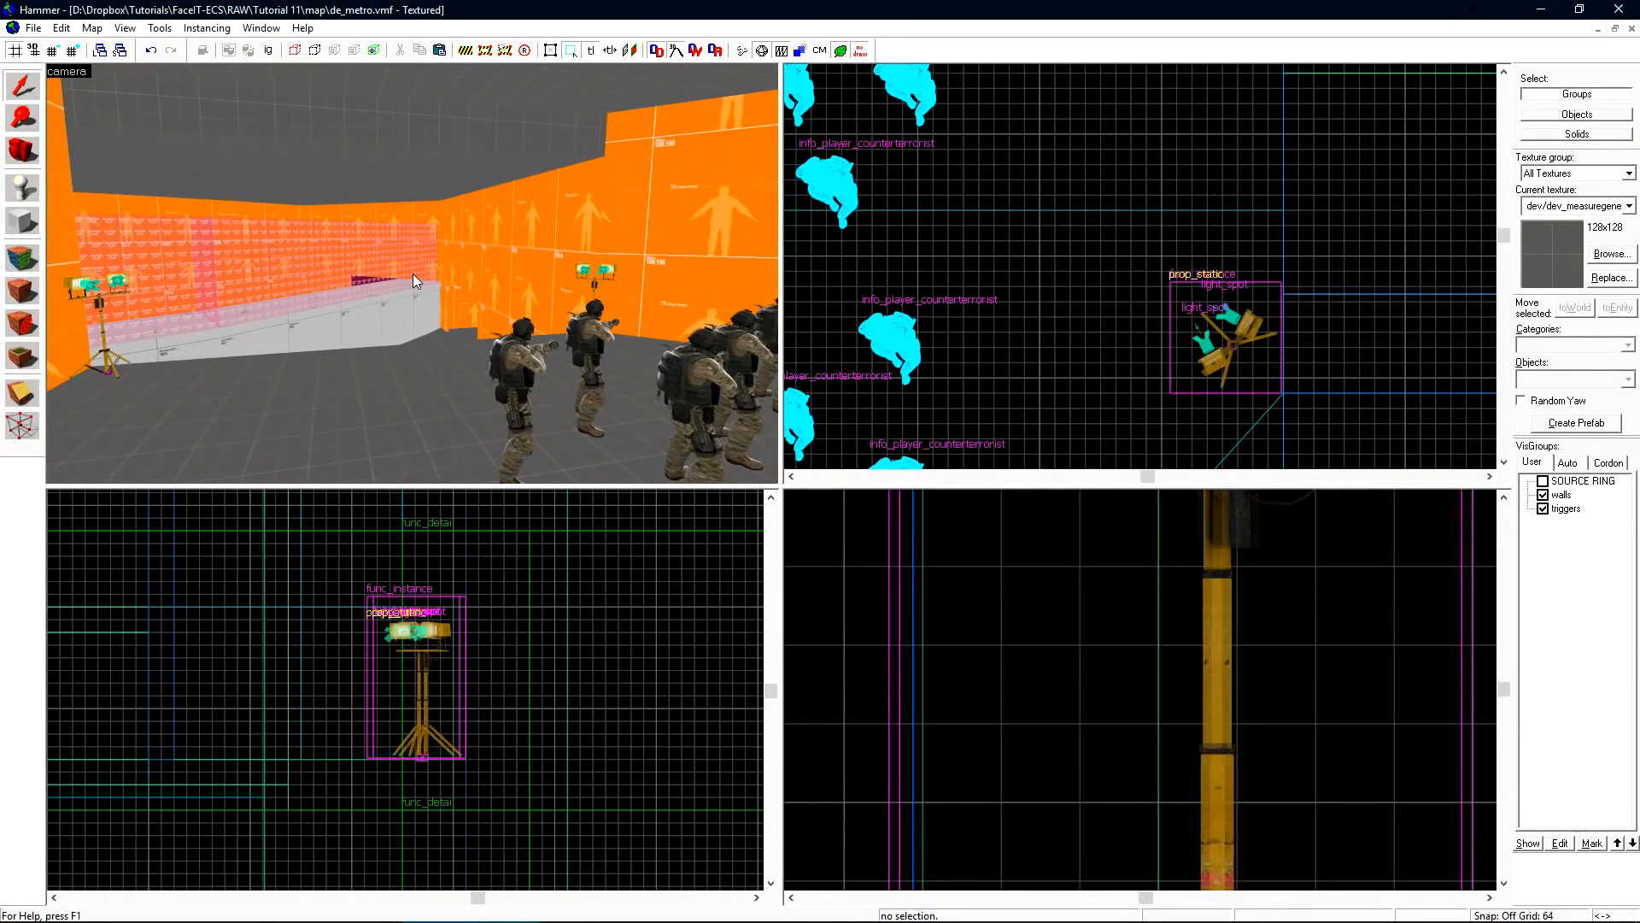